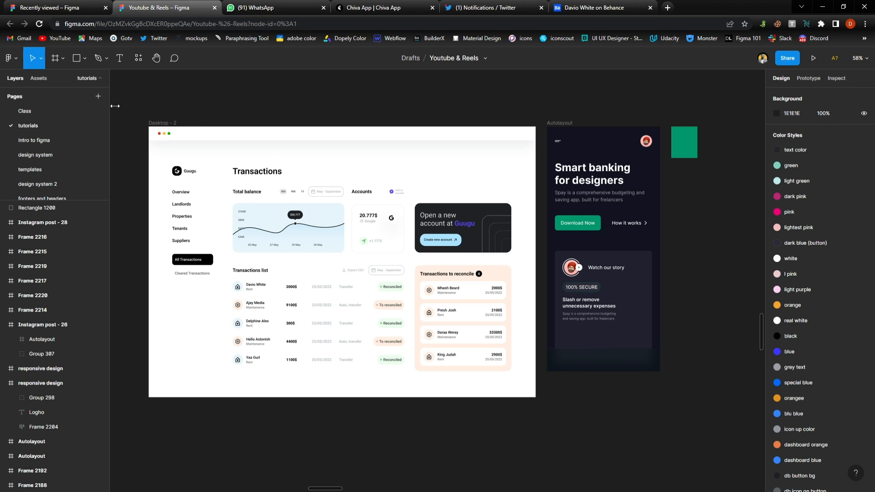
Rename the Desktop - 2 frame to "present your work like a pro"
{"action": "left_click", "coordinate": [162, 123]}
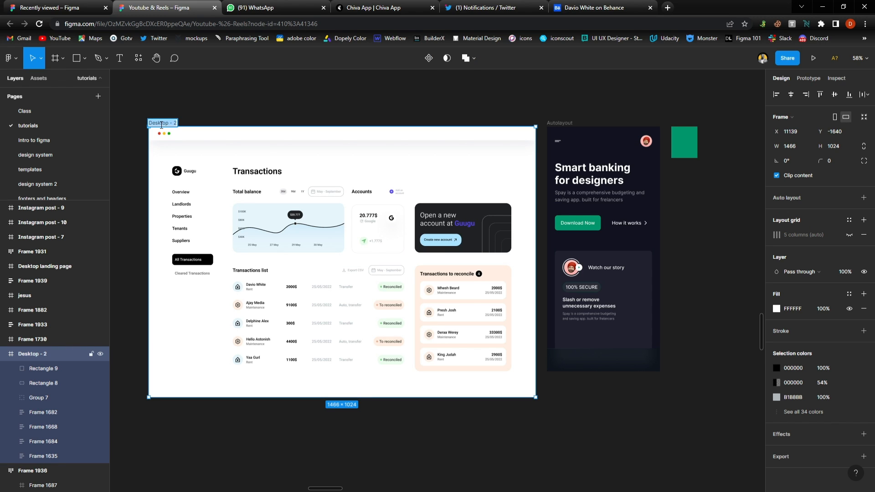
{"action": "type", "text": "present your work"}
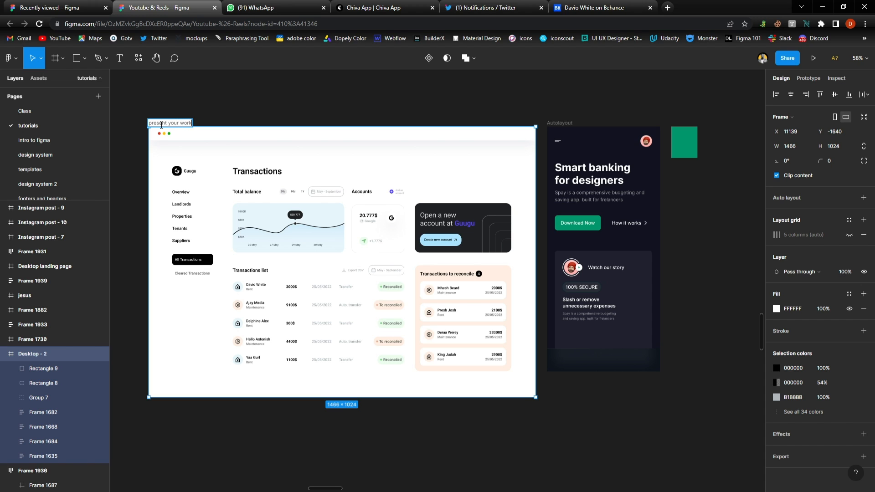
{"action": "type", "text": " likea pro"}
{"action": "key", "text": "Return"}
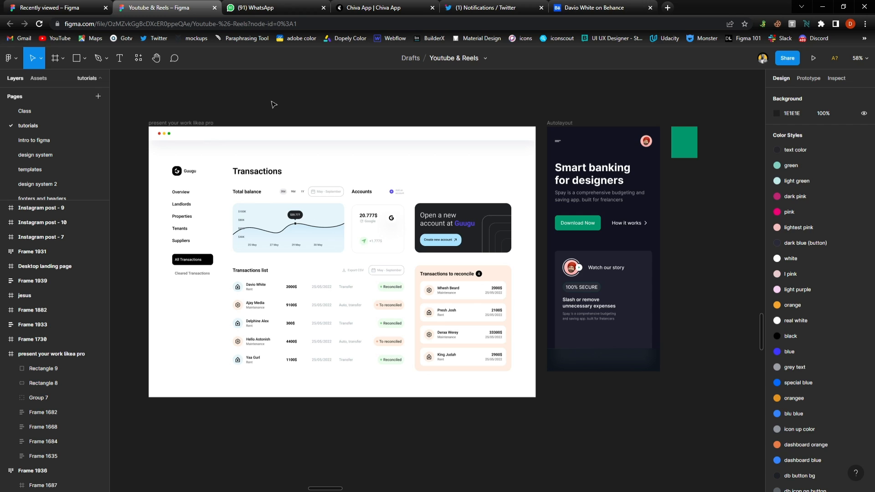
{"action": "left_click", "coordinate": [204, 122]}
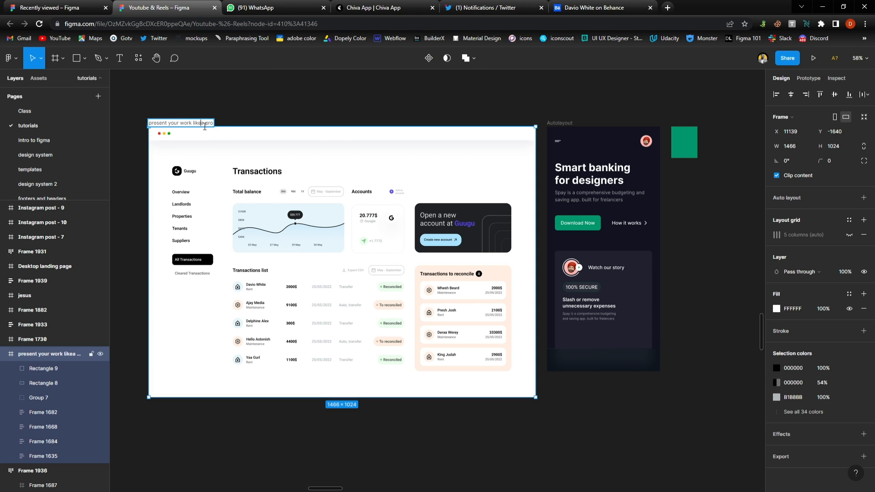
{"action": "left_click", "coordinate": [268, 106]}
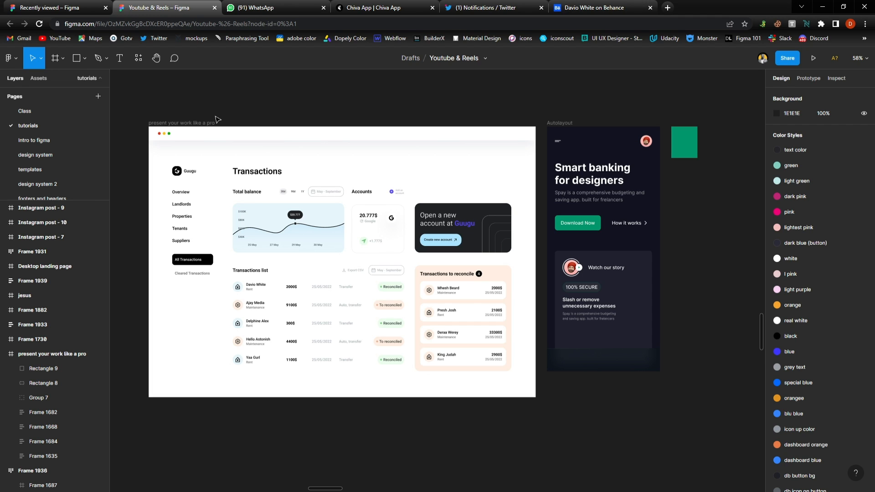
Move the Autolayout mobile frame together with the green rectangle to the empty canvas left of the Transactions dashboard frame
{"action": "scroll", "coordinate": [208, 121], "scroll_direction": "down", "scroll_amount": 5}
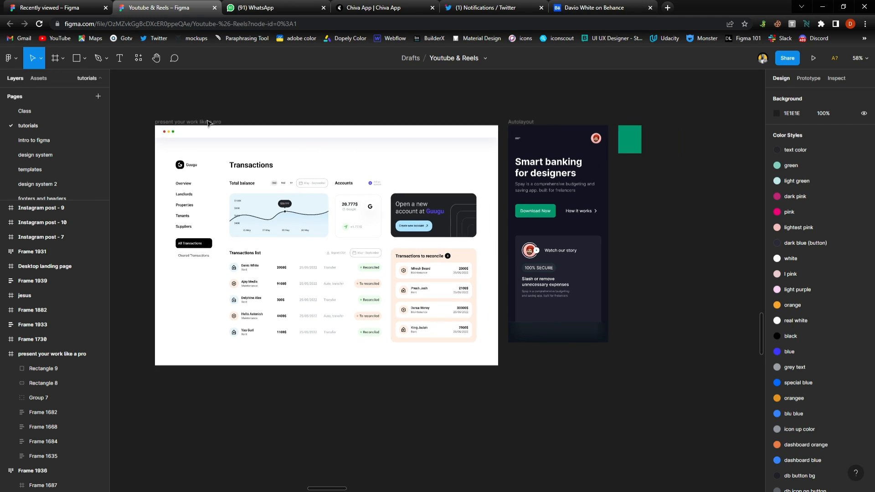
{"action": "scroll", "coordinate": [208, 122], "scroll_direction": "left", "scroll_amount": 4}
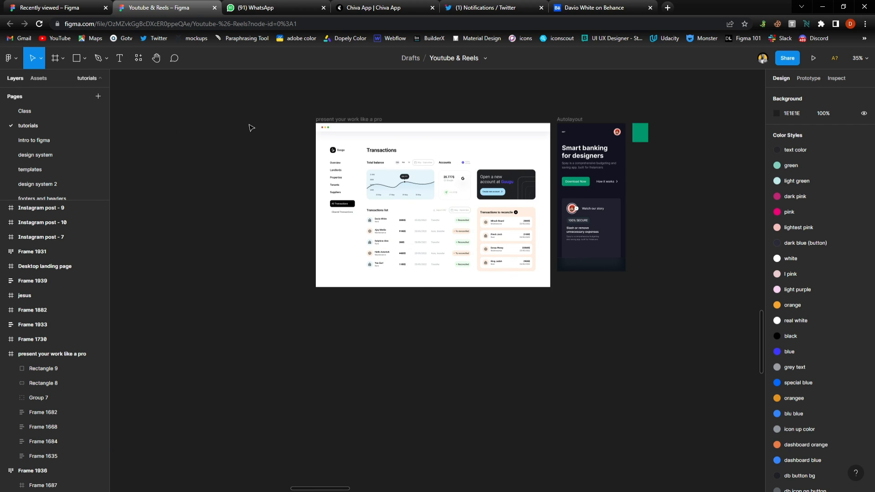
{"action": "scroll", "coordinate": [254, 129], "scroll_direction": "left", "scroll_amount": 2}
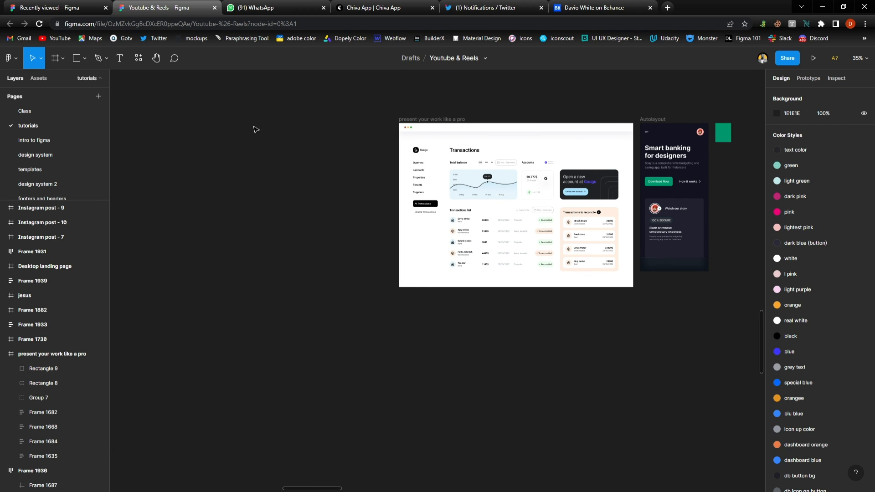
{"action": "scroll", "coordinate": [242, 119], "scroll_direction": "right", "scroll_amount": 1}
{"action": "left_click_drag", "start_coordinate": [244, 98], "coordinate": [715, 336]}
{"action": "scroll", "coordinate": [360, 218], "scroll_direction": "left", "scroll_amount": 5}
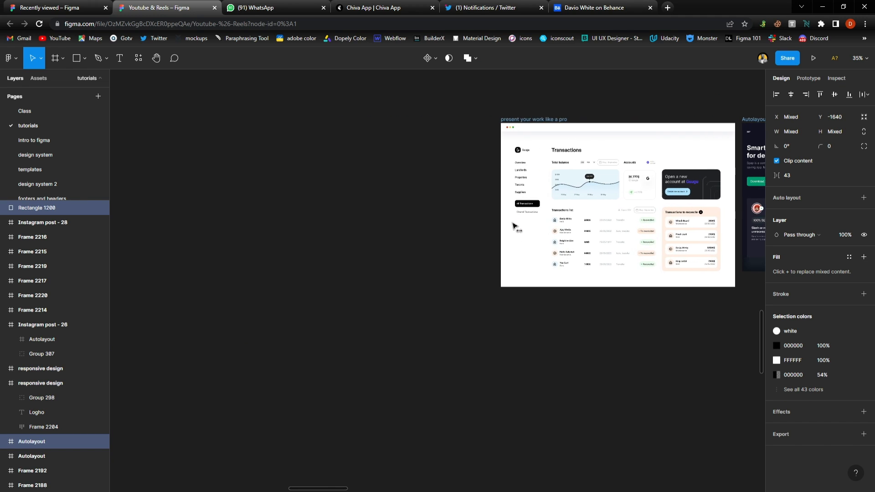
{"action": "scroll", "coordinate": [601, 328], "scroll_direction": "right", "scroll_amount": 3}
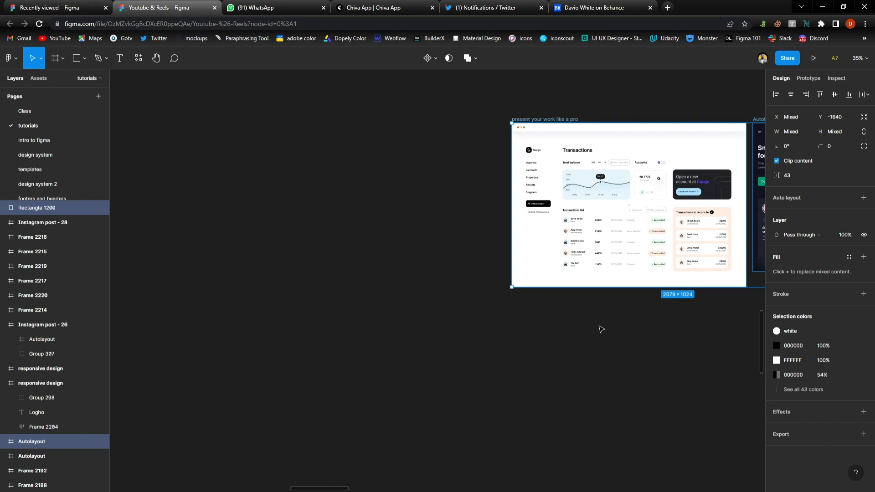
{"action": "scroll", "coordinate": [607, 305], "scroll_direction": "right", "scroll_amount": 1}
{"action": "left_click", "coordinate": [527, 151]}
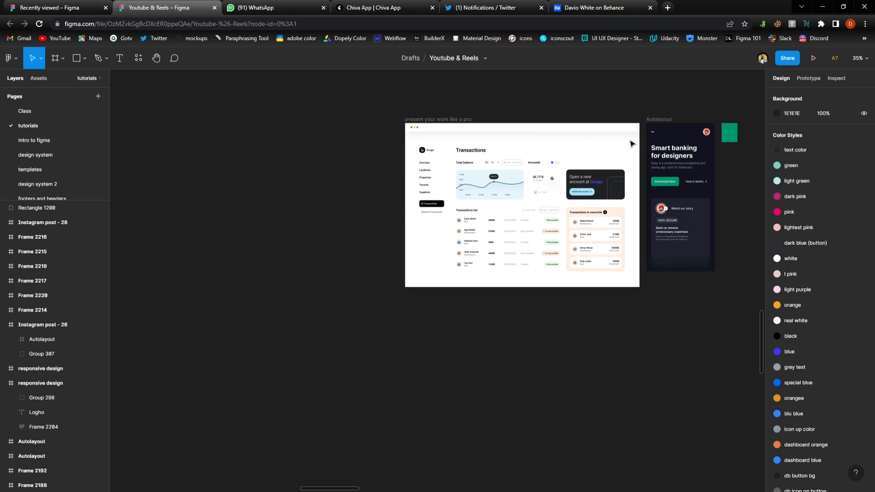
{"action": "left_click_drag", "start_coordinate": [645, 102], "coordinate": [749, 297]}
{"action": "left_click_drag", "start_coordinate": [693, 182], "coordinate": [342, 182]}
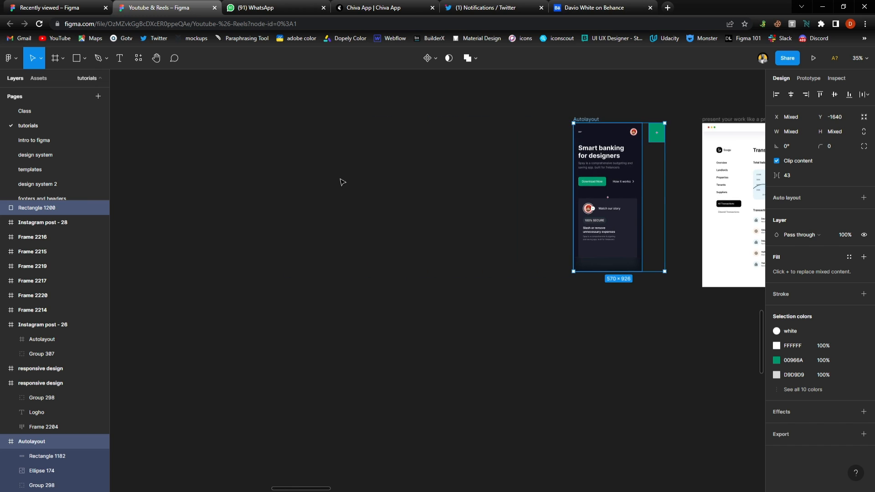
{"action": "left_click", "coordinate": [427, 200]}
Look through the Social media and Presentation size presets available for a new frame
{"action": "scroll", "coordinate": [415, 202], "scroll_direction": "right", "scroll_amount": 2}
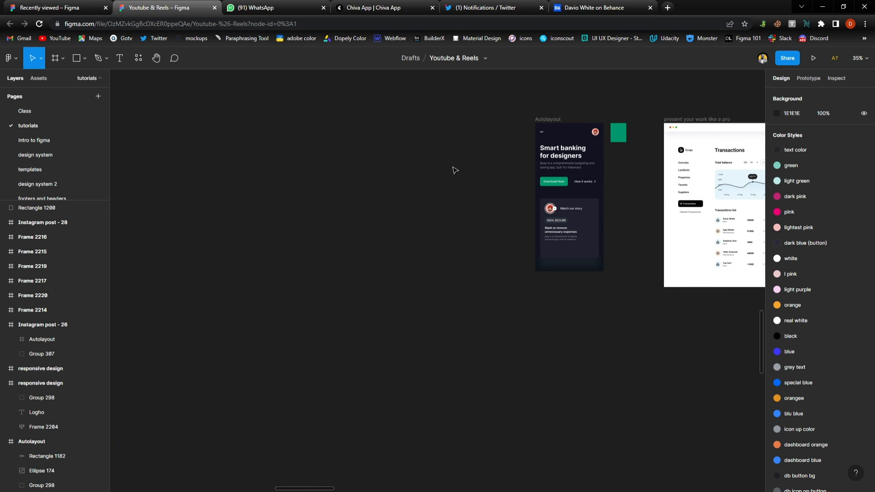
{"action": "scroll", "coordinate": [551, 159], "scroll_direction": "up", "scroll_amount": 5}
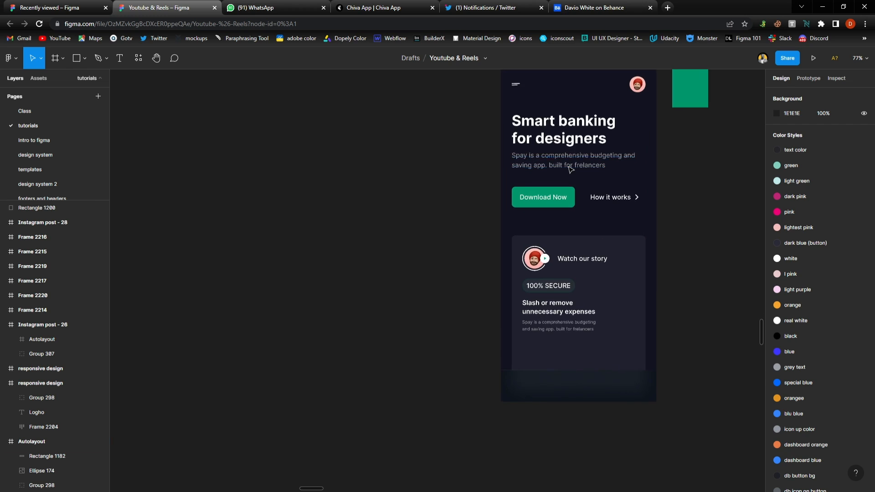
{"action": "scroll", "coordinate": [418, 203], "scroll_direction": "down", "scroll_amount": 2}
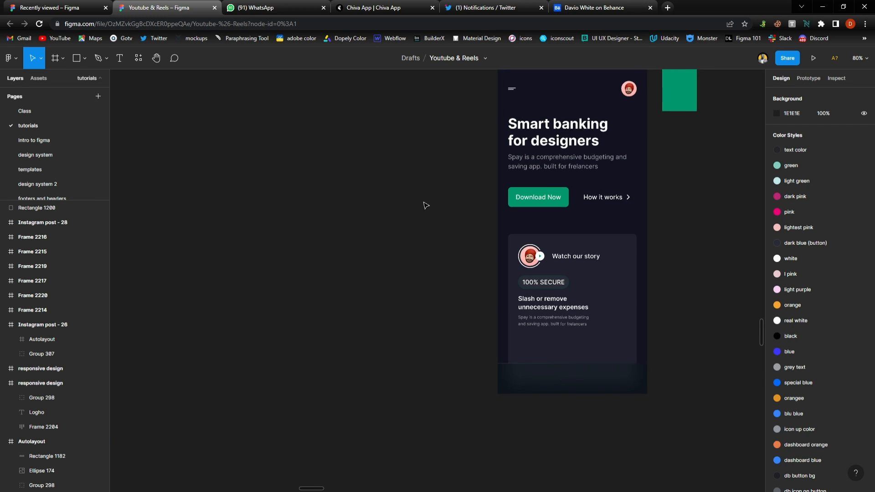
{"action": "scroll", "coordinate": [418, 204], "scroll_direction": "up", "scroll_amount": 1}
{"action": "scroll", "coordinate": [417, 196], "scroll_direction": "up", "scroll_amount": 1}
{"action": "scroll", "coordinate": [417, 195], "scroll_direction": "left", "scroll_amount": 1}
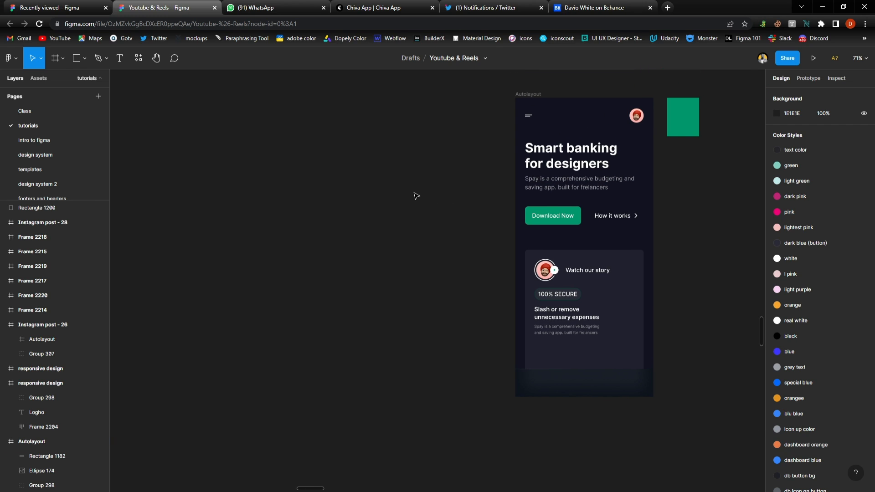
{"action": "left_click", "coordinate": [60, 61]}
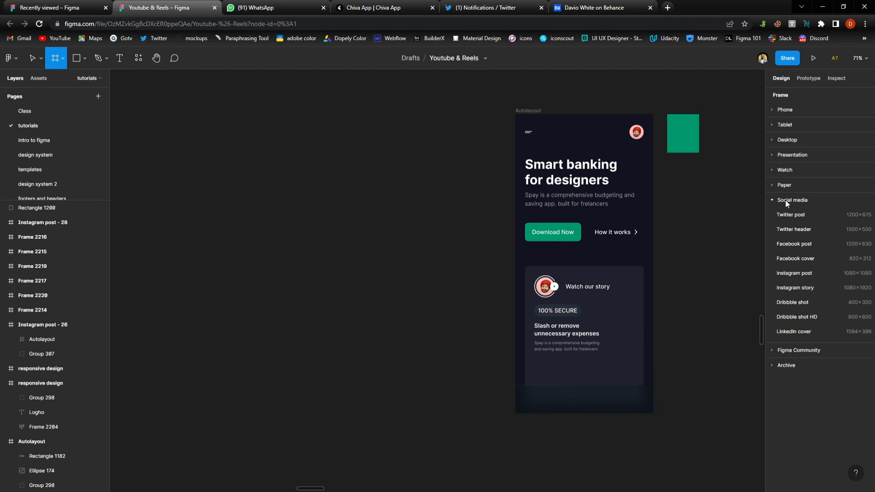
{"action": "left_click", "coordinate": [773, 201]}
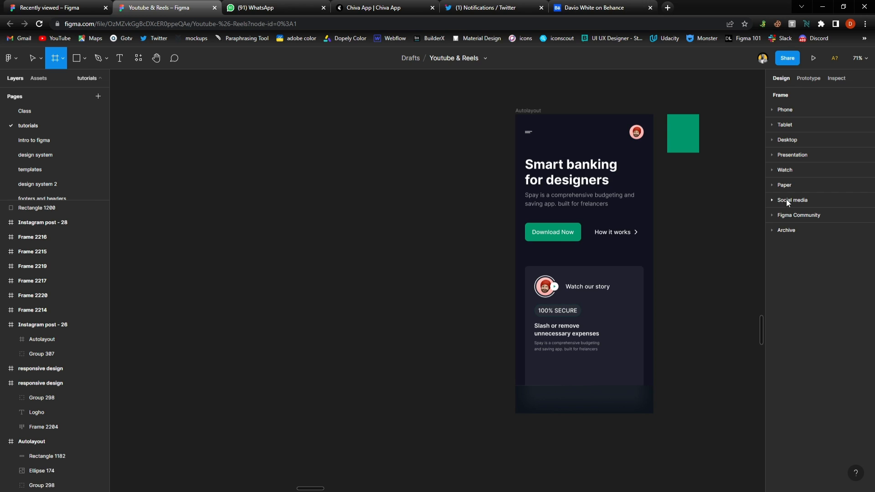
{"action": "left_click", "coordinate": [790, 200]}
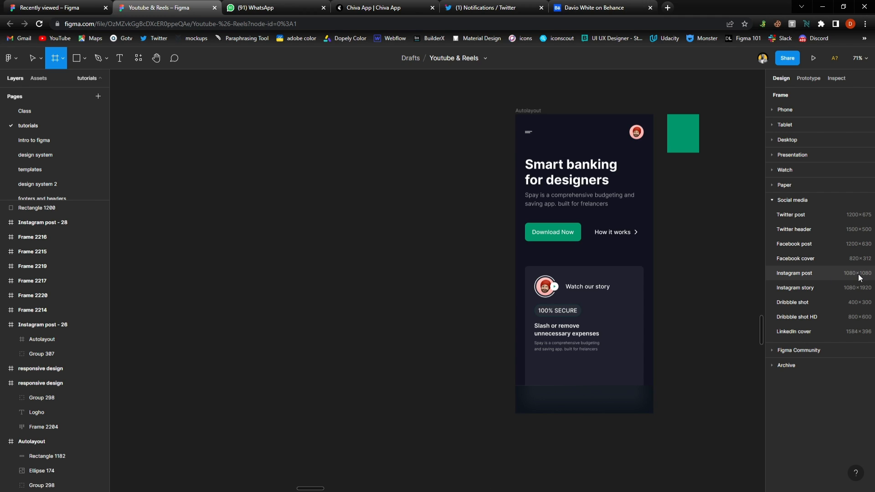
{"action": "left_click", "coordinate": [774, 202]}
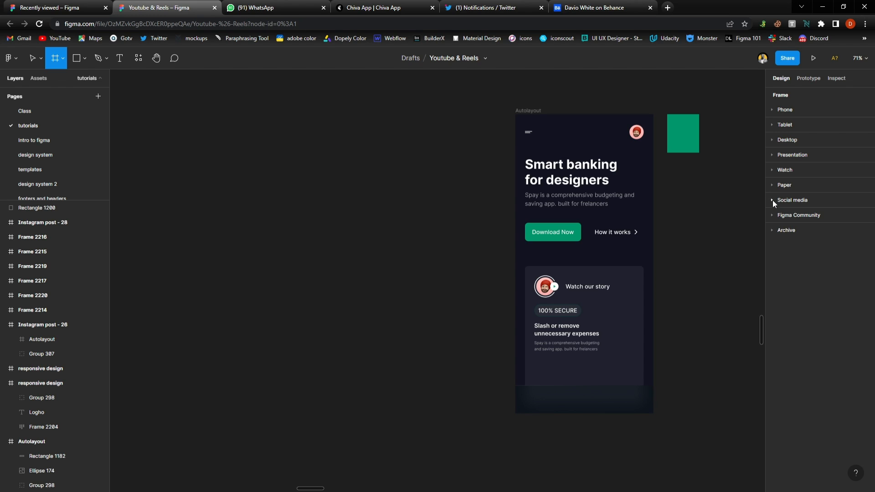
{"action": "left_click", "coordinate": [772, 155]}
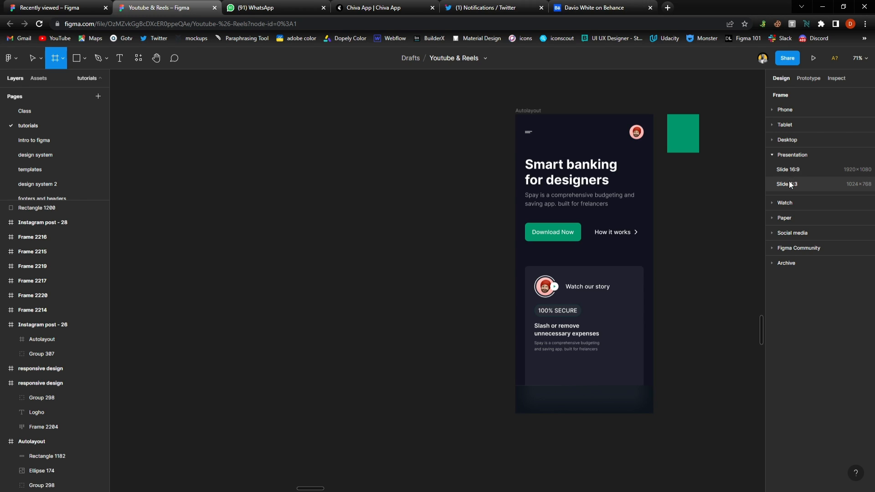
{"action": "left_click", "coordinate": [772, 154]}
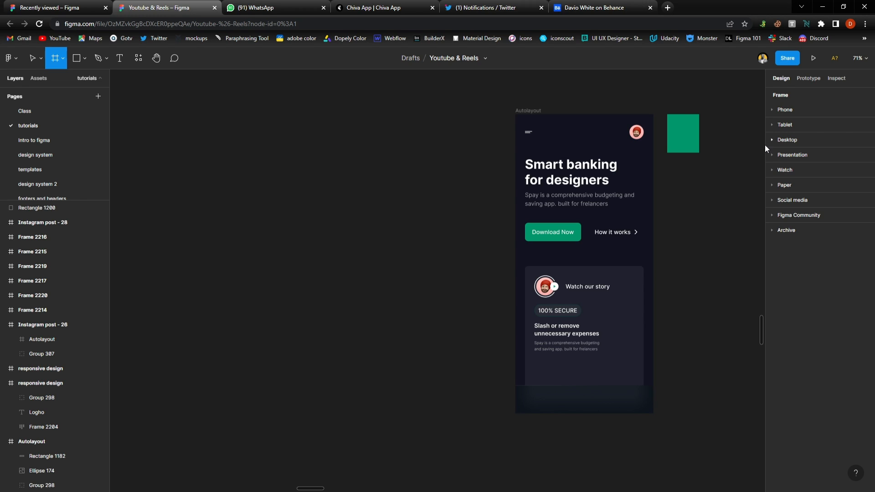
Add an Instagram post frame of 1080 × 1080 and place it directly left of the Autolayout mobile frame
{"action": "left_click", "coordinate": [801, 200]}
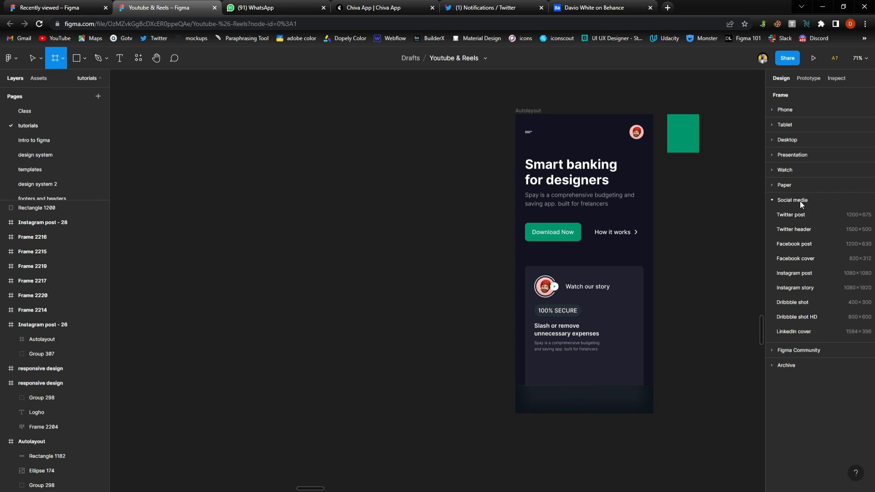
{"action": "left_click", "coordinate": [815, 271]}
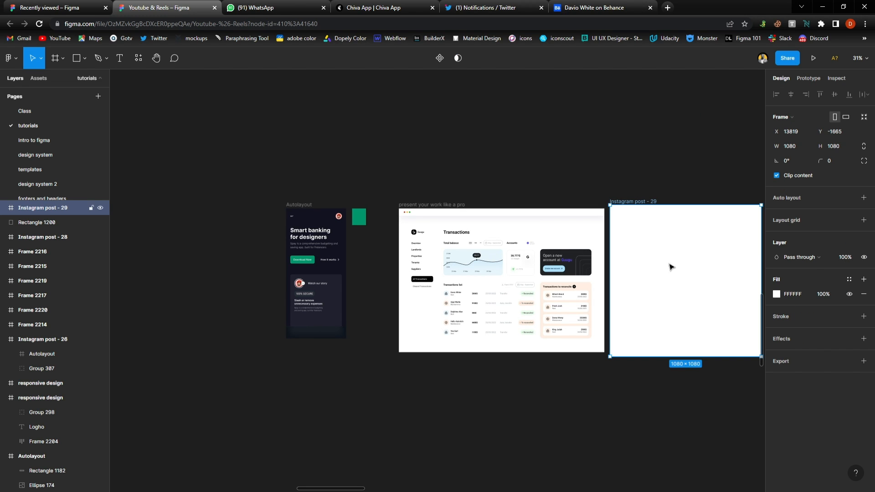
{"action": "left_click_drag", "start_coordinate": [670, 263], "coordinate": [229, 275]}
{"action": "key", "text": "shift+2"}
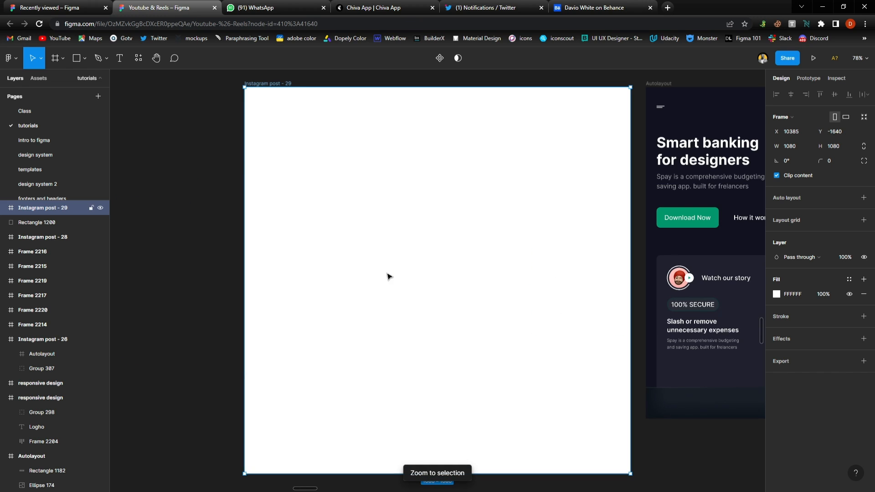
{"action": "scroll", "coordinate": [414, 235], "scroll_direction": "down", "scroll_amount": 2, "text": "ctrl"}
{"action": "scroll", "coordinate": [414, 234], "scroll_direction": "right", "scroll_amount": 3}
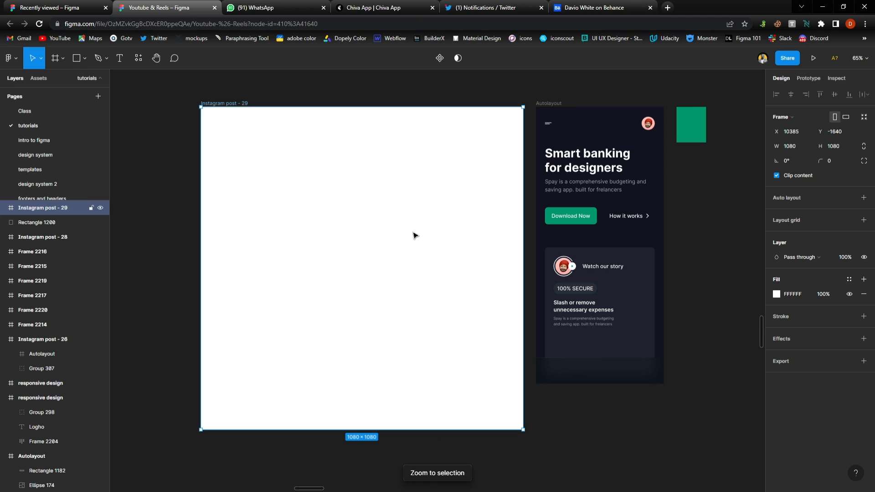
Move the Autolayout mobile frame into the Instagram post frame, centred horizontally and vertically
{"action": "left_click", "coordinate": [592, 397]}
{"action": "scroll", "coordinate": [518, 350], "scroll_direction": "down", "scroll_amount": 3, "text": "ctrl"}
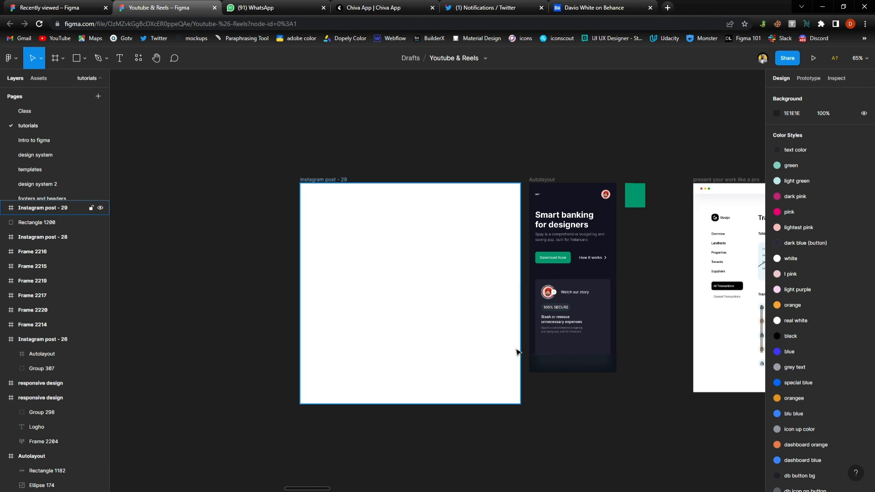
{"action": "scroll", "coordinate": [517, 350], "scroll_direction": "down", "scroll_amount": 2}
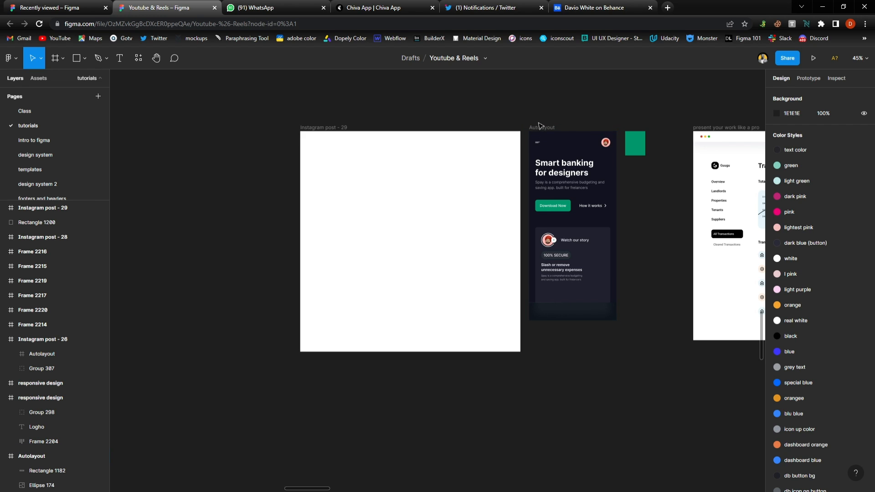
{"action": "scroll", "coordinate": [563, 182], "scroll_direction": "right", "scroll_amount": 5}
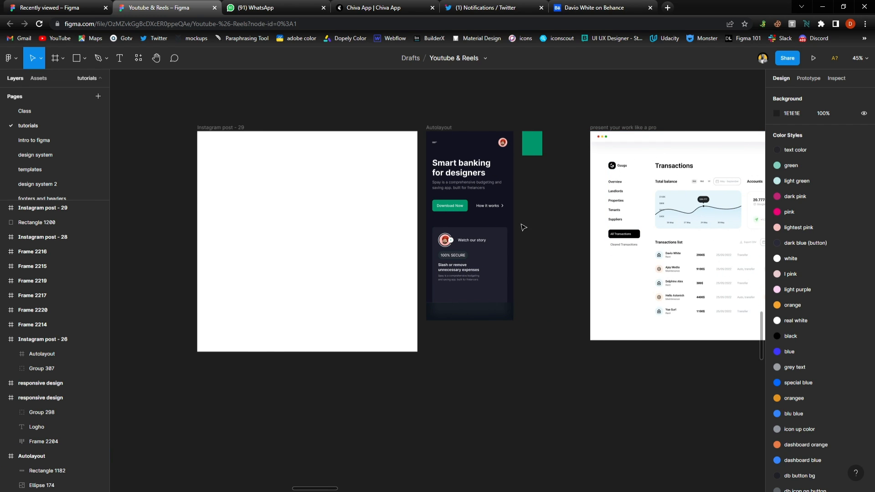
{"action": "scroll", "coordinate": [551, 225], "scroll_direction": "left", "scroll_amount": 2}
{"action": "scroll", "coordinate": [520, 218], "scroll_direction": "left", "scroll_amount": 1}
{"action": "scroll", "coordinate": [512, 209], "scroll_direction": "left", "scroll_amount": 4}
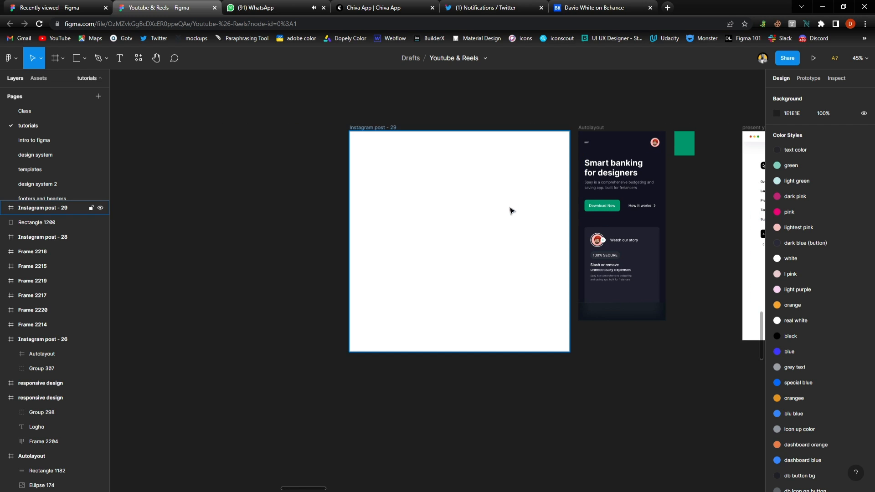
{"action": "left_click", "coordinate": [612, 168]}
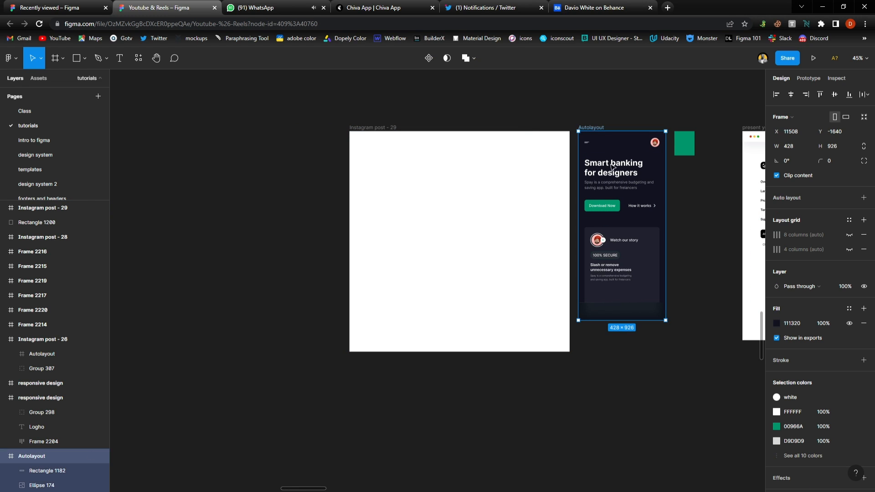
{"action": "left_click_drag", "start_coordinate": [610, 189], "coordinate": [447, 203]}
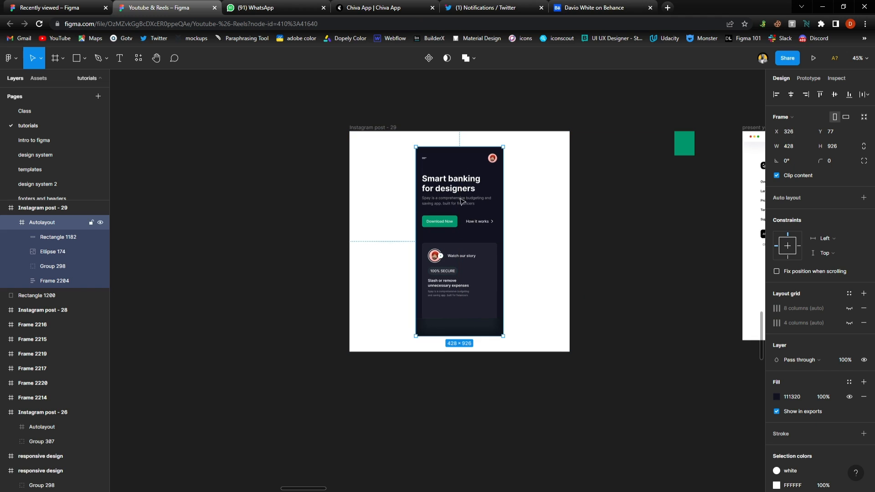
Fill the Instagram post frame with the green sampled from the small rectangle on the canvas
{"action": "left_click", "coordinate": [396, 132]}
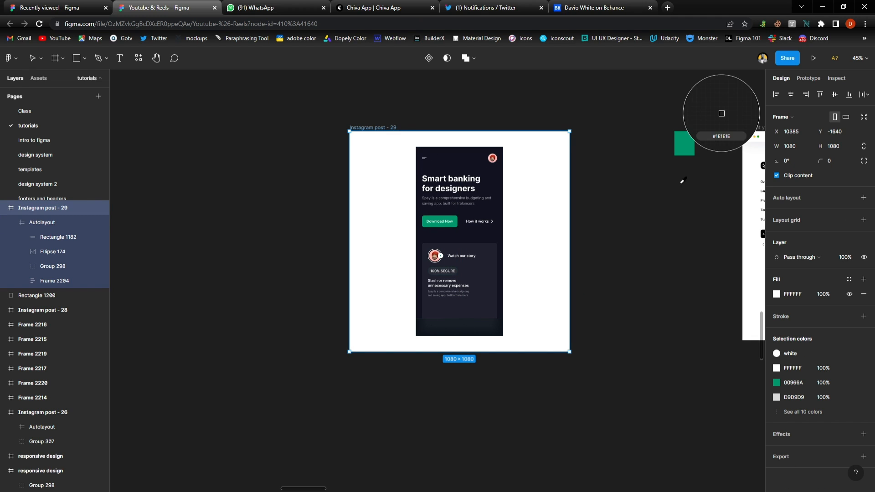
{"action": "left_click", "coordinate": [684, 144]}
{"action": "left_click", "coordinate": [637, 252]}
{"action": "scroll", "coordinate": [515, 294], "scroll_direction": "up", "scroll_amount": 3}
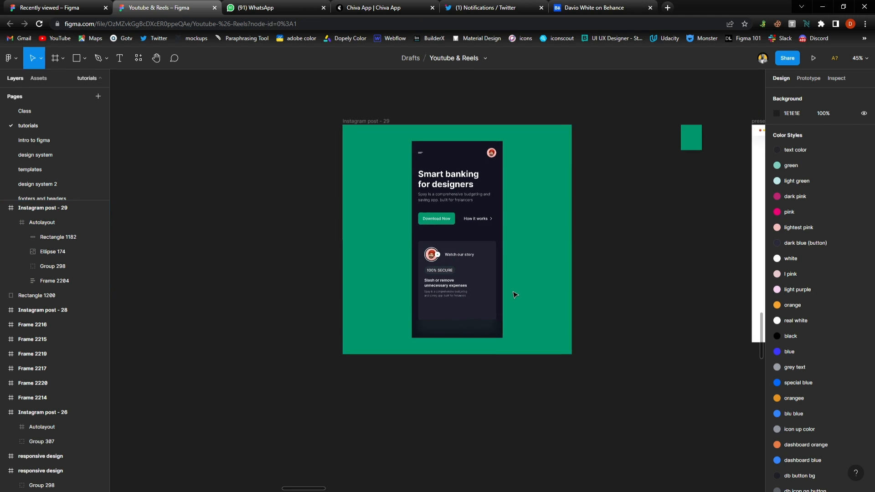
{"action": "scroll", "coordinate": [433, 226], "scroll_direction": "down", "scroll_amount": 3}
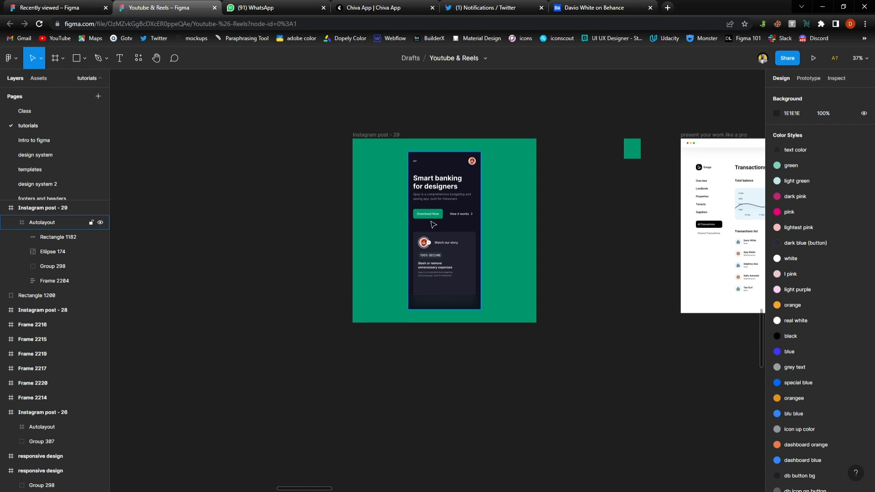
Undo the green fill of the Instagram post frame and the placement of the Autolayout mobile frame inside it
{"action": "left_click", "coordinate": [416, 174]}
{"action": "key", "text": "ctrl+z"}
{"action": "key", "text": "ctrl+z"}
{"action": "key", "text": "ctrl+z"}
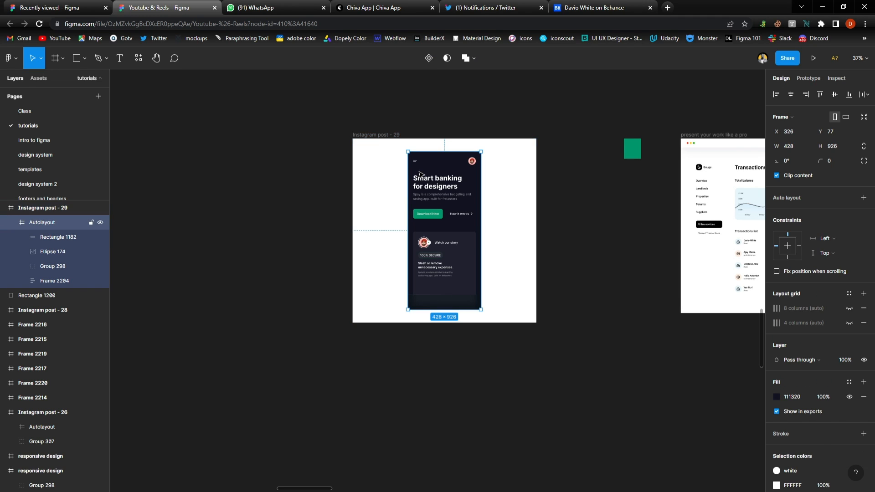
{"action": "left_click", "coordinate": [517, 336]}
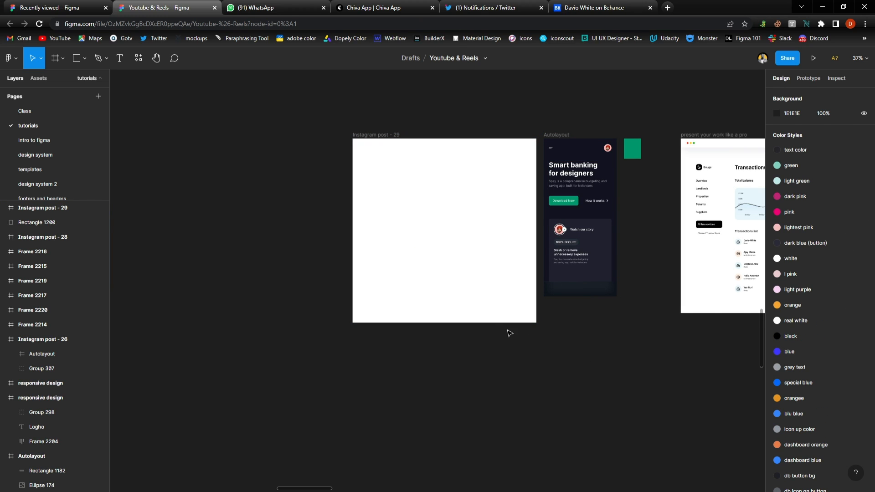
Copy the Autolayout mobile frame below the Instagram post frame and place a second copy directly beside it
{"action": "left_click", "coordinate": [578, 162]}
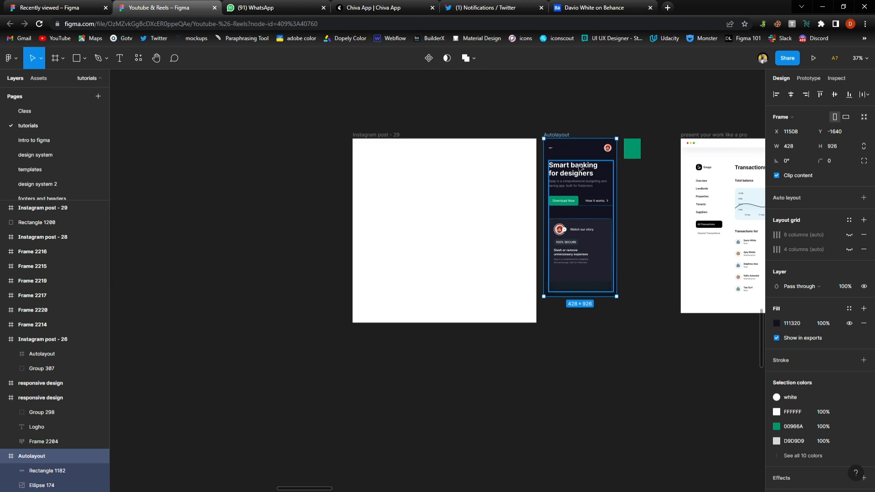
{"action": "left_click_drag", "start_coordinate": [578, 158], "coordinate": [383, 359]}
{"action": "scroll", "coordinate": [383, 357], "scroll_direction": "down", "scroll_amount": 1}
{"action": "scroll", "coordinate": [382, 358], "scroll_direction": "down", "scroll_amount": 5}
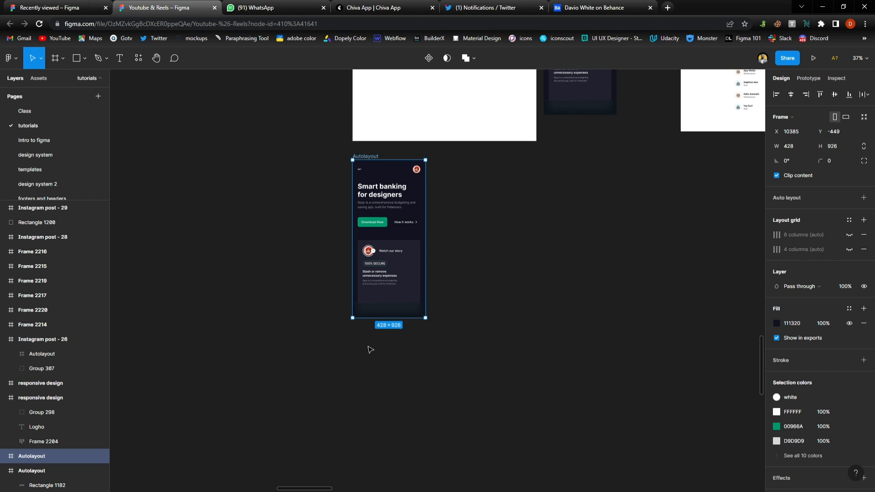
{"action": "left_click_drag", "start_coordinate": [372, 222], "coordinate": [343, 242]}
{"action": "scroll", "coordinate": [327, 253], "scroll_direction": "up", "scroll_amount": 3}
Combine the two mobile frame copies in a horizontal auto layout with an item spacing of 20
{"action": "left_click", "coordinate": [197, 137], "text": "shift"}
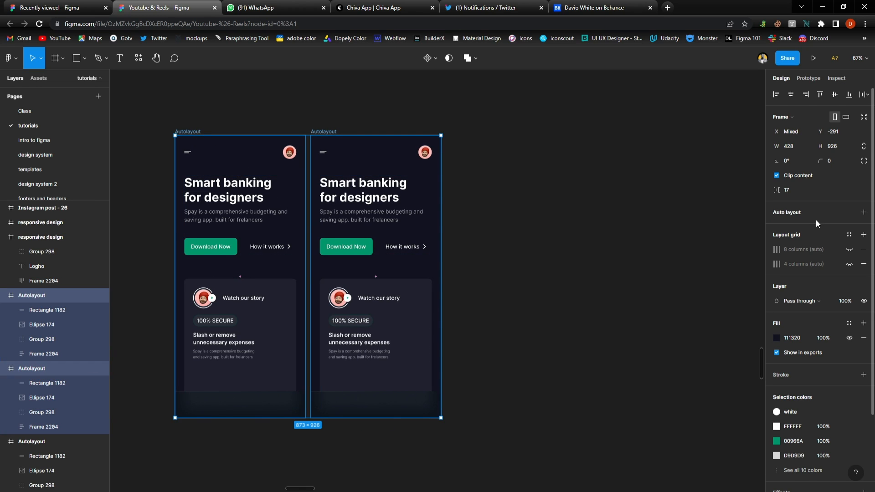
{"action": "left_click", "coordinate": [864, 212]}
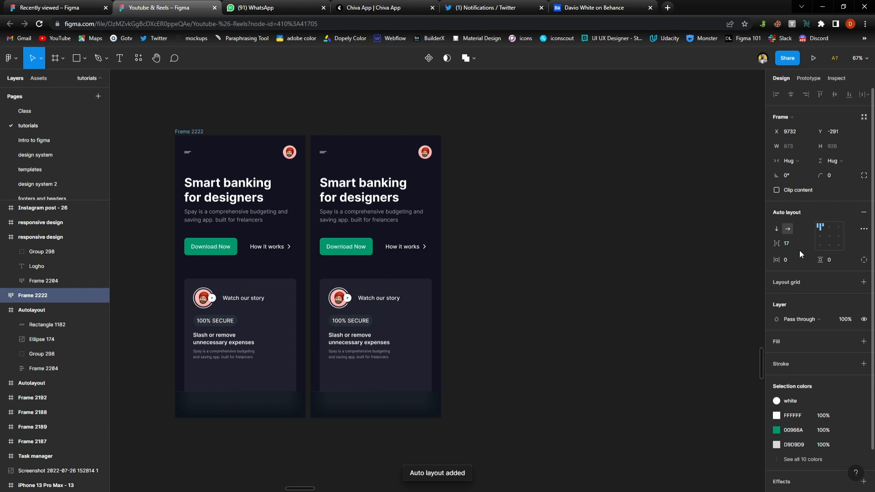
{"action": "left_click", "coordinate": [788, 245]}
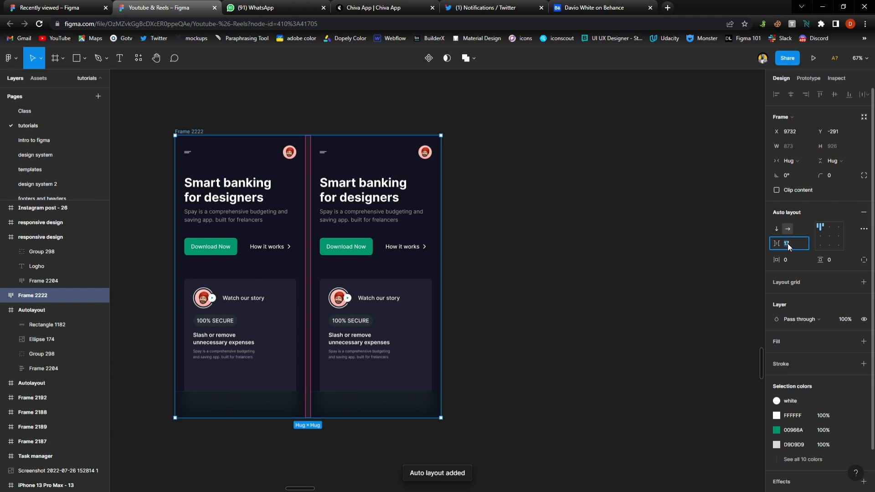
{"action": "type", "text": "20"}
{"action": "key", "text": "Return"}
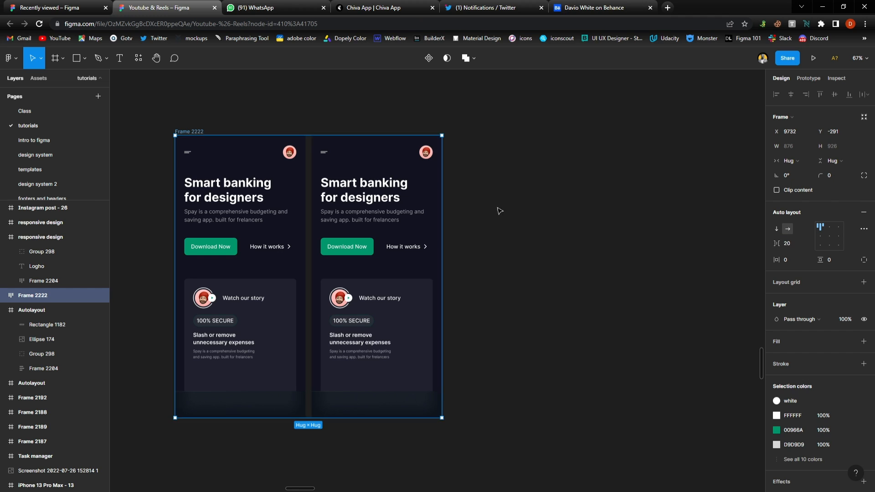
Duplicate the second mobile frame three times inside the auto layout to make a row of five screens
{"action": "left_click", "coordinate": [359, 220]}
{"action": "scroll", "coordinate": [504, 278], "scroll_direction": "down", "scroll_amount": 1}
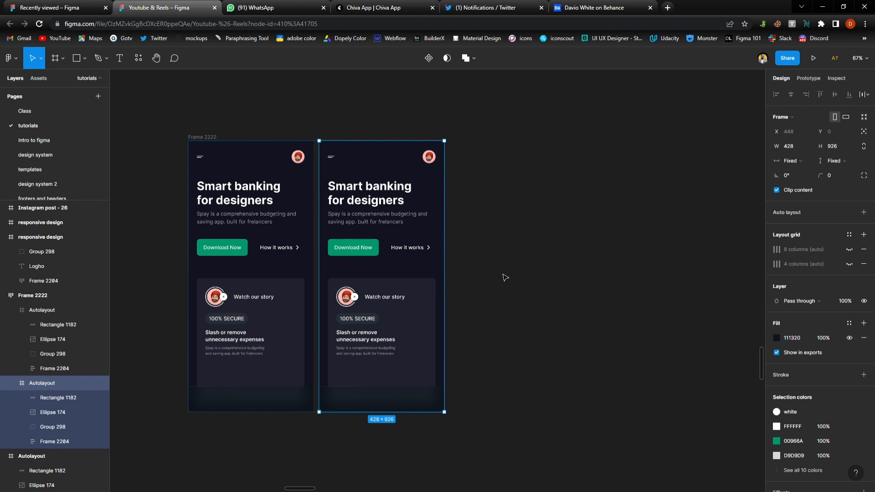
{"action": "scroll", "coordinate": [505, 278], "scroll_direction": "down", "scroll_amount": 2}
{"action": "key", "text": "ctrl+d"}
{"action": "key", "text": "ctrl+d"}
{"action": "key", "text": "ctrl+d"}
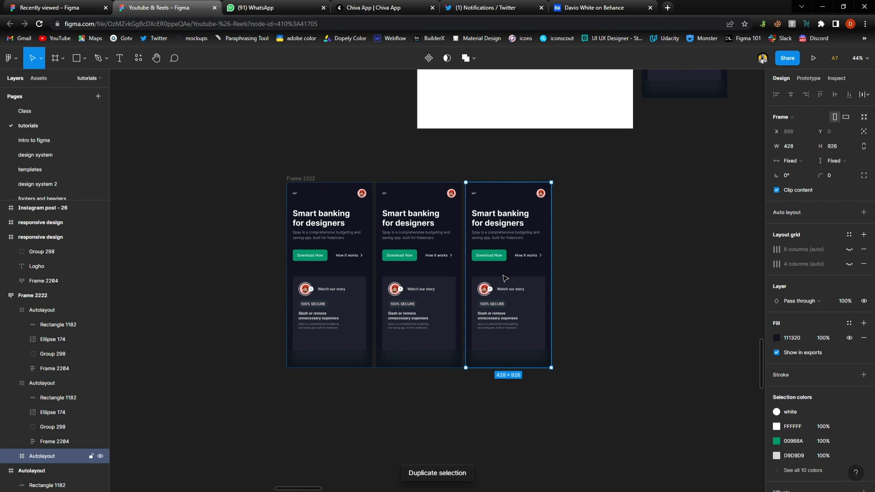
{"action": "left_click", "coordinate": [205, 169]}
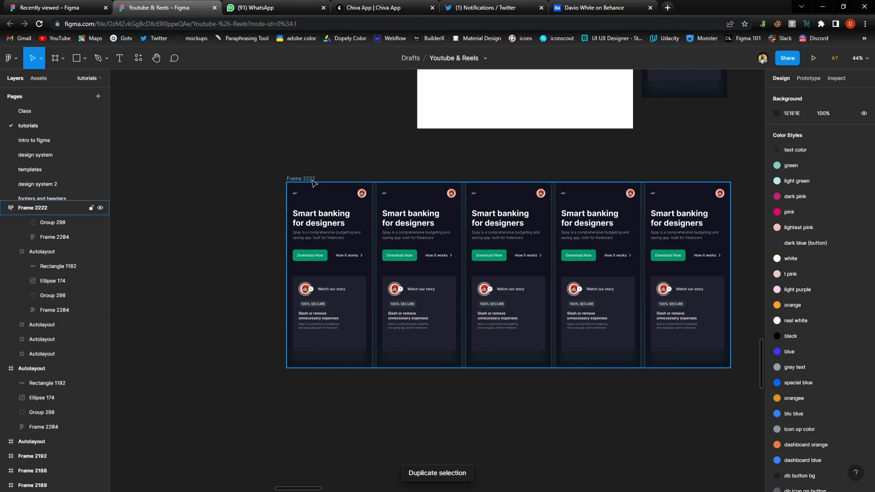
Duplicate the five-screen row below itself with a gap of 20 and combine both rows in a vertical auto layout
{"action": "left_click", "coordinate": [301, 178]}
{"action": "left_click_drag", "start_coordinate": [326, 199], "coordinate": [318, 382]}
{"action": "left_click", "coordinate": [311, 179], "text": "shift"}
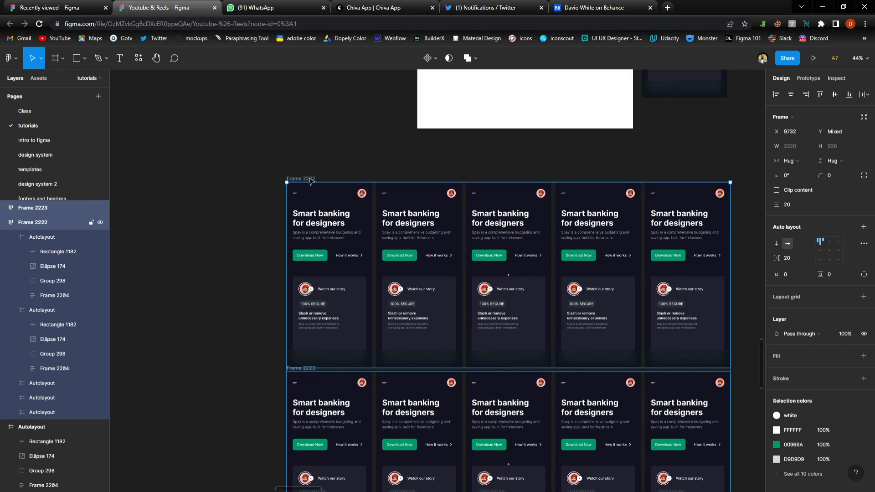
{"action": "left_click", "coordinate": [863, 226]}
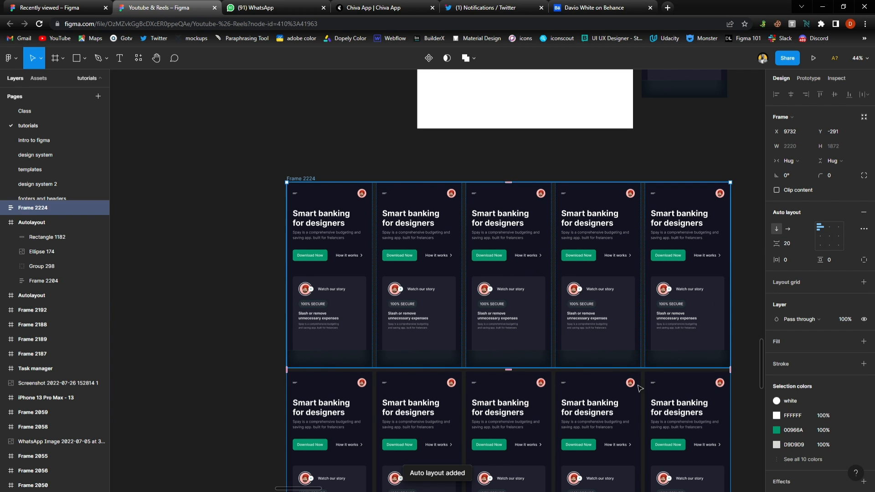
{"action": "left_click", "coordinate": [151, 292]}
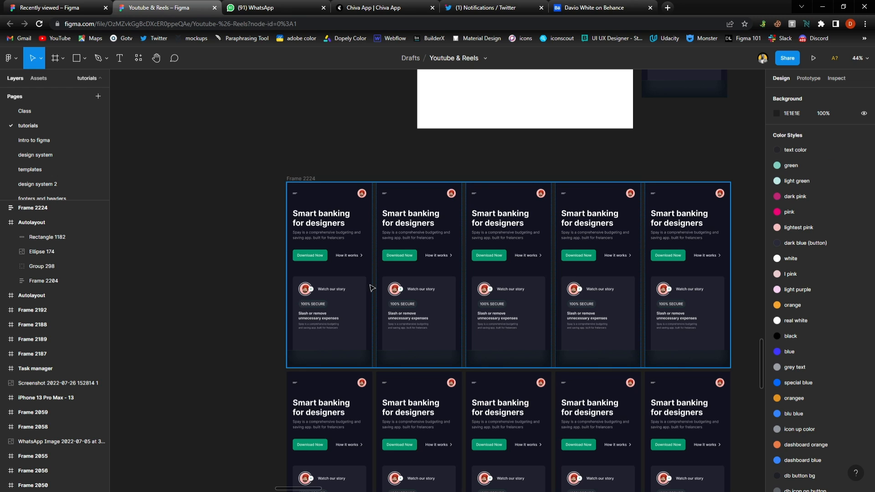
Examine the two-row grid of mobile screens and the gaps between its rows and columns
{"action": "scroll", "coordinate": [373, 292], "scroll_direction": "down", "scroll_amount": 3}
{"action": "scroll", "coordinate": [468, 269], "scroll_direction": "up", "scroll_amount": 3}
{"action": "scroll", "coordinate": [471, 275], "scroll_direction": "up", "scroll_amount": 3}
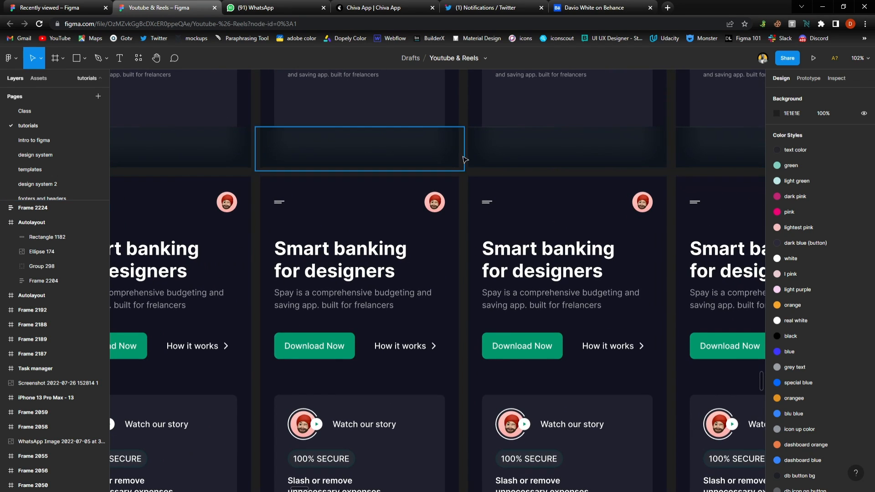
{"action": "scroll", "coordinate": [471, 226], "scroll_direction": "down", "scroll_amount": 5}
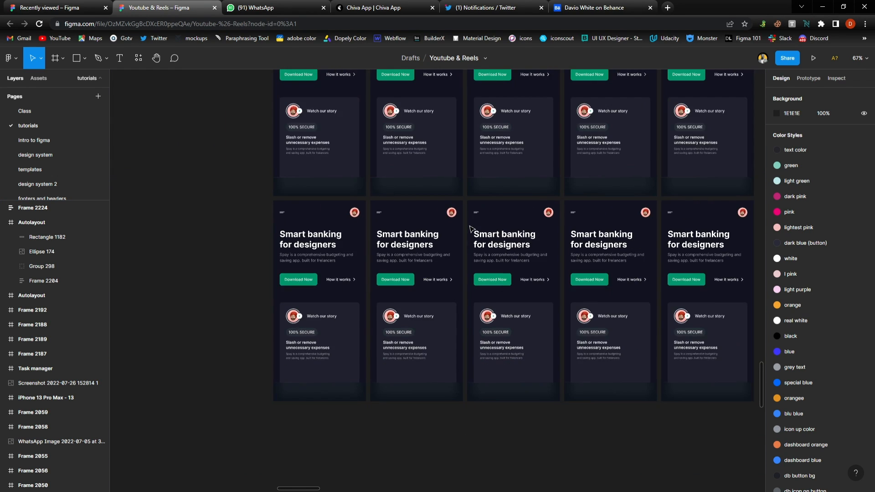
{"action": "scroll", "coordinate": [473, 229], "scroll_direction": "up", "scroll_amount": 2}
{"action": "scroll", "coordinate": [472, 228], "scroll_direction": "down", "scroll_amount": 1}
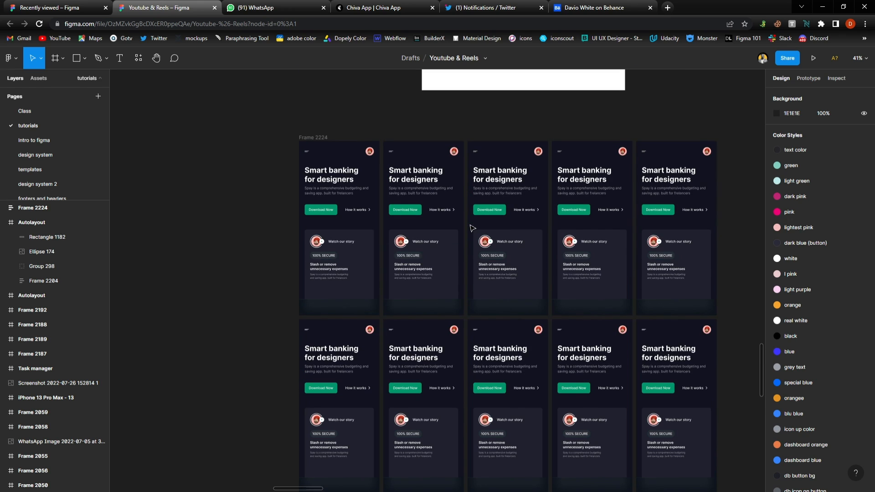
{"action": "scroll", "coordinate": [428, 223], "scroll_direction": "down", "scroll_amount": 1}
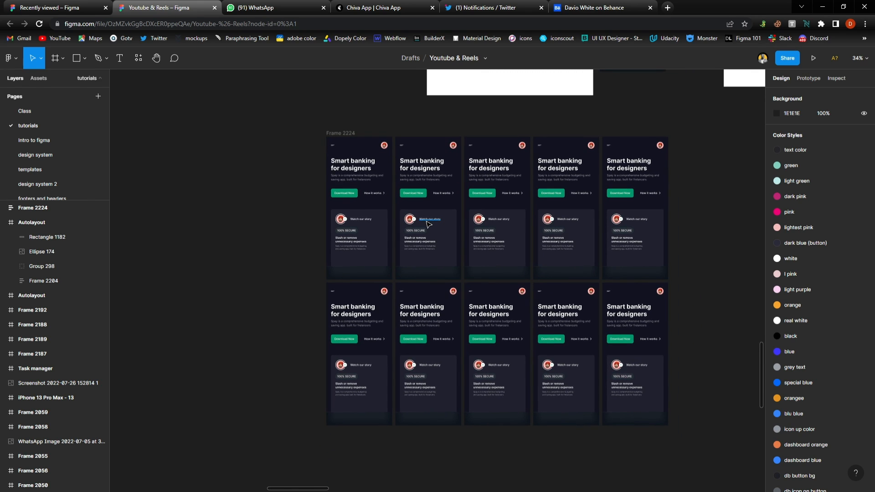
{"action": "scroll", "coordinate": [426, 223], "scroll_direction": "down", "scroll_amount": 1}
Move the two-row grid of mobile screens into the Instagram post frame, centred horizontally at X -570, Y -420
{"action": "scroll", "coordinate": [427, 222], "scroll_direction": "up", "scroll_amount": 3}
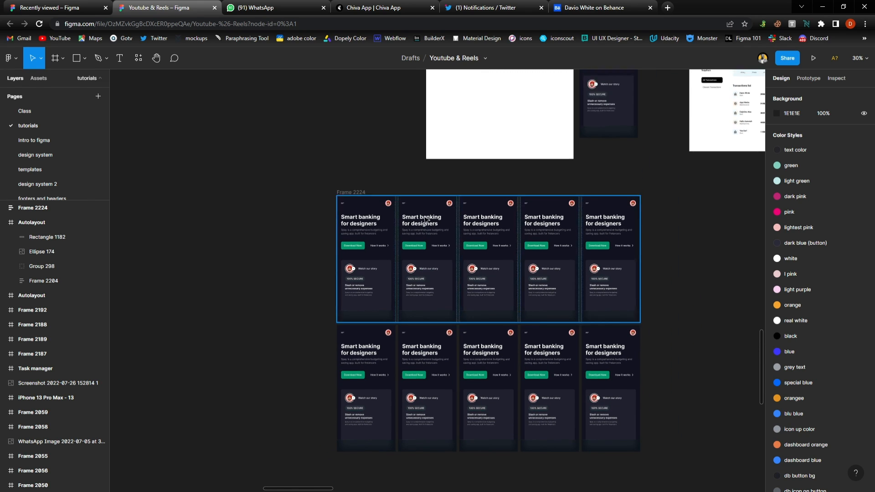
{"action": "scroll", "coordinate": [427, 220], "scroll_direction": "up", "scroll_amount": 3}
{"action": "left_click", "coordinate": [359, 262]}
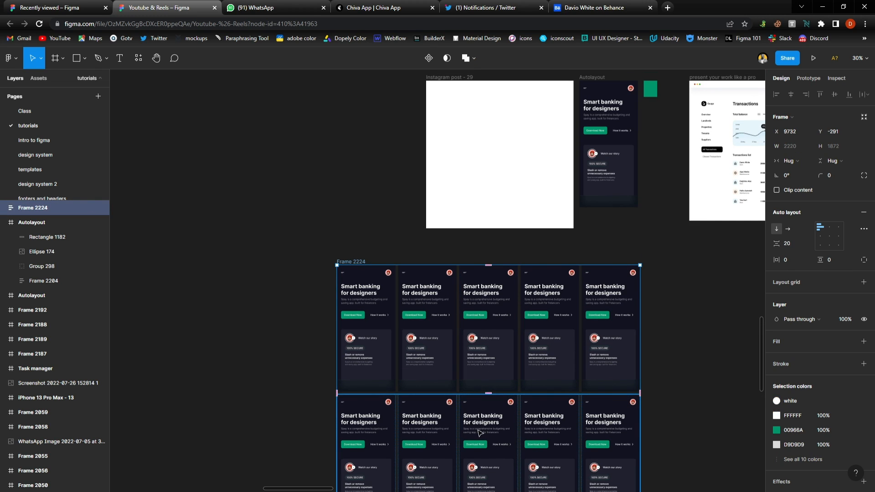
{"action": "left_click_drag", "start_coordinate": [499, 361], "coordinate": [493, 191]}
{"action": "scroll", "coordinate": [496, 192], "scroll_direction": "down", "scroll_amount": 3}
{"action": "scroll", "coordinate": [496, 192], "scroll_direction": "up", "scroll_amount": 1}
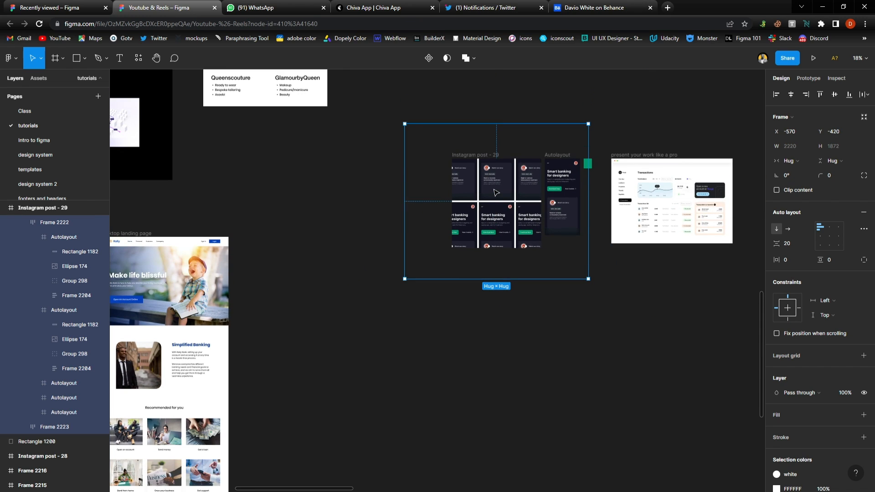
{"action": "scroll", "coordinate": [498, 202], "scroll_direction": "up", "scroll_amount": 3}
{"action": "scroll", "coordinate": [498, 204], "scroll_direction": "up", "scroll_amount": 5}
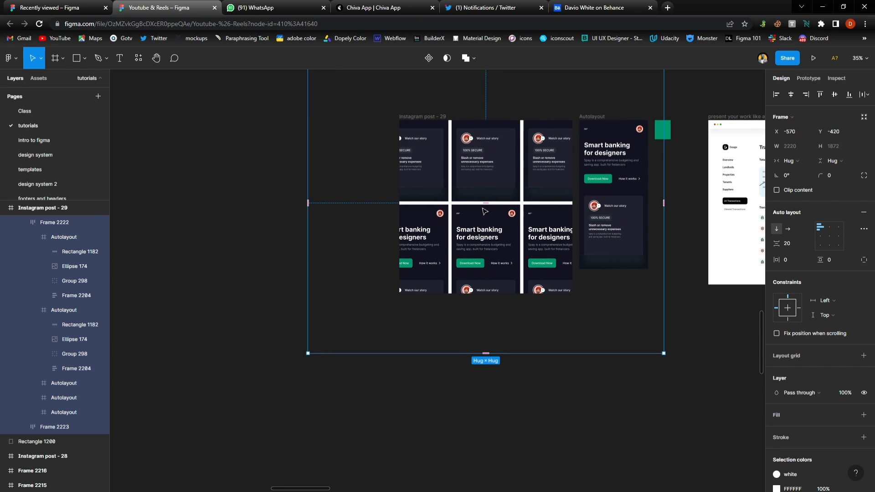
{"action": "scroll", "coordinate": [447, 228], "scroll_direction": "up", "scroll_amount": 3}
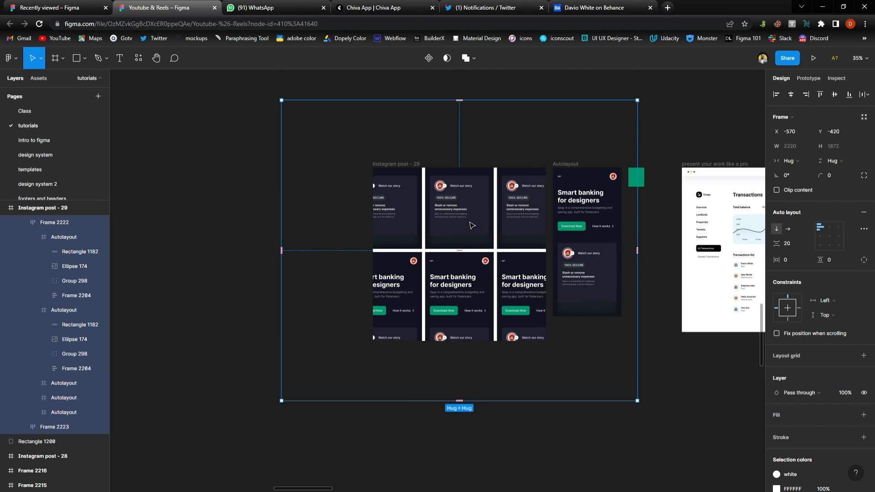
{"action": "left_click", "coordinate": [476, 91]}
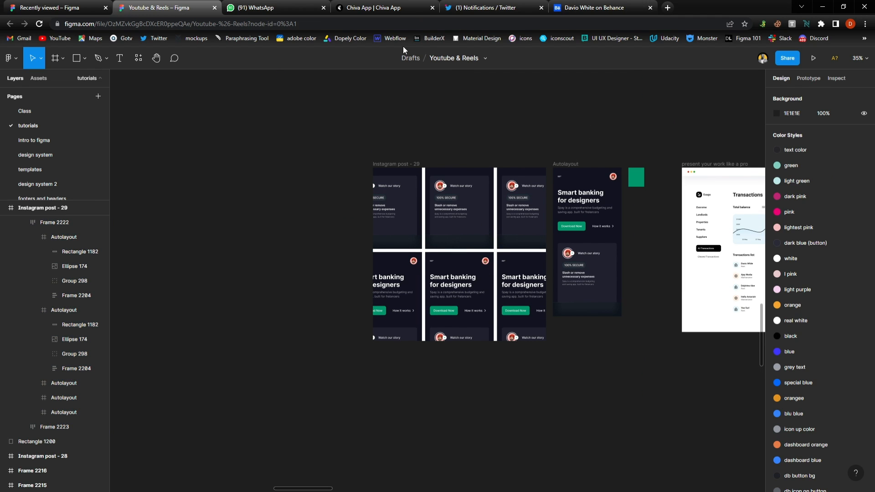
Rotate the grid of mobile screens counterclockwise to 30° inside the Instagram post frame
{"action": "left_click", "coordinate": [484, 238]}
{"action": "key", "text": "shift+a"}
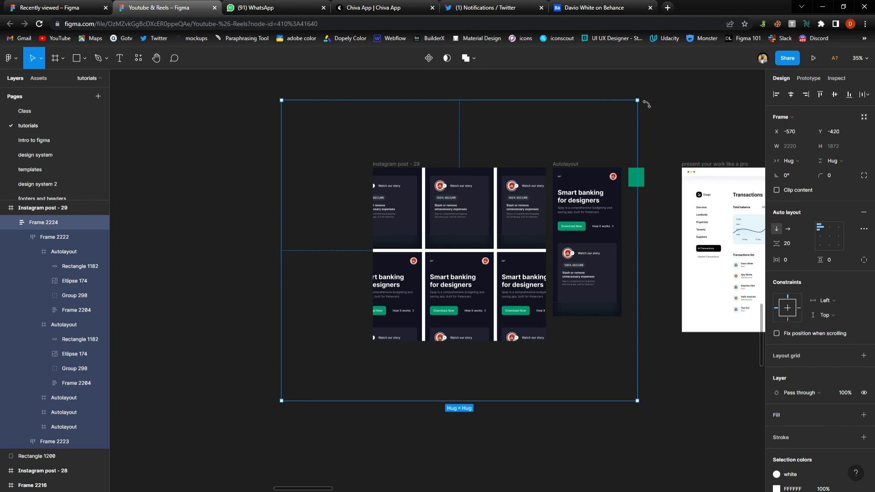
{"action": "left_click_drag", "start_coordinate": [622, 76], "coordinate": [613, 66]}
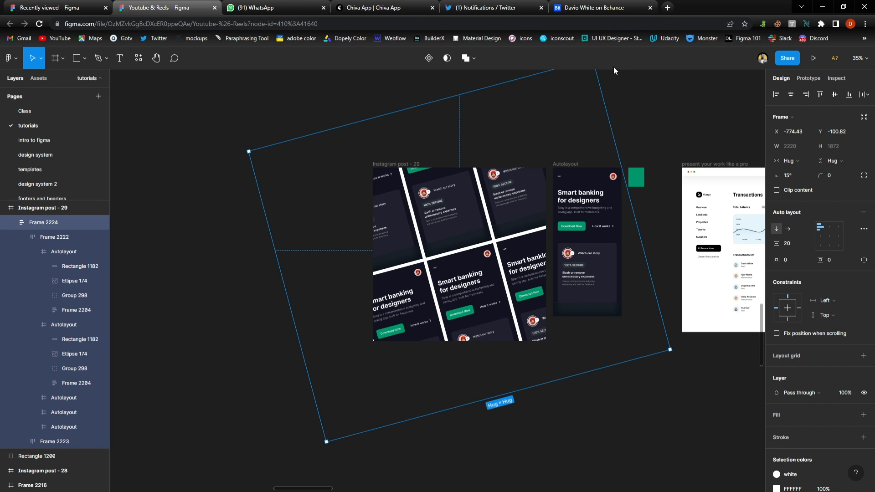
{"action": "scroll", "coordinate": [605, 93], "scroll_direction": "up", "scroll_amount": 2}
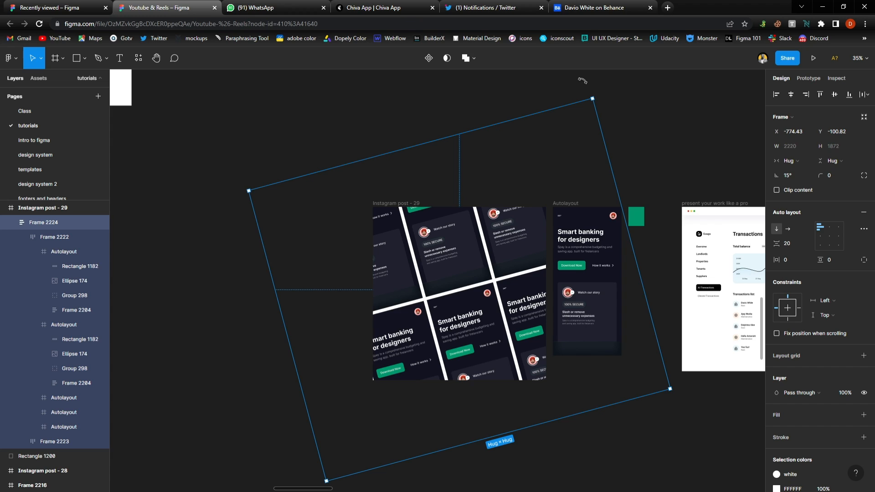
{"action": "left_click_drag", "start_coordinate": [579, 77], "coordinate": [568, 69]}
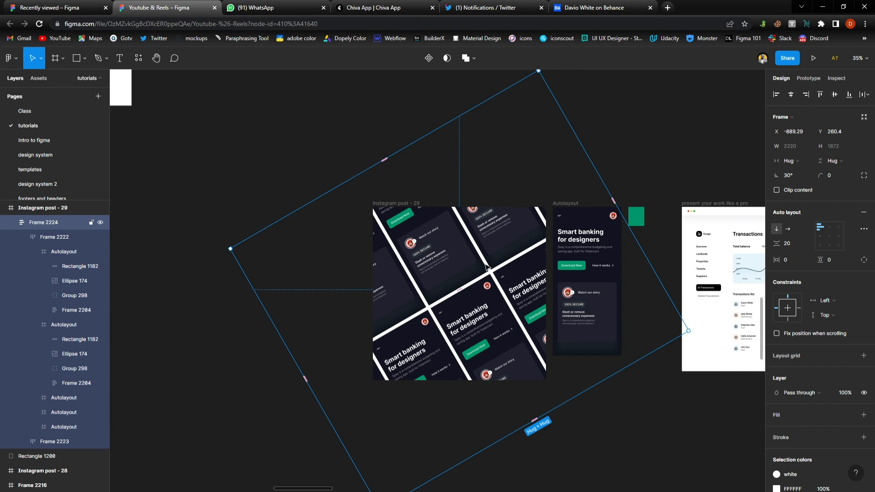
Scale the rotated grid proportionally down to about 1890 × 1594 and reposition it to cover the whole Instagram post frame
{"action": "key", "text": "k"}
{"action": "left_click_drag", "start_coordinate": [611, 192], "coordinate": [569, 218]}
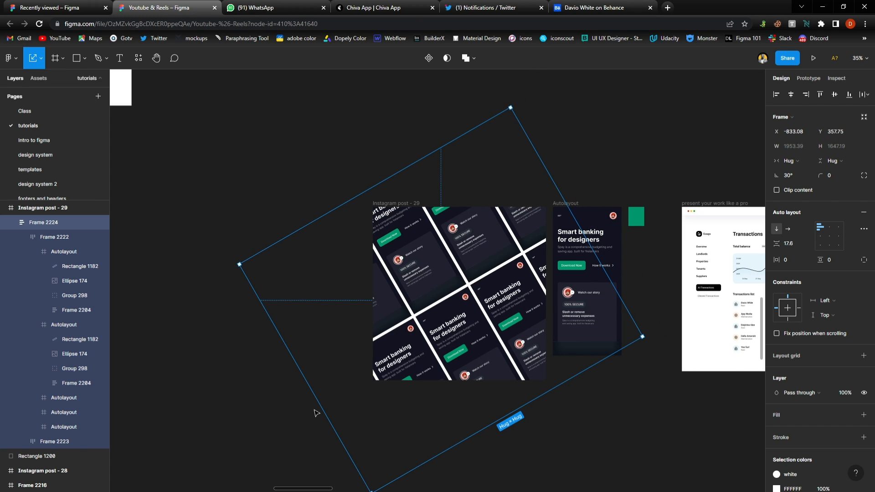
{"action": "left_click_drag", "start_coordinate": [318, 406], "coordinate": [346, 394]}
{"action": "left_click_drag", "start_coordinate": [444, 303], "coordinate": [439, 293]}
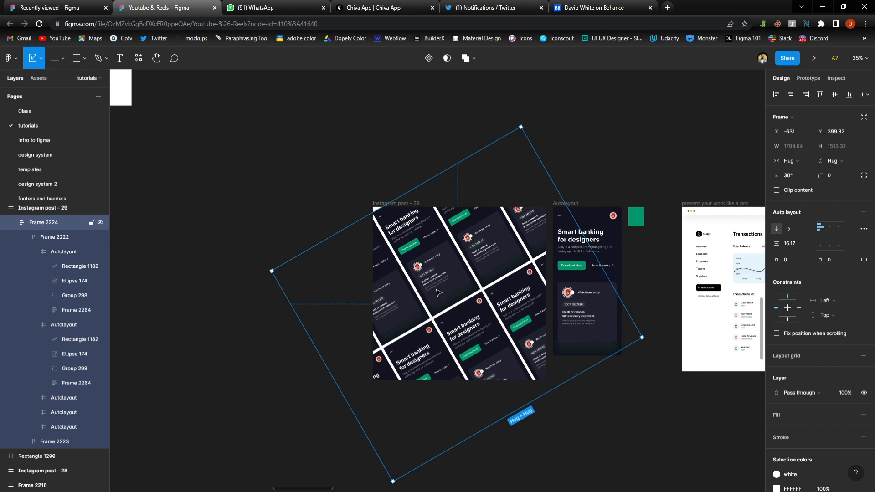
{"action": "left_click_drag", "start_coordinate": [397, 200], "coordinate": [393, 193]}
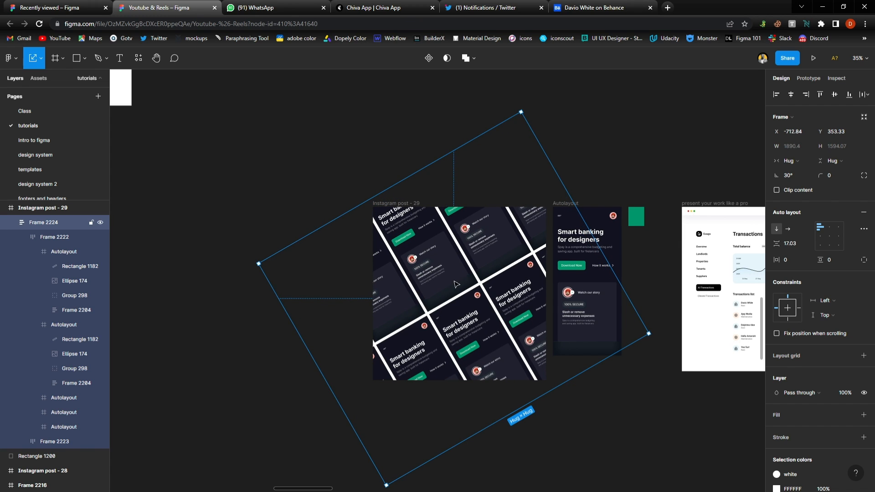
Ungroup the rotated grid in the Instagram post frame into its two separate rows of screens
{"action": "left_click", "coordinate": [408, 206]}
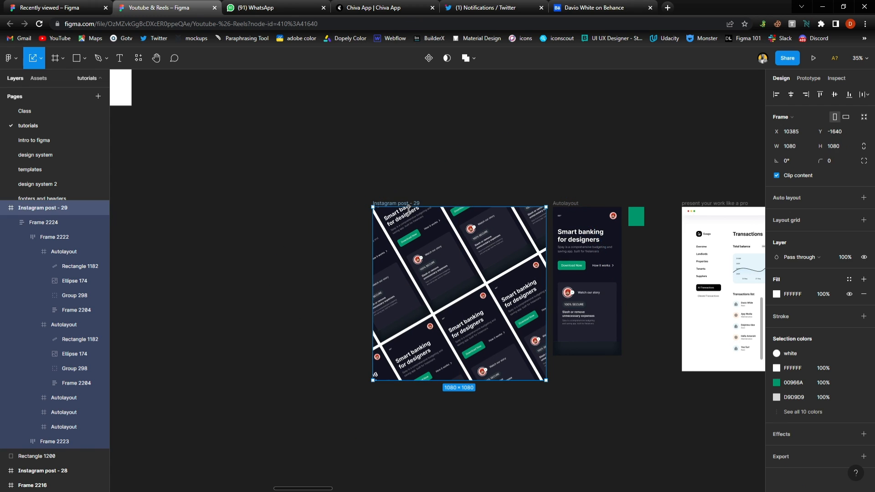
{"action": "key", "text": "shift+2"}
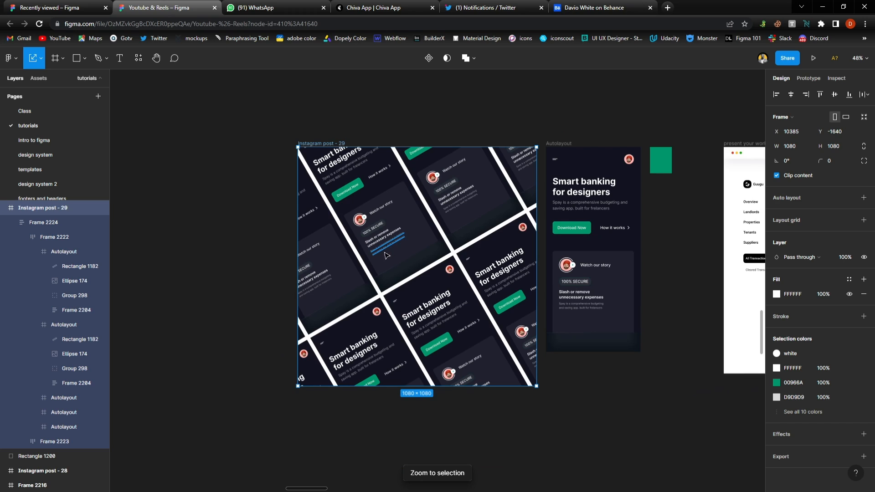
{"action": "left_click", "coordinate": [376, 253]}
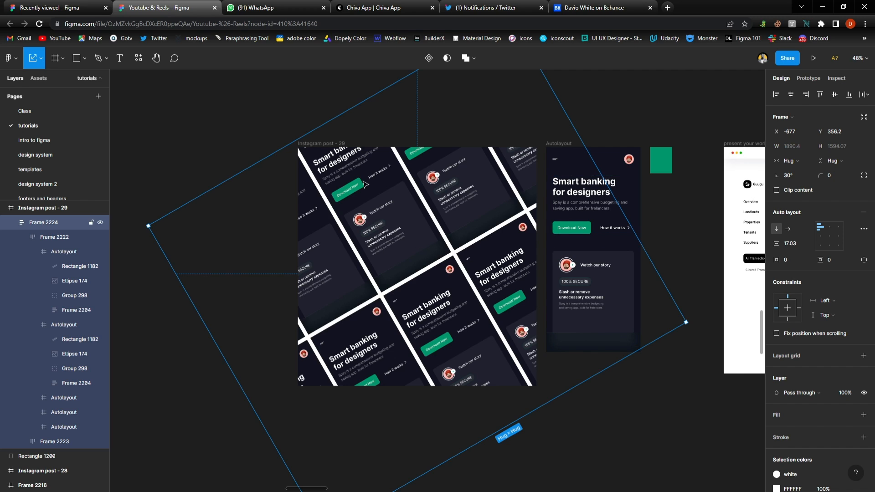
{"action": "key", "text": "ctrl+shift+g"}
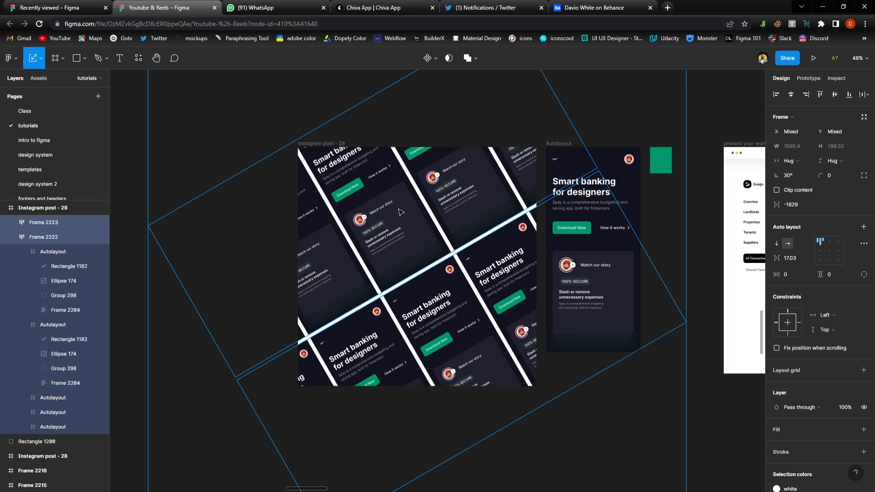
Ungroup the two tilted rows in the Instagram post frame into individual mobile screens
{"action": "key", "text": "ctrl+shift+g"}
{"action": "left_click", "coordinate": [233, 204]}
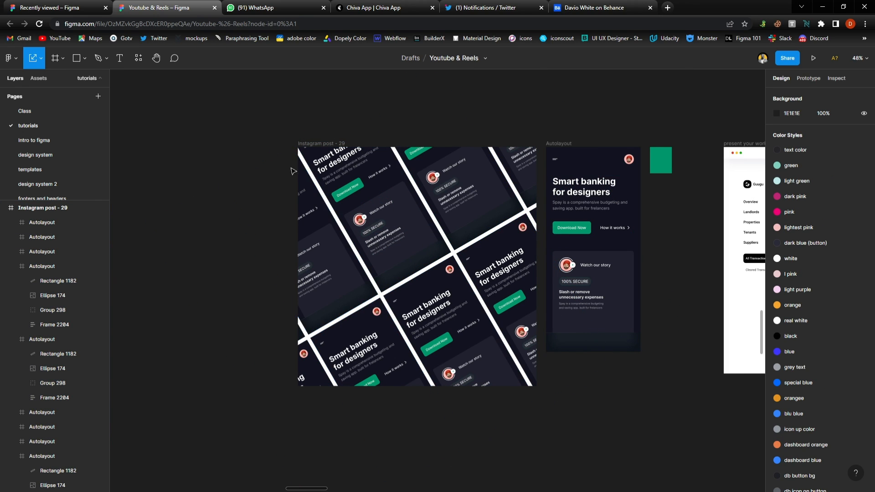
Fill the Instagram post frame's background with the green 00966A sampled from the rectangle beside the mobile screen
{"action": "left_click", "coordinate": [333, 146]}
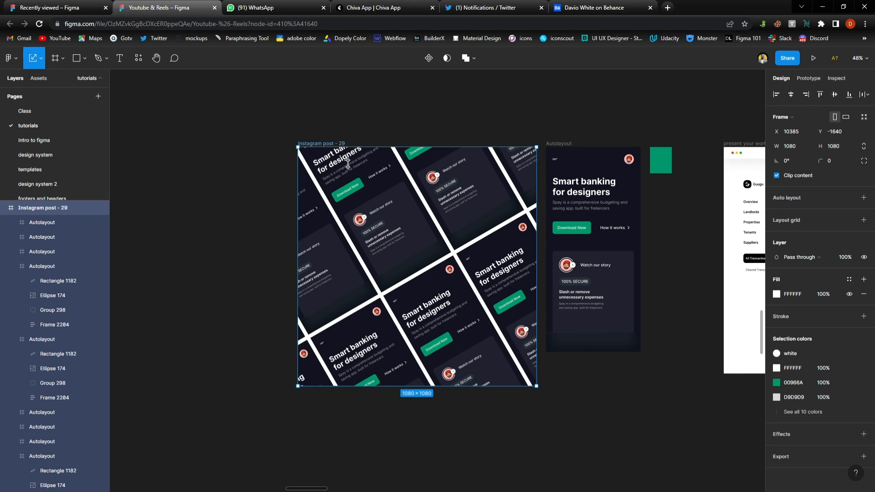
{"action": "scroll", "coordinate": [408, 249], "scroll_direction": "up", "scroll_amount": 2}
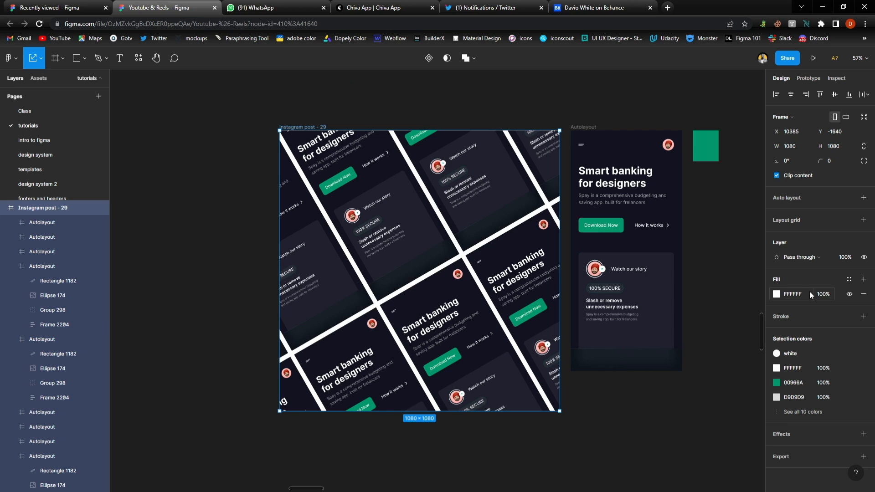
{"action": "left_click", "coordinate": [777, 294]}
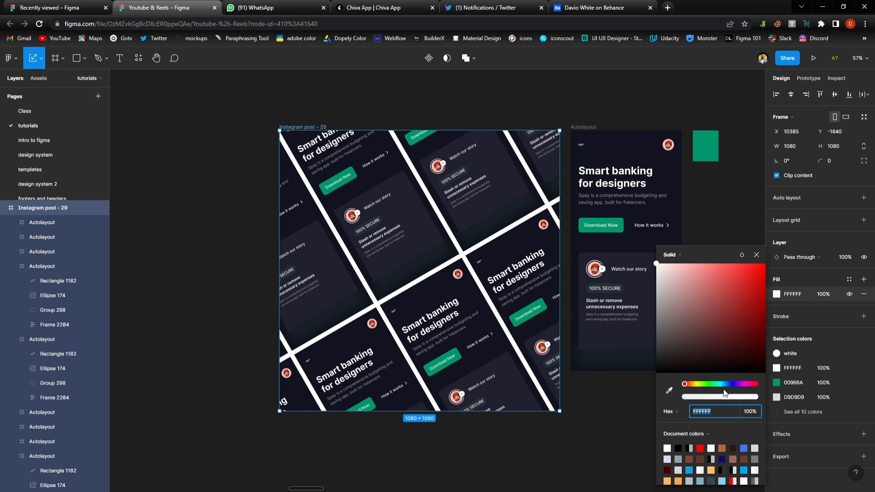
{"action": "left_click", "coordinate": [669, 390]}
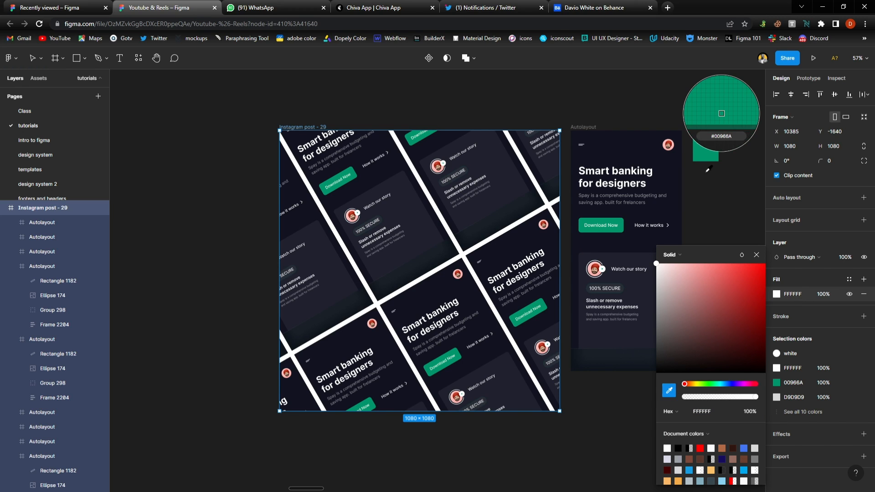
{"action": "left_click", "coordinate": [721, 114]}
{"action": "key", "text": "Escape"}
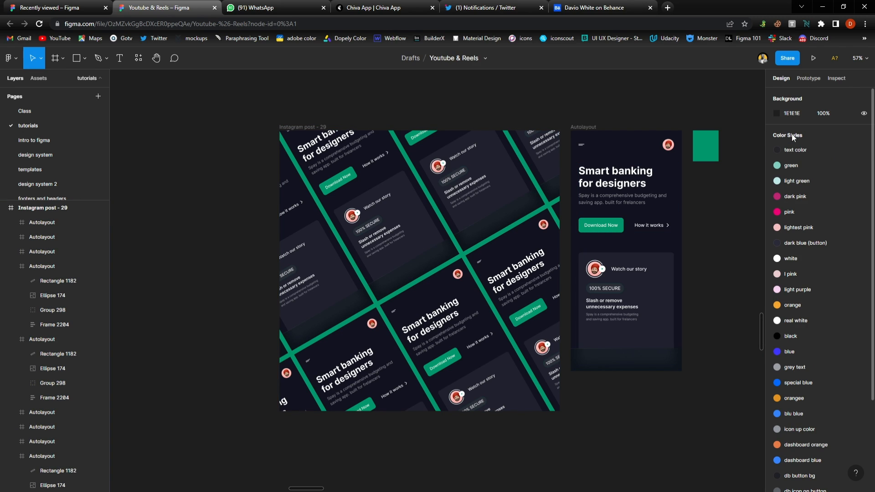
Create a new color style named "green" from the fill of the small green rectangle
{"action": "scroll", "coordinate": [797, 416], "scroll_direction": "down", "scroll_amount": 5}
{"action": "scroll", "coordinate": [797, 409], "scroll_direction": "up", "scroll_amount": 5}
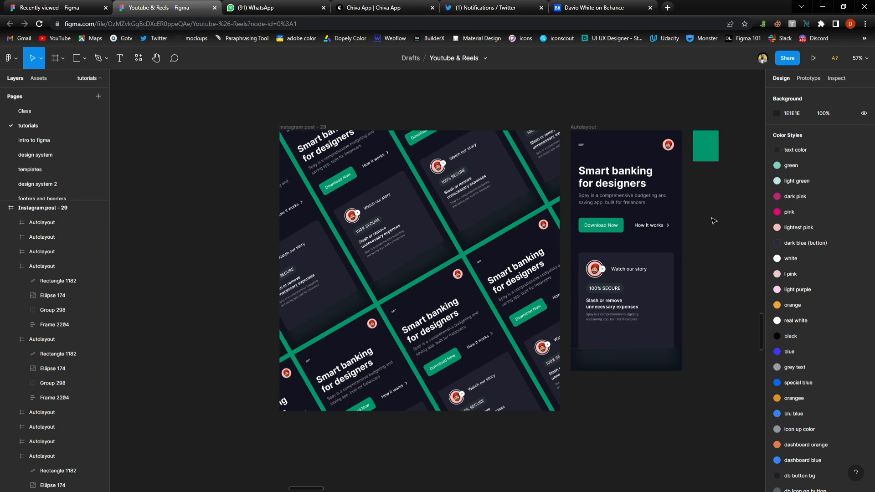
{"action": "left_click", "coordinate": [712, 156]}
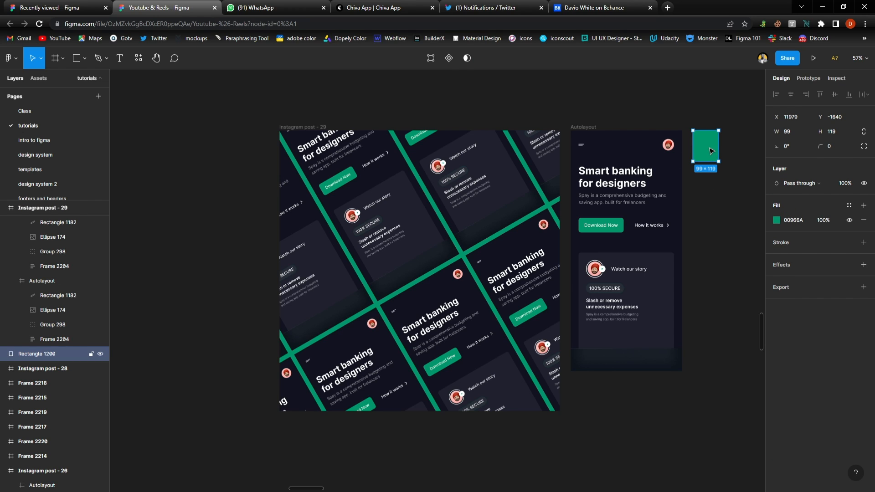
{"action": "left_click", "coordinate": [848, 206]}
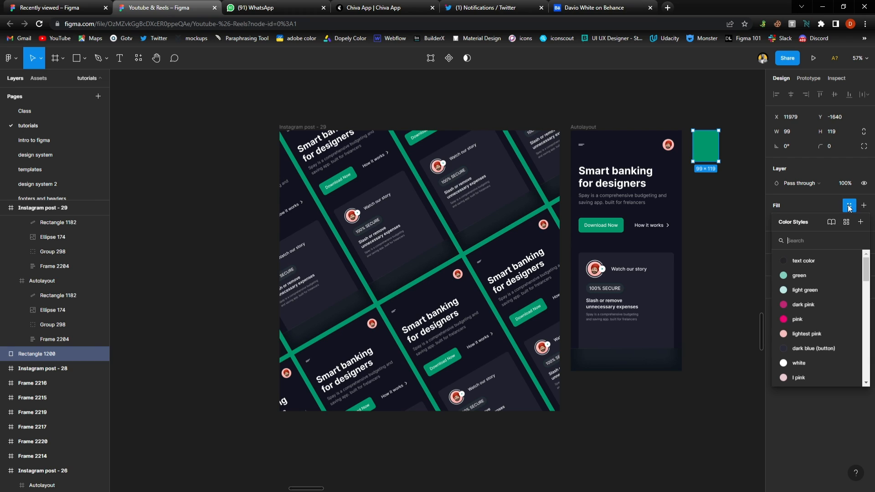
{"action": "left_click", "coordinate": [860, 223]}
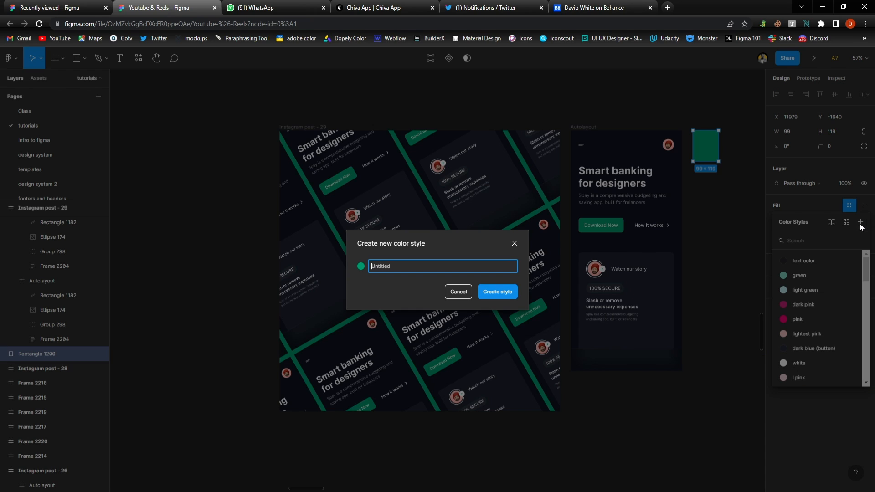
{"action": "type", "text": "gr"}
{"action": "left_click", "coordinate": [423, 285]}
{"action": "left_click", "coordinate": [497, 295]}
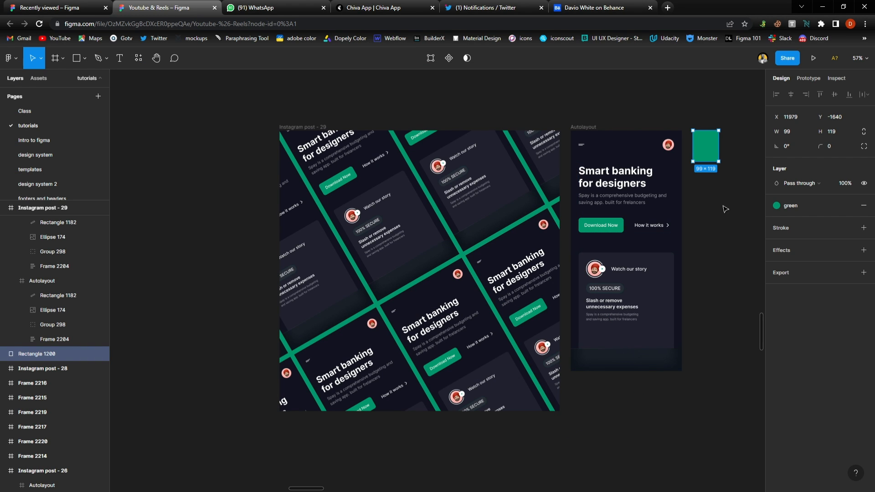
{"action": "left_click", "coordinate": [723, 210]}
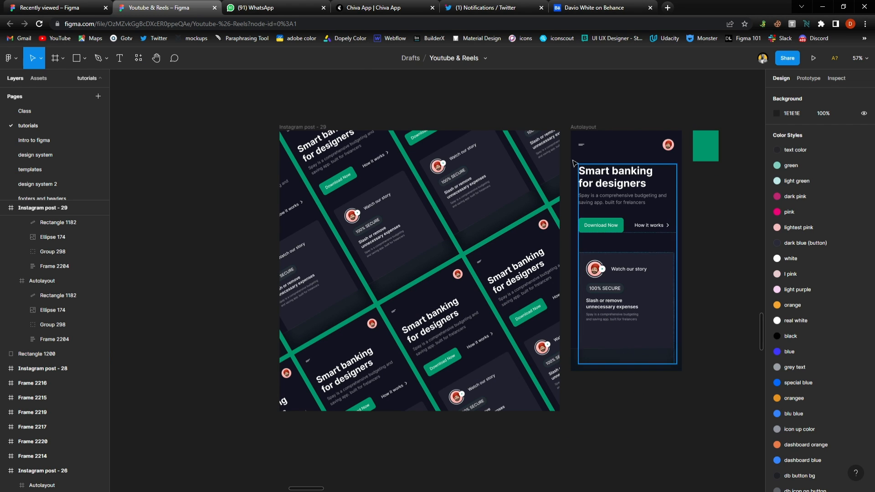
Group the tilted mobile screens across the upper and lower rows of the Instagram post frame
{"action": "left_click", "coordinate": [382, 208]}
{"action": "left_click", "coordinate": [474, 190], "text": "shift"}
{"action": "left_click", "coordinate": [528, 182], "text": "shift"}
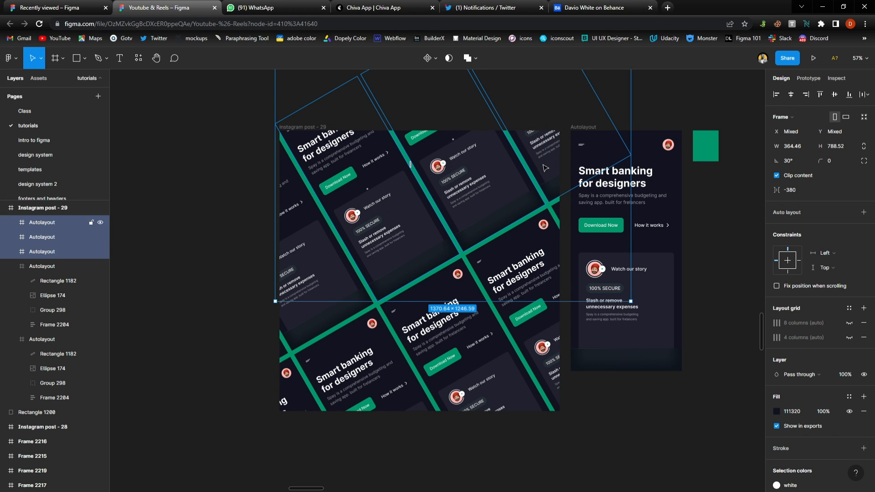
{"action": "left_click", "coordinate": [557, 214], "text": "shift"}
{"action": "left_click", "coordinate": [494, 269], "text": "shift"}
{"action": "left_click", "coordinate": [399, 330], "text": "shift"}
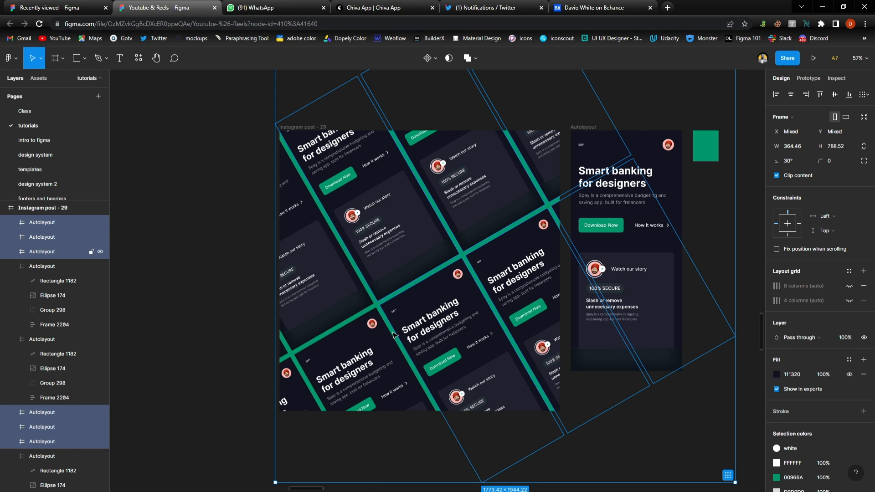
{"action": "left_click", "coordinate": [353, 304], "text": "shift"}
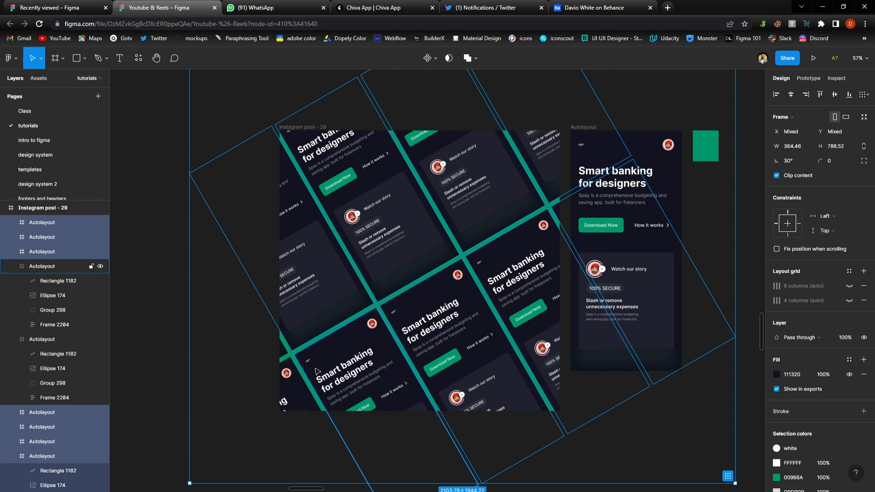
{"action": "left_click", "coordinate": [300, 389], "text": "shift"}
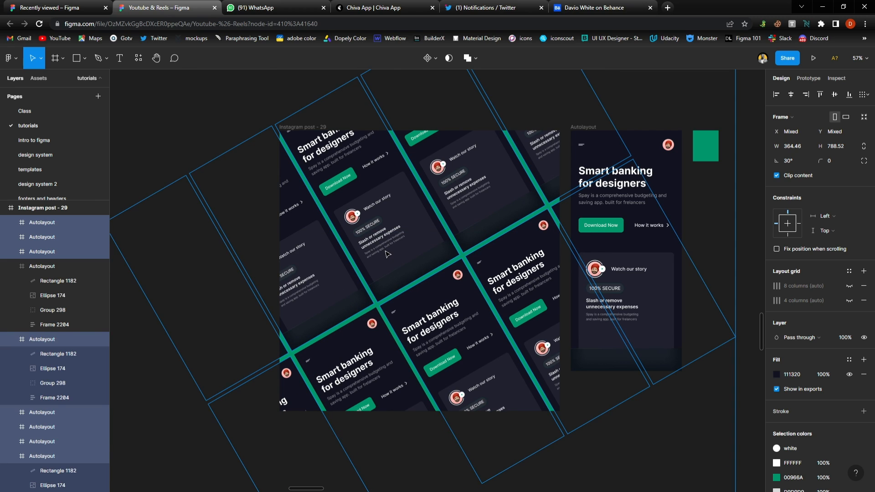
{"action": "key", "text": "ctrl+g"}
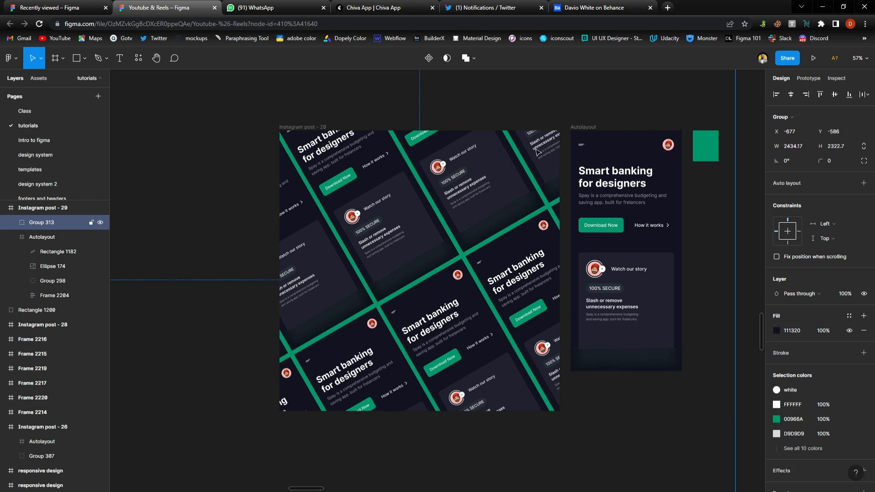
Group the remaining ungrouped tilted screen together with the existing group of screens in the Instagram post frame
{"action": "left_click", "coordinate": [633, 106]}
{"action": "left_click", "coordinate": [466, 222]}
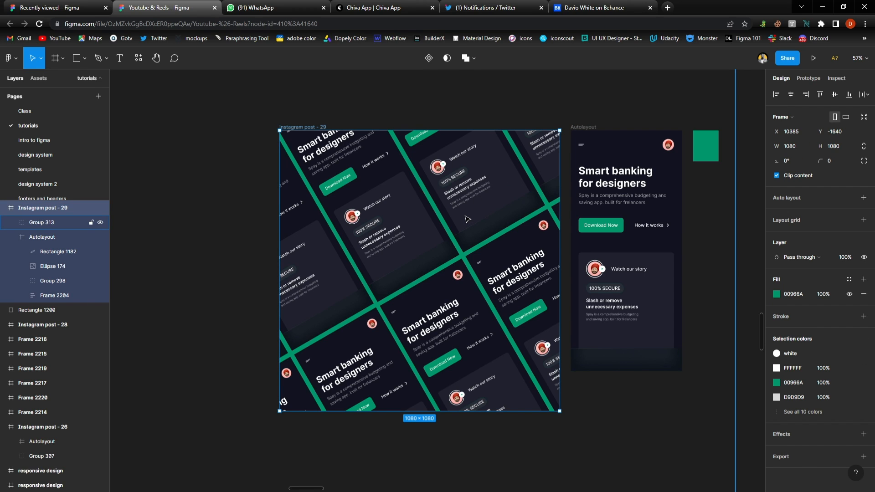
{"action": "left_click", "coordinate": [465, 217]}
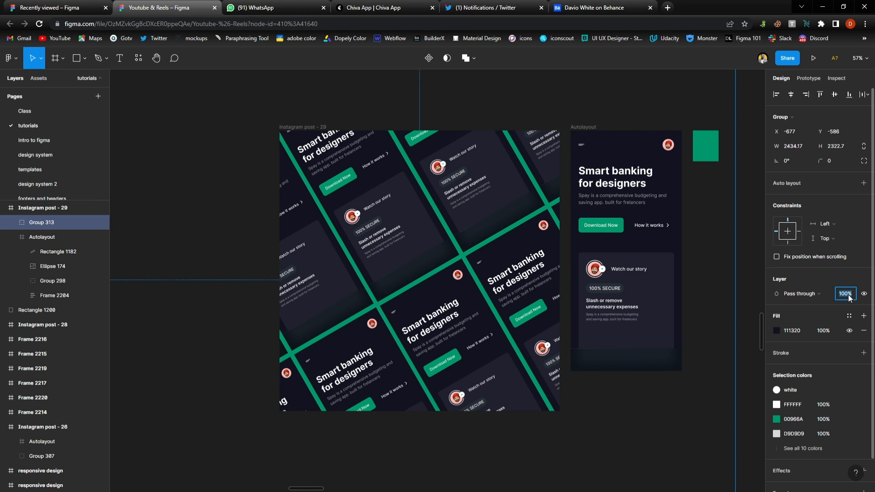
{"action": "left_click", "coordinate": [864, 295]}
{"action": "left_click", "coordinate": [864, 294]}
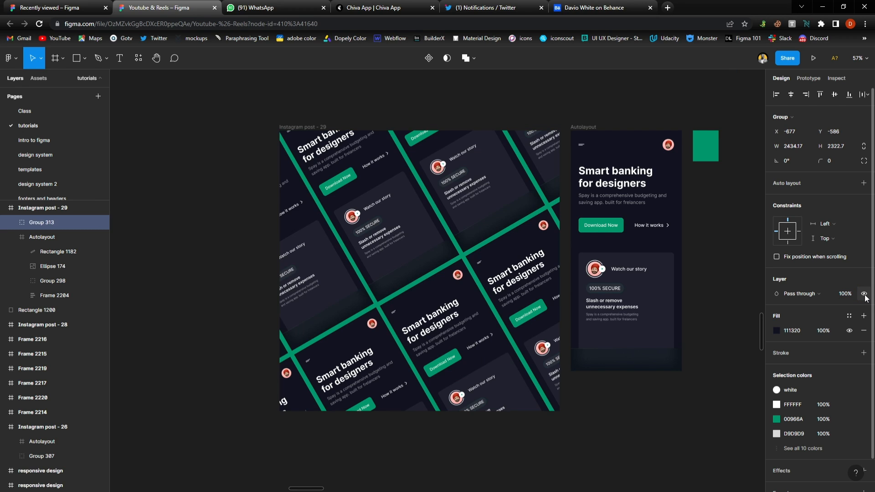
{"action": "left_click", "coordinate": [377, 364], "text": "shift"}
{"action": "key", "text": "ctrl+g"}
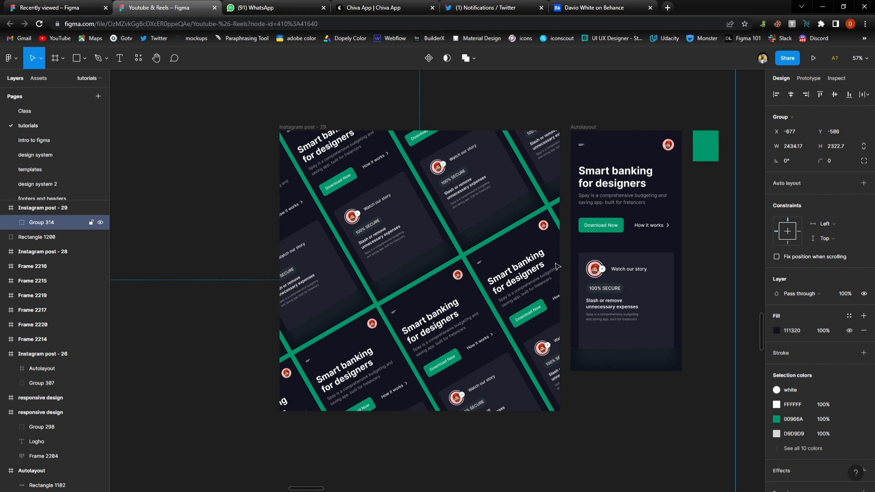
Try a layer opacity of 17% on the grouped grid of tilted screens
{"action": "left_click", "coordinate": [863, 294]}
{"action": "left_click", "coordinate": [863, 294]}
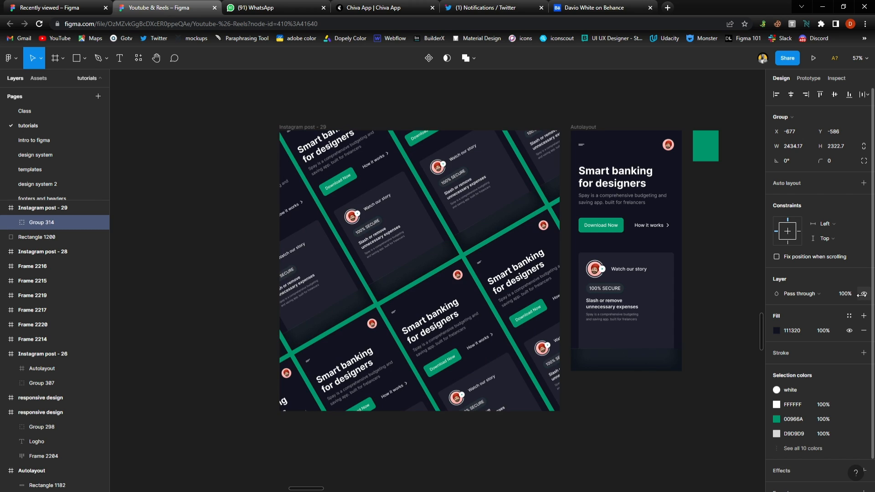
{"action": "left_click", "coordinate": [843, 294]}
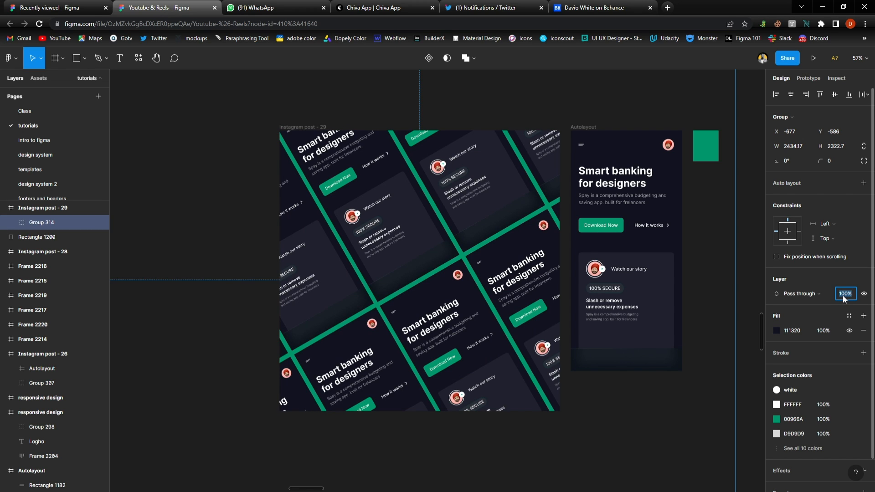
{"action": "type", "text": "17"}
{"action": "key", "text": "Return"}
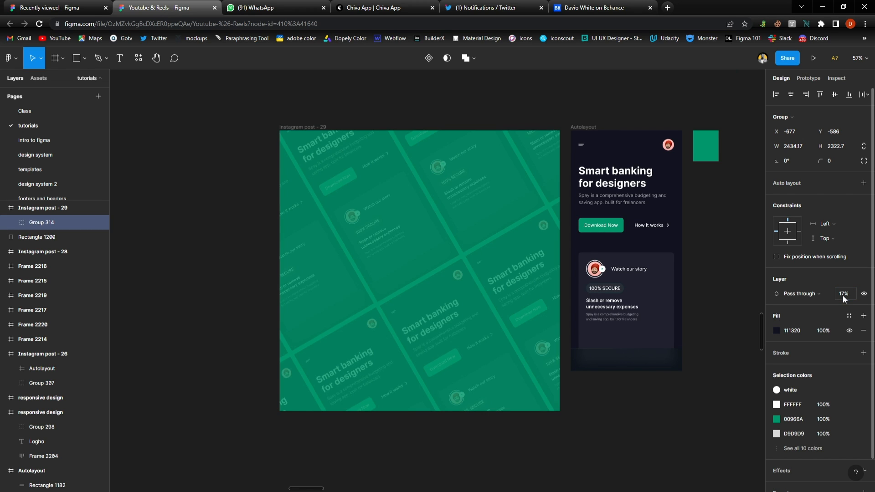
Set the layer opacity of the grouped tilted screens to 25% and raise it gradually to 43%
{"action": "left_click", "coordinate": [843, 295]}
{"action": "type", "text": "25"}
{"action": "key", "text": "Return"}
{"action": "key", "text": "Up"}
{"action": "key", "text": "Up"}
{"action": "key", "text": "Up"}
{"action": "key", "text": "Up"}
{"action": "key", "text": "Up"}
{"action": "key", "text": "Up"}
{"action": "key", "text": "Up"}
{"action": "key", "text": "Up"}
{"action": "key", "text": "Up"}
{"action": "key", "text": "Up"}
{"action": "key", "text": "Up"}
{"action": "key", "text": "Up"}
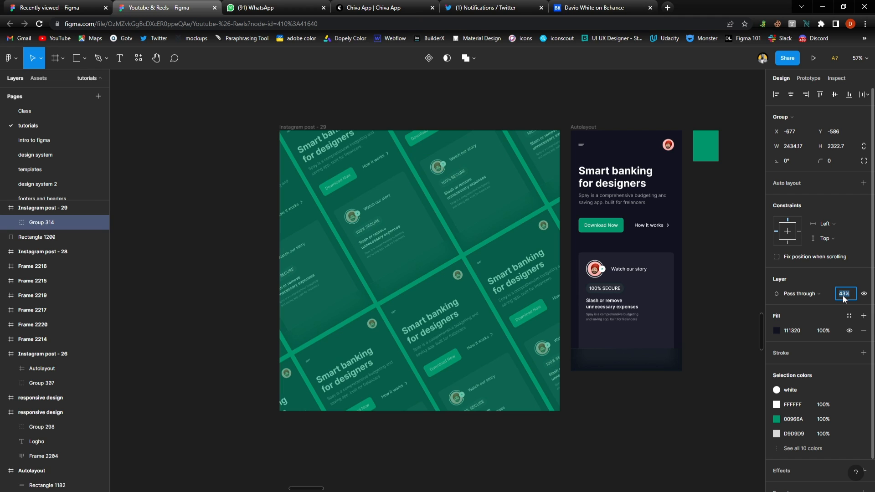
Move the upright Autolayout mobile screen into the Instagram post frame and center it horizontally and vertically
{"action": "left_click", "coordinate": [643, 172]}
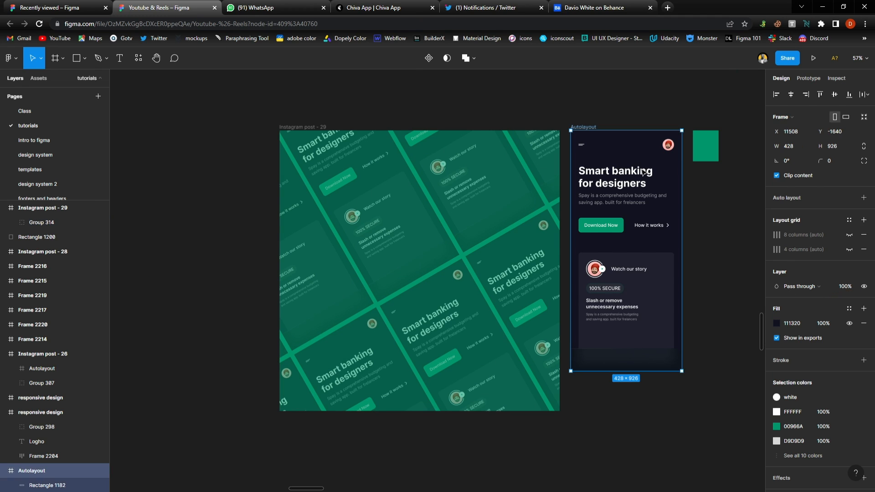
{"action": "left_click_drag", "start_coordinate": [649, 218], "coordinate": [461, 250]}
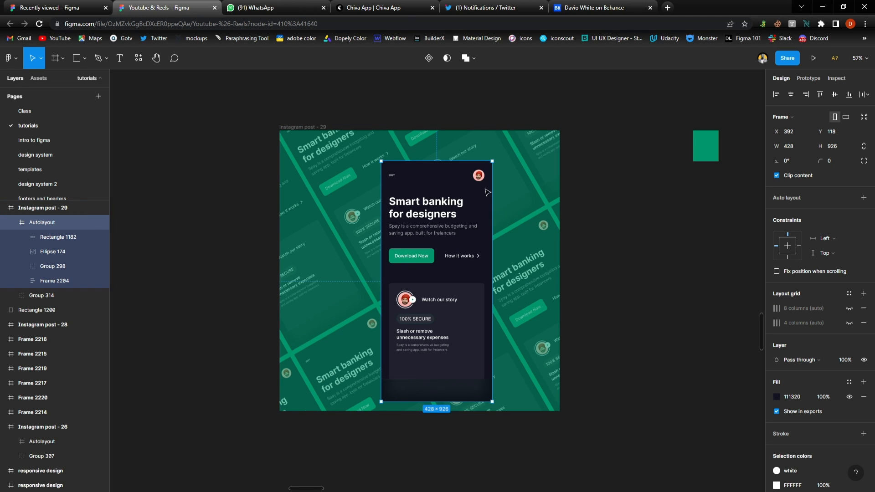
{"action": "scroll", "coordinate": [431, 228], "scroll_direction": "up", "scroll_amount": 2}
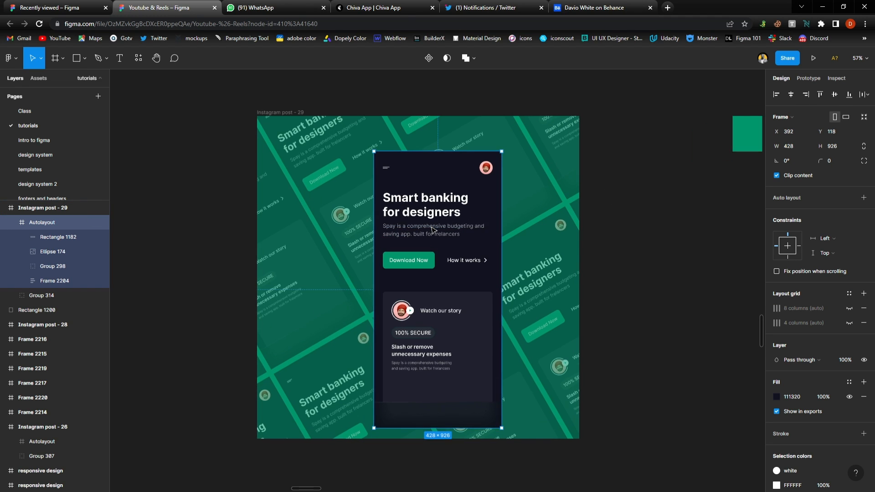
{"action": "scroll", "coordinate": [432, 229], "scroll_direction": "up", "scroll_amount": 2}
{"action": "left_click", "coordinate": [793, 93]}
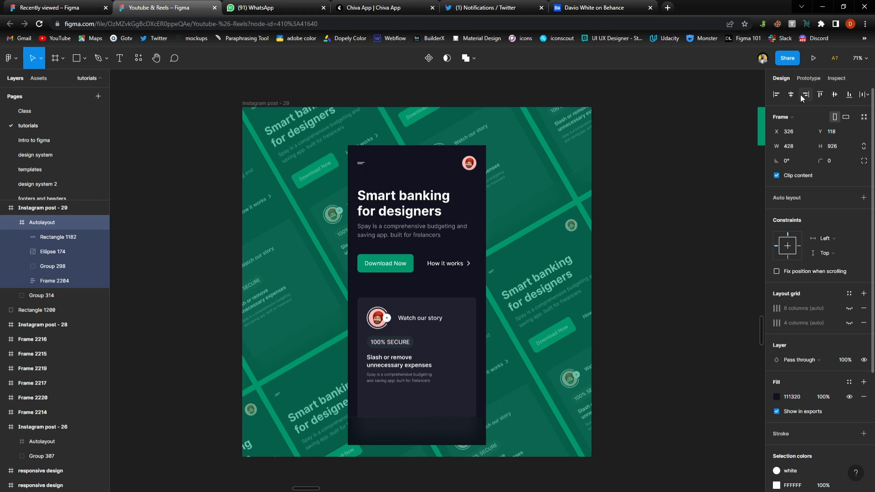
{"action": "left_click", "coordinate": [835, 94]}
Rename the Instagram post - 29 frame to "present"
{"action": "left_click", "coordinate": [269, 107]}
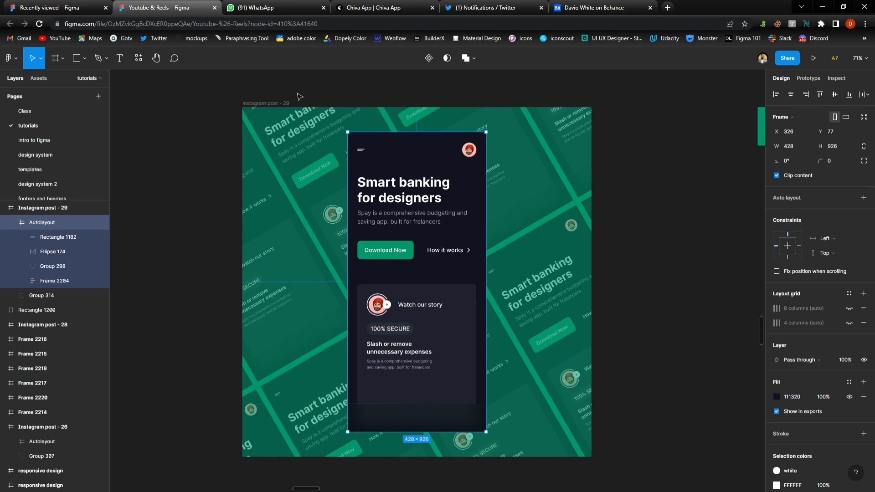
{"action": "double_click", "coordinate": [269, 106]}
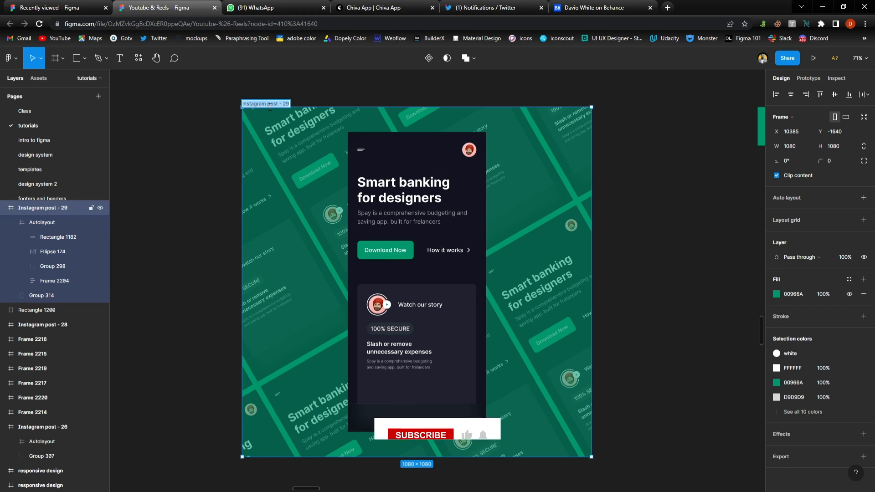
{"action": "type", "text": "present"}
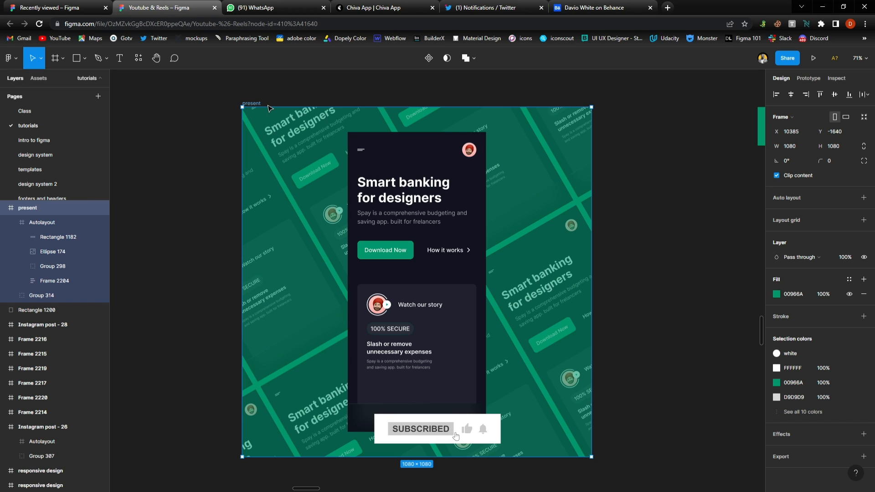
{"action": "left_click", "coordinate": [189, 137]}
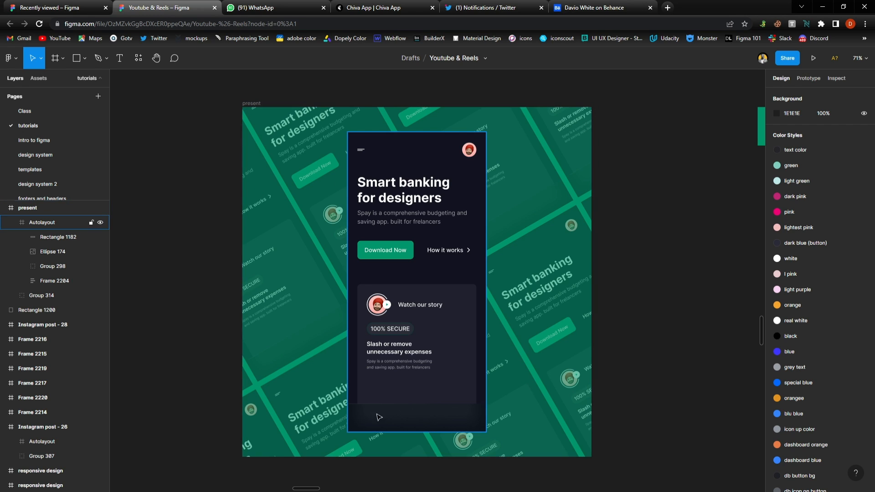
{"action": "scroll", "coordinate": [501, 353], "scroll_direction": "down", "scroll_amount": 4}
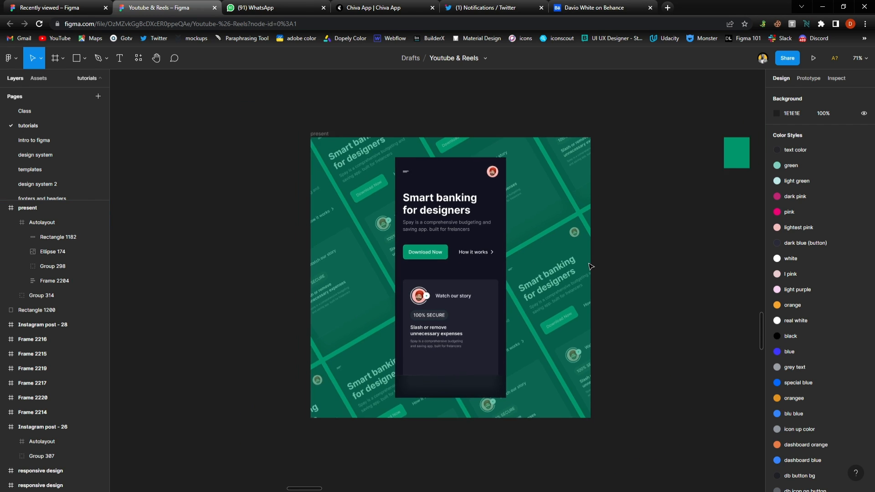
{"action": "scroll", "coordinate": [590, 265], "scroll_direction": "right", "scroll_amount": 1}
{"action": "scroll", "coordinate": [583, 264], "scroll_direction": "right", "scroll_amount": 3}
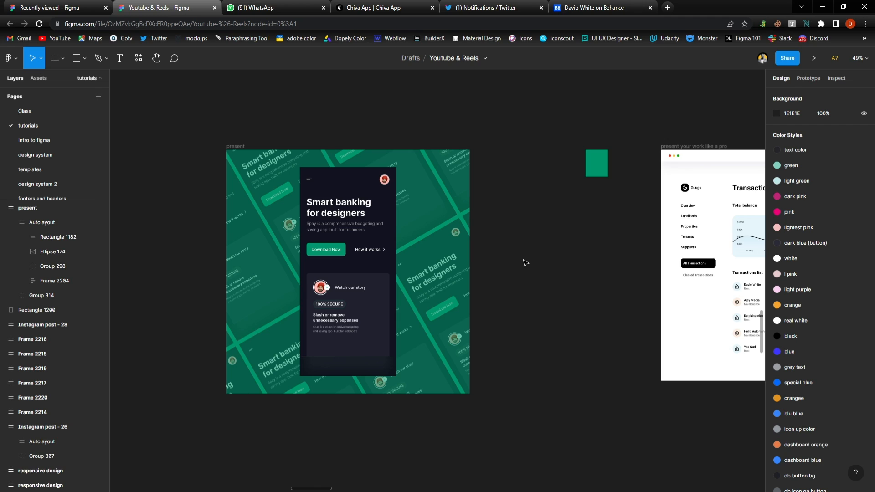
Move the small green rectangle above the "present" frame, aligned with the frame's left edge
{"action": "left_click_drag", "start_coordinate": [592, 171], "coordinate": [235, 125]}
{"action": "left_click", "coordinate": [232, 126]}
{"action": "left_click", "coordinate": [280, 136]}
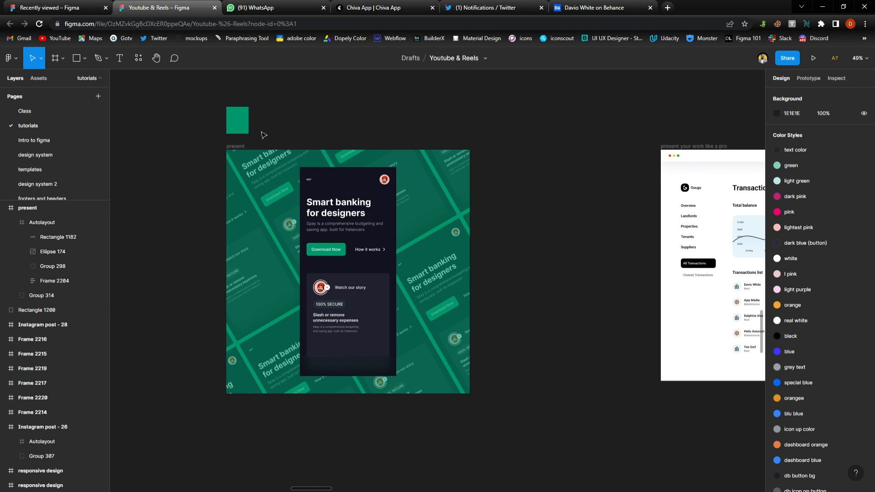
Move the "present your work like a pro" dashboard frame farther right to X 13520, keeping Y at -1640
{"action": "scroll", "coordinate": [300, 166], "scroll_direction": "down", "scroll_amount": 1}
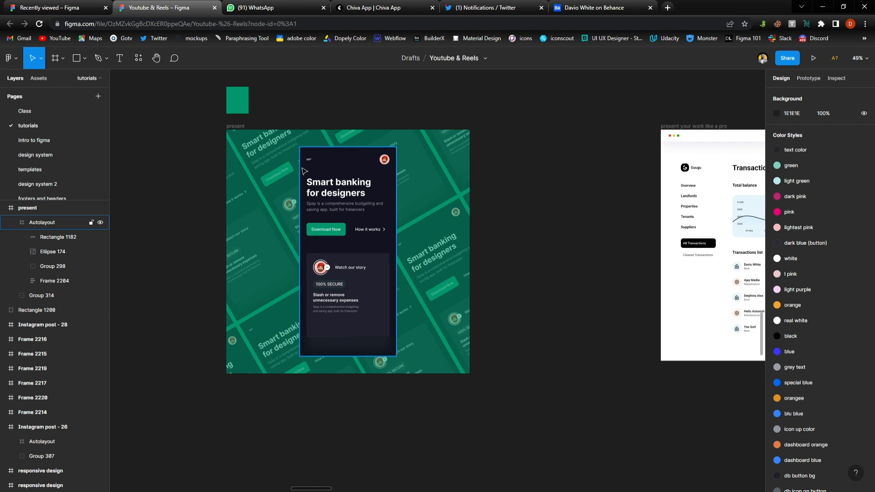
{"action": "scroll", "coordinate": [304, 170], "scroll_direction": "right", "scroll_amount": 3}
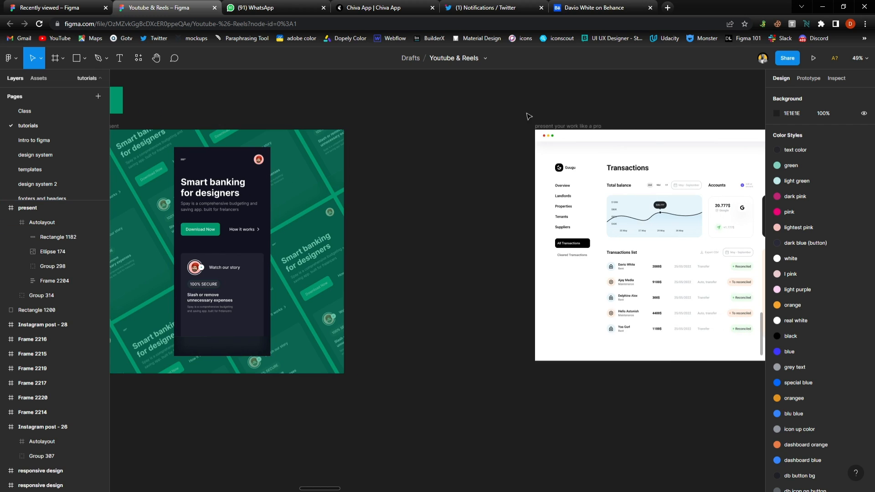
{"action": "left_click", "coordinate": [552, 127]}
{"action": "scroll", "coordinate": [524, 136], "scroll_direction": "right", "scroll_amount": 3}
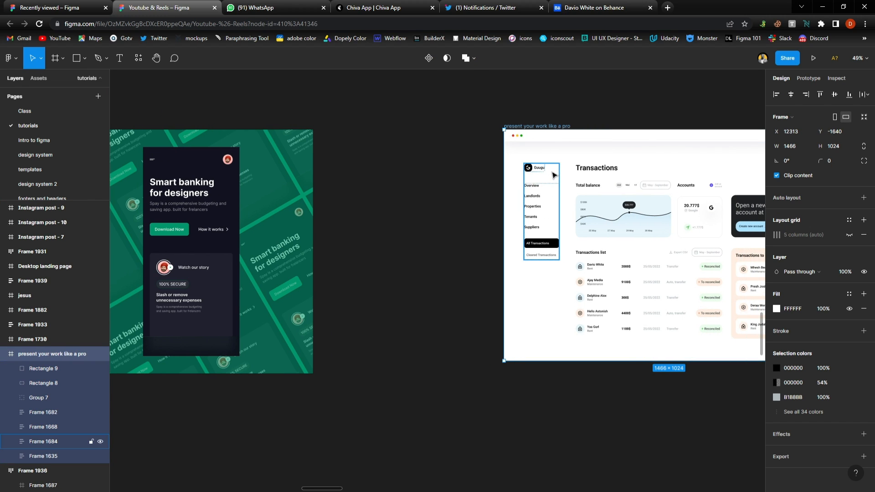
{"action": "left_click_drag", "start_coordinate": [427, 218], "coordinate": [701, 232]}
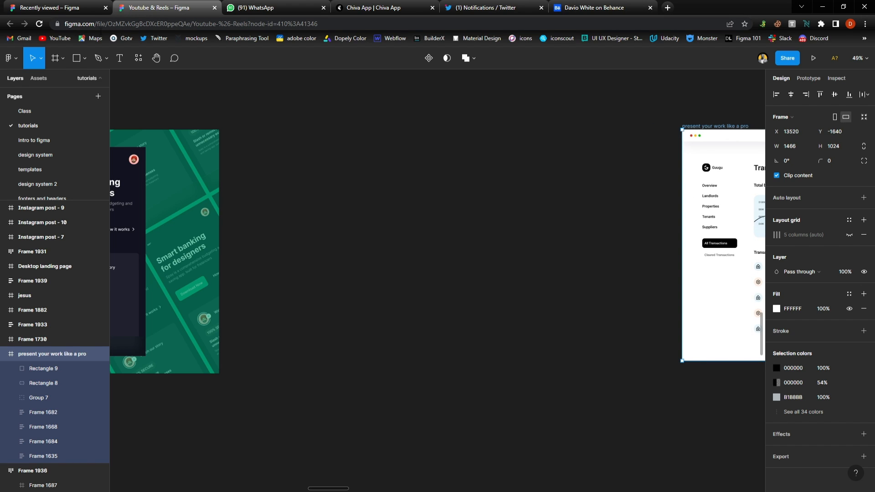
Add a 1920 × 1080 Slide 16:9 frame between the two designs at X 11521, Y -1640, level with their top edges
{"action": "left_click", "coordinate": [55, 59]}
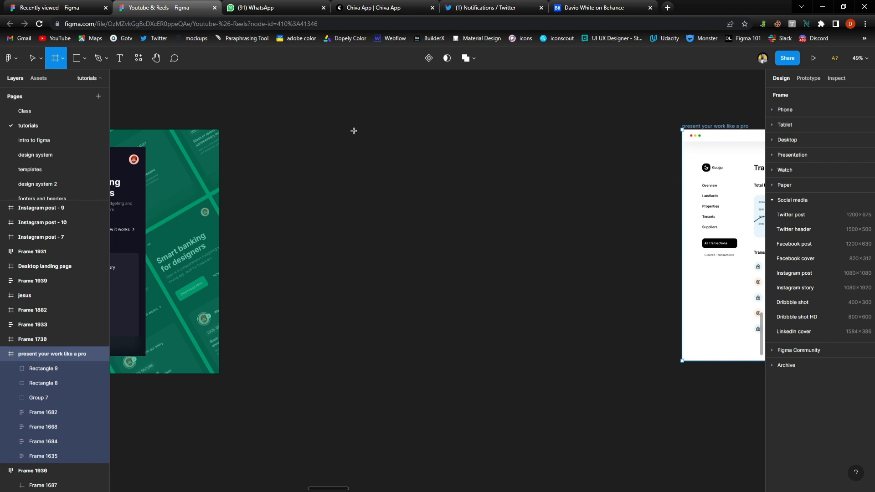
{"action": "left_click", "coordinate": [791, 154]}
{"action": "left_click", "coordinate": [793, 170]}
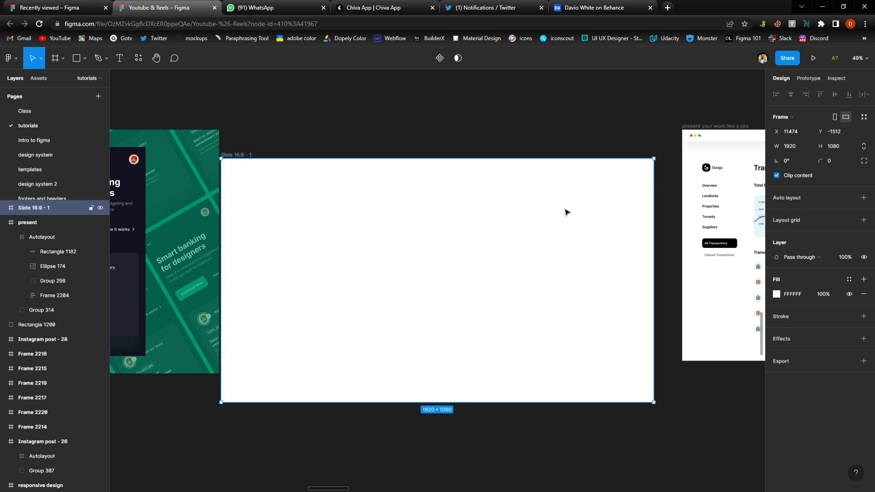
{"action": "left_click_drag", "start_coordinate": [491, 221], "coordinate": [497, 205]}
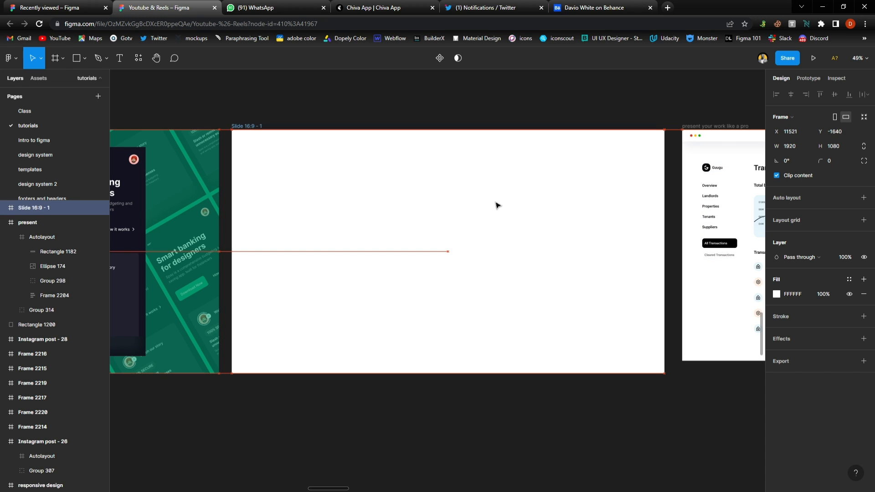
{"action": "left_click", "coordinate": [445, 111]}
{"action": "scroll", "coordinate": [446, 109], "scroll_direction": "right", "scroll_amount": 1}
Fill the 16:9 slide with the light blue E6F5FB sampled from the dashboard's chart background
{"action": "left_click", "coordinate": [403, 164]}
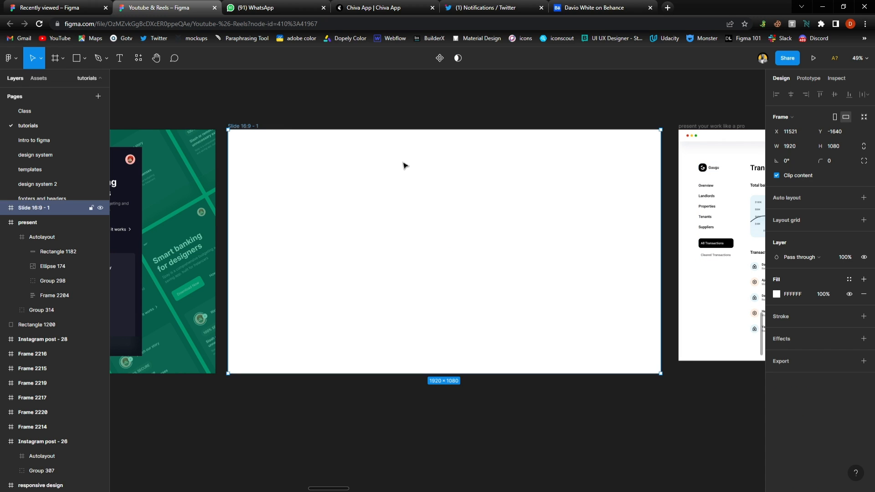
{"action": "scroll", "coordinate": [404, 164], "scroll_direction": "right", "scroll_amount": 5}
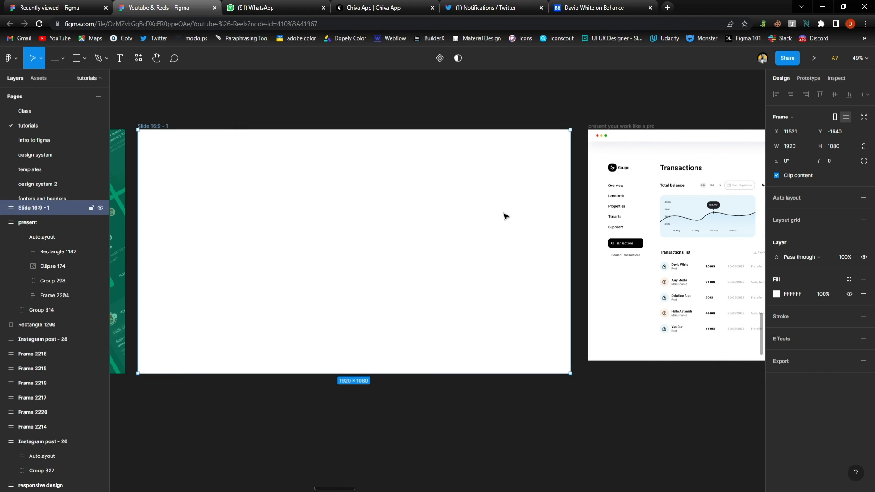
{"action": "key", "text": "i"}
{"action": "left_click", "coordinate": [694, 213]}
{"action": "left_click", "coordinate": [512, 118]}
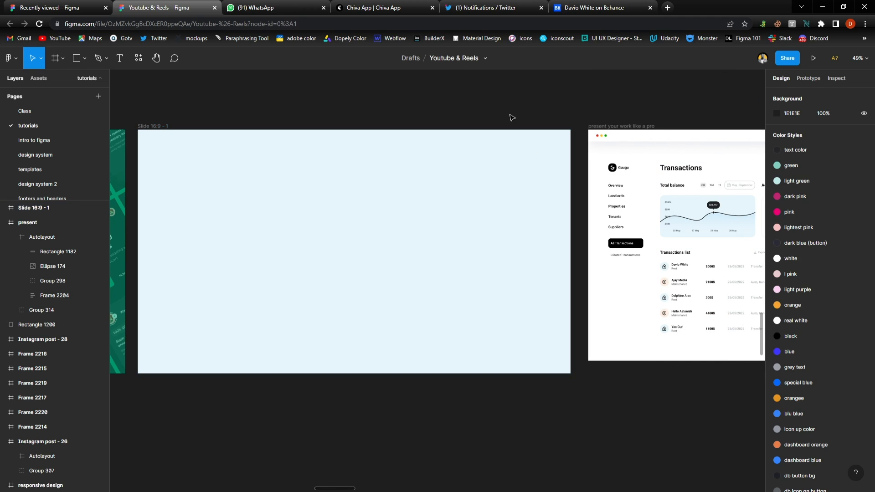
Move the dashboard frame into the 16:9 slide so that it runs off the slide's right and bottom edges
{"action": "left_click", "coordinate": [641, 127]}
{"action": "left_click_drag", "start_coordinate": [687, 207], "coordinate": [399, 241]}
{"action": "left_click", "coordinate": [604, 127]}
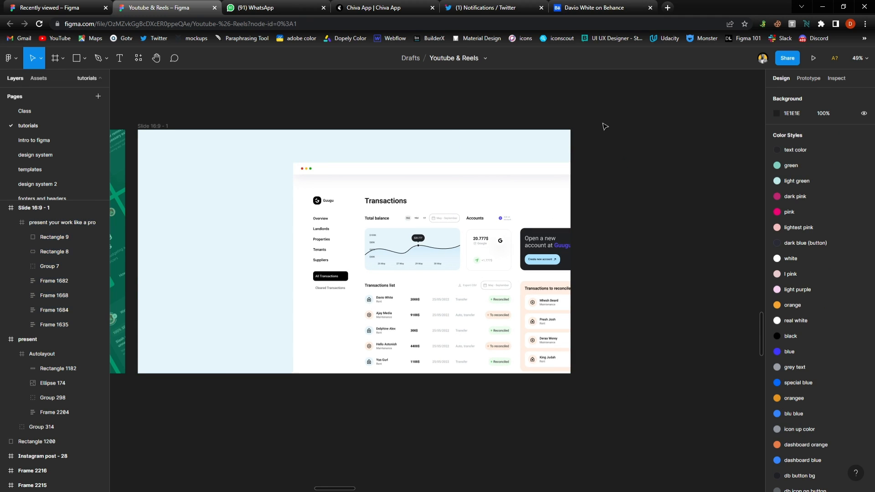
Copy the Guugu logo from the dashboard sidebar to the slide's upper-left area at about X 157, Y 154
{"action": "scroll", "coordinate": [406, 248], "scroll_direction": "left", "scroll_amount": 5}
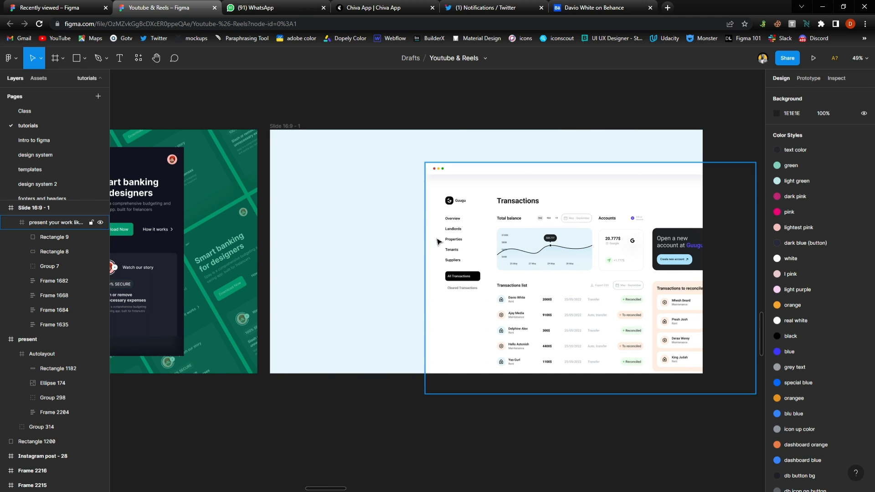
{"action": "double_click", "coordinate": [465, 206]}
{"action": "left_click", "coordinate": [466, 206]}
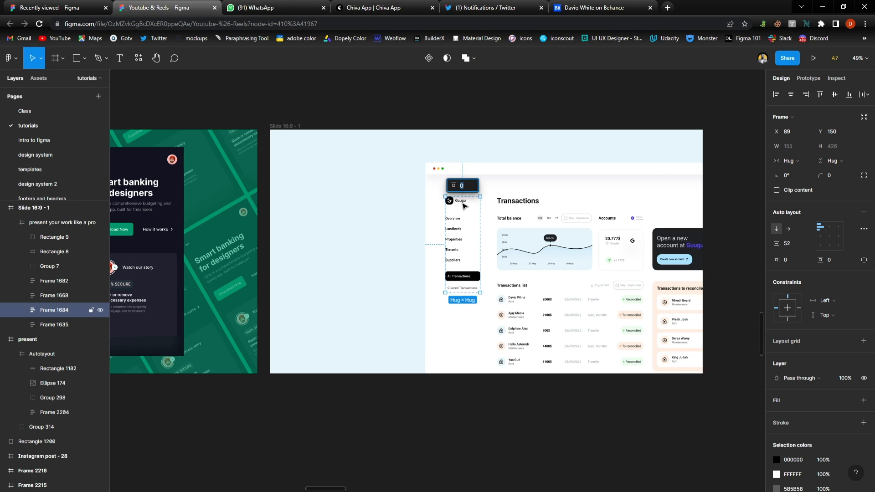
{"action": "left_click", "coordinate": [460, 208]}
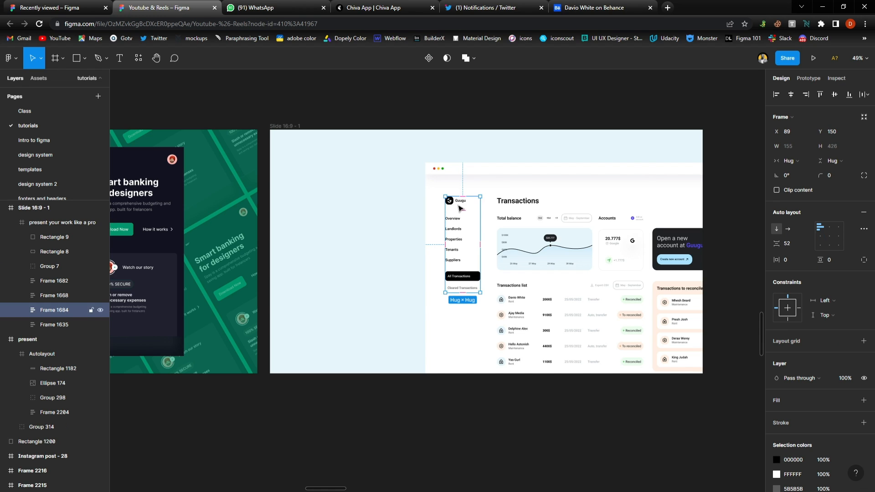
{"action": "left_click_drag", "start_coordinate": [458, 206], "coordinate": [318, 174]}
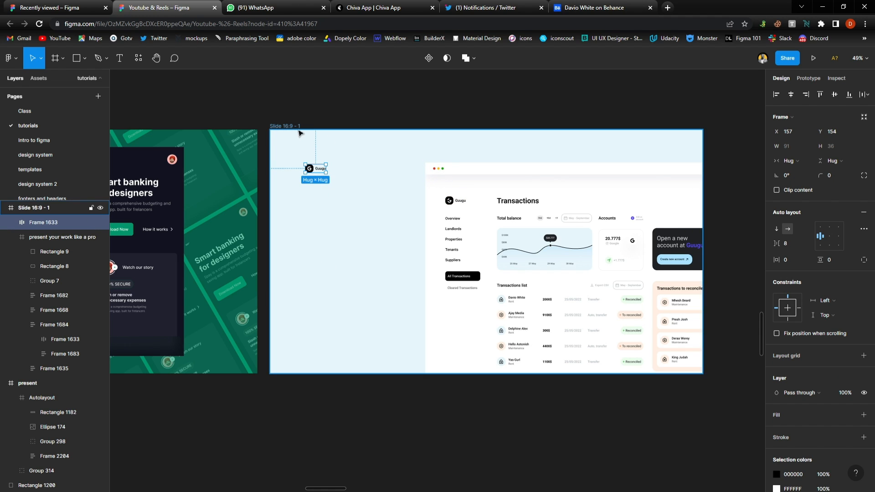
Add a layout grid to the 16:9 slide and change its type to columns
{"action": "left_click", "coordinate": [300, 132]}
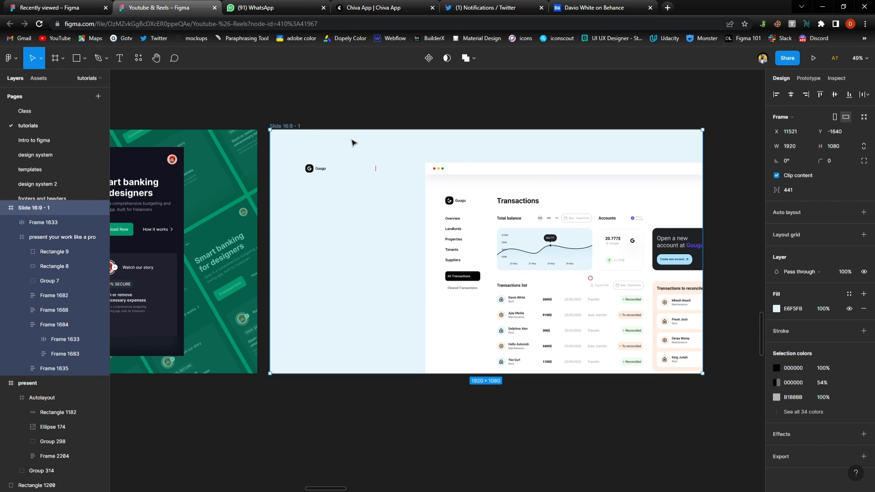
{"action": "left_click", "coordinate": [863, 235]}
{"action": "left_click", "coordinate": [777, 249]}
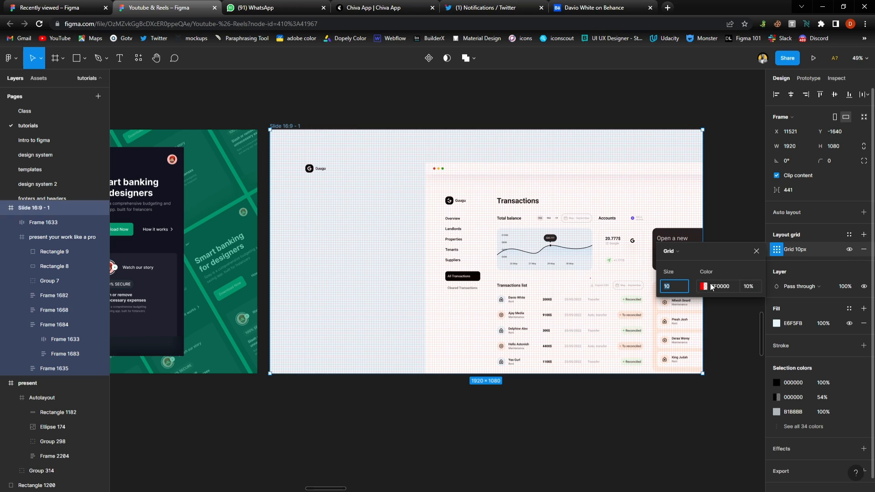
{"action": "left_click", "coordinate": [683, 253]}
{"action": "left_click", "coordinate": [685, 266]}
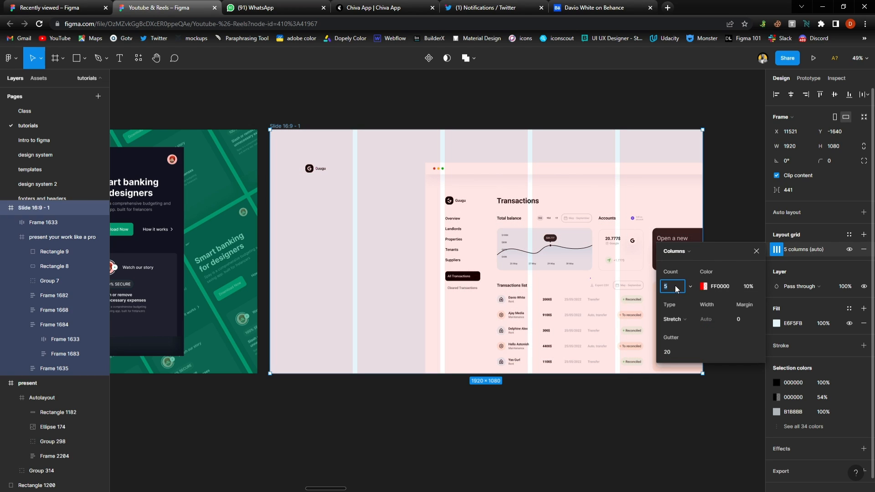
Set the slide's column grid margin to 130 and increase it to 150
{"action": "left_click", "coordinate": [745, 319]}
{"action": "type", "text": "13"}
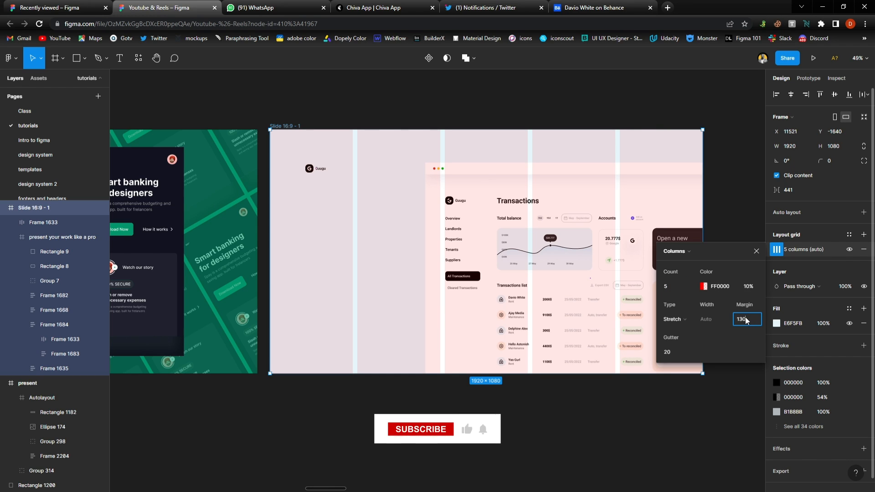
{"action": "type", "text": "0"}
{"action": "key", "text": "Return"}
{"action": "left_click", "coordinate": [745, 319]}
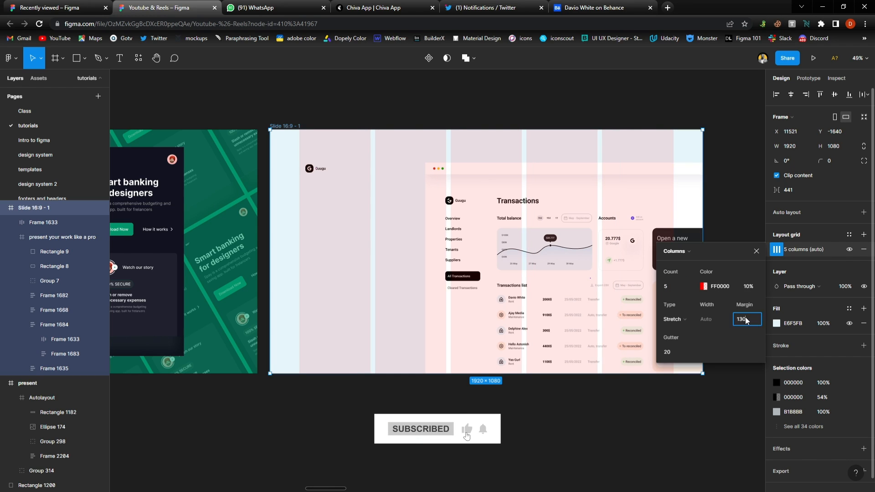
{"action": "type", "text": "150"}
{"action": "key", "text": "Return"}
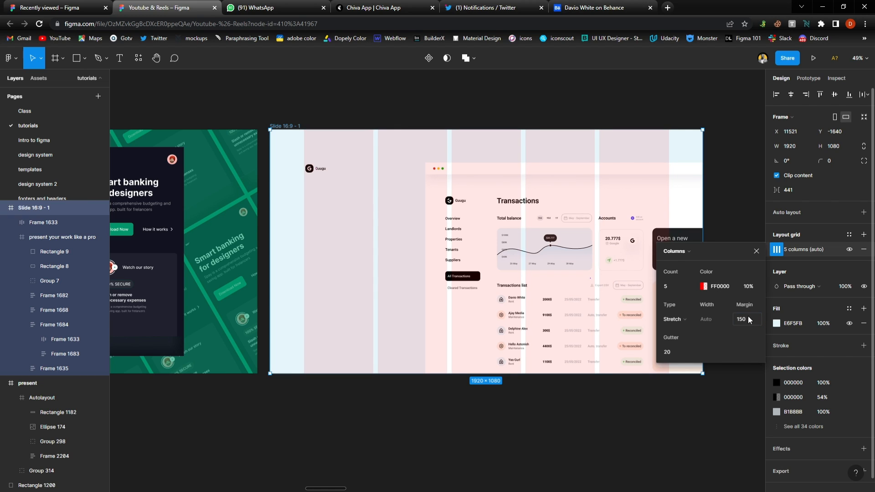
Recolor the slide's column grid to black 000000 and set its column count to 2
{"action": "left_click", "coordinate": [704, 286]}
{"action": "left_click_drag", "start_coordinate": [635, 291], "coordinate": [546, 372]}
{"action": "left_click", "coordinate": [647, 254]}
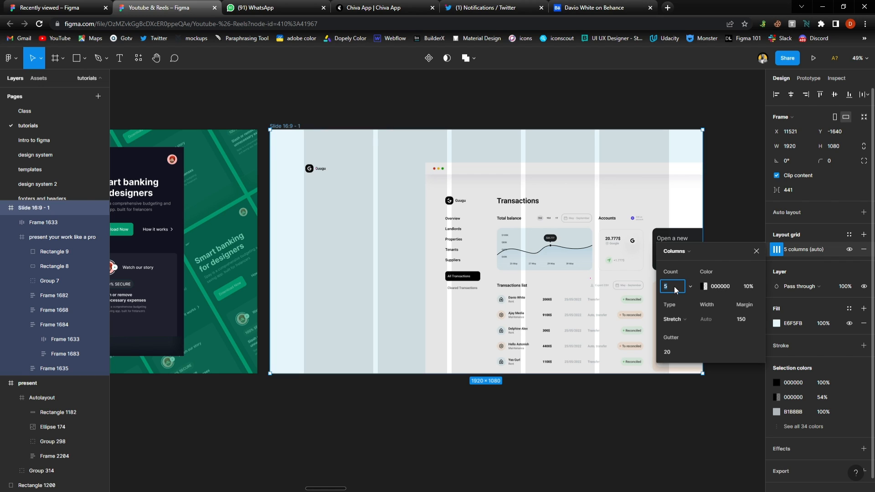
{"action": "type", "text": "2"}
{"action": "key", "text": "Return"}
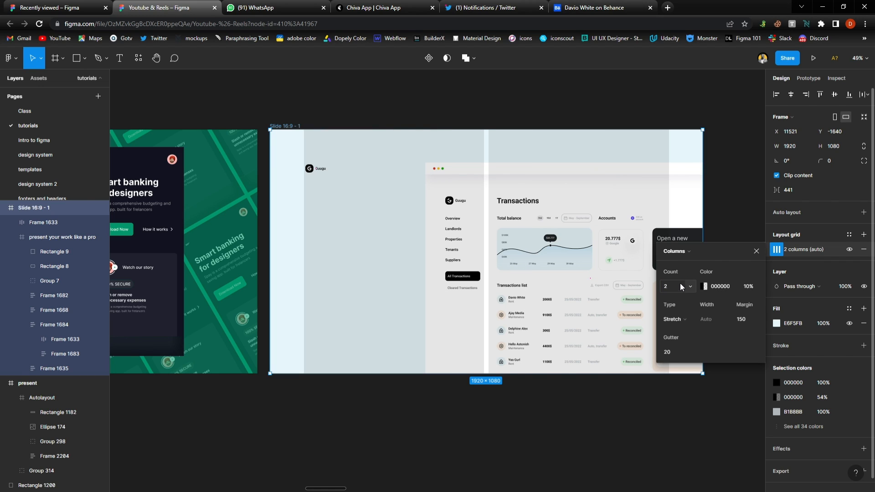
{"action": "left_click", "coordinate": [757, 251]}
{"action": "left_click", "coordinate": [732, 242]}
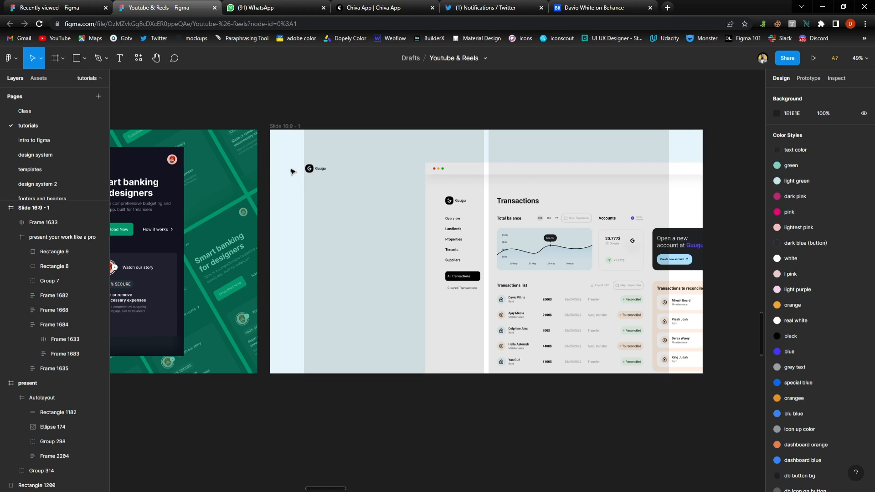
Scale up the copied Guugu logo and align it with the left edge of the slide's first grid column
{"action": "left_click", "coordinate": [316, 170]}
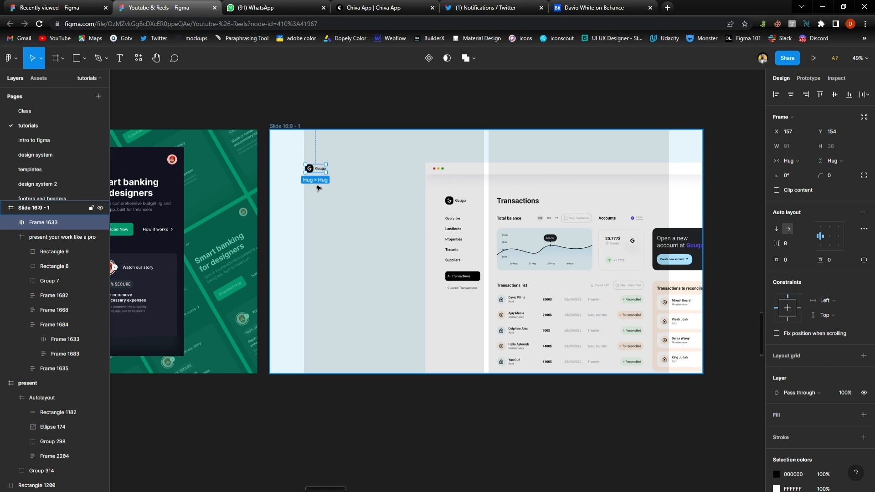
{"action": "scroll", "coordinate": [317, 190], "scroll_direction": "up", "scroll_amount": 5}
{"action": "scroll", "coordinate": [313, 191], "scroll_direction": "up", "scroll_amount": 2}
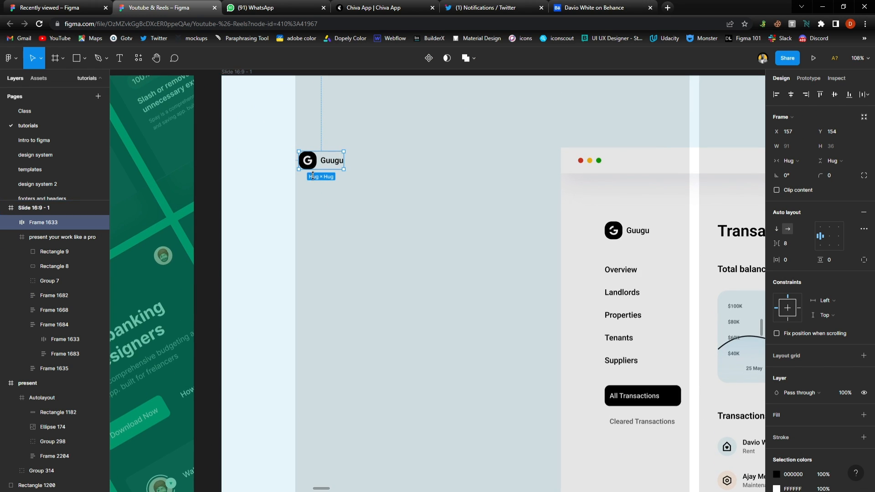
{"action": "left_click_drag", "start_coordinate": [312, 165], "coordinate": [373, 188]}
{"action": "key", "text": "k"}
{"action": "left_click", "coordinate": [313, 187]}
Copy the dashboard's Transactions heading to the slide's left column below the logo, at X 150, Y 430
{"action": "scroll", "coordinate": [329, 203], "scroll_direction": "down", "scroll_amount": 5}
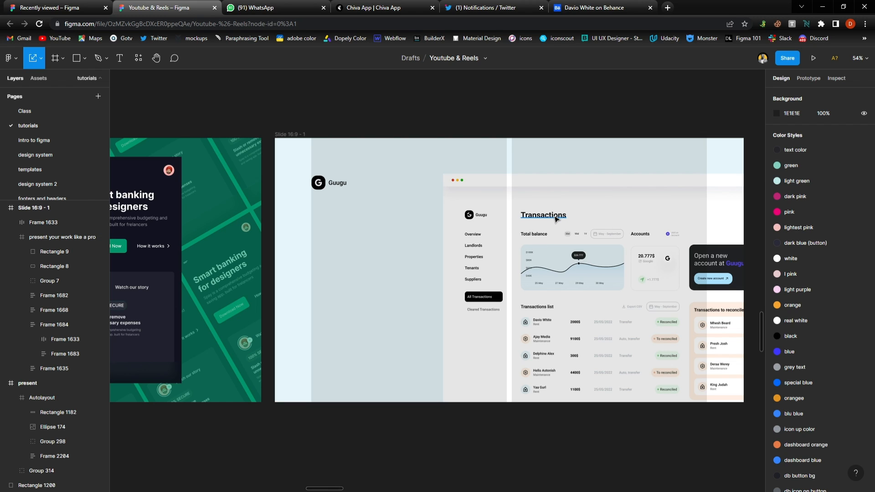
{"action": "left_click", "coordinate": [555, 219], "text": "ctrl"}
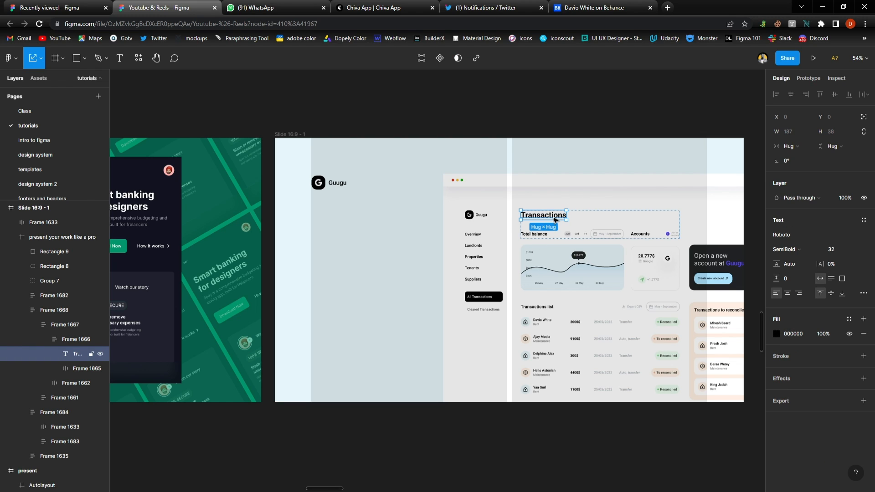
{"action": "left_click_drag", "start_coordinate": [552, 219], "coordinate": [344, 255]}
Replace the text of the copied heading with "Real Estate Saas Project"
{"action": "scroll", "coordinate": [344, 255], "scroll_direction": "up", "scroll_amount": 2}
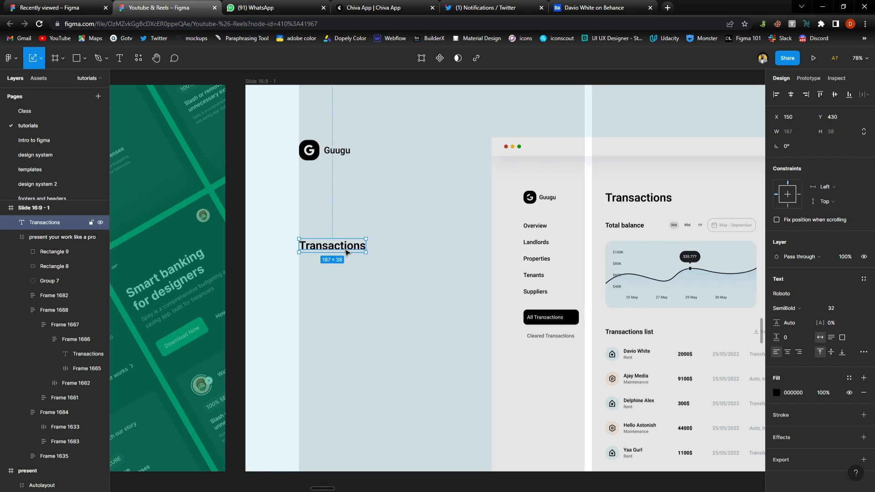
{"action": "double_click", "coordinate": [347, 251]}
{"action": "type", "text": "rEAL"}
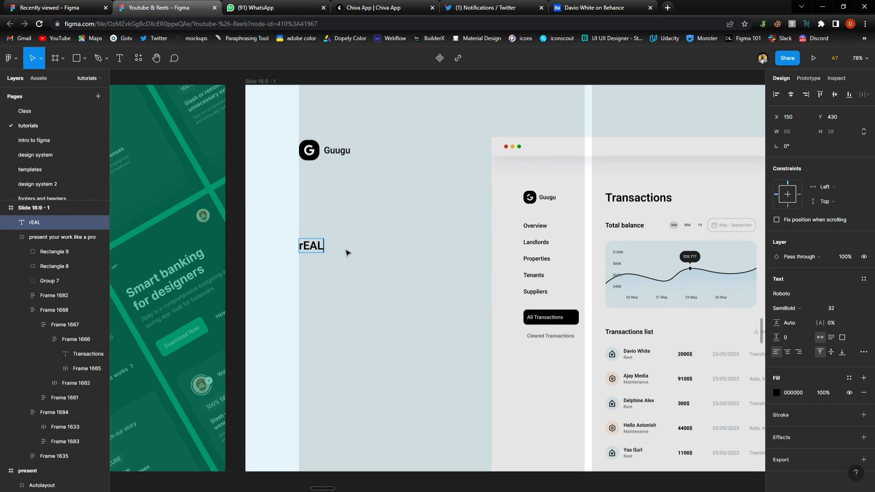
{"action": "key", "text": "ctrl+a"}
{"action": "type", "text": "Real Estate"}
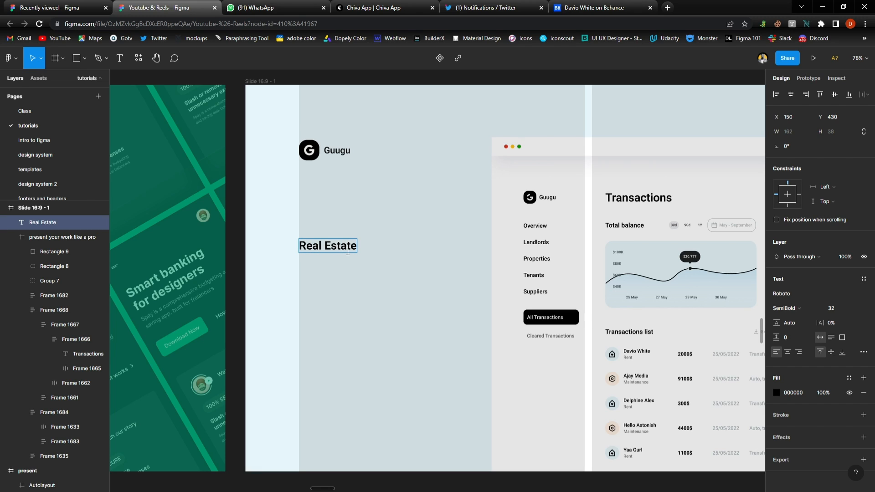
{"action": "type", "text": " Manage"}
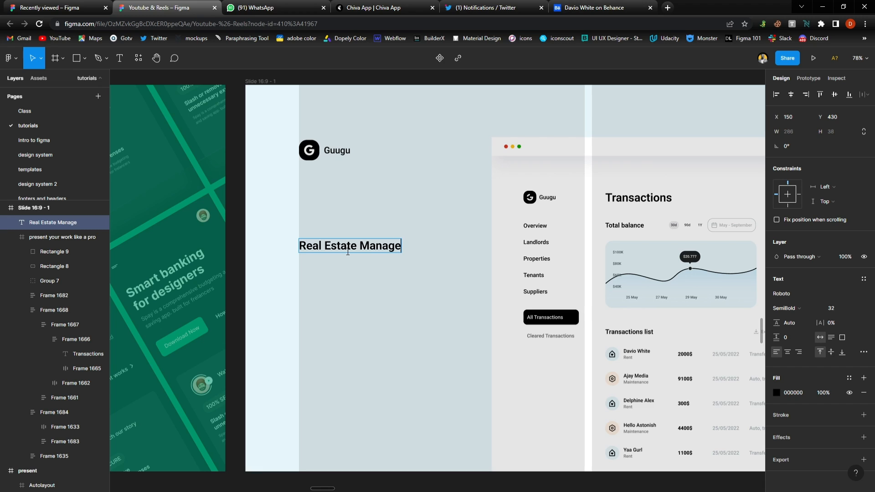
{"action": "key", "text": "BackSpace"}
{"action": "key", "text": "BackSpace"}
{"action": "key", "text": "BackSpace"}
{"action": "key", "text": "BackSpace"}
{"action": "key", "text": "BackSpace"}
{"action": "key", "text": "BackSpace"}
{"action": "type", "text": "Sas"}
{"action": "key", "text": "BackSpace"}
{"action": "type", "text": "as Project"}
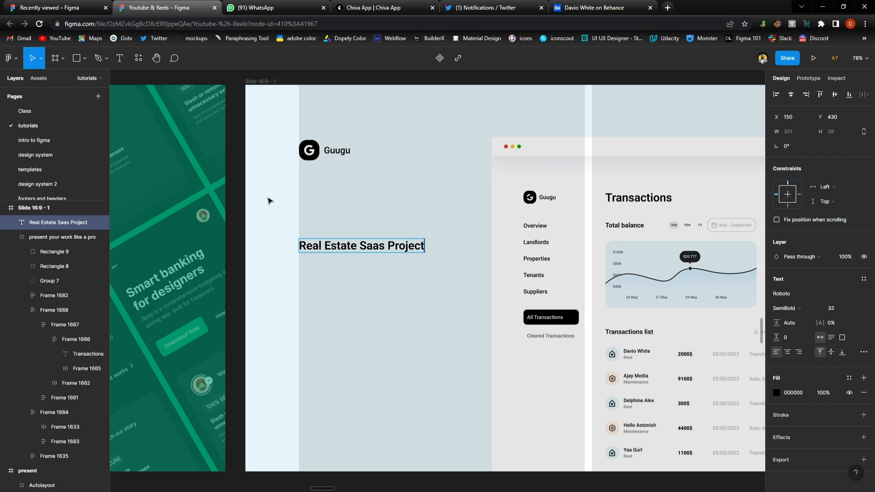
{"action": "key", "text": "Escape"}
Set the Real Estate Saas Project heading to font size 48 and narrow its text box to 366 wide, wrapping onto two lines
{"action": "left_click", "coordinate": [857, 310]}
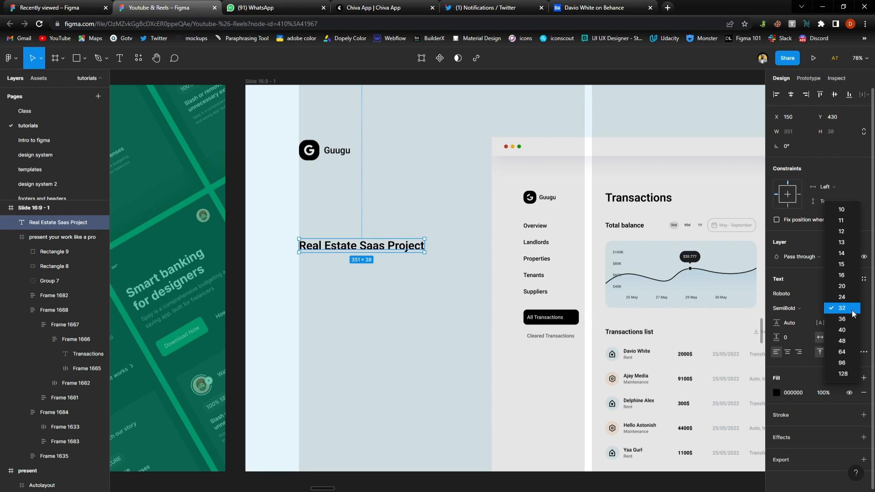
{"action": "left_click", "coordinate": [846, 337]}
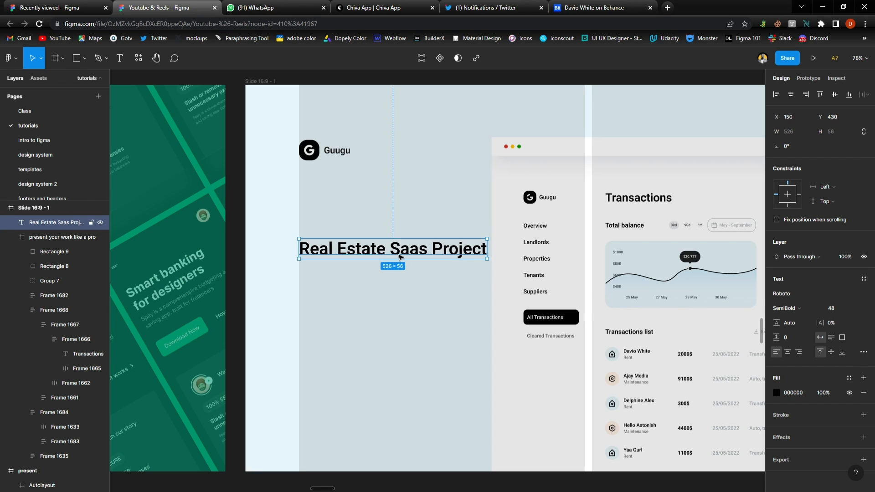
{"action": "double_click", "coordinate": [425, 251]}
{"action": "left_click", "coordinate": [437, 251]}
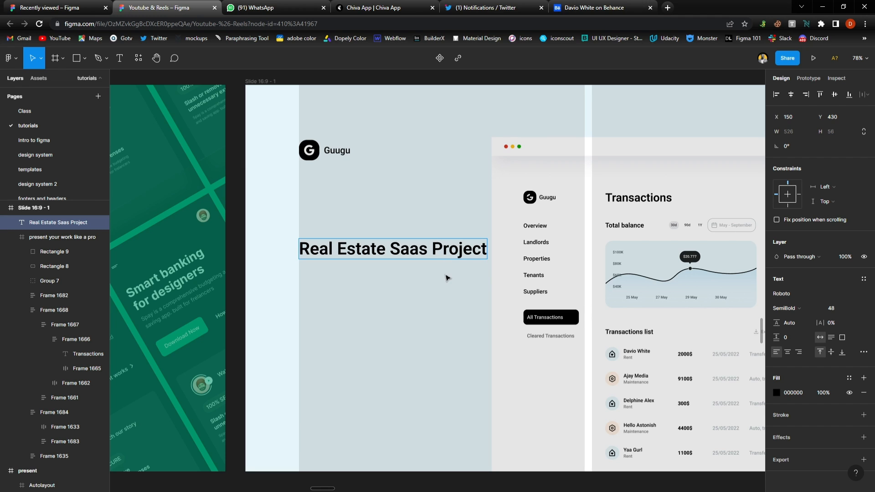
{"action": "key", "text": "Escape"}
{"action": "left_click_drag", "start_coordinate": [492, 253], "coordinate": [433, 253]}
{"action": "left_click", "coordinate": [374, 312]}
Move the heading and the Guugu logo to the lower part of the slide's first column, with the logo directly above the heading
{"action": "scroll", "coordinate": [375, 312], "scroll_direction": "down", "scroll_amount": 2}
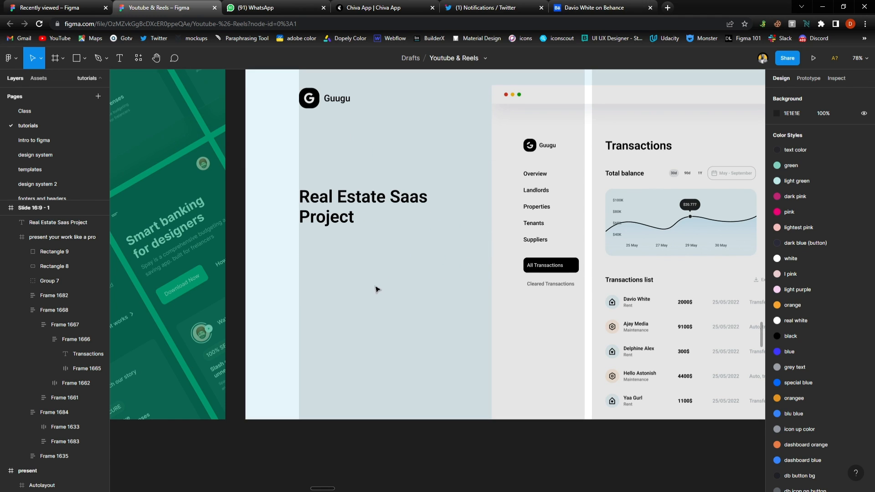
{"action": "scroll", "coordinate": [374, 292], "scroll_direction": "down", "scroll_amount": 1}
{"action": "left_click_drag", "start_coordinate": [356, 211], "coordinate": [358, 325]}
{"action": "left_click_drag", "start_coordinate": [317, 127], "coordinate": [318, 309]}
{"action": "left_click", "coordinate": [355, 332]}
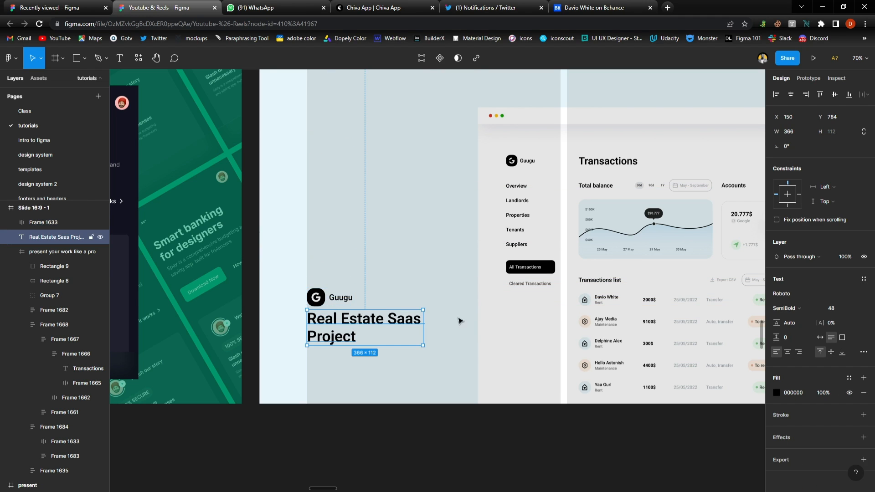
Set the project heading's font weight to Medium
{"action": "left_click", "coordinate": [806, 312]}
{"action": "left_click", "coordinate": [794, 232]}
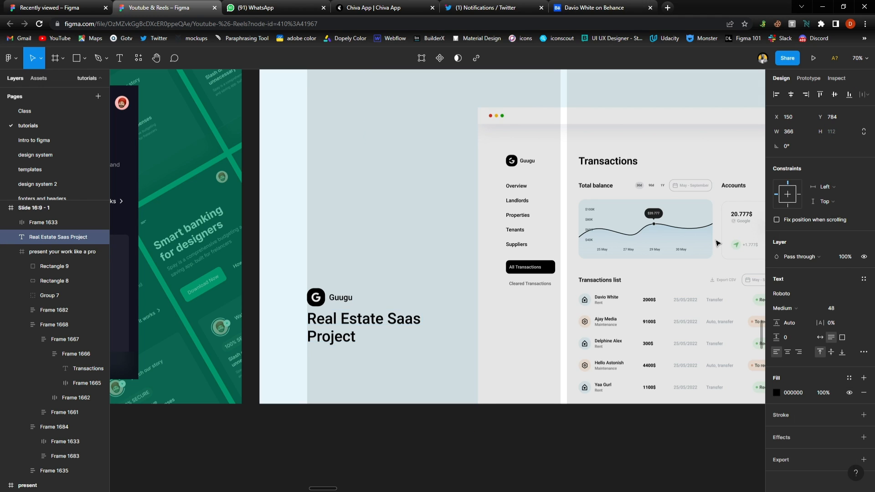
{"action": "left_click", "coordinate": [371, 425]}
Duplicate the project heading below itself at X 150, Y 944 and replace its text with "UI designer:" and the designer's full name
{"action": "left_click", "coordinate": [355, 323]}
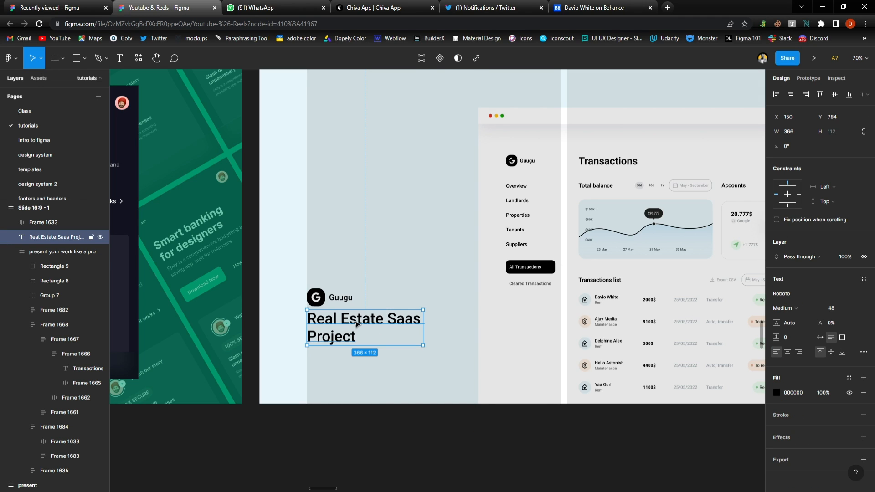
{"action": "left_click_drag", "start_coordinate": [356, 323], "coordinate": [347, 372]}
{"action": "key", "text": "Return"}
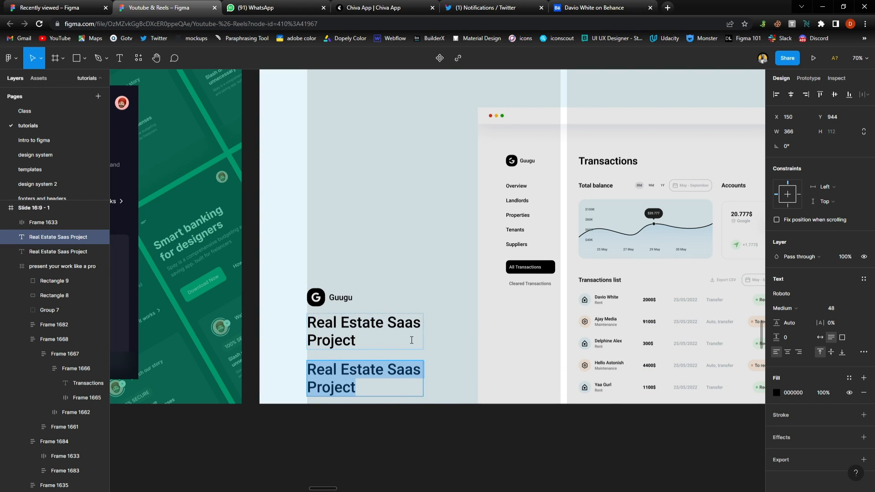
{"action": "type", "text": "U"}
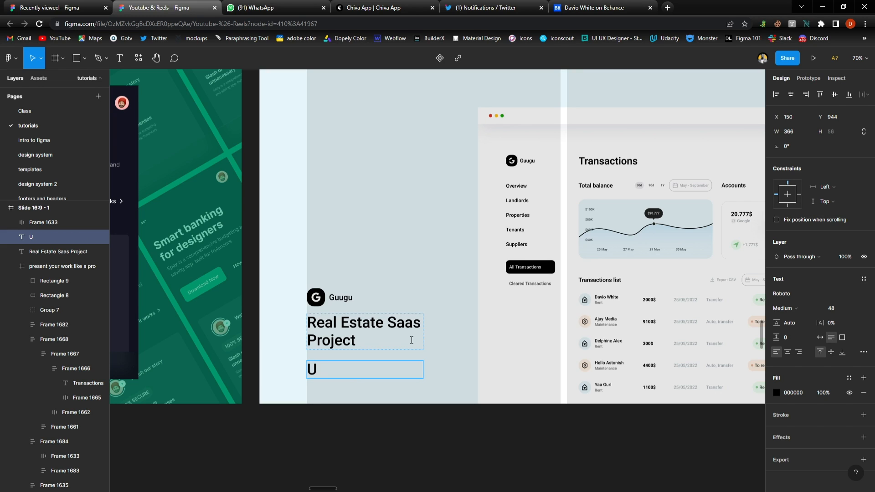
{"action": "type", "text": "I dews"}
{"action": "key", "text": "BackSpace"}
{"action": "type", "text": "signer:"}
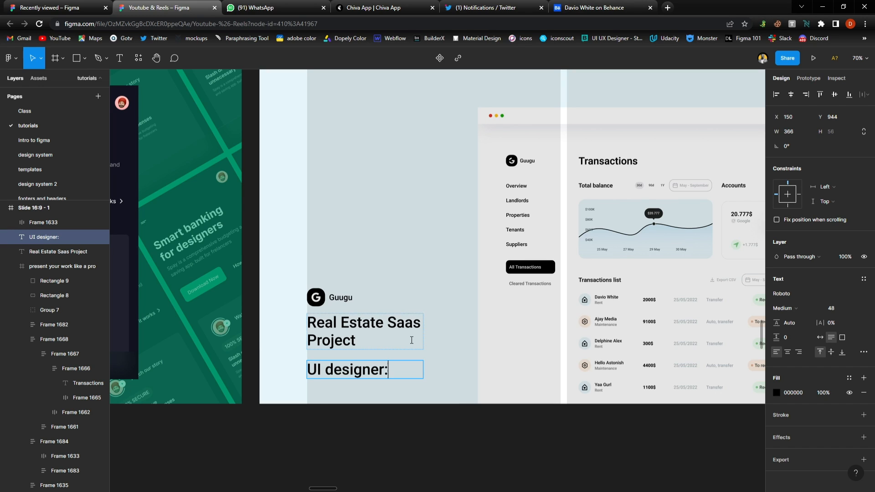
{"action": "type", "text": "Davio"}
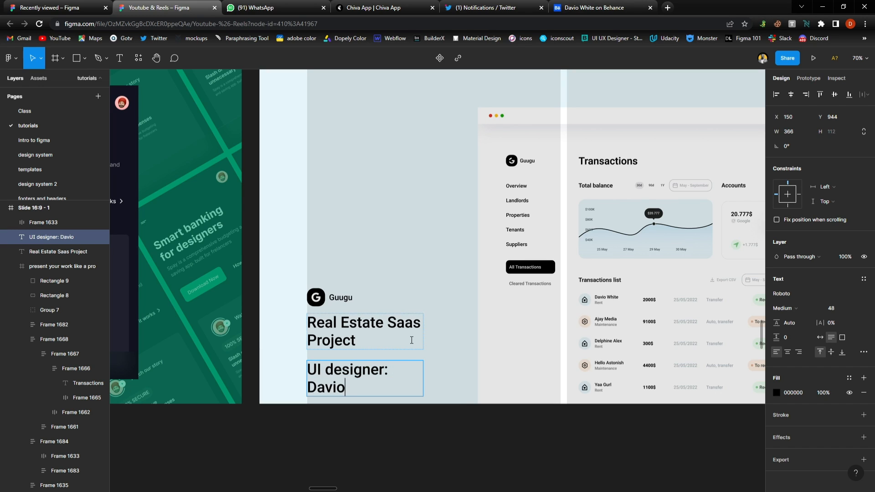
{"action": "type", "text": " White"}
{"action": "key", "text": "Escape"}
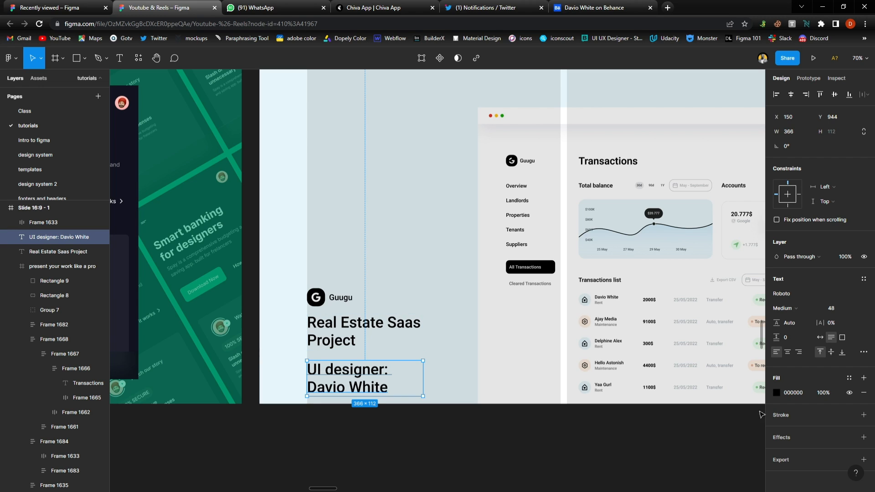
Format the designer credit line with auto width, font size 24 and Regular weight
{"action": "left_click", "coordinate": [819, 337]}
{"action": "left_click", "coordinate": [842, 310]}
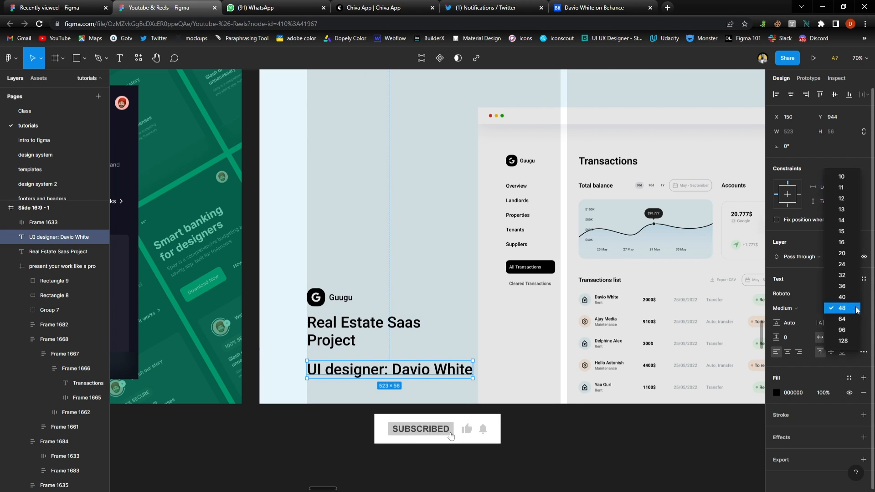
{"action": "left_click", "coordinate": [842, 265]}
{"action": "left_click_drag", "start_coordinate": [340, 367], "coordinate": [341, 372]}
{"action": "left_click", "coordinate": [783, 307]}
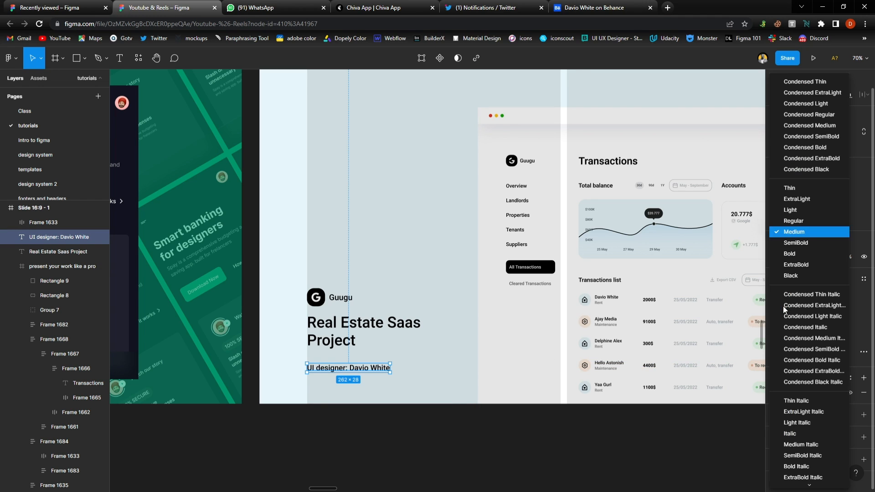
{"action": "left_click", "coordinate": [799, 225]}
{"action": "left_click", "coordinate": [403, 435]}
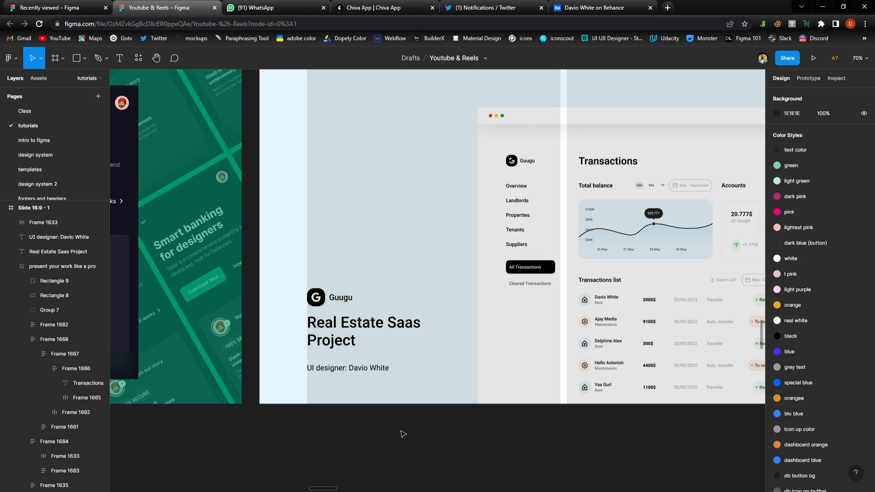
Extend the project heading's text to "Real Estate Saas Project - 2022"
{"action": "scroll", "coordinate": [395, 311], "scroll_direction": "down", "scroll_amount": 3, "text": "ctrl"}
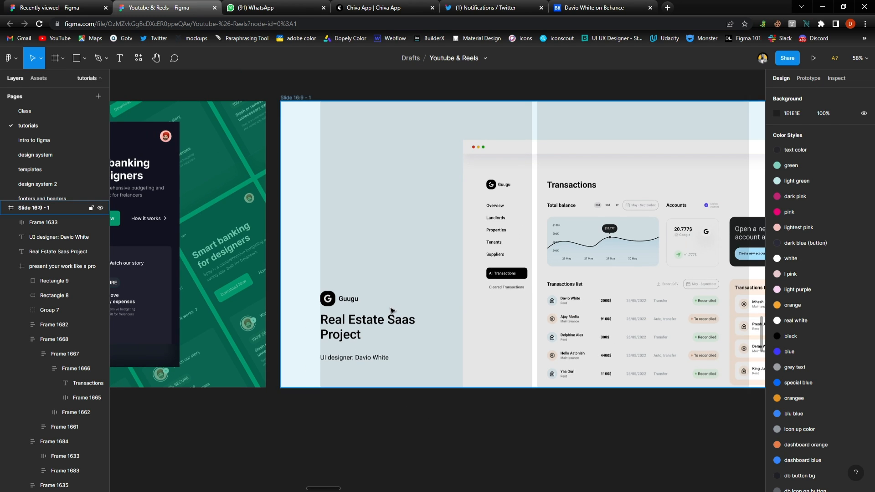
{"action": "scroll", "coordinate": [392, 311], "scroll_direction": "up", "scroll_amount": 1, "text": "ctrl"}
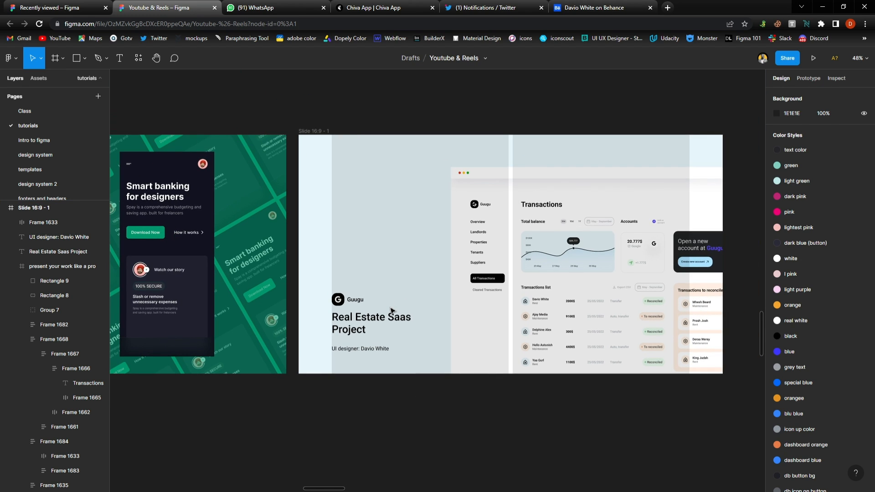
{"action": "double_click", "coordinate": [364, 335]}
{"action": "left_click", "coordinate": [376, 332]}
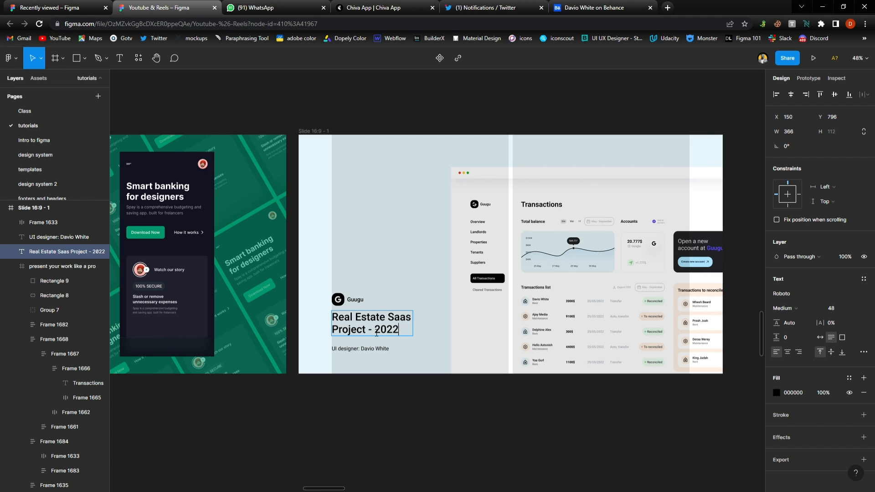
{"action": "left_click", "coordinate": [449, 412]}
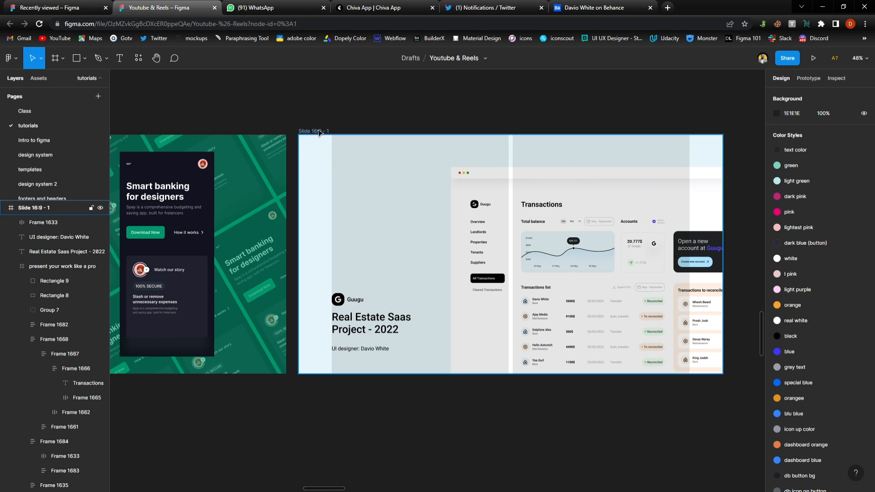
Hide the column layout grid on the Slide 16:9 - 1 frame
{"action": "left_click", "coordinate": [689, 170]}
{"action": "left_click", "coordinate": [849, 235]}
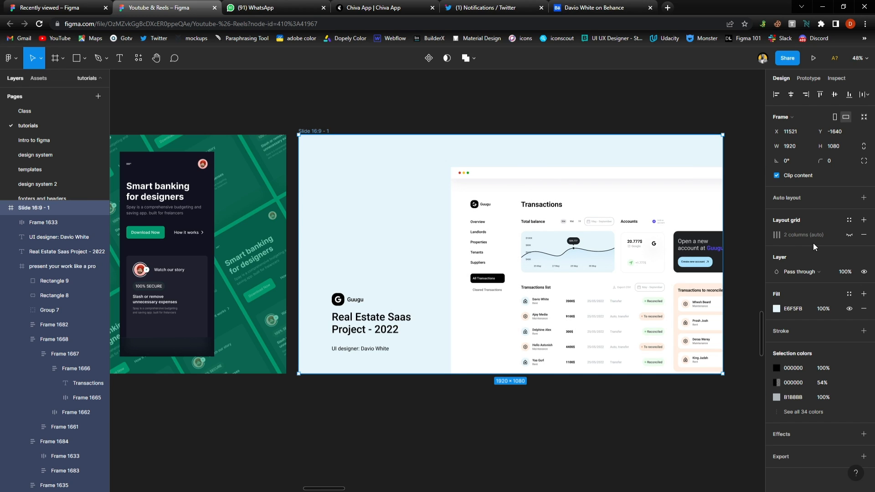
{"action": "left_click", "coordinate": [289, 426]}
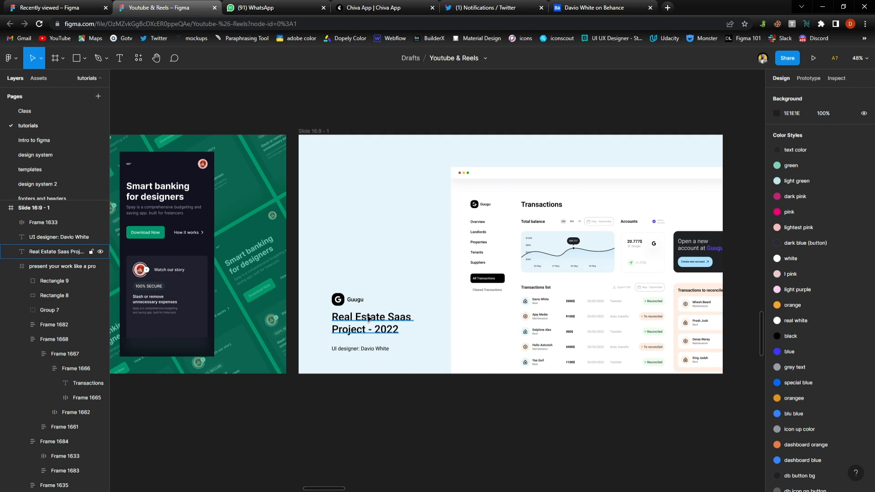
{"action": "scroll", "coordinate": [375, 256], "scroll_direction": "right", "scroll_amount": 2}
{"action": "left_click", "coordinate": [474, 240]}
{"action": "left_click", "coordinate": [456, 117]}
{"action": "scroll", "coordinate": [388, 261], "scroll_direction": "down", "scroll_amount": 1}
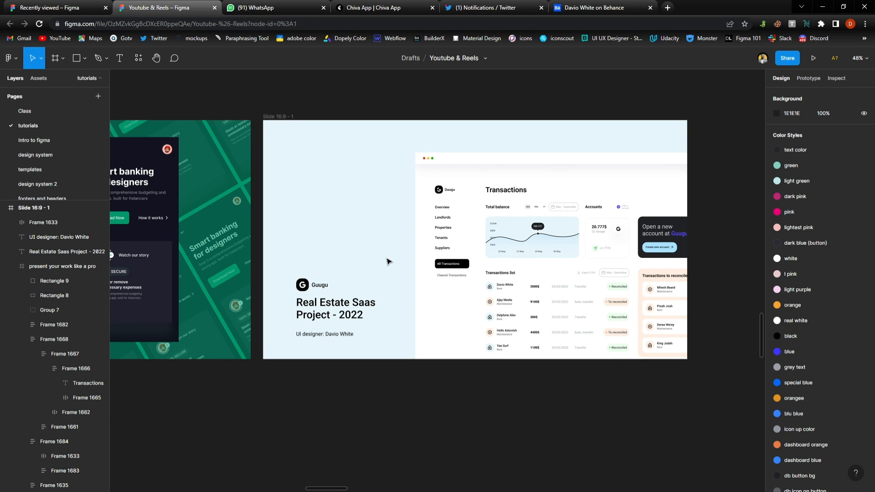
{"action": "scroll", "coordinate": [388, 261], "scroll_direction": "up", "scroll_amount": 3}
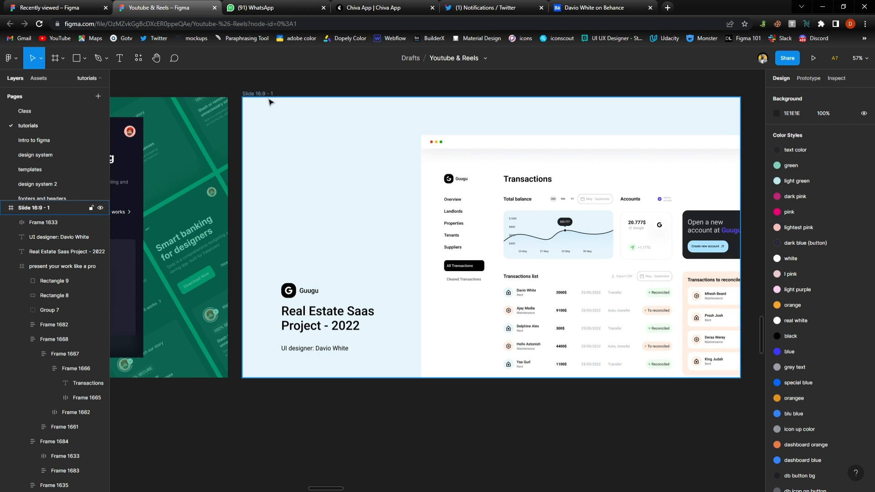
Rename the Slide 16:9 - 1 frame to "desktop"
{"action": "left_click", "coordinate": [271, 95]}
{"action": "double_click", "coordinate": [271, 94]}
{"action": "type", "text": "d"}
{"action": "key", "text": "Return"}
{"action": "key", "text": "Escape"}
Duplicate the desktop slide directly below the original
{"action": "scroll", "coordinate": [319, 214], "scroll_direction": "right", "scroll_amount": 2}
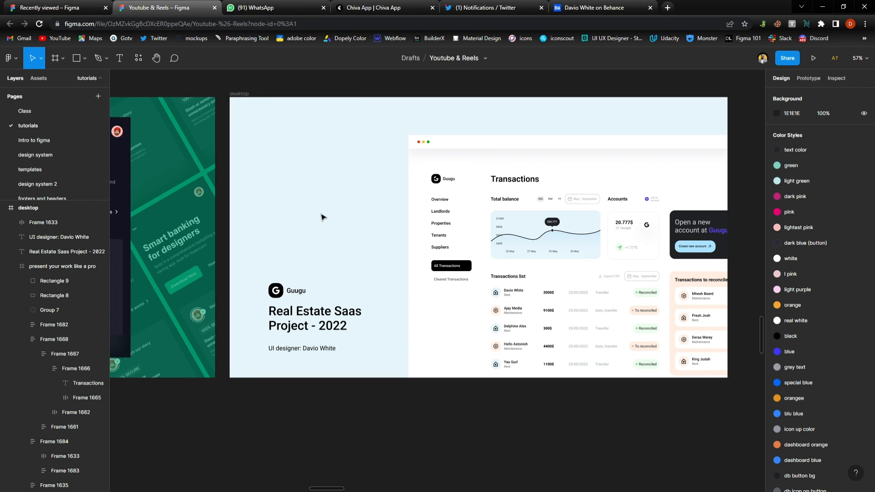
{"action": "scroll", "coordinate": [372, 273], "scroll_direction": "down", "scroll_amount": 1}
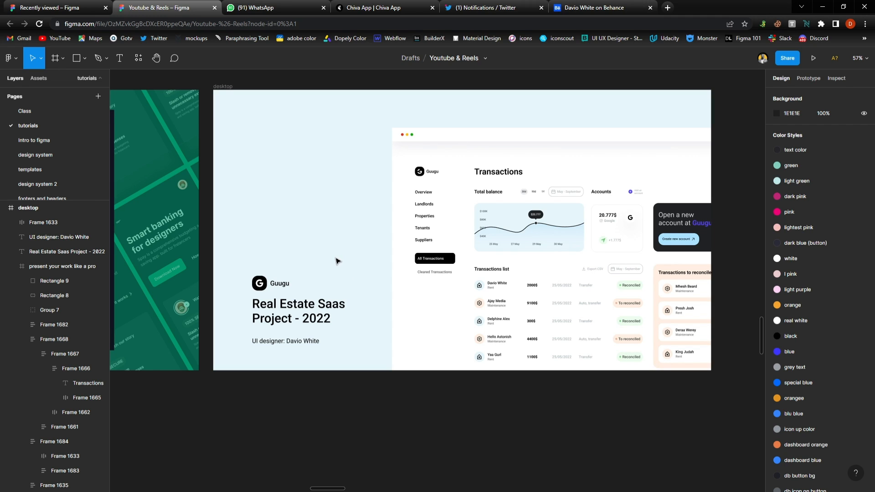
{"action": "scroll", "coordinate": [336, 260], "scroll_direction": "down", "scroll_amount": 2}
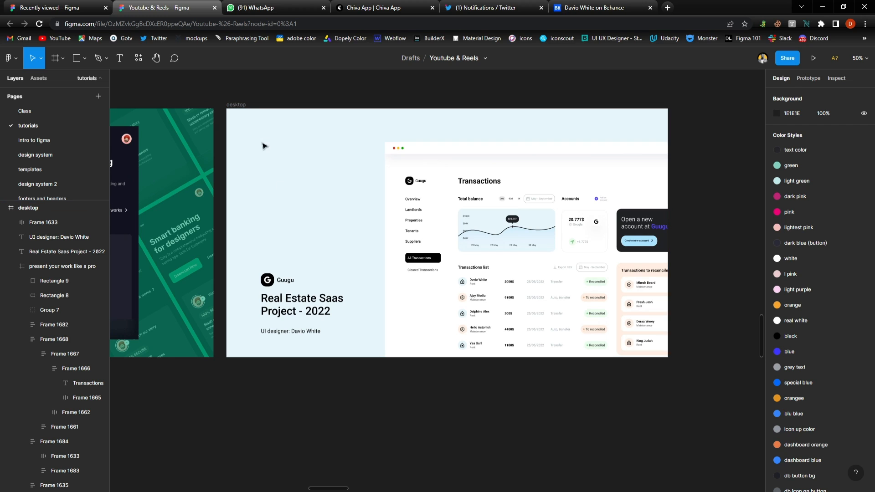
{"action": "left_click", "coordinate": [287, 160]}
{"action": "scroll", "coordinate": [314, 176], "scroll_direction": "down", "scroll_amount": 2}
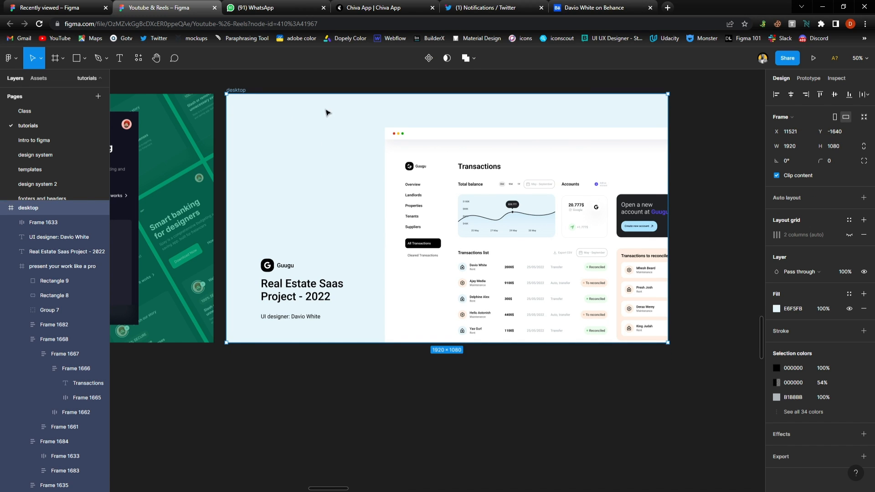
{"action": "left_click_drag", "start_coordinate": [320, 156], "coordinate": [329, 360]}
Delete the logo, project heading and designer credit from the duplicated slide
{"action": "scroll", "coordinate": [331, 358], "scroll_direction": "down", "scroll_amount": 5}
{"action": "left_click_drag", "start_coordinate": [191, 336], "coordinate": [343, 429]}
{"action": "left_click", "coordinate": [338, 472]}
Center the dashboard frame horizontally in the duplicated slide, at X 227, Y 146
{"action": "left_click", "coordinate": [447, 251]}
{"action": "left_click", "coordinate": [447, 251]}
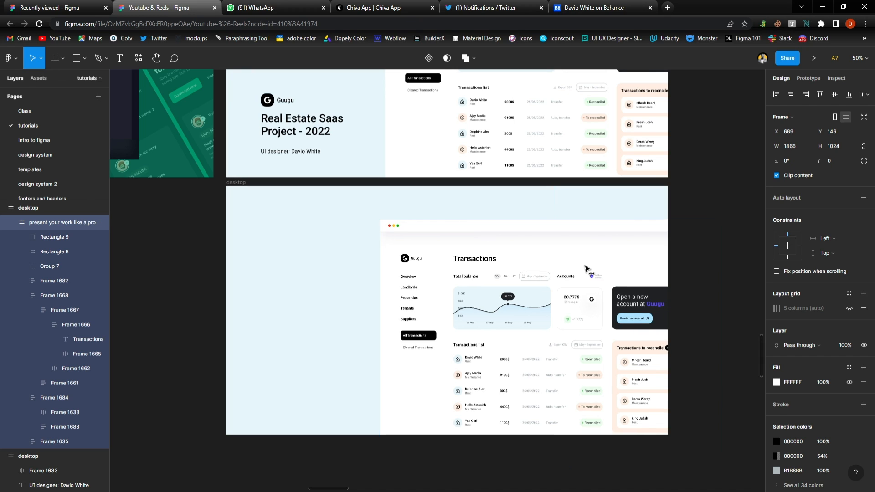
{"action": "left_click_drag", "start_coordinate": [586, 268], "coordinate": [489, 273]}
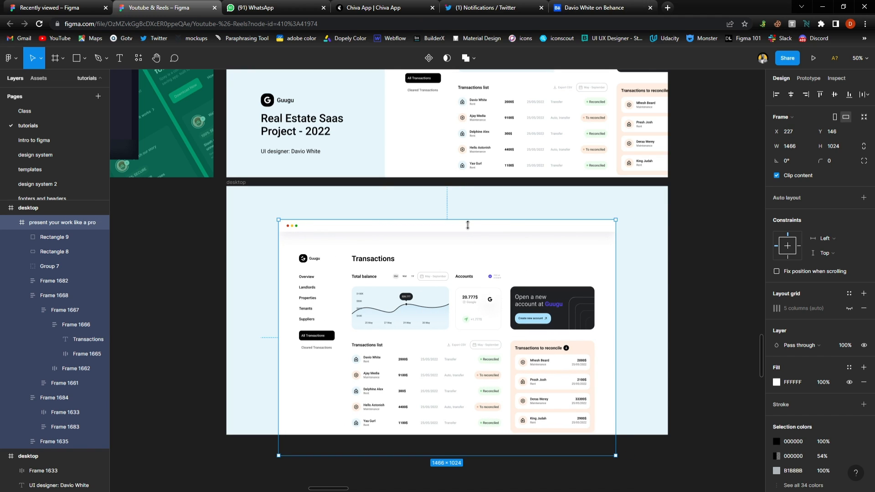
Show the duplicated slide's column grid and scale the dashboard to 1620 wide across both columns, placing it at X 150, Y 245
{"action": "left_click", "coordinate": [239, 183]}
{"action": "left_click", "coordinate": [849, 235]}
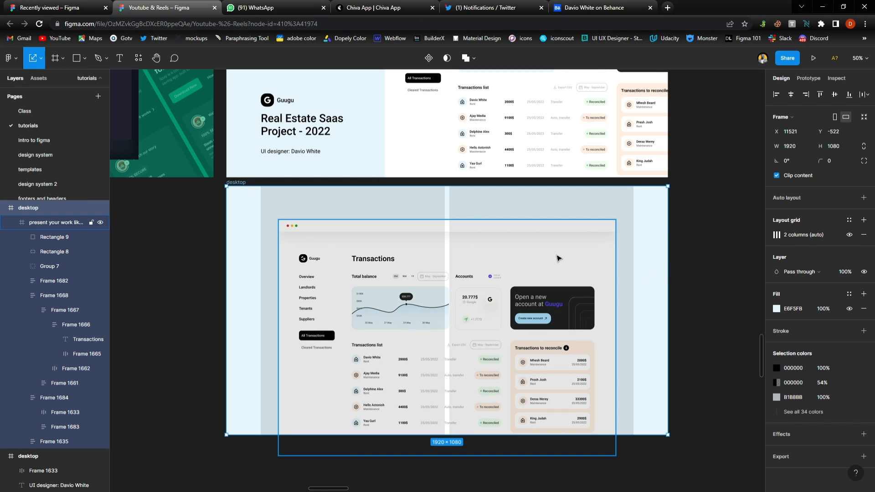
{"action": "left_click", "coordinate": [611, 274]}
{"action": "left_click_drag", "start_coordinate": [627, 278], "coordinate": [634, 278]}
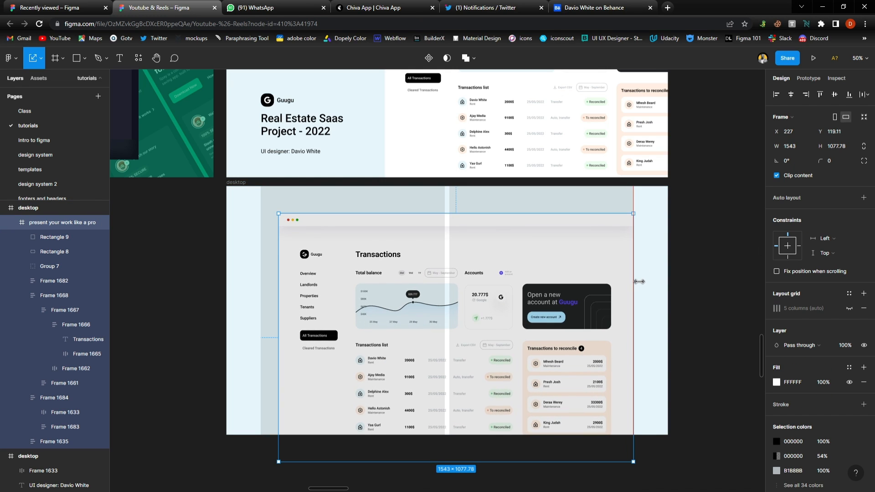
{"action": "left_click_drag", "start_coordinate": [283, 269], "coordinate": [260, 269]}
{"action": "left_click_drag", "start_coordinate": [463, 240], "coordinate": [464, 270]}
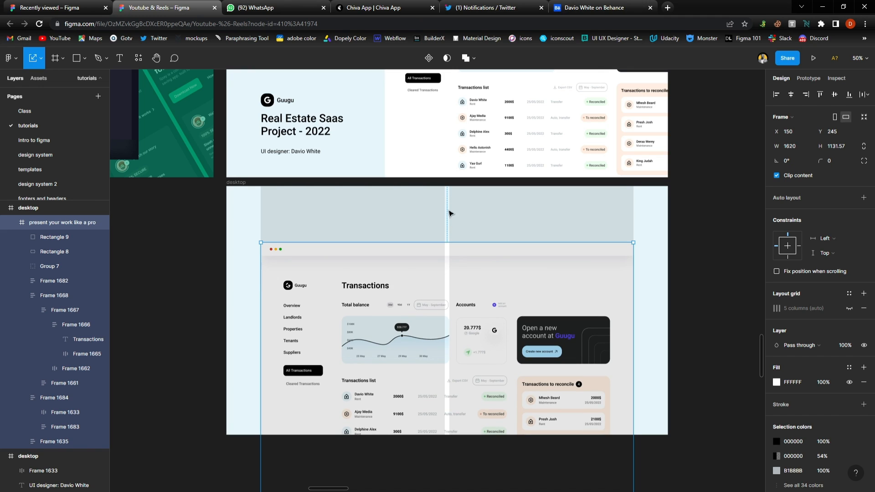
Hide the column layout grid on the duplicated slide
{"action": "left_click", "coordinate": [237, 182]}
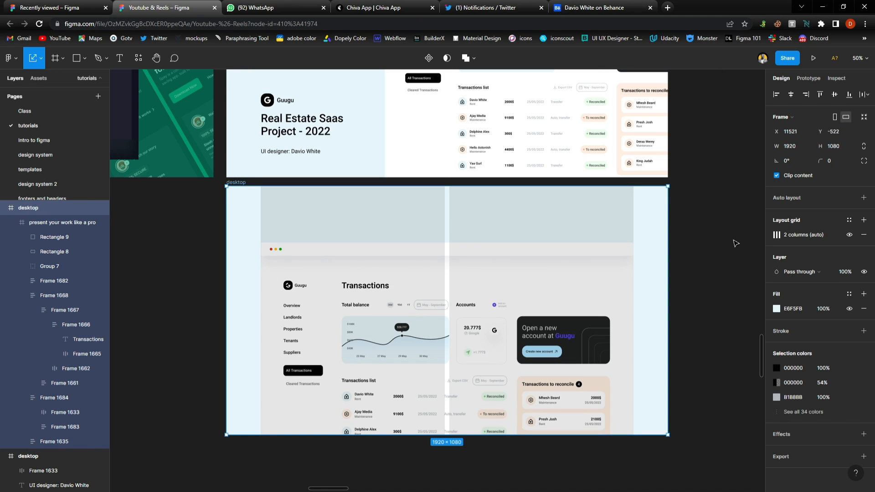
{"action": "left_click", "coordinate": [849, 235]}
{"action": "left_click", "coordinate": [713, 276]}
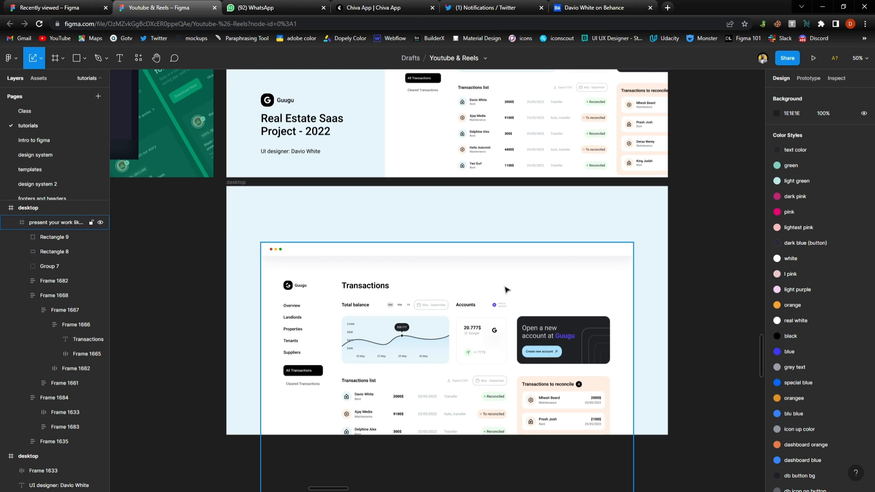
{"action": "scroll", "coordinate": [489, 290], "scroll_direction": "down", "scroll_amount": 2}
{"action": "scroll", "coordinate": [489, 290], "scroll_direction": "down", "scroll_amount": 3}
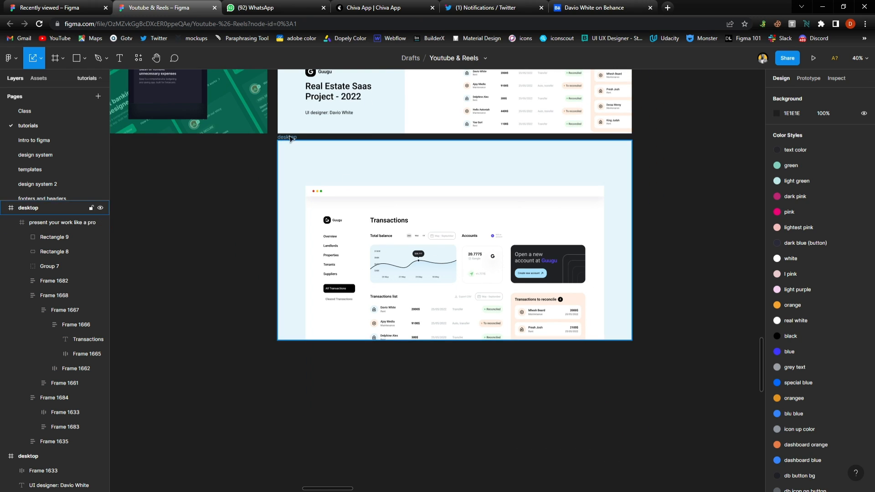
Duplicate the dashboard slide directly below the original and delete the dashboard from the copy
{"action": "left_click", "coordinate": [374, 147]}
{"action": "left_click_drag", "start_coordinate": [415, 157], "coordinate": [400, 354]}
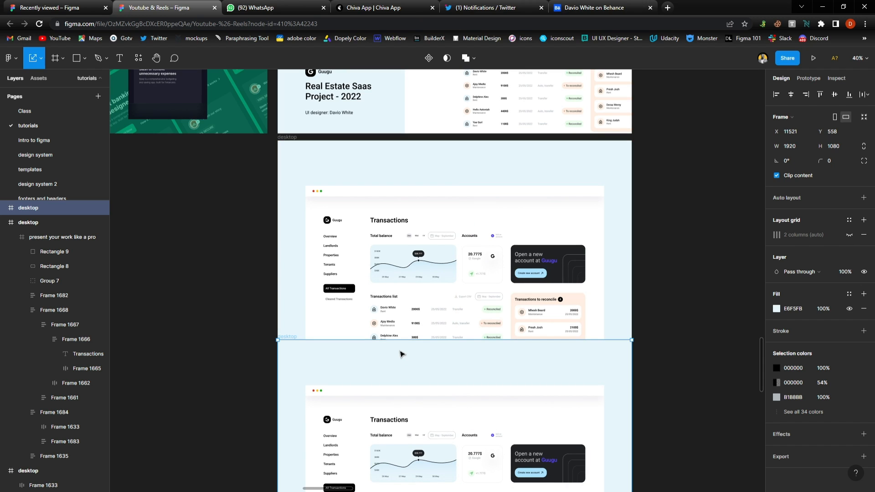
{"action": "left_click", "coordinate": [483, 412]}
{"action": "key", "text": "Delete"}
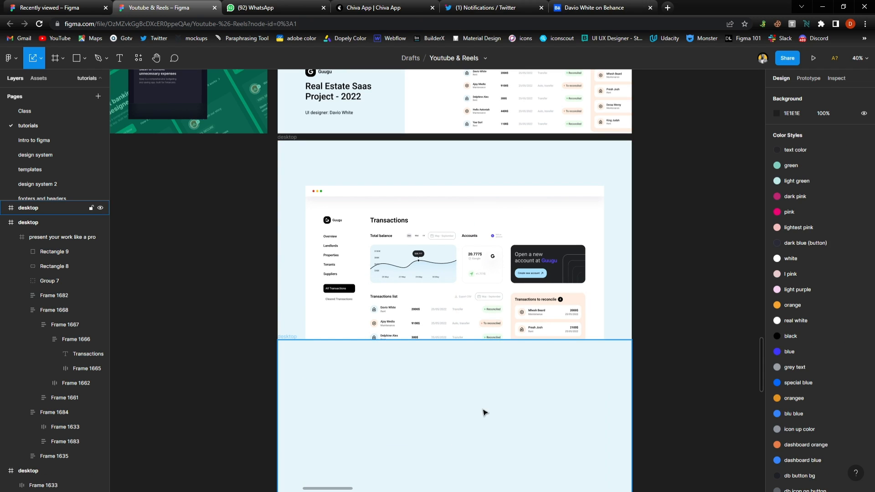
Duplicate the dashboard frame and nest the copy inside the empty slide below, at X 150, Y -835, continuing the cut-off design
{"action": "left_click", "coordinate": [354, 213]}
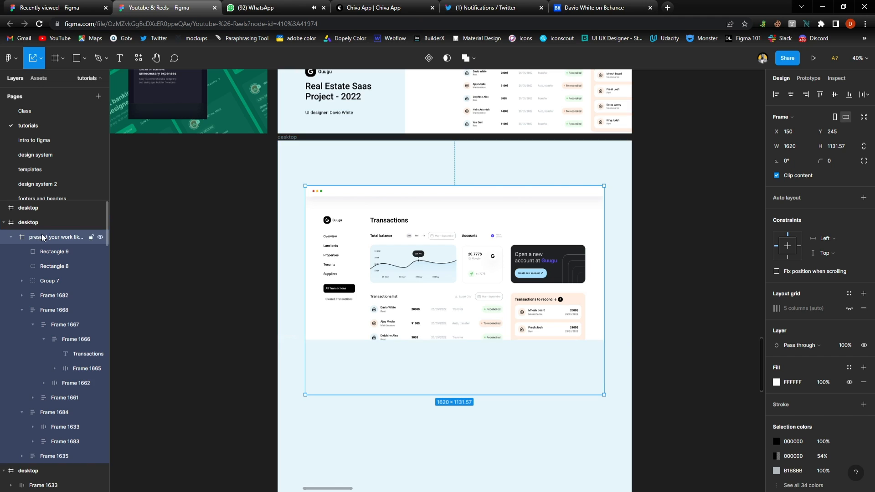
{"action": "left_click", "coordinate": [11, 237]}
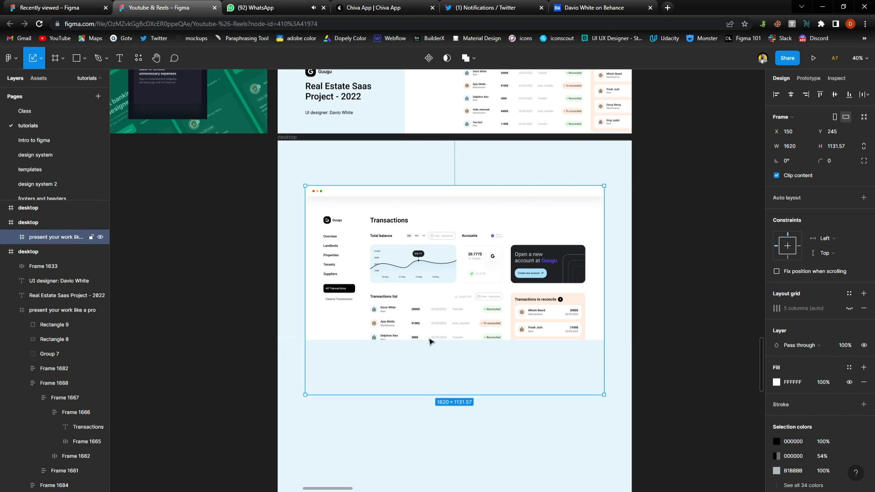
{"action": "key", "text": "ctrl+d"}
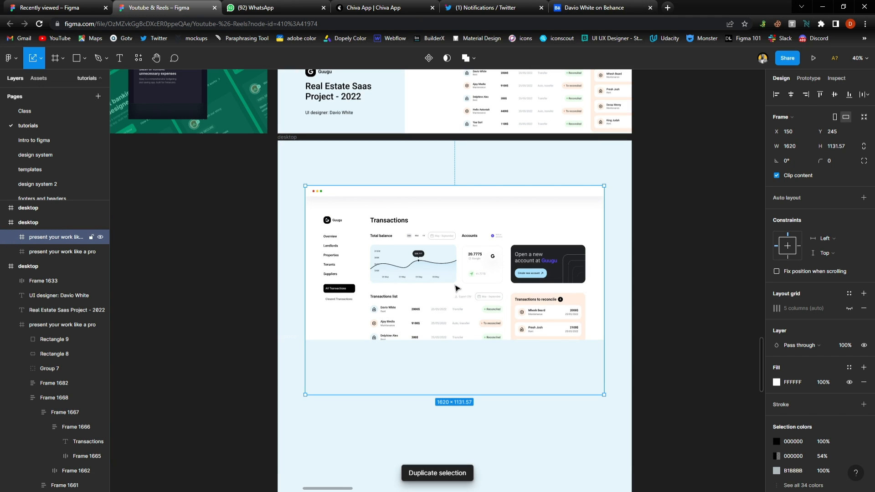
{"action": "left_click", "coordinate": [48, 211]}
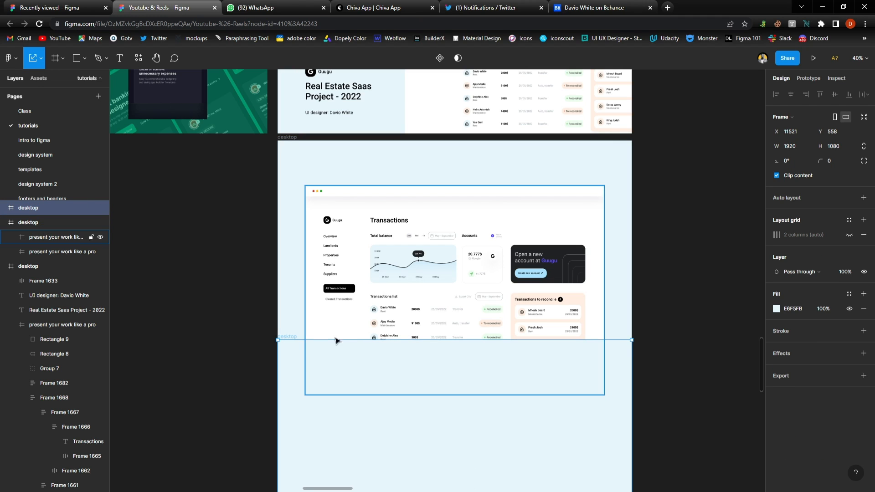
{"action": "left_click", "coordinate": [57, 238]}
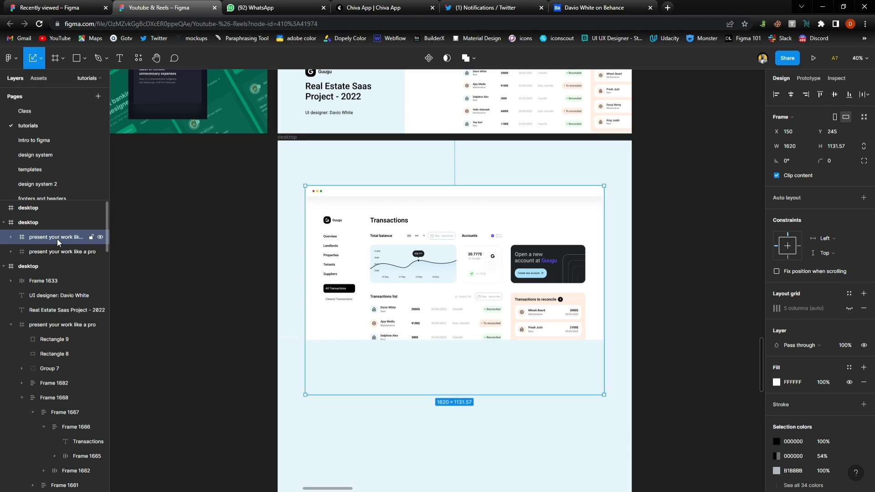
{"action": "left_click_drag", "start_coordinate": [56, 238], "coordinate": [59, 217]}
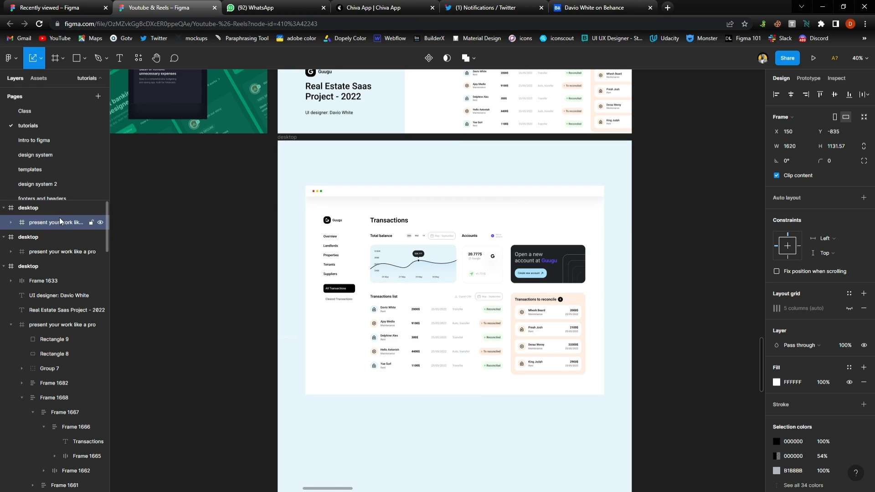
Move the lower slide down slightly to leave the same narrow gap as between the other slides
{"action": "left_click", "coordinate": [677, 294]}
{"action": "scroll", "coordinate": [455, 377], "scroll_direction": "down", "scroll_amount": 4}
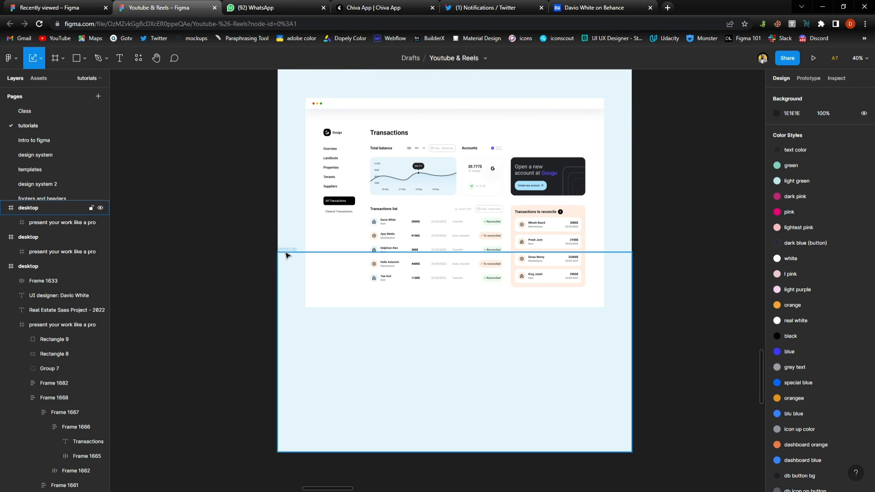
{"action": "left_click", "coordinate": [286, 251]}
{"action": "left_click_drag", "start_coordinate": [430, 288], "coordinate": [434, 296]}
{"action": "scroll", "coordinate": [439, 299], "scroll_direction": "up", "scroll_amount": 2}
{"action": "left_click_drag", "start_coordinate": [430, 327], "coordinate": [430, 329]}
{"action": "left_click", "coordinate": [663, 285]}
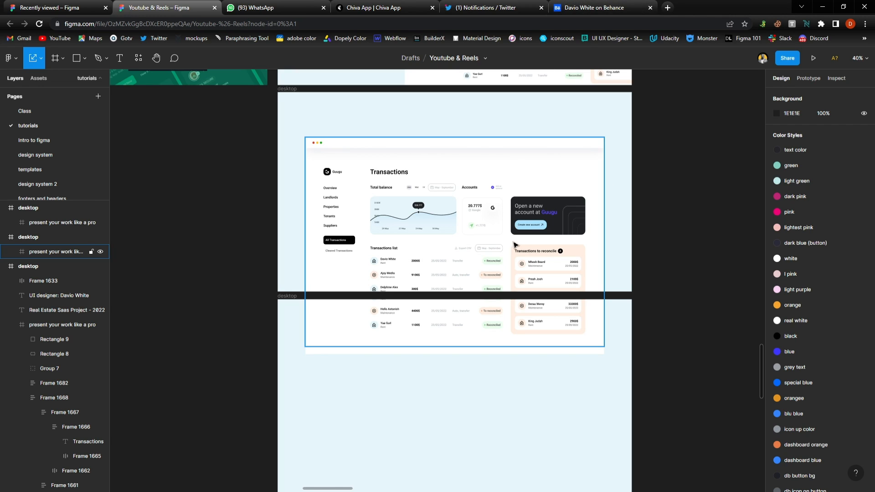
Place another copy of the full dashboard in the lower slide beneath the continued one, at X 150, Y 376
{"action": "scroll", "coordinate": [507, 322], "scroll_direction": "down", "scroll_amount": 1}
{"action": "scroll", "coordinate": [547, 350], "scroll_direction": "down", "scroll_amount": 5}
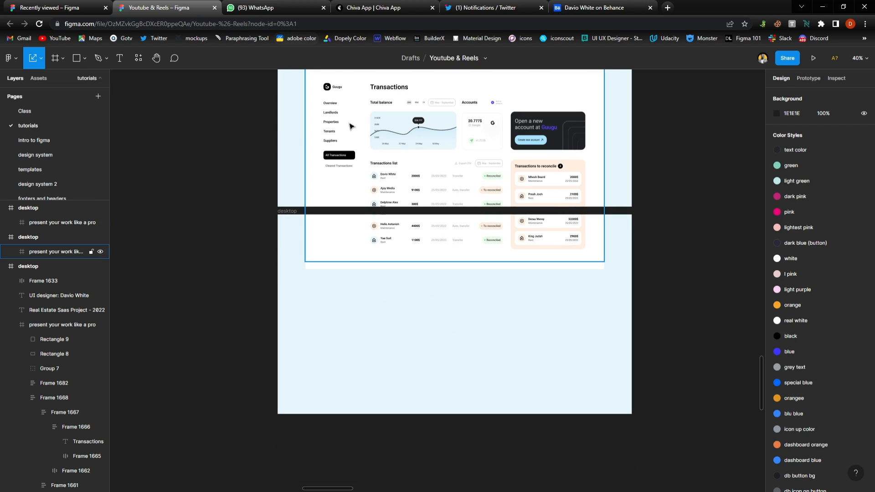
{"action": "scroll", "coordinate": [353, 137], "scroll_direction": "up", "scroll_amount": 6}
{"action": "left_click", "coordinate": [354, 161]}
{"action": "left_click_drag", "start_coordinate": [362, 170], "coordinate": [361, 400]}
{"action": "scroll", "coordinate": [375, 350], "scroll_direction": "down", "scroll_amount": 9}
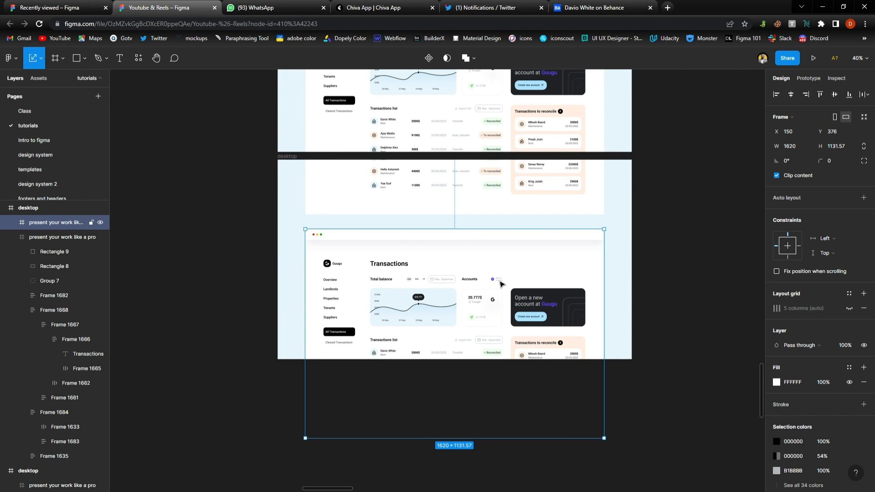
Rotate the lower dashboard copy to 30° and move it so it is cropped by the slide's lower-right corner
{"action": "left_click", "coordinate": [605, 230]}
{"action": "left_click", "coordinate": [603, 237]}
{"action": "left_click_drag", "start_coordinate": [604, 205], "coordinate": [601, 197]}
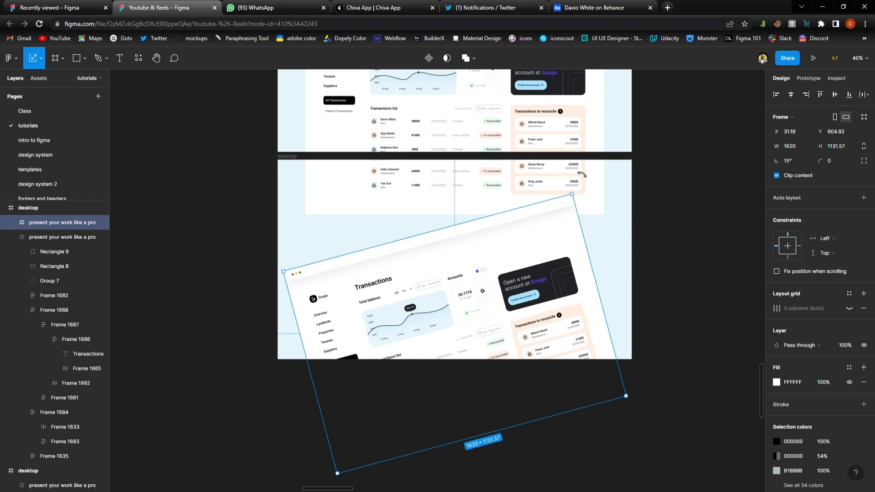
{"action": "left_click_drag", "start_coordinate": [577, 169], "coordinate": [571, 164]}
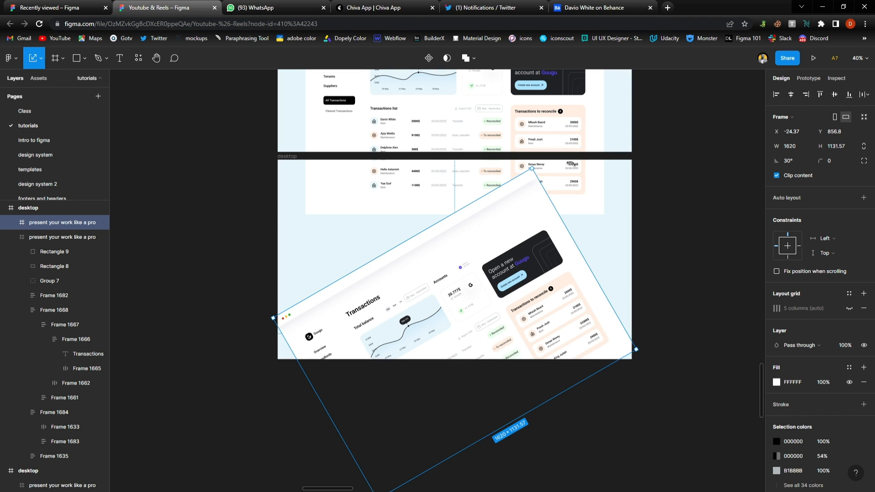
{"action": "left_click_drag", "start_coordinate": [433, 290], "coordinate": [513, 339]}
{"action": "left_click", "coordinate": [326, 244]}
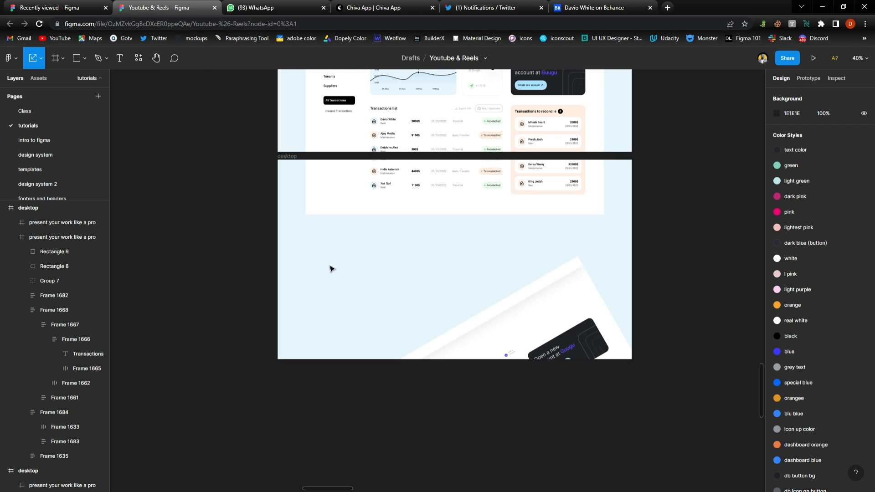
Copy the designer credit text from the first slide into the lower slide at X 150, Y 540
{"action": "scroll", "coordinate": [331, 269], "scroll_direction": "up", "scroll_amount": 5}
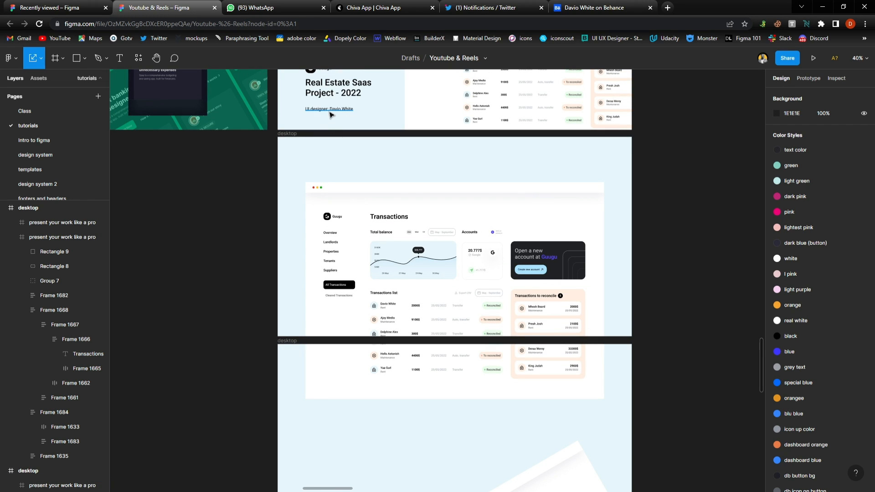
{"action": "left_click", "coordinate": [331, 111]}
{"action": "left_click_drag", "start_coordinate": [332, 113], "coordinate": [345, 452]}
{"action": "scroll", "coordinate": [337, 437], "scroll_direction": "up", "scroll_amount": 5}
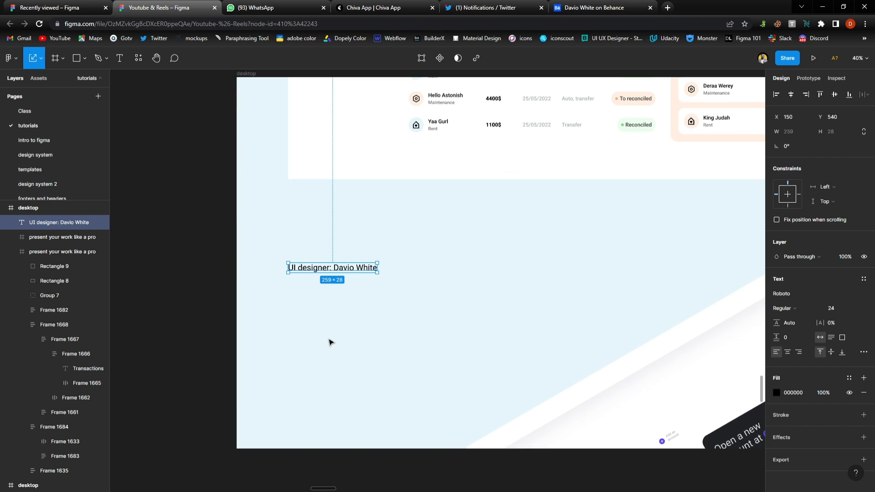
Run the Lorem ipsum plugin on the copied credit text to replace it with 2 paragraphs of placeholder text
{"action": "left_click", "coordinate": [138, 58]}
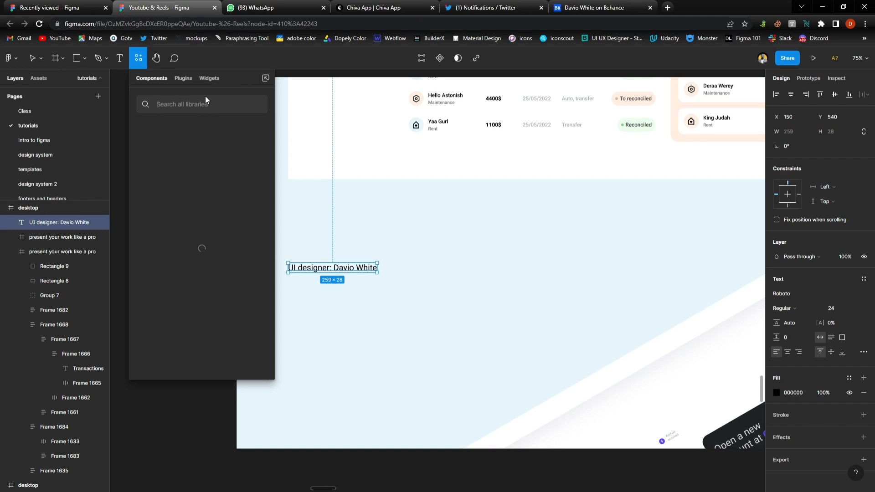
{"action": "left_click", "coordinate": [182, 78]}
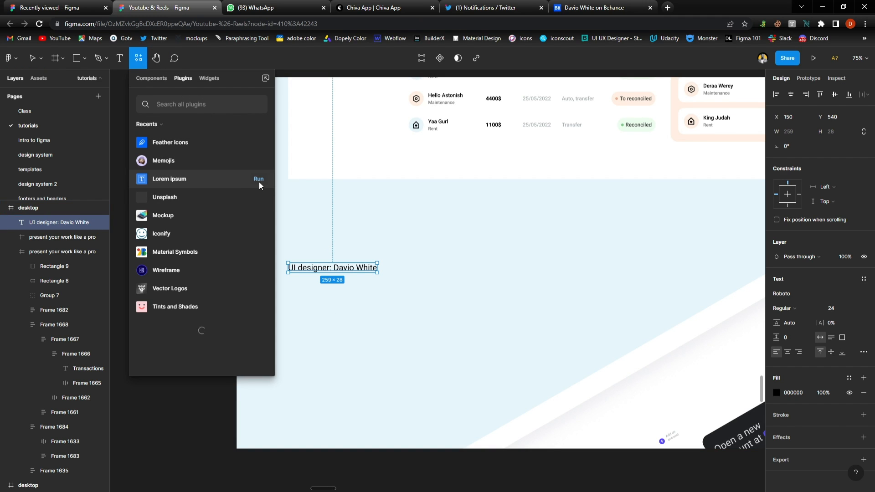
{"action": "left_click", "coordinate": [260, 180]}
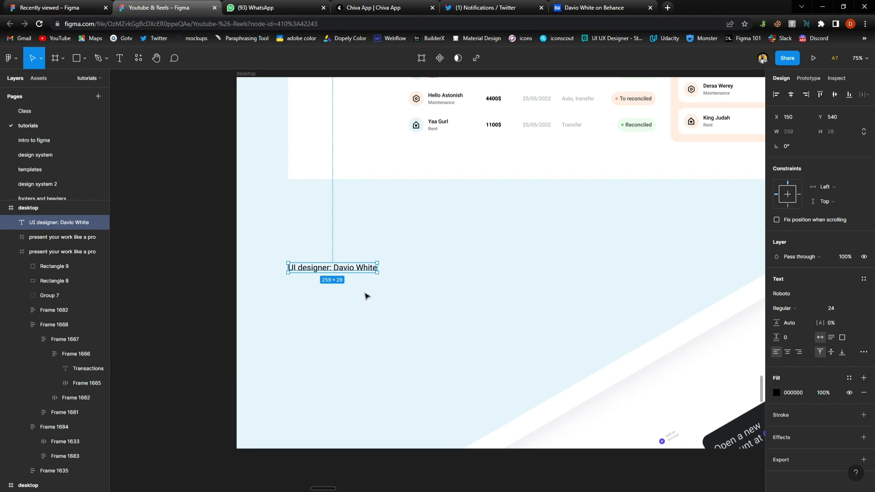
{"action": "scroll", "coordinate": [367, 296], "scroll_direction": "down", "scroll_amount": 3}
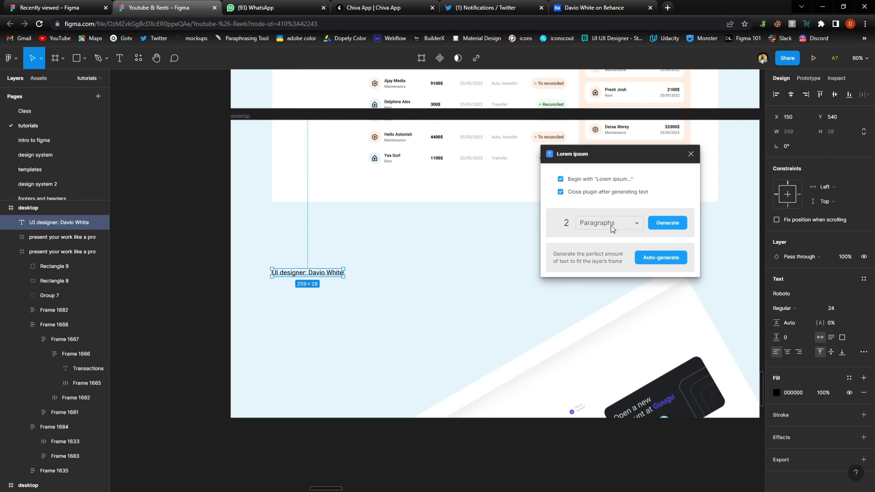
{"action": "left_click", "coordinate": [664, 223]}
{"action": "scroll", "coordinate": [655, 274], "scroll_direction": "down", "scroll_amount": 1}
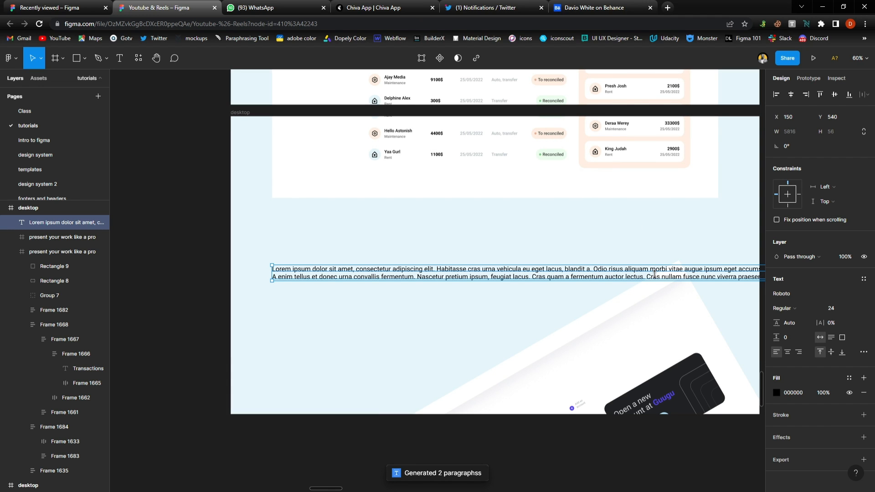
Resize the placeholder text box to 708 wide so it wraps beside the tilted dashboard, at X 150, Y 562
{"action": "scroll", "coordinate": [278, 277], "scroll_direction": "right", "scroll_amount": 4}
{"action": "scroll", "coordinate": [263, 277], "scroll_direction": "left", "scroll_amount": 3}
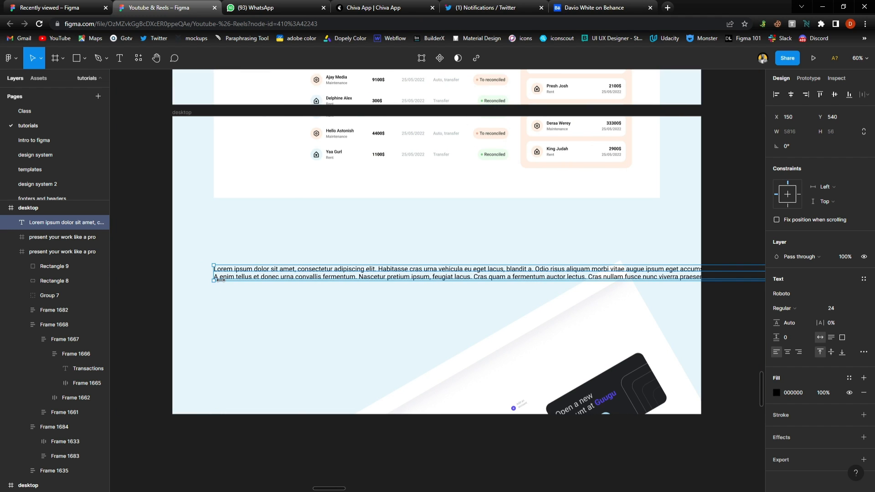
{"action": "mouse_move", "coordinate": [226, 279]}
{"action": "left_mouse_down"}
{"action": "mouse_move", "coordinate": [563, 290]}
{"action": "mouse_move", "coordinate": [588, 290]}
{"action": "mouse_move", "coordinate": [249, 284]}
{"action": "mouse_move", "coordinate": [726, 275]}
{"action": "mouse_move", "coordinate": [673, 284]}
{"action": "mouse_move", "coordinate": [231, 290]}
{"action": "left_mouse_up"}
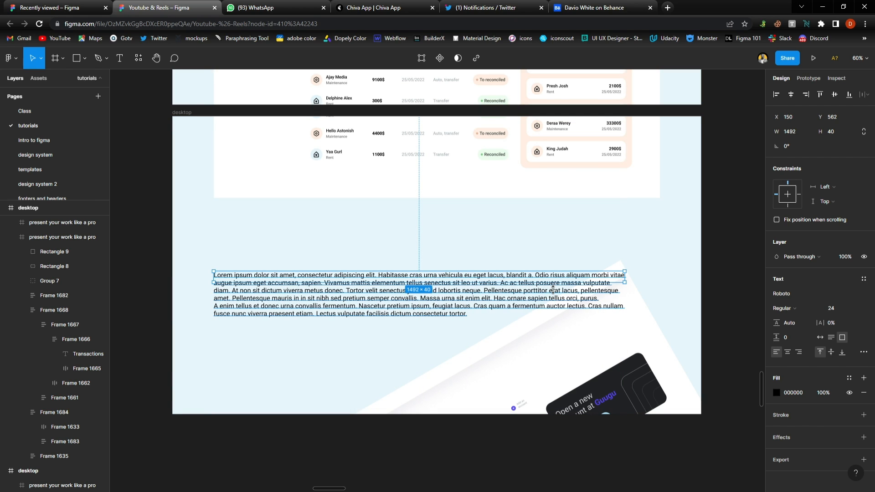
{"action": "left_click_drag", "start_coordinate": [552, 290], "coordinate": [545, 361]}
{"action": "left_click_drag", "start_coordinate": [628, 298], "coordinate": [408, 332]}
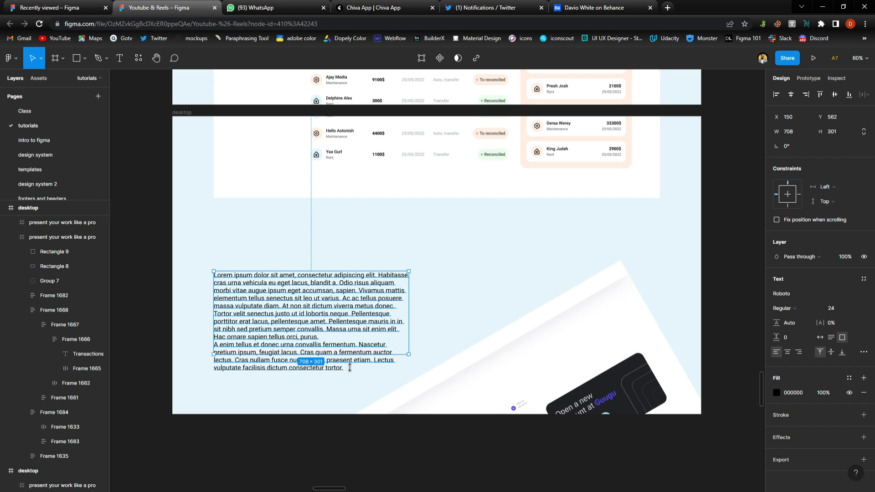
Delete the placeholder text after "massa vulputate diam." and shrink the text box to 157 high
{"action": "key", "text": "Return"}
{"action": "left_click_drag", "start_coordinate": [350, 367], "coordinate": [289, 315]}
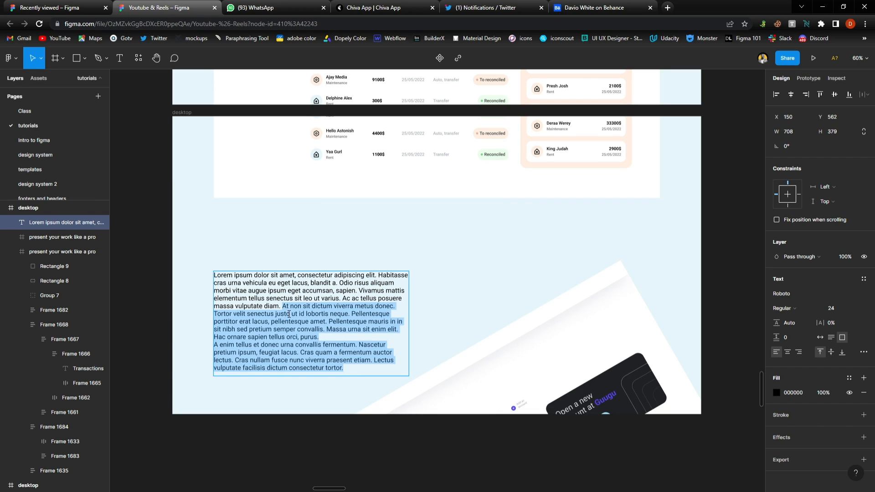
{"action": "key", "text": "BackSpace"}
{"action": "key", "text": "Escape"}
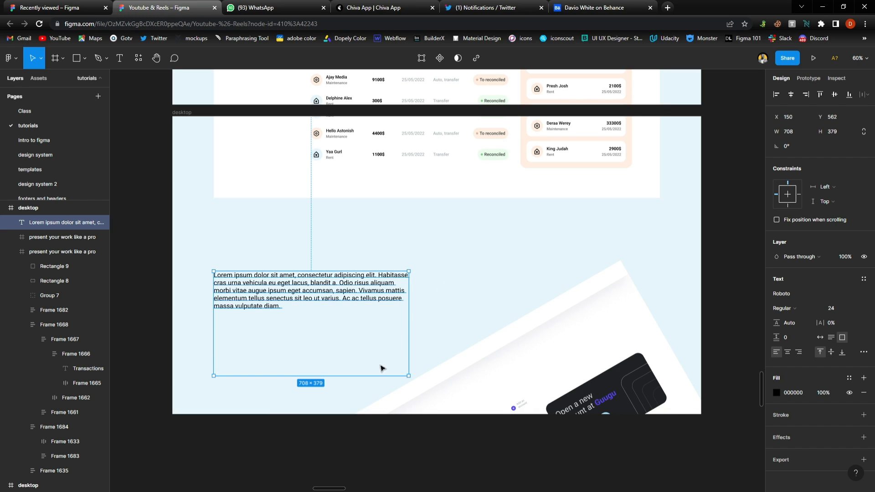
{"action": "left_click_drag", "start_coordinate": [362, 383], "coordinate": [362, 321]}
Move the placeholder paragraph down to Y 615, set its line height to 38 and extend its box to 195 high
{"action": "left_click_drag", "start_coordinate": [324, 292], "coordinate": [323, 306]}
{"action": "type", "text": "38"}
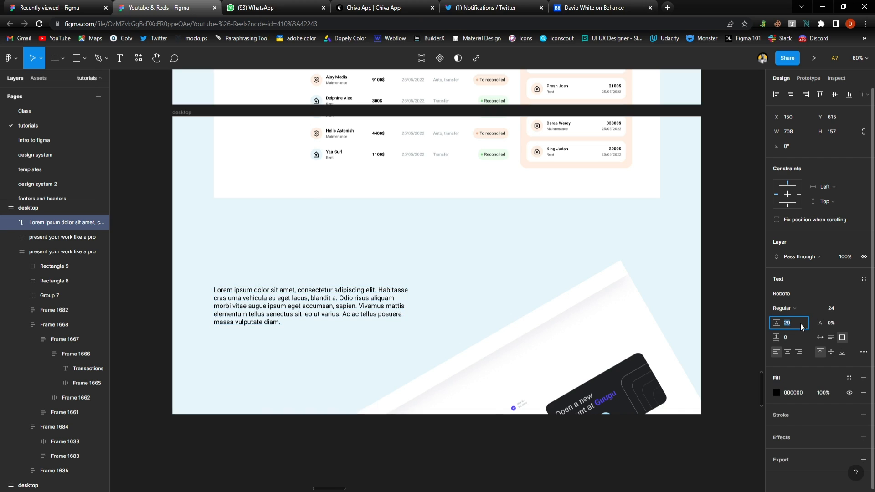
{"action": "key", "text": "Return"}
{"action": "left_click", "coordinate": [166, 275]}
{"action": "left_click", "coordinate": [299, 330]}
{"action": "left_click_drag", "start_coordinate": [298, 329], "coordinate": [286, 338]}
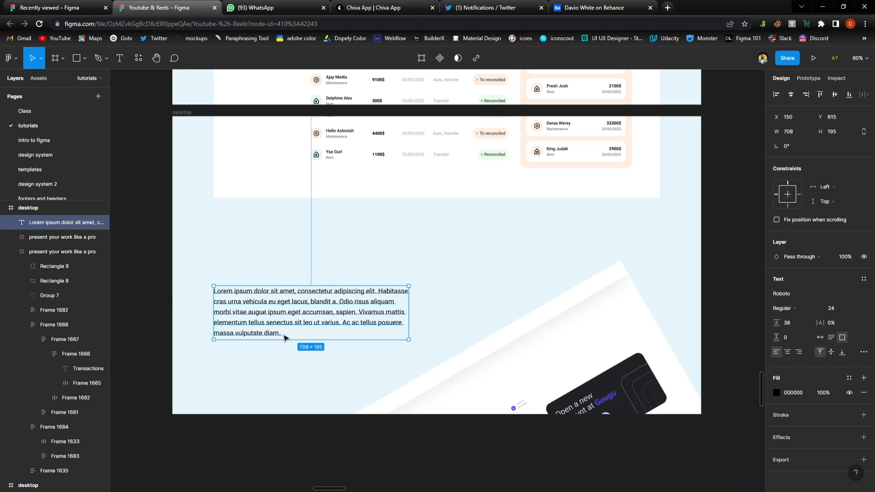
Duplicate the placeholder paragraph up to Y 542 and replace the copy's text with "Problem"
{"action": "left_click", "coordinate": [155, 238]}
{"action": "left_click", "coordinate": [285, 303]}
{"action": "left_click_drag", "start_coordinate": [286, 303], "coordinate": [290, 277]}
{"action": "key", "text": "Return"}
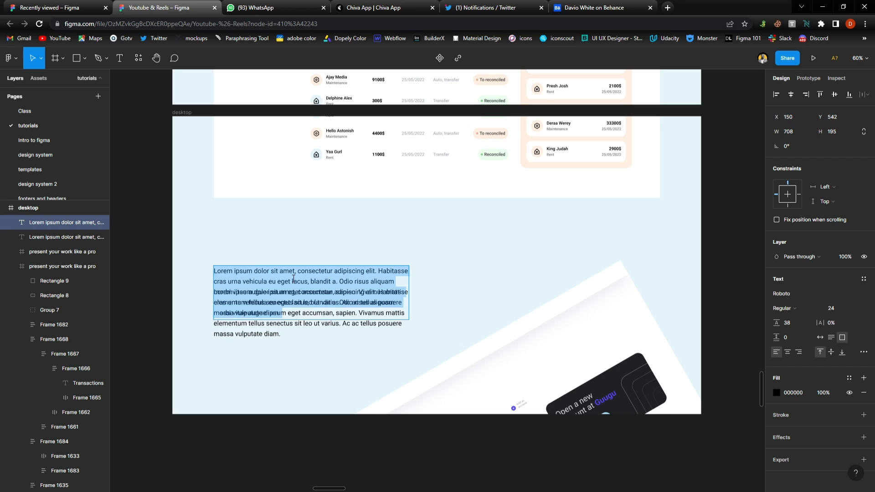
{"action": "type", "text": "Problem"}
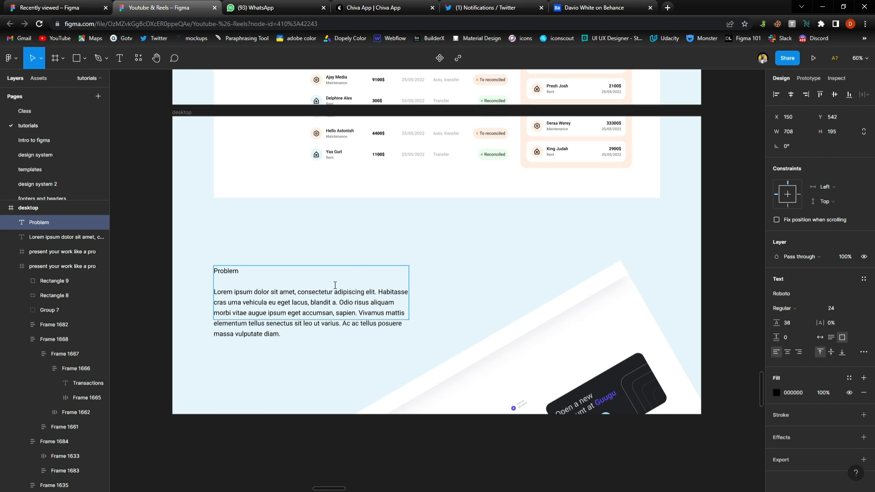
{"action": "key", "text": "Escape"}
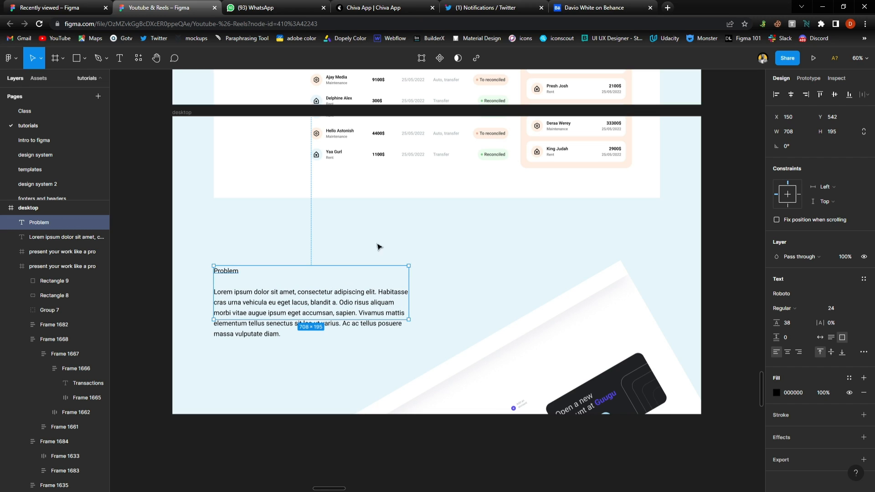
Set the Problem heading to auto width, size 36 and Bold, and move it down to Y 565 above the paragraph
{"action": "left_click", "coordinate": [820, 337]}
{"action": "left_click", "coordinate": [855, 309]}
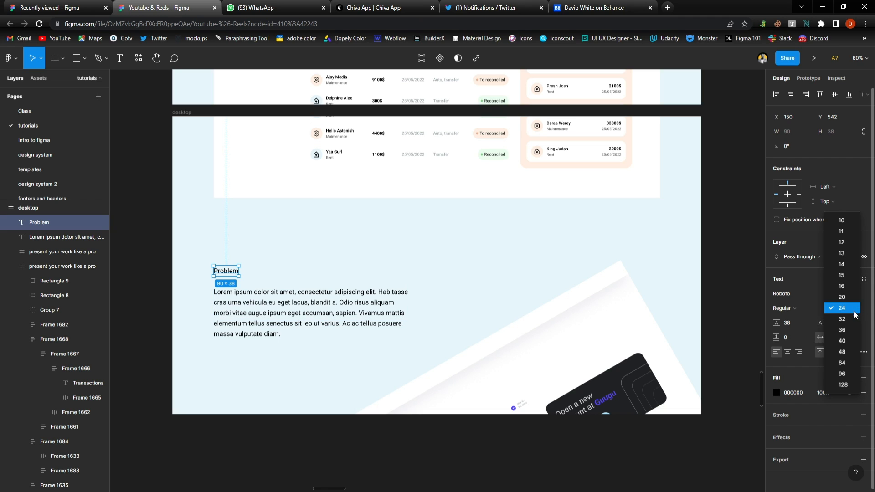
{"action": "left_click", "coordinate": [843, 330]}
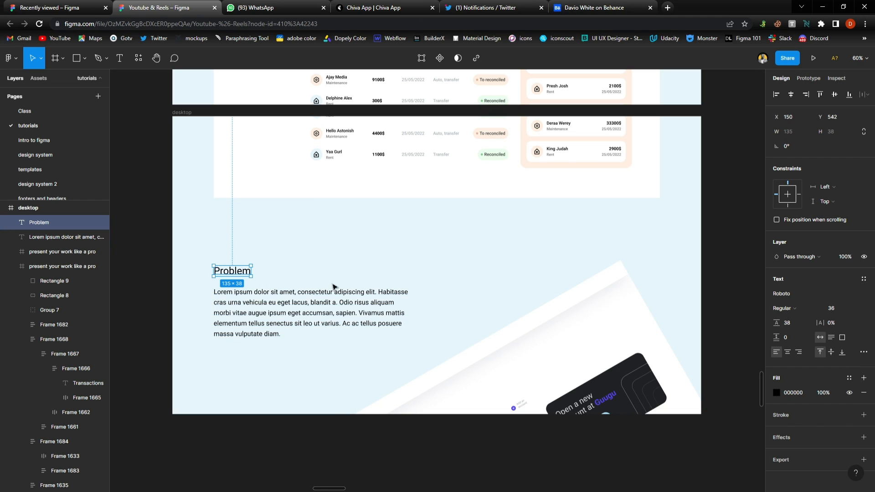
{"action": "left_click", "coordinate": [813, 310]}
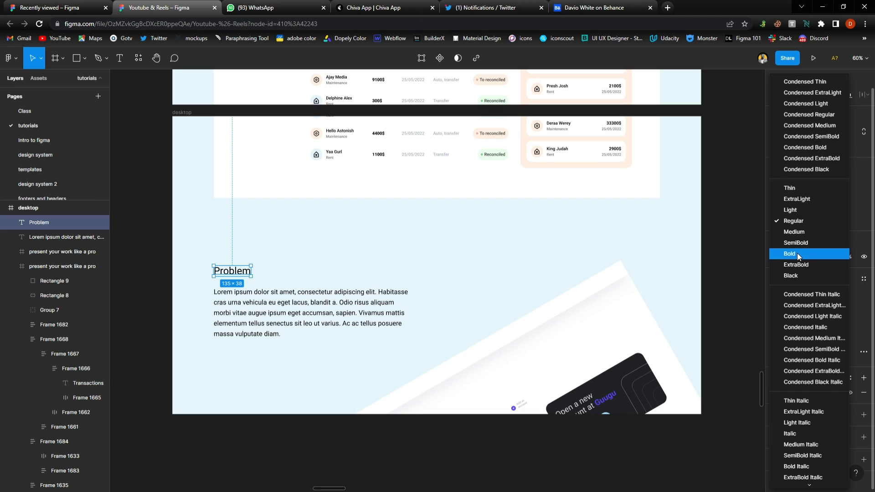
{"action": "left_click", "coordinate": [797, 253]}
{"action": "left_click_drag", "start_coordinate": [241, 274], "coordinate": [242, 281]}
{"action": "left_click", "coordinate": [243, 298]}
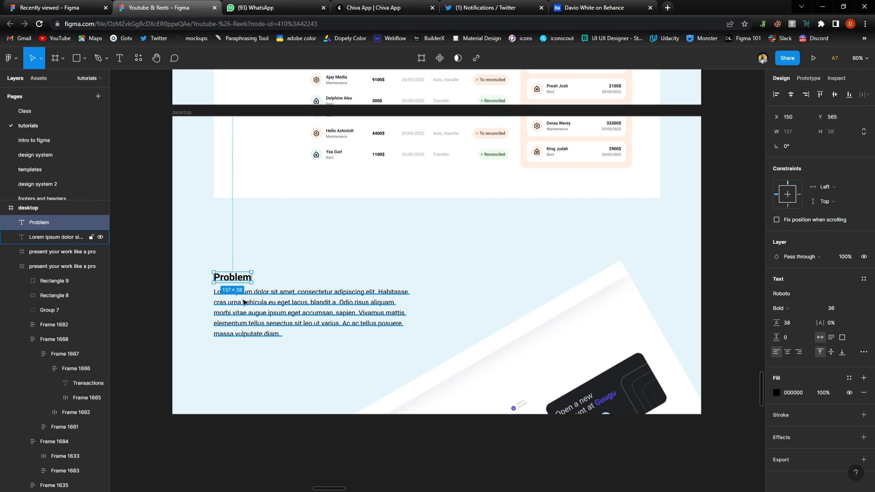
{"action": "left_click", "coordinate": [160, 251]}
Duplicate the Problem slide directly below itself, at Y 1680
{"action": "scroll", "coordinate": [265, 292], "scroll_direction": "down", "scroll_amount": 3}
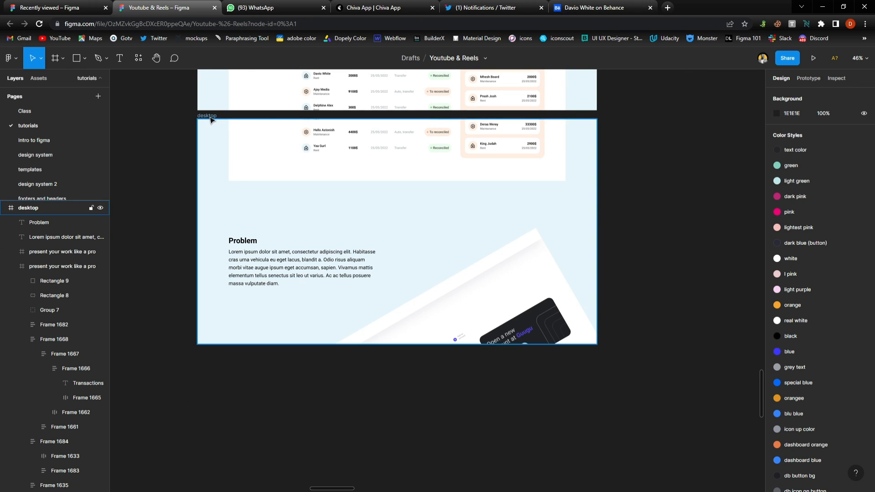
{"action": "left_click", "coordinate": [213, 123]}
{"action": "left_click_drag", "start_coordinate": [287, 192], "coordinate": [291, 363]}
{"action": "scroll", "coordinate": [303, 342], "scroll_direction": "down", "scroll_amount": 3}
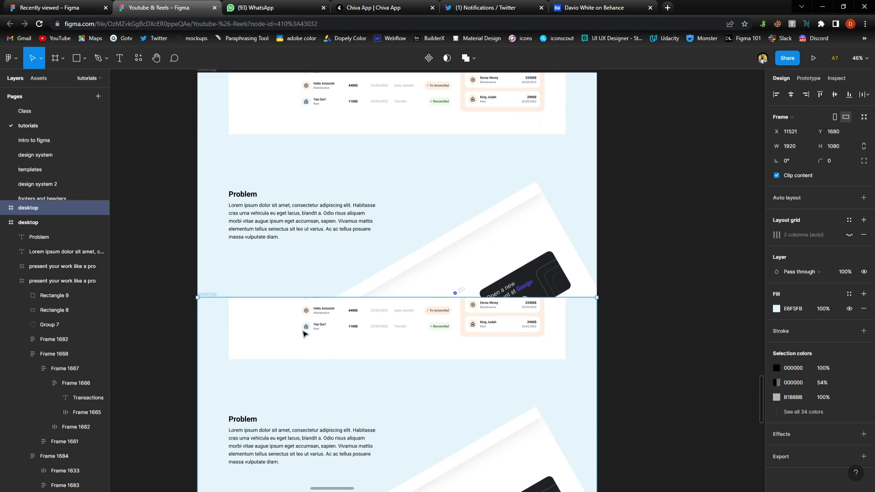
Delete the straight and the tilted dashboard copies from the new lower slide
{"action": "left_click", "coordinate": [401, 329]}
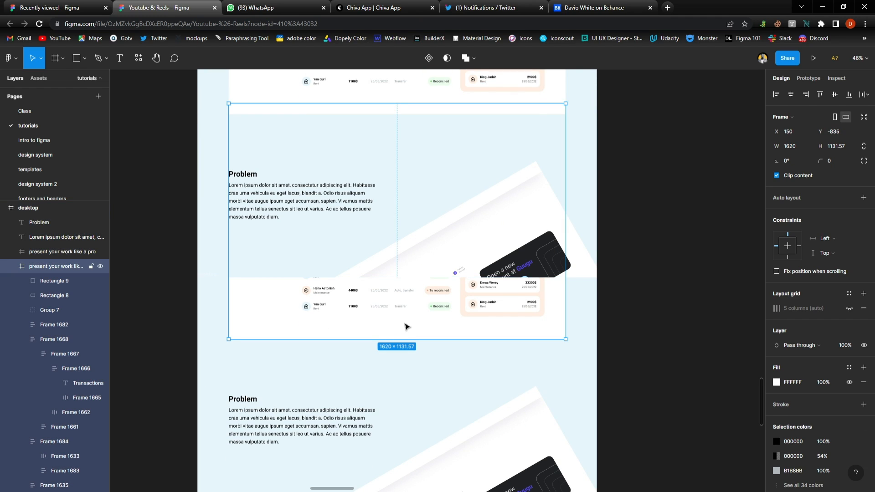
{"action": "key", "text": "Delete"}
{"action": "left_click", "coordinate": [515, 435]}
{"action": "key", "text": "Delete"}
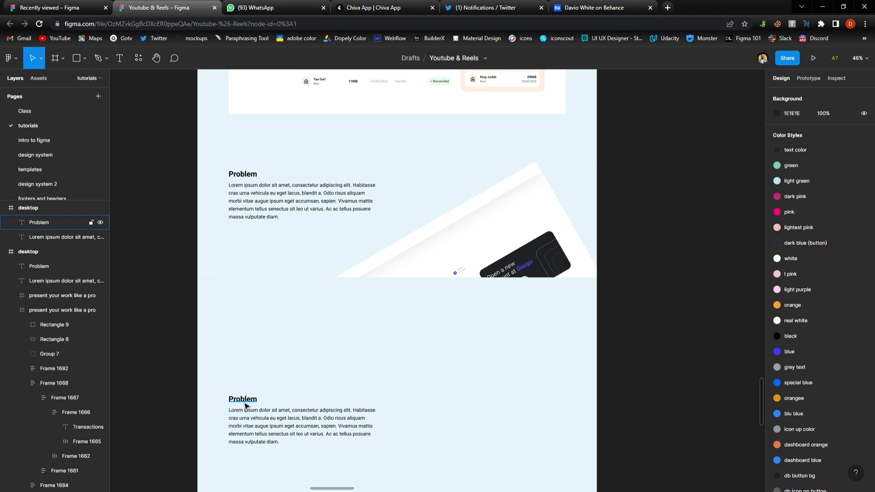
Move the tilted dashboard on the Problem slide up toward the slide's edge, to X 351, Y 1165
{"action": "scroll", "coordinate": [469, 235], "scroll_direction": "down", "scroll_amount": 3}
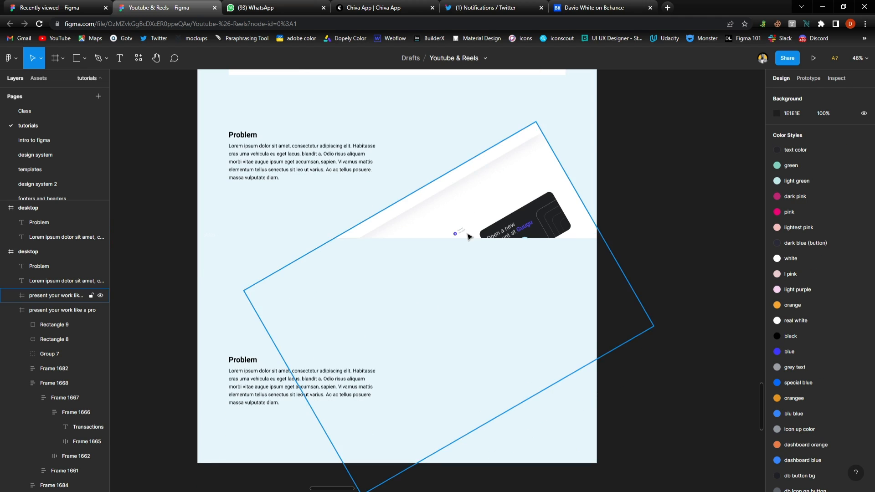
{"action": "left_click", "coordinate": [475, 205]}
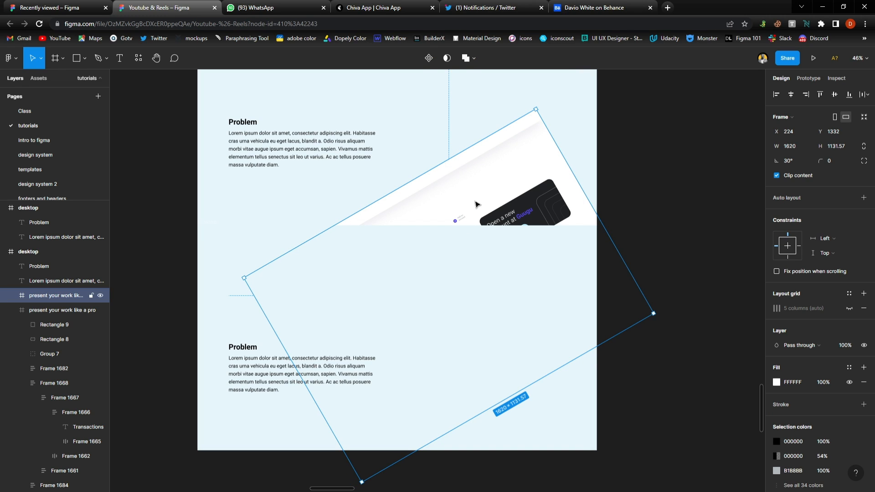
{"action": "left_click_drag", "start_coordinate": [480, 202], "coordinate": [505, 170]}
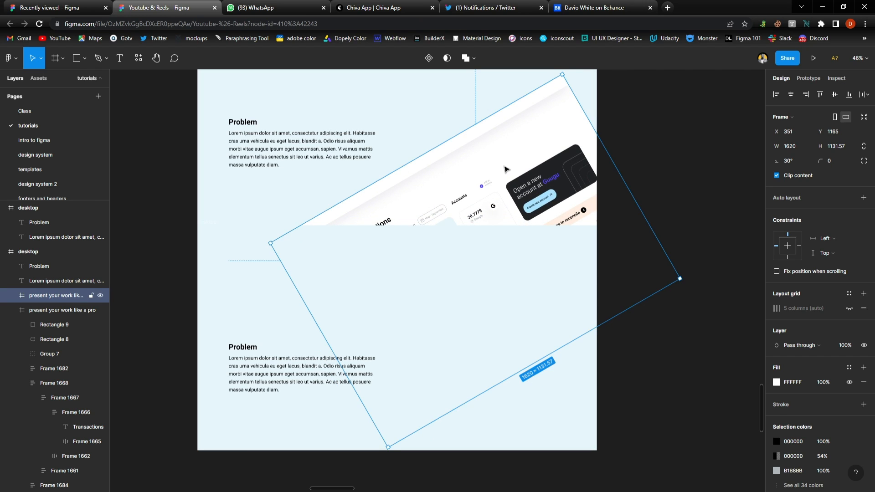
Move the heading and paragraph on the new lower slide down, with the paragraph at Y 782
{"action": "left_click", "coordinate": [257, 351]}
{"action": "left_click", "coordinate": [277, 364], "text": "shift"}
{"action": "left_click_drag", "start_coordinate": [277, 364], "coordinate": [275, 399]}
Move the tilted dashboard on the Problem slide further, to X 375, Y 1136, exposing more of its cards
{"action": "left_click", "coordinate": [435, 197]}
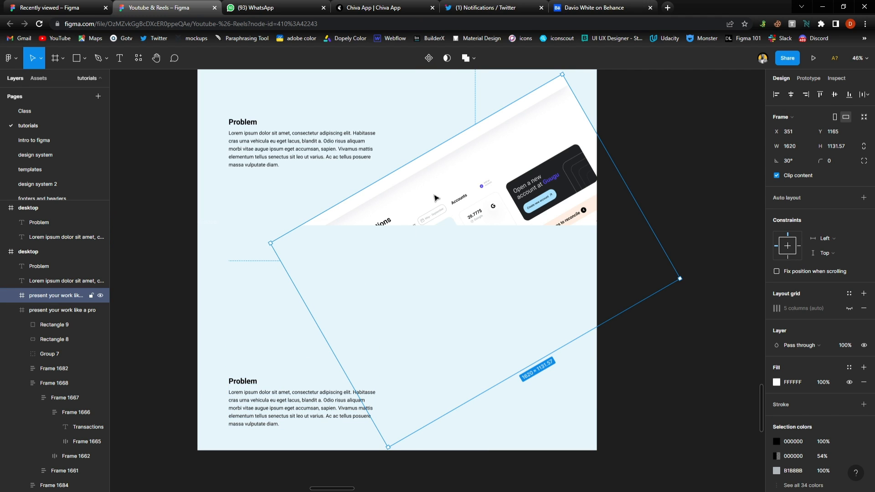
{"action": "left_click_drag", "start_coordinate": [435, 197], "coordinate": [446, 183]}
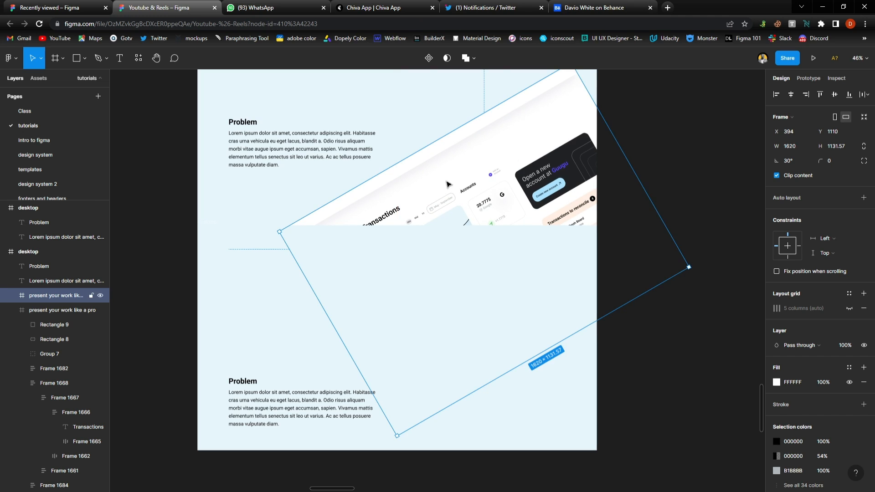
{"action": "scroll", "coordinate": [446, 183], "scroll_direction": "up", "scroll_amount": 2}
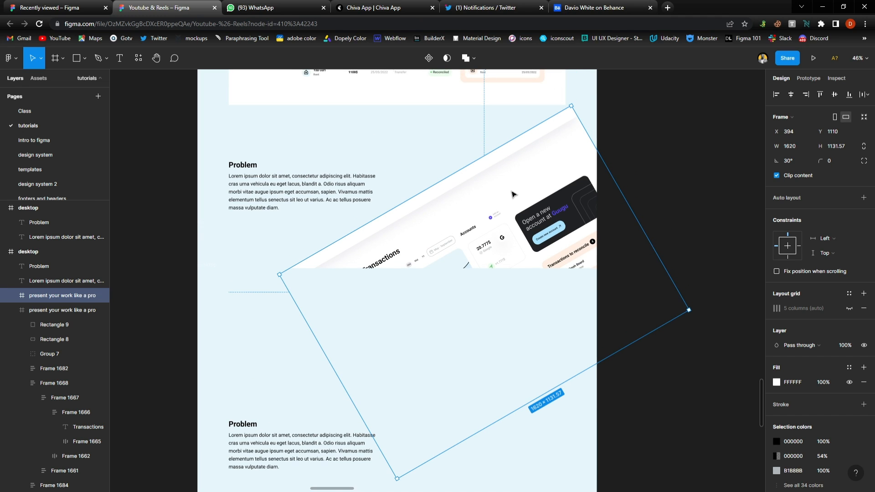
{"action": "left_click_drag", "start_coordinate": [514, 195], "coordinate": [510, 197]}
Resize the paragraph box on the Problem slide to 619 × 239 so it clears the tilted dashboard
{"action": "left_click", "coordinate": [372, 195]}
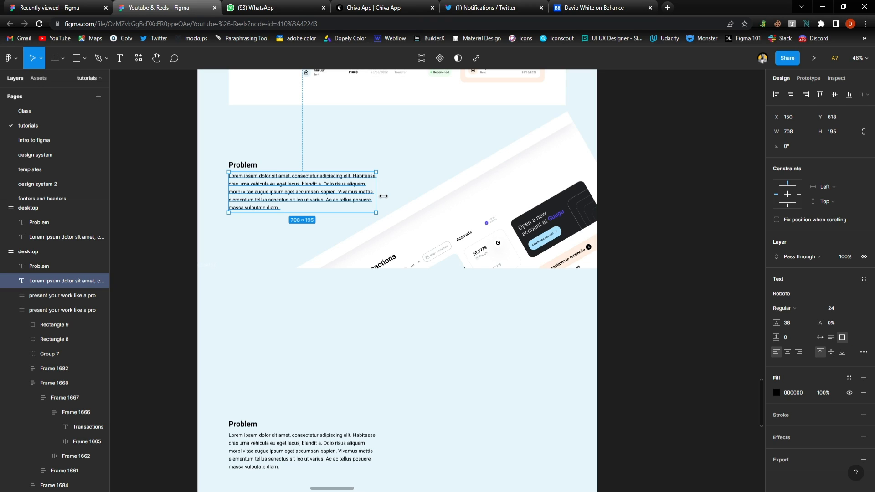
{"action": "left_click_drag", "start_coordinate": [383, 196], "coordinate": [363, 198]}
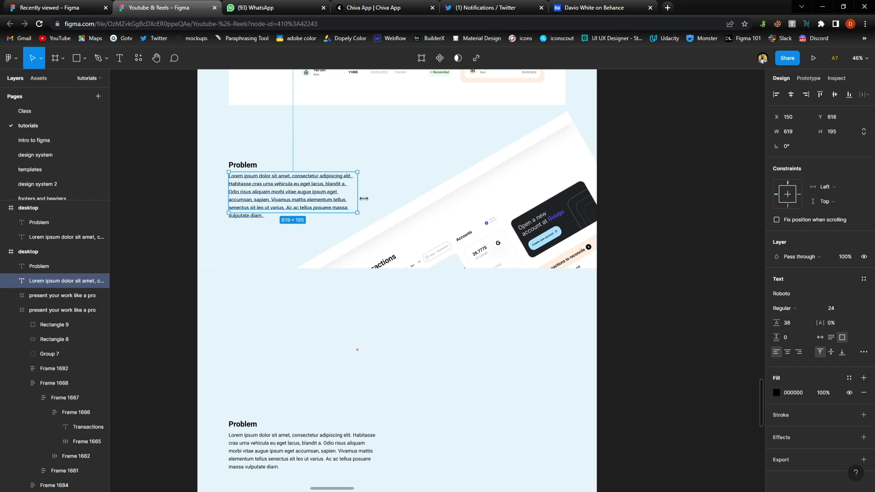
{"action": "left_click_drag", "start_coordinate": [290, 219], "coordinate": [290, 230]}
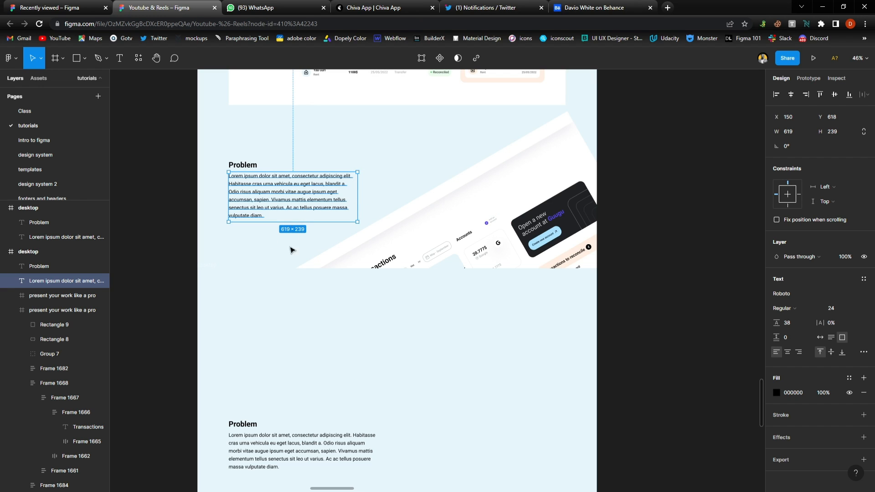
{"action": "left_click", "coordinate": [135, 245]}
Delete the Problem heading and its paragraph from the new lower slide
{"action": "scroll", "coordinate": [289, 337], "scroll_direction": "down", "scroll_amount": 3}
{"action": "left_click", "coordinate": [275, 312]}
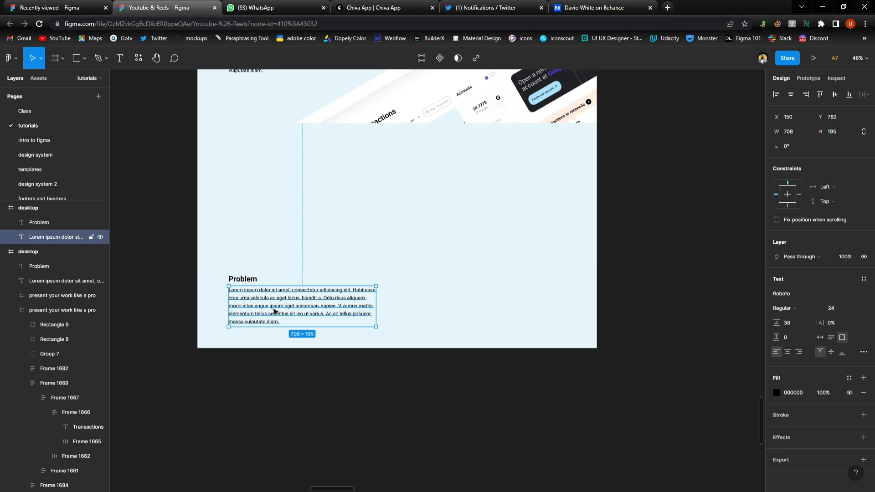
{"action": "left_click_drag", "start_coordinate": [178, 265], "coordinate": [283, 312]}
{"action": "key", "text": "Delete"}
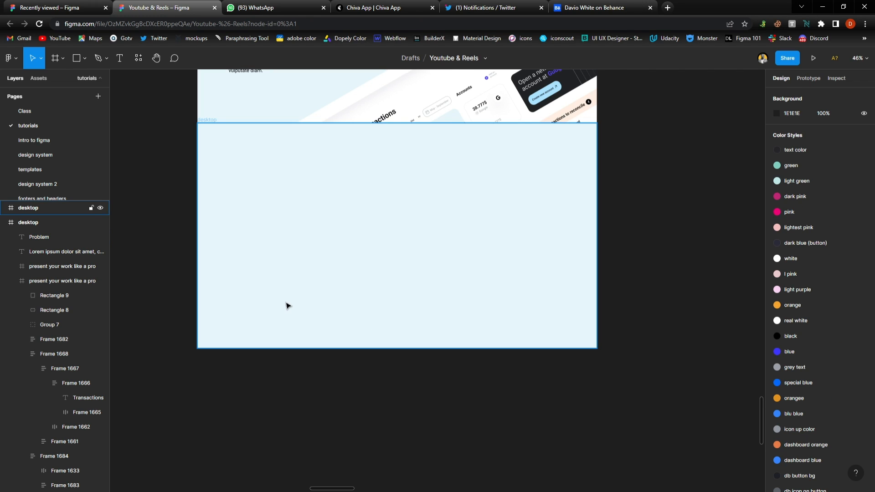
Duplicate the Problem heading and resized paragraph onto the empty lower slide, with the heading at X 150, Y 671
{"action": "scroll", "coordinate": [287, 304], "scroll_direction": "up", "scroll_amount": 3}
{"action": "left_click_drag", "start_coordinate": [256, 232], "coordinate": [246, 219]}
{"action": "left_click_drag", "start_coordinate": [272, 187], "coordinate": [255, 425]}
{"action": "scroll", "coordinate": [254, 425], "scroll_direction": "down", "scroll_amount": 1}
{"action": "scroll", "coordinate": [254, 426], "scroll_direction": "down", "scroll_amount": 1}
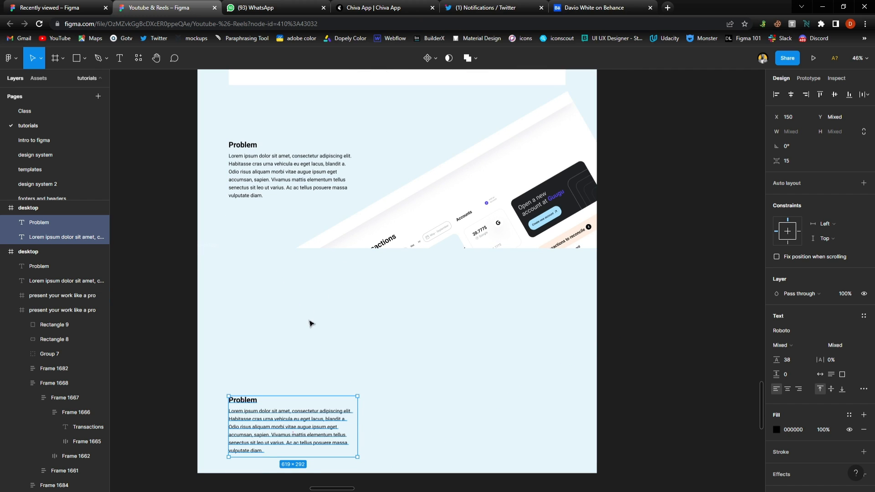
{"action": "scroll", "coordinate": [328, 318], "scroll_direction": "down", "scroll_amount": 3}
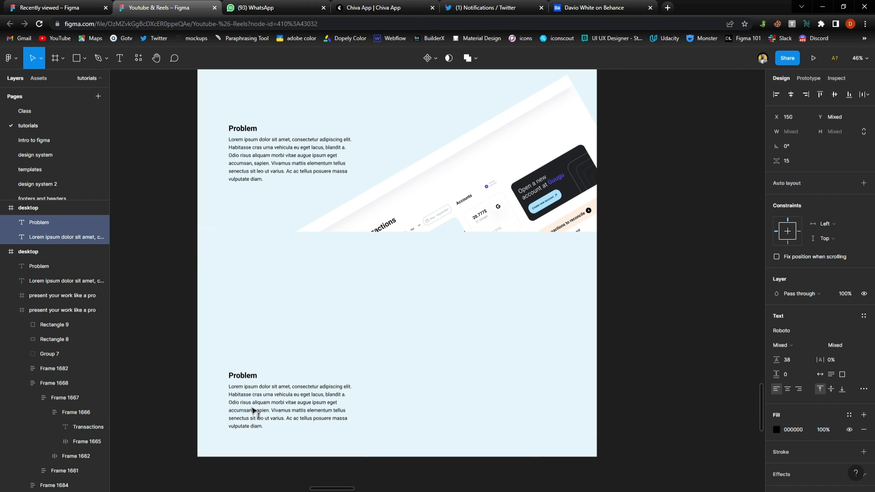
Duplicate the tilted dashboard and move the copy into the lower slide's frame so the design continues across both slides
{"action": "left_click", "coordinate": [410, 194]}
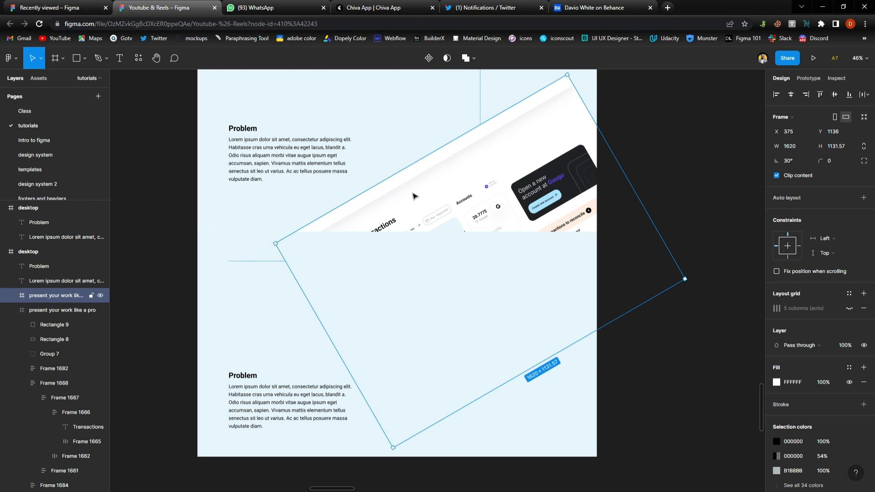
{"action": "key", "text": "ctrl+d"}
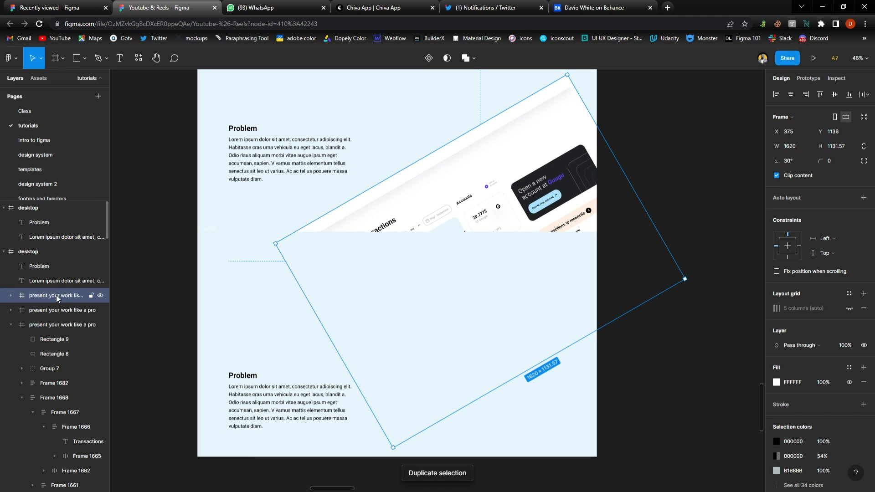
{"action": "left_click_drag", "start_coordinate": [57, 299], "coordinate": [73, 244]}
{"action": "left_click", "coordinate": [135, 274]}
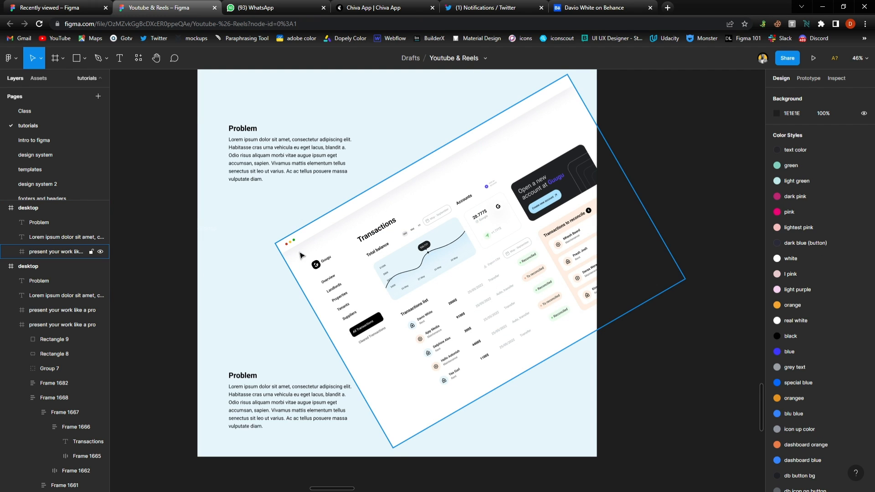
Move the lower slide down to Y 1722 to leave a gap beneath the Problem slide
{"action": "scroll", "coordinate": [316, 264], "scroll_direction": "up", "scroll_amount": 1}
{"action": "scroll", "coordinate": [316, 264], "scroll_direction": "down", "scroll_amount": 4}
{"action": "scroll", "coordinate": [316, 262], "scroll_direction": "up", "scroll_amount": 2}
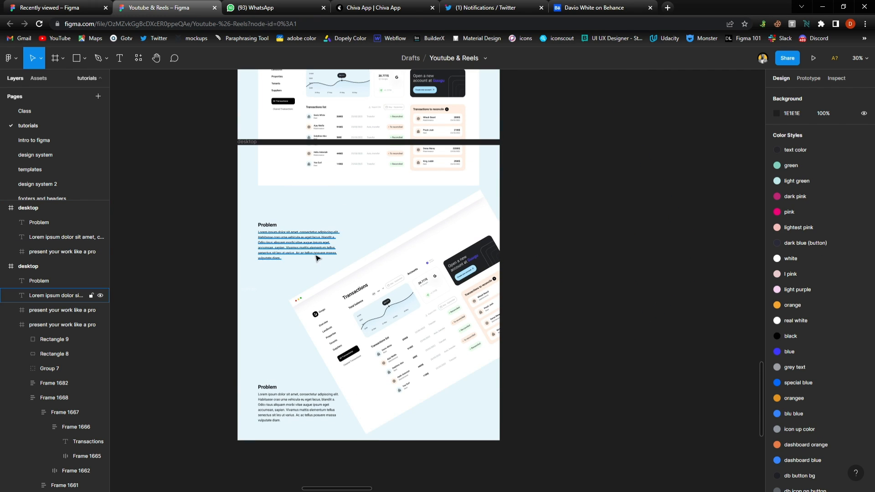
{"action": "scroll", "coordinate": [306, 286], "scroll_direction": "up", "scroll_amount": 3}
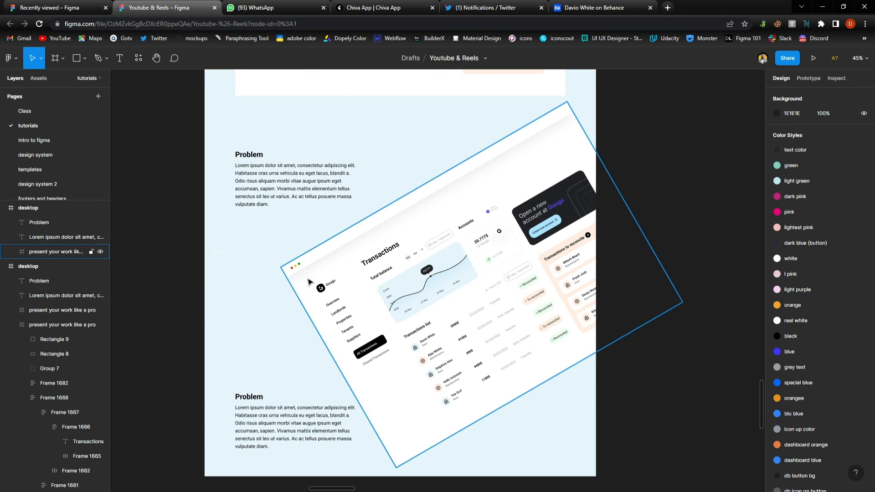
{"action": "left_click", "coordinate": [219, 259]}
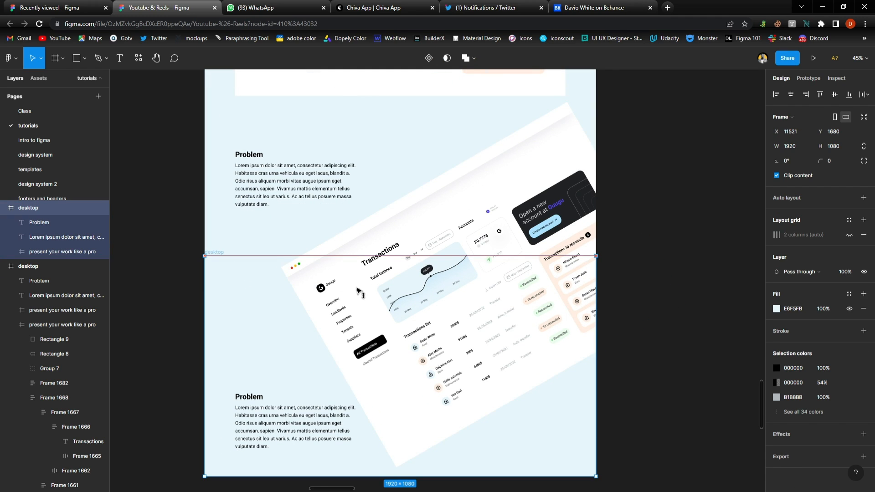
{"action": "left_click_drag", "start_coordinate": [358, 287], "coordinate": [357, 299]}
{"action": "scroll", "coordinate": [357, 296], "scroll_direction": "up", "scroll_amount": 2}
{"action": "left_click_drag", "start_coordinate": [354, 385], "coordinate": [354, 378]}
{"action": "scroll", "coordinate": [354, 378], "scroll_direction": "down", "scroll_amount": 3}
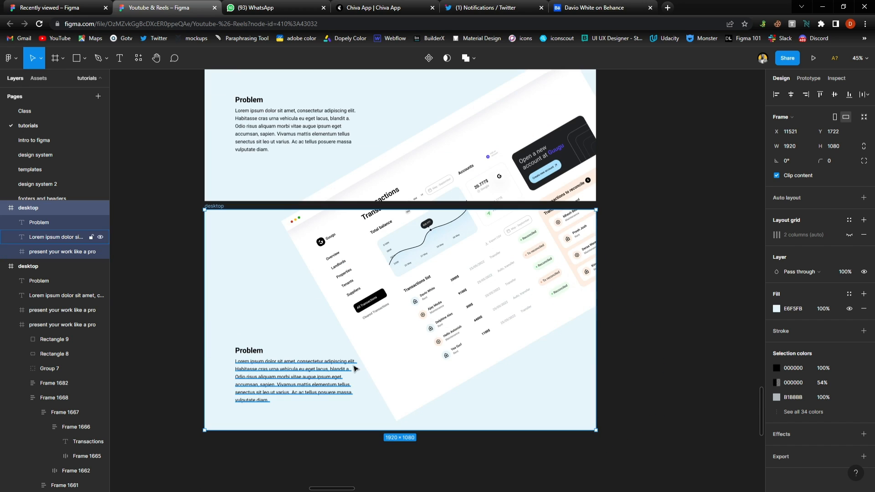
{"action": "left_click", "coordinate": [695, 310]}
Replace the lower slide's heading text with "Solution"
{"action": "scroll", "coordinate": [518, 387], "scroll_direction": "down", "scroll_amount": 1}
{"action": "left_click", "coordinate": [263, 312]}
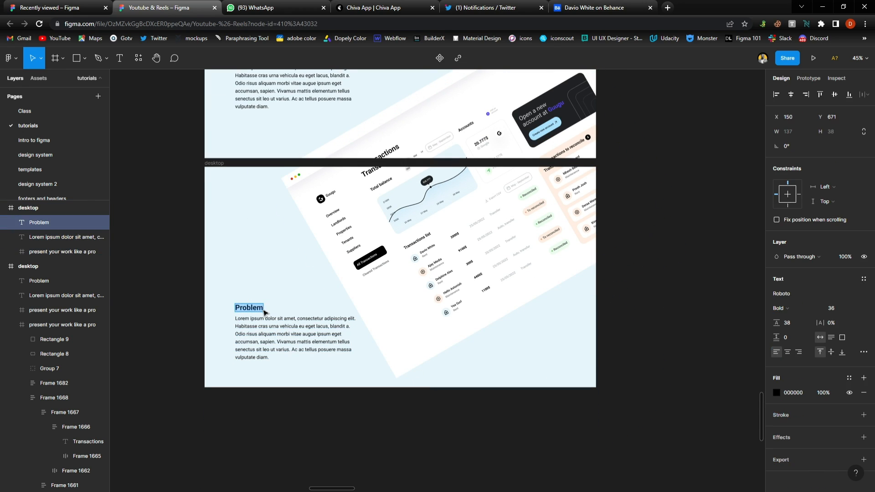
{"action": "type", "text": "Solution"}
{"action": "left_click", "coordinate": [157, 298]}
Examine the stacked slides and how the straight and tilted dashboards continue from one slide to the next
{"action": "scroll", "coordinate": [356, 337], "scroll_direction": "up", "scroll_amount": 5}
{"action": "scroll", "coordinate": [356, 337], "scroll_direction": "up", "scroll_amount": 1}
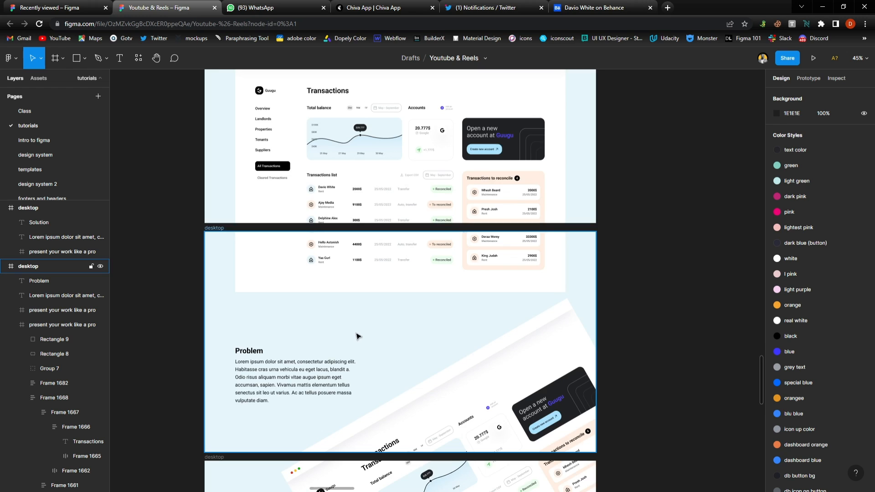
{"action": "scroll", "coordinate": [355, 337], "scroll_direction": "down", "scroll_amount": 3}
{"action": "scroll", "coordinate": [357, 338], "scroll_direction": "up", "scroll_amount": 2}
{"action": "scroll", "coordinate": [357, 338], "scroll_direction": "down", "scroll_amount": 3}
{"action": "scroll", "coordinate": [348, 337], "scroll_direction": "down", "scroll_amount": 2}
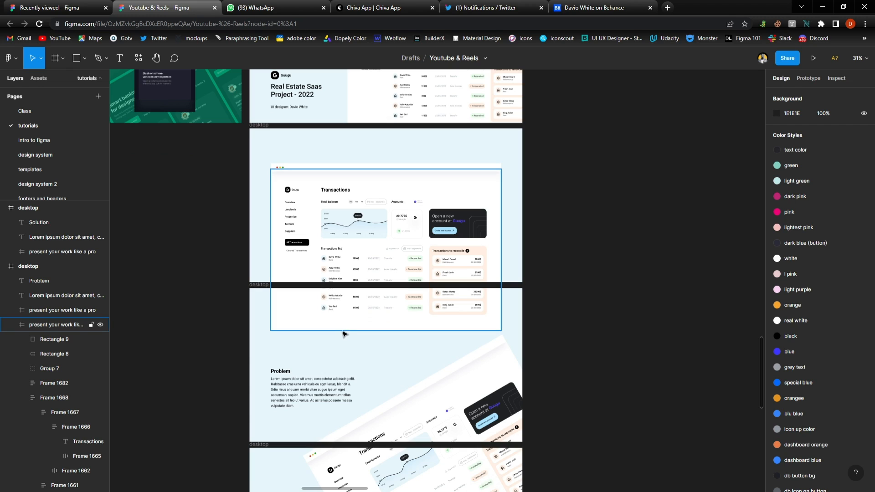
{"action": "scroll", "coordinate": [342, 332], "scroll_direction": "down", "scroll_amount": 1}
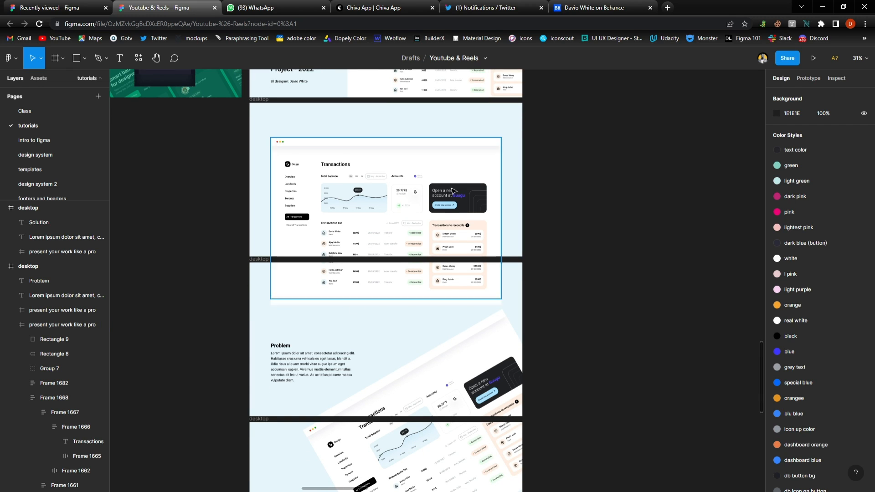
{"action": "scroll", "coordinate": [376, 262], "scroll_direction": "down", "scroll_amount": 5}
{"action": "scroll", "coordinate": [374, 283], "scroll_direction": "down", "scroll_amount": 1}
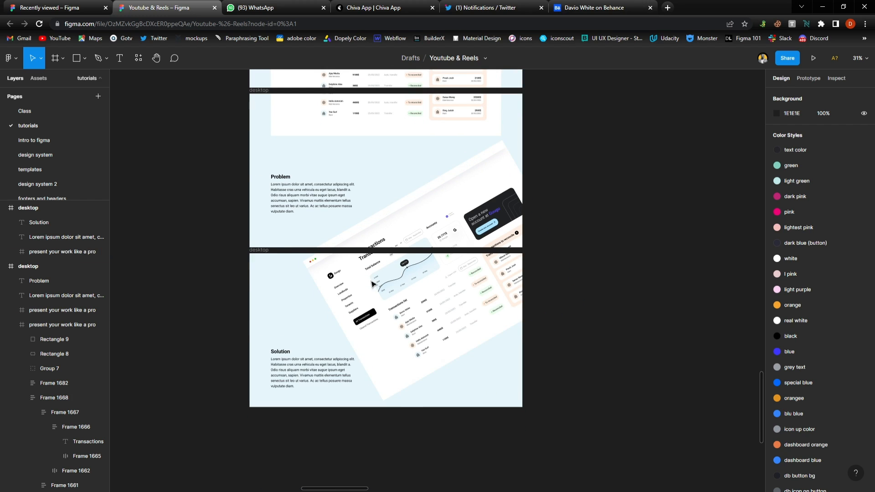
{"action": "scroll", "coordinate": [260, 268], "scroll_direction": "down", "scroll_amount": 1}
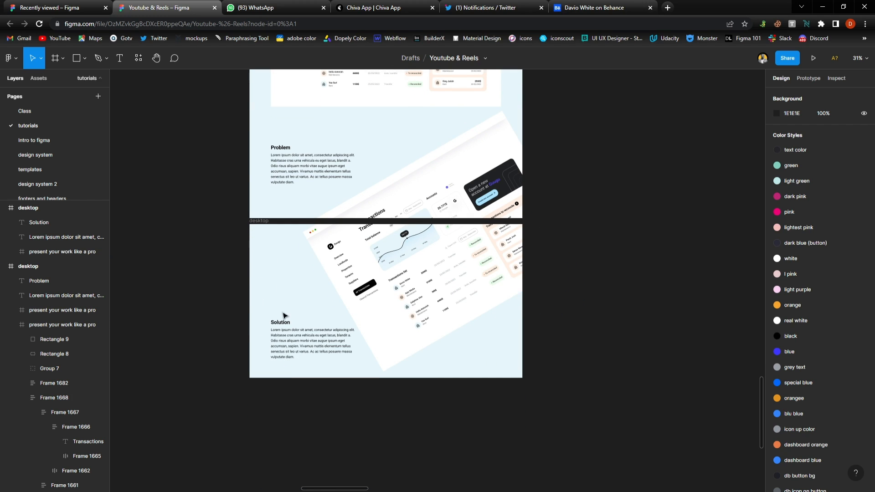
{"action": "left_click", "coordinate": [333, 238]}
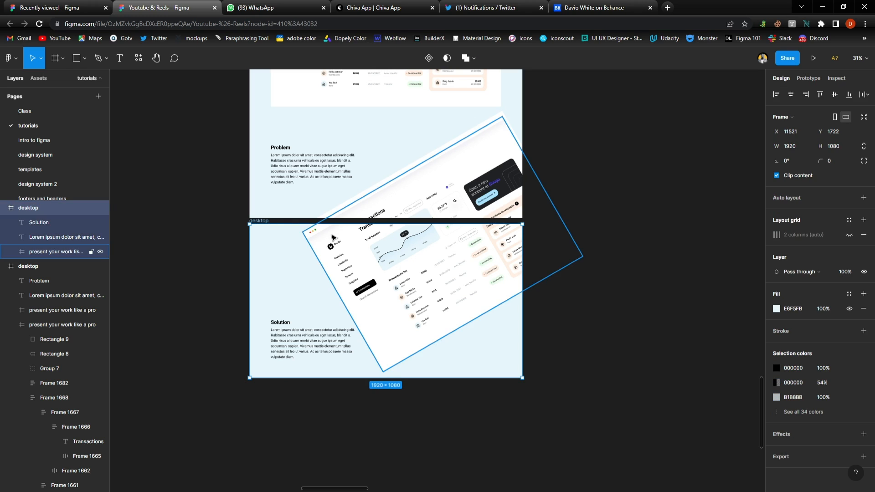
Duplicate the Solution frame directly below the original and rotate the copy's dashboard mockup to 90°
{"action": "left_click_drag", "start_coordinate": [372, 243], "coordinate": [379, 403]}
{"action": "scroll", "coordinate": [385, 392], "scroll_direction": "down", "scroll_amount": 3}
{"action": "left_click", "coordinate": [385, 377]}
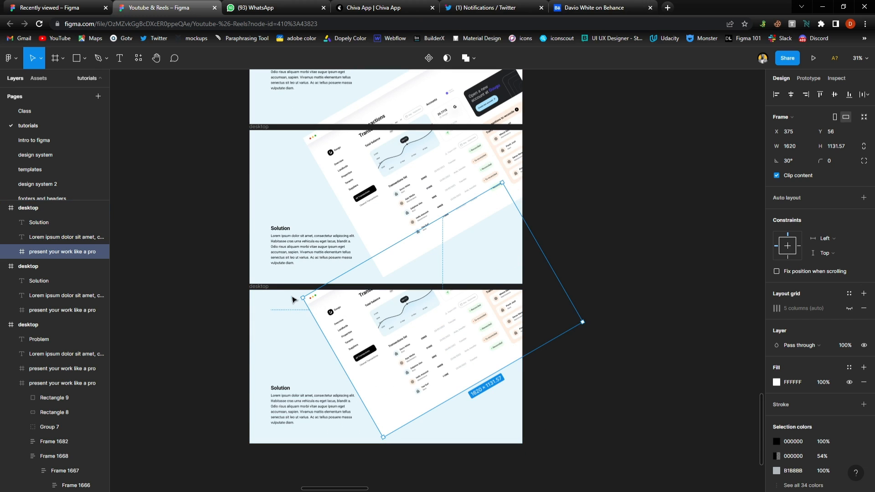
{"action": "left_click_drag", "start_coordinate": [304, 303], "coordinate": [377, 410]}
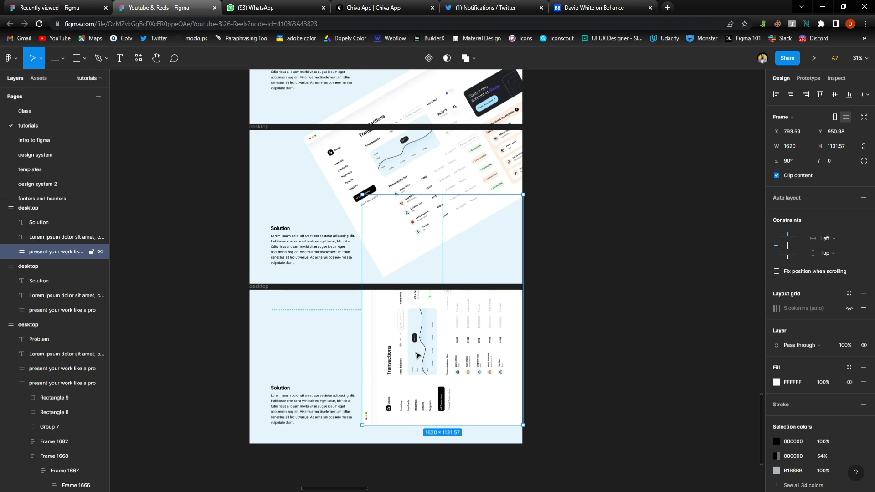
Move the rotated mockup down to Y 1751 and raise the Solution heading and paragraph so the heading sits at Y 394
{"action": "scroll", "coordinate": [437, 324], "scroll_direction": "down", "scroll_amount": 5}
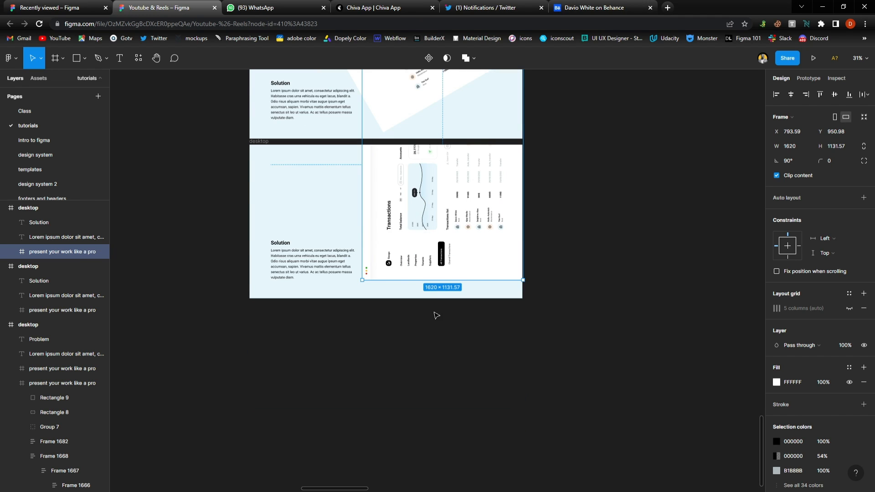
{"action": "left_click_drag", "start_coordinate": [407, 160], "coordinate": [424, 206]}
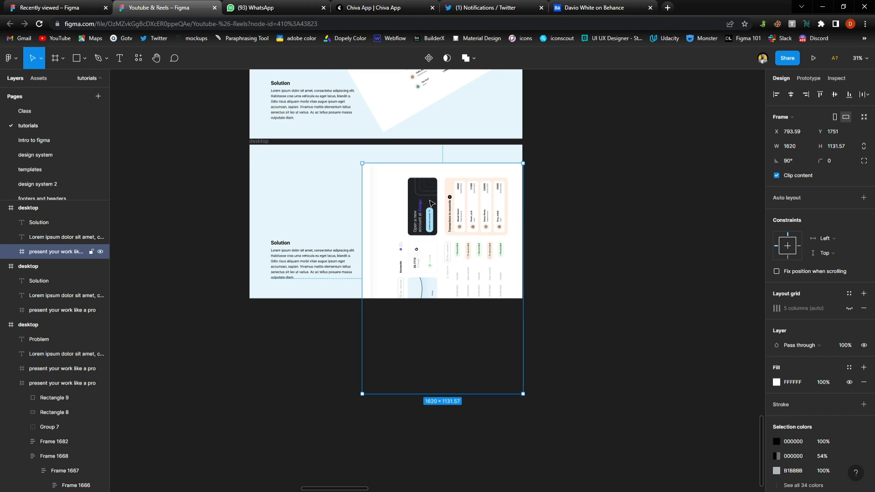
{"action": "left_click_drag", "start_coordinate": [218, 233], "coordinate": [292, 224]}
{"action": "scroll", "coordinate": [387, 218], "scroll_direction": "up", "scroll_amount": 5}
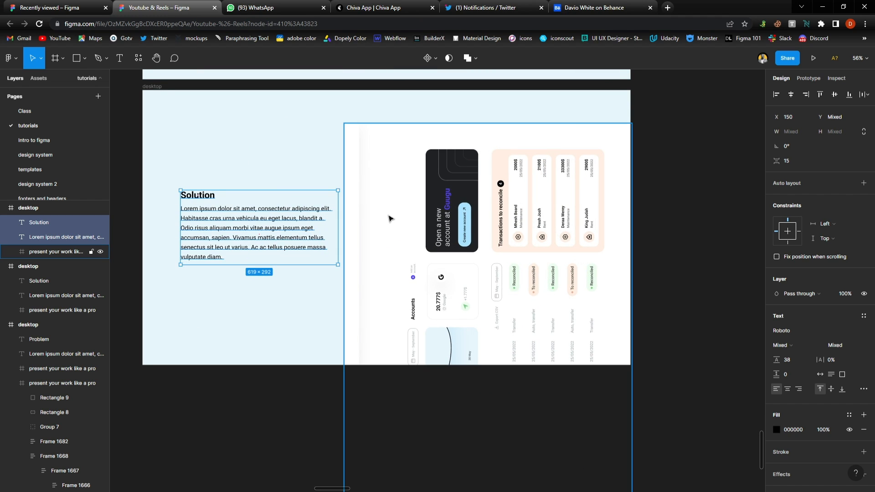
Reposition the rotated mockup in the new frame to X 769 and Y 1830
{"action": "left_click", "coordinate": [516, 213]}
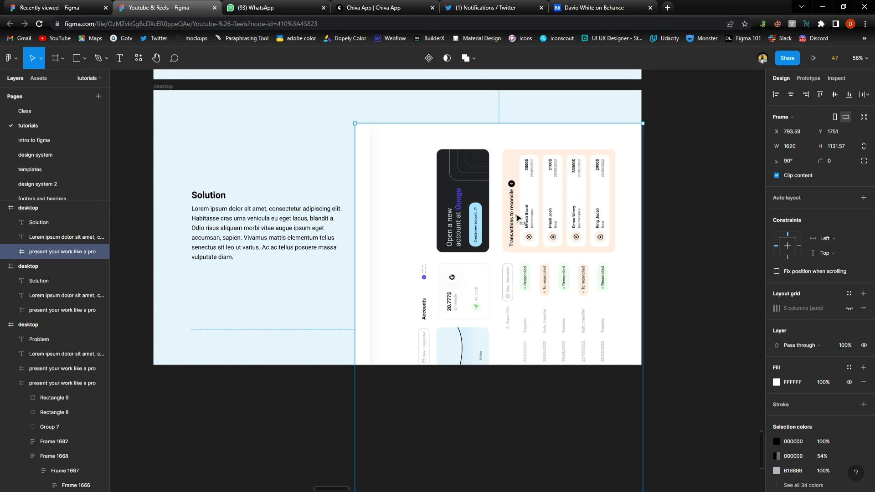
{"action": "left_click_drag", "start_coordinate": [518, 218], "coordinate": [516, 218]}
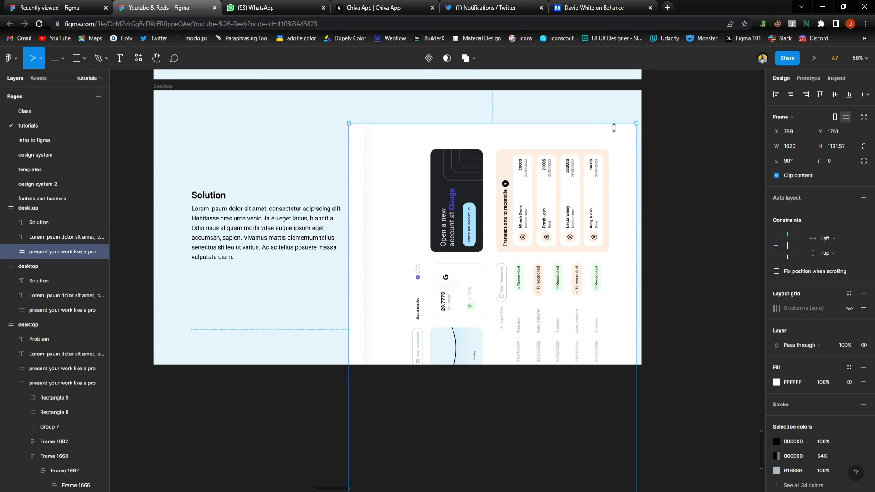
{"action": "left_click", "coordinate": [670, 138]}
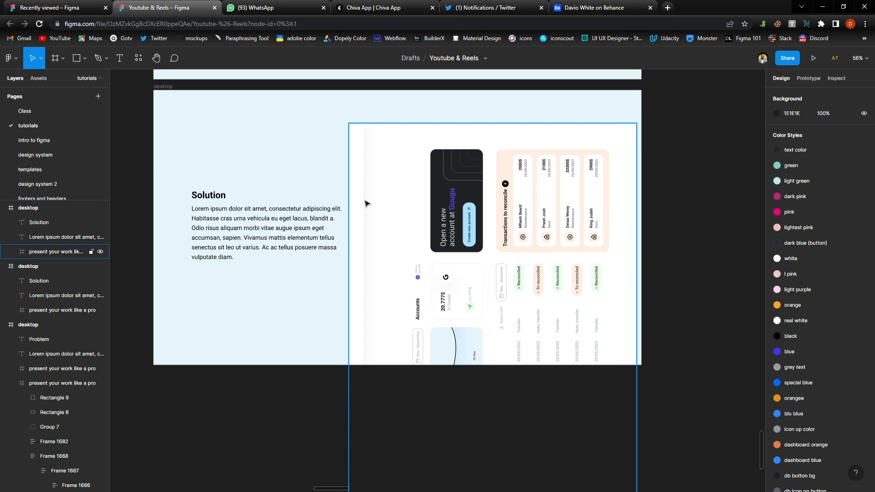
{"action": "left_click", "coordinate": [486, 207]}
{"action": "left_click_drag", "start_coordinate": [488, 180], "coordinate": [494, 200]}
{"action": "scroll", "coordinate": [494, 201], "scroll_direction": "down", "scroll_amount": 3}
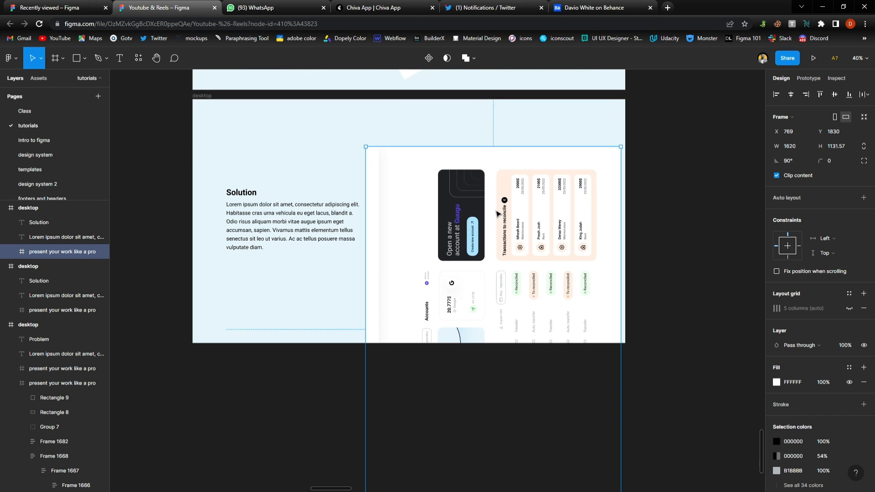
{"action": "left_click", "coordinate": [650, 175]}
{"action": "scroll", "coordinate": [456, 228], "scroll_direction": "up", "scroll_amount": 3}
{"action": "scroll", "coordinate": [430, 240], "scroll_direction": "down", "scroll_amount": 1}
{"action": "scroll", "coordinate": [430, 241], "scroll_direction": "down", "scroll_amount": 1}
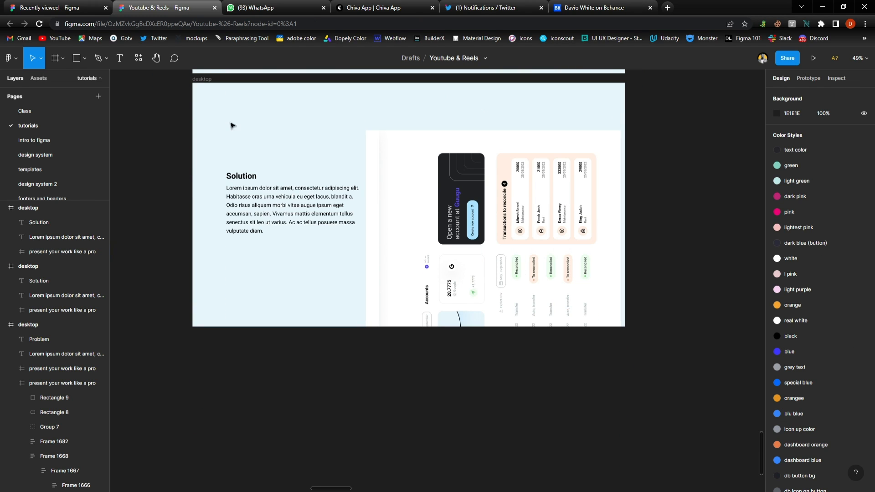
Replace the new frame's "Solution" heading with "Wallet"
{"action": "left_click", "coordinate": [245, 181]}
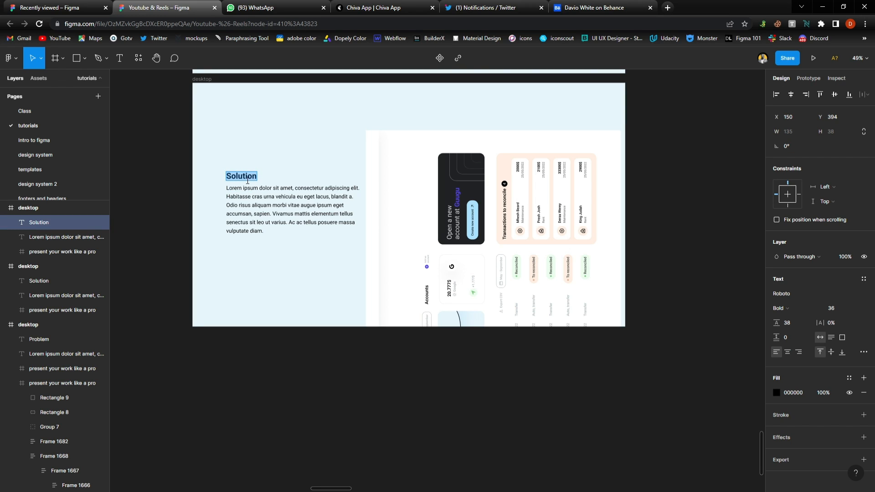
{"action": "type", "text": "Wallet"}
{"action": "left_click", "coordinate": [141, 158]}
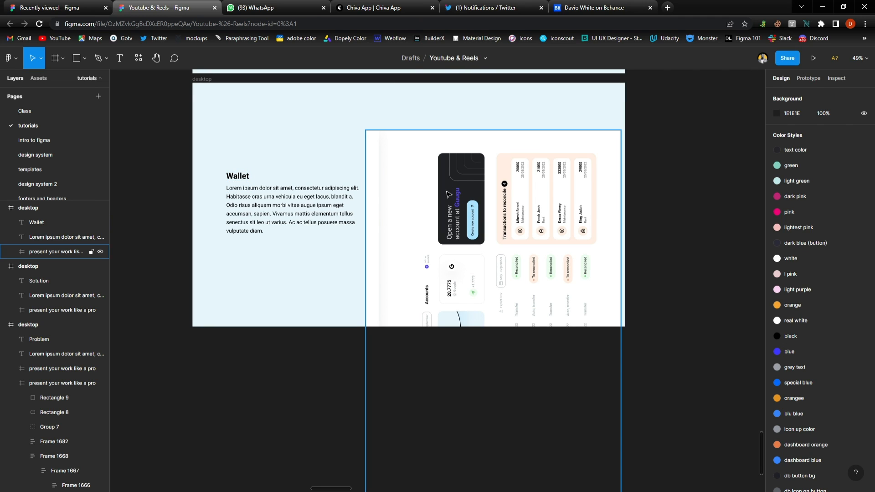
Duplicate the Wallet frame below itself and place the copy flush against its lower edge at Y 3924
{"action": "left_click", "coordinate": [203, 80]}
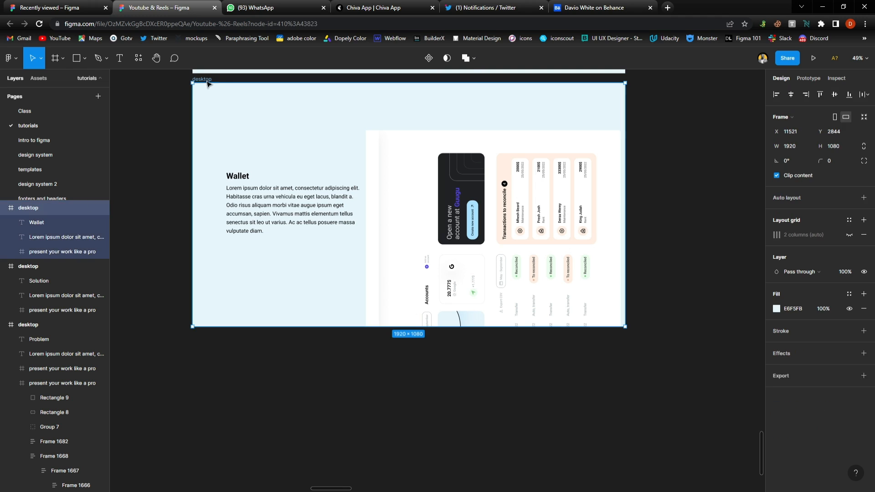
{"action": "left_click_drag", "start_coordinate": [335, 135], "coordinate": [323, 371]}
{"action": "scroll", "coordinate": [434, 296], "scroll_direction": "down", "scroll_amount": 3}
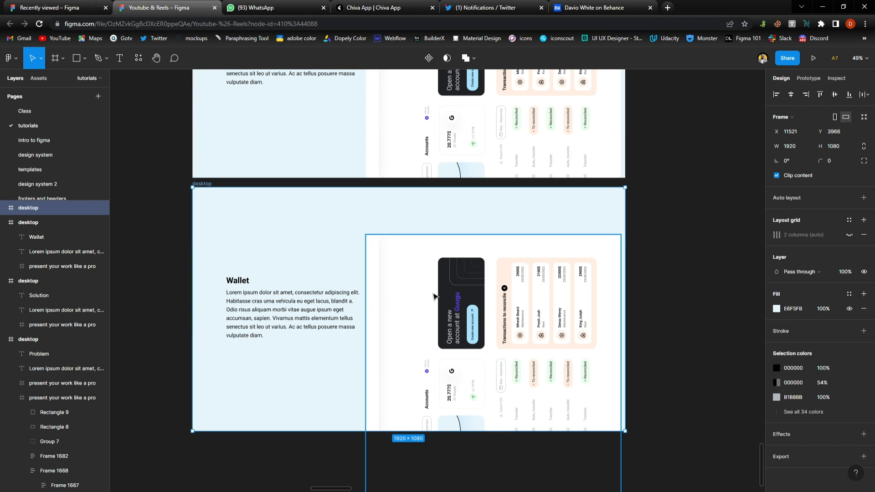
{"action": "left_click_drag", "start_coordinate": [332, 230], "coordinate": [334, 221]}
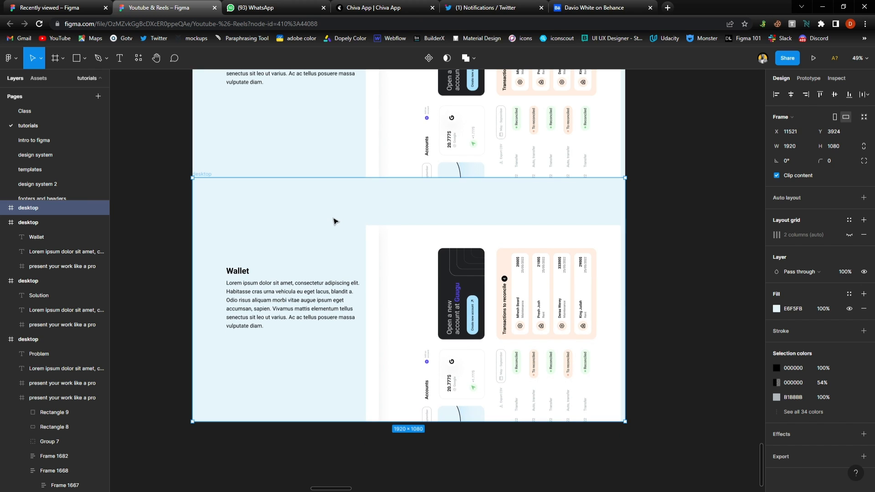
Replace the copied frame's mockup with a duplicate of the Wallet mockup in the same canvas position, so the design continues across both frames
{"action": "left_click", "coordinate": [447, 278]}
{"action": "left_click_drag", "start_coordinate": [450, 282], "coordinate": [467, 145]}
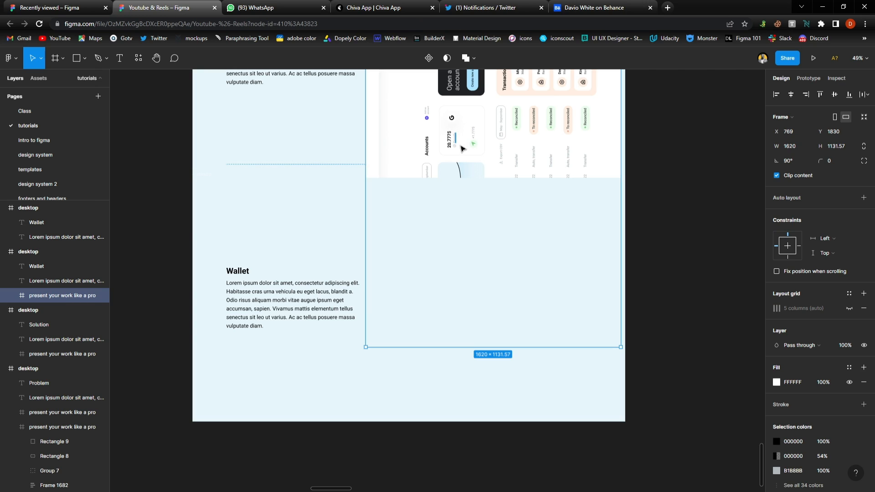
{"action": "key", "text": "ctrl+d"}
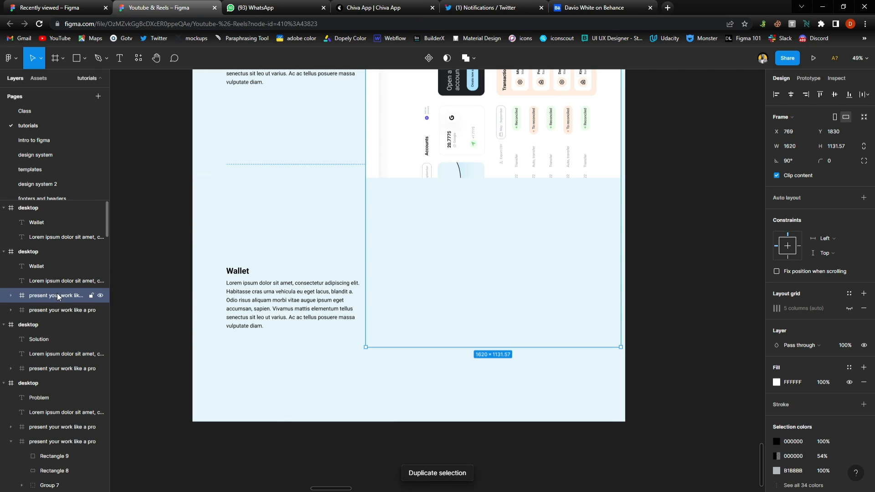
{"action": "left_click_drag", "start_coordinate": [58, 295], "coordinate": [56, 246]}
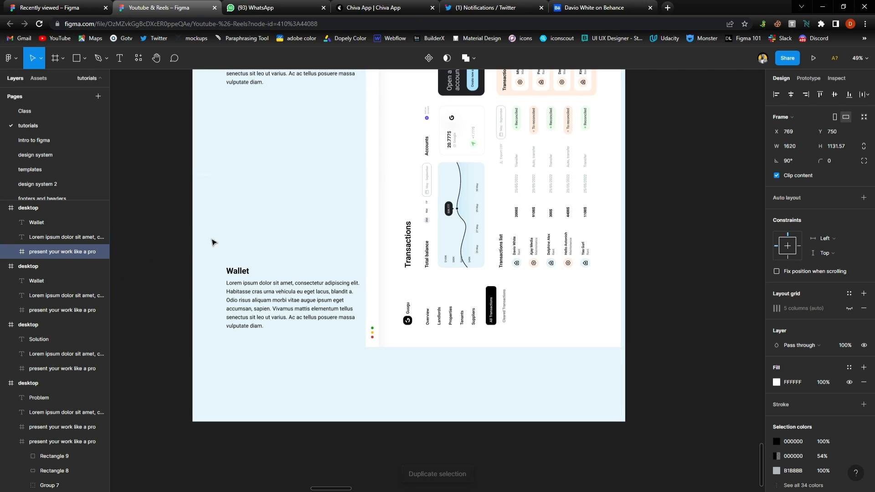
Change the copied frame's heading from "Wallet" to "Graph"
{"action": "double_click", "coordinate": [247, 273]}
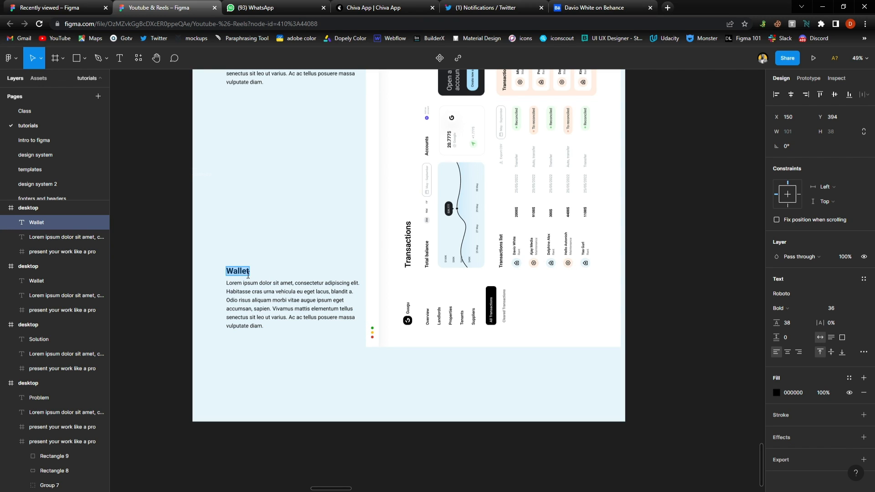
{"action": "type", "text": "Graph"}
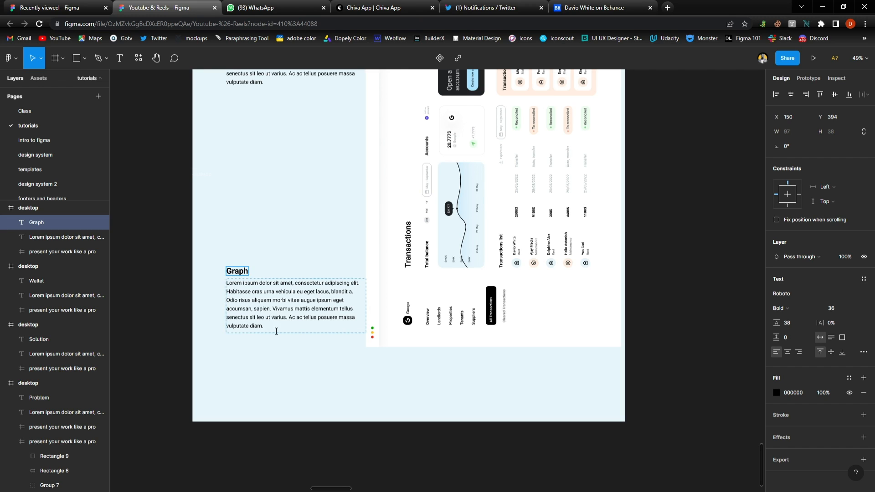
{"action": "left_click", "coordinate": [319, 378]}
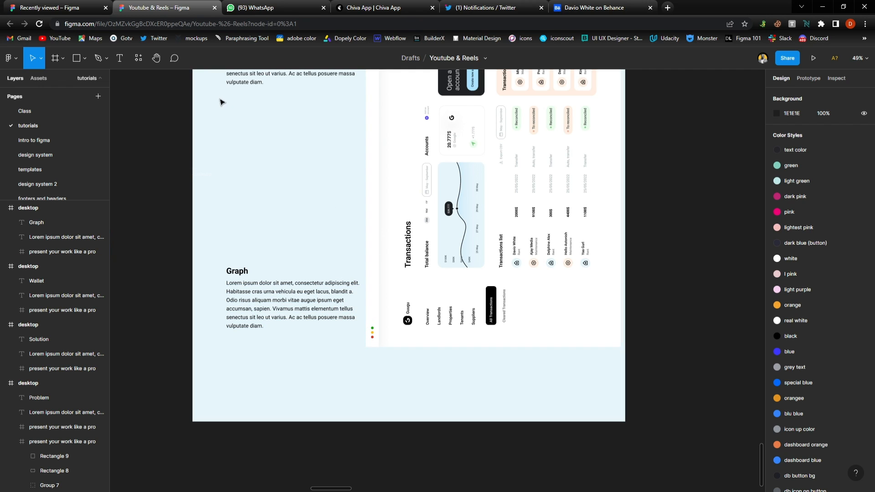
Move the Graph frame down to Y 3966, leaving a gap beneath the Wallet frame
{"action": "left_click", "coordinate": [214, 181]}
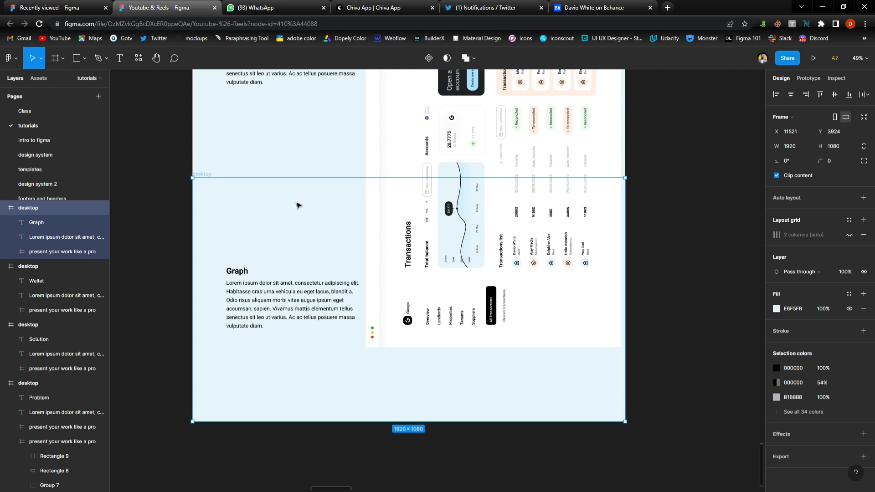
{"action": "scroll", "coordinate": [303, 210], "scroll_direction": "up", "scroll_amount": 2}
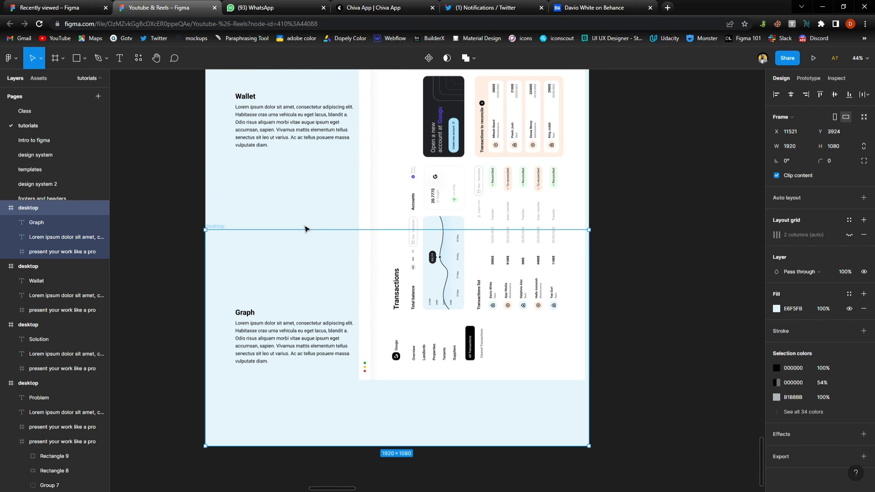
{"action": "scroll", "coordinate": [303, 229], "scroll_direction": "up", "scroll_amount": 3}
{"action": "left_click_drag", "start_coordinate": [306, 324], "coordinate": [308, 332]}
{"action": "scroll", "coordinate": [333, 311], "scroll_direction": "down", "scroll_amount": 2}
{"action": "scroll", "coordinate": [332, 311], "scroll_direction": "down", "scroll_amount": 2}
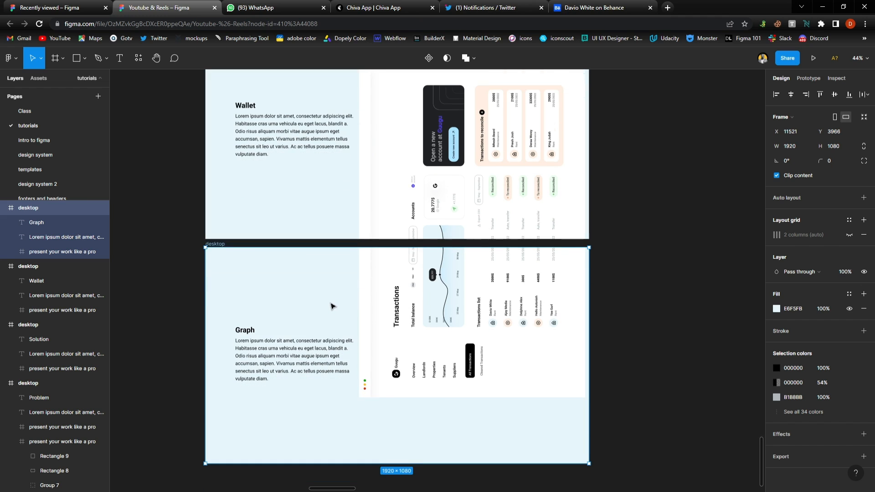
{"action": "left_click", "coordinate": [631, 283]}
Review the stacked case study frames from the cover through Problem and Solution to Wallet and Graph
{"action": "scroll", "coordinate": [351, 285], "scroll_direction": "down", "scroll_amount": 2}
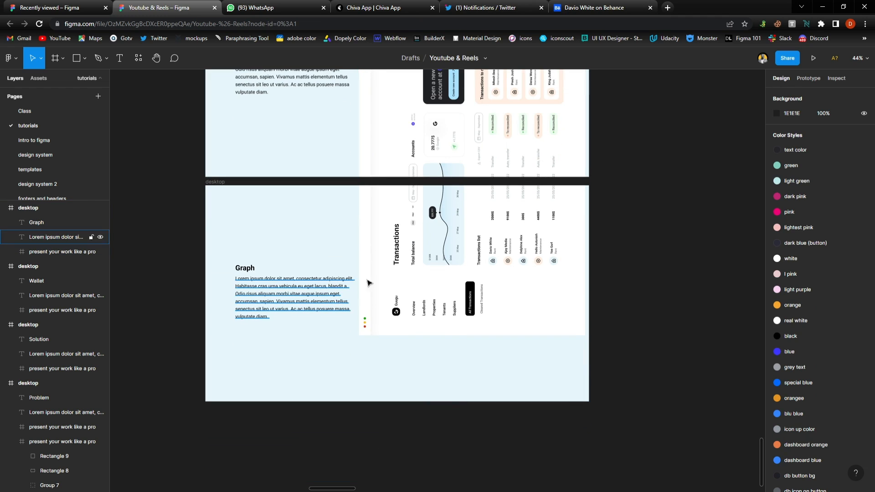
{"action": "scroll", "coordinate": [388, 310], "scroll_direction": "down", "scroll_amount": 3}
{"action": "scroll", "coordinate": [390, 306], "scroll_direction": "up", "scroll_amount": 10}
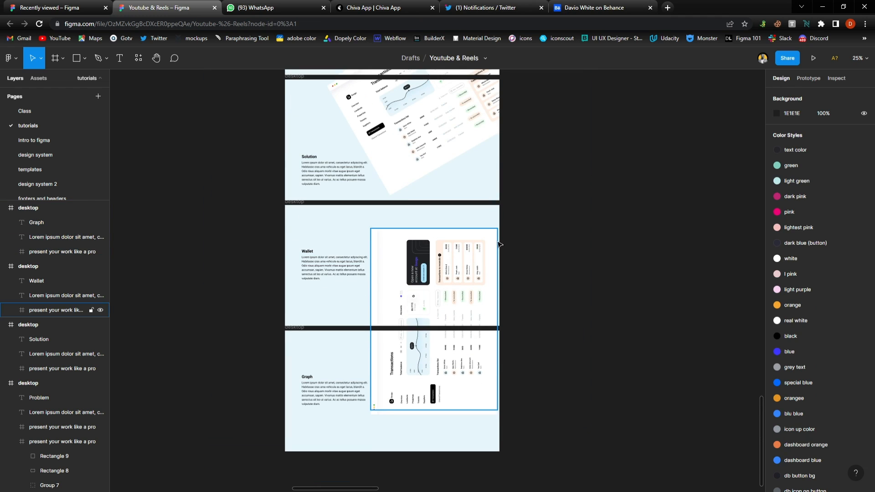
{"action": "scroll", "coordinate": [524, 246], "scroll_direction": "up", "scroll_amount": 2}
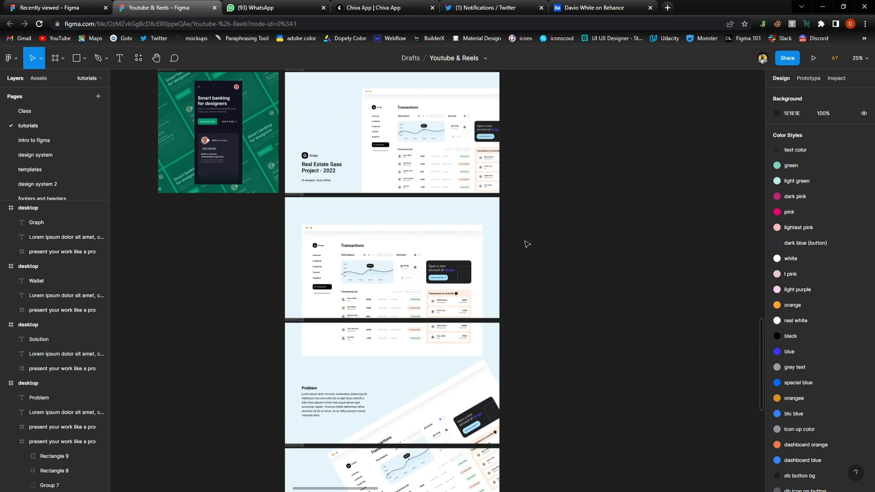
{"action": "scroll", "coordinate": [523, 245], "scroll_direction": "down", "scroll_amount": 10}
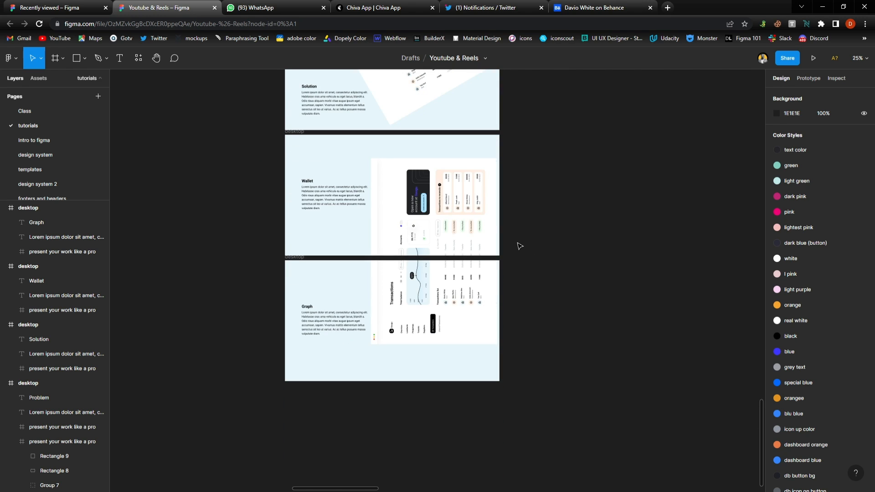
{"action": "scroll", "coordinate": [522, 242], "scroll_direction": "up", "scroll_amount": 10}
{"action": "scroll", "coordinate": [524, 239], "scroll_direction": "down", "scroll_amount": 10}
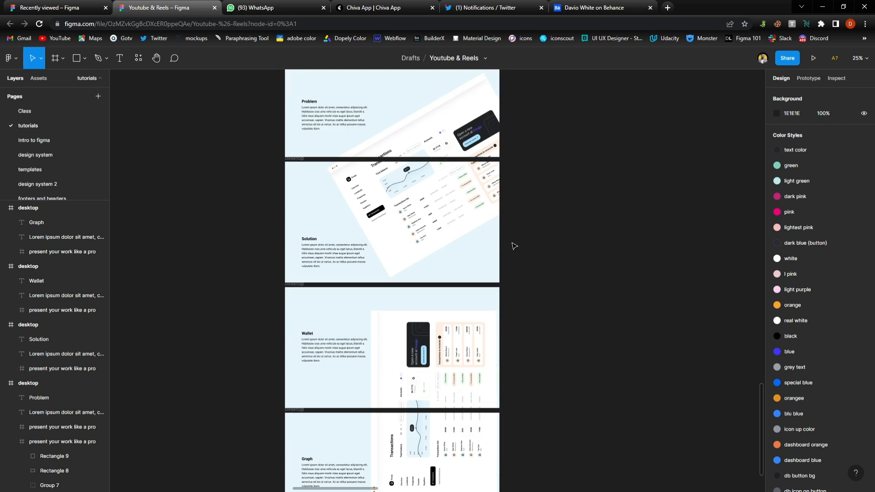
{"action": "scroll", "coordinate": [503, 250], "scroll_direction": "down", "scroll_amount": 2}
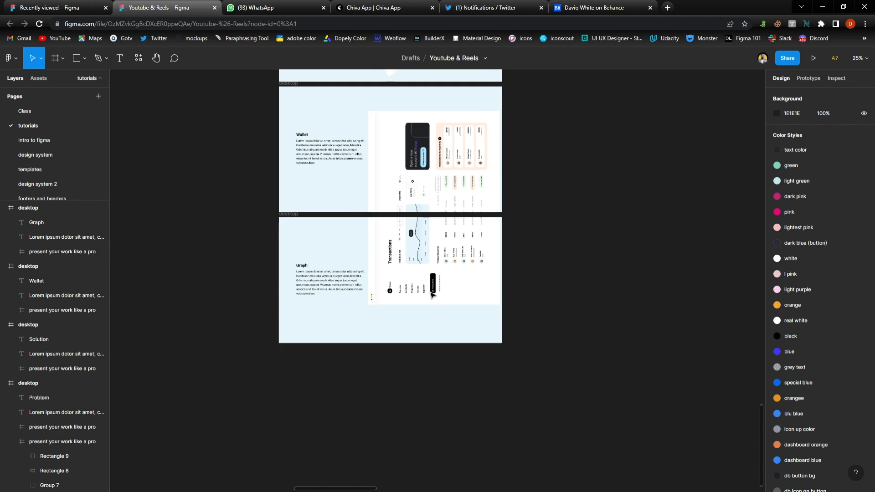
Duplicate the Graph frame below itself at Y 5088 with the same 42 px gap
{"action": "scroll", "coordinate": [434, 295], "scroll_direction": "up", "scroll_amount": 3, "text": "ctrl"}
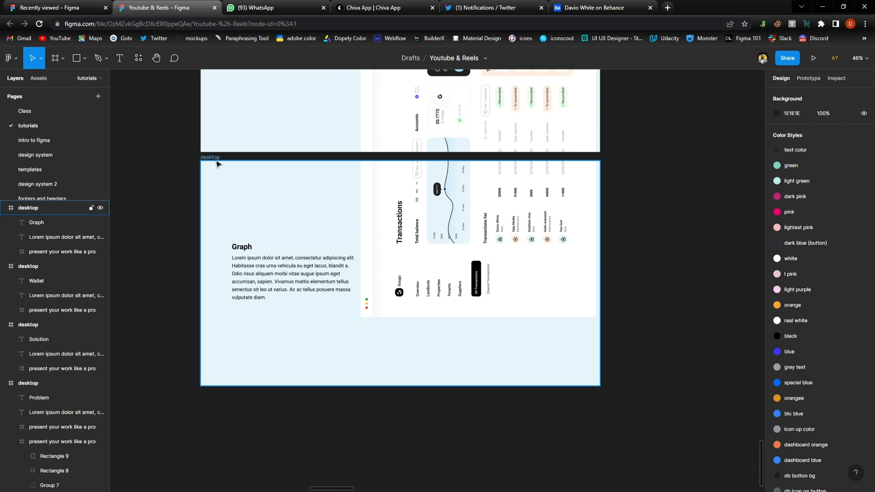
{"action": "left_click", "coordinate": [295, 180]}
{"action": "left_click_drag", "start_coordinate": [295, 179], "coordinate": [312, 418]}
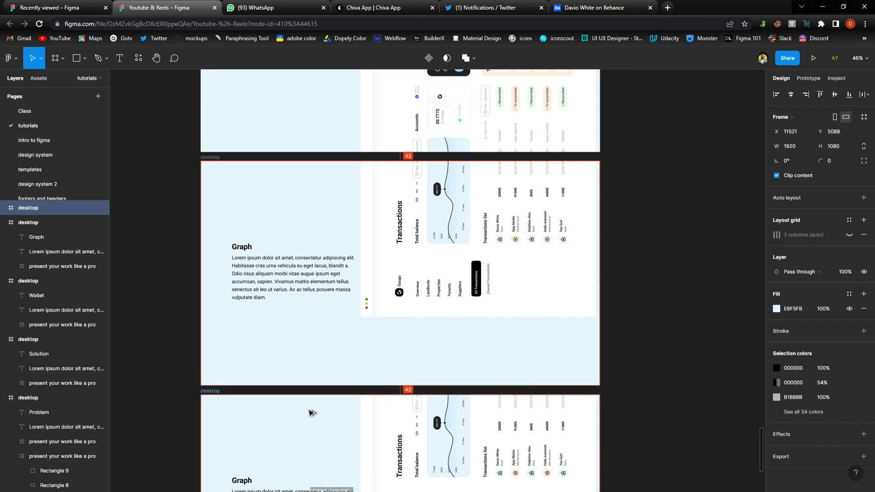
{"action": "scroll", "coordinate": [328, 343], "scroll_direction": "down", "scroll_amount": 5}
{"action": "scroll", "coordinate": [328, 342], "scroll_direction": "down", "scroll_amount": 1}
Rotate the newest frame's dashboard mockup back to 0° and move it down to Y -52
{"action": "left_click", "coordinate": [524, 314]}
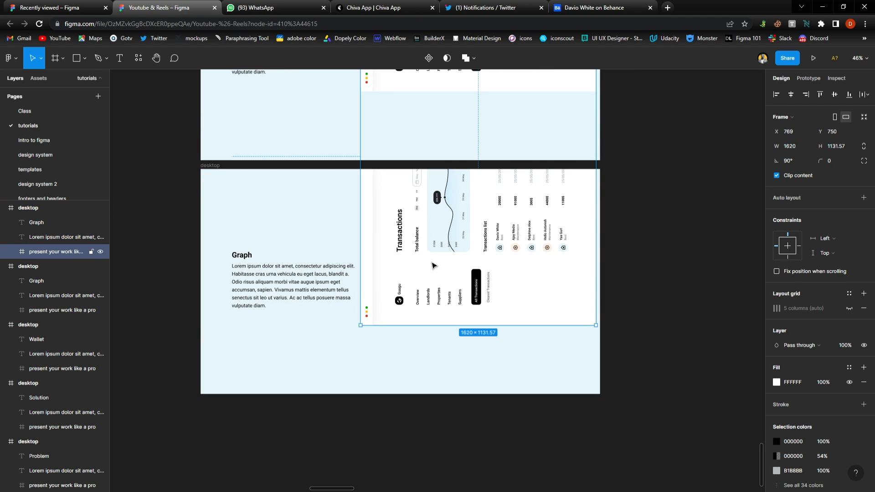
{"action": "left_click_drag", "start_coordinate": [606, 336], "coordinate": [331, 297]}
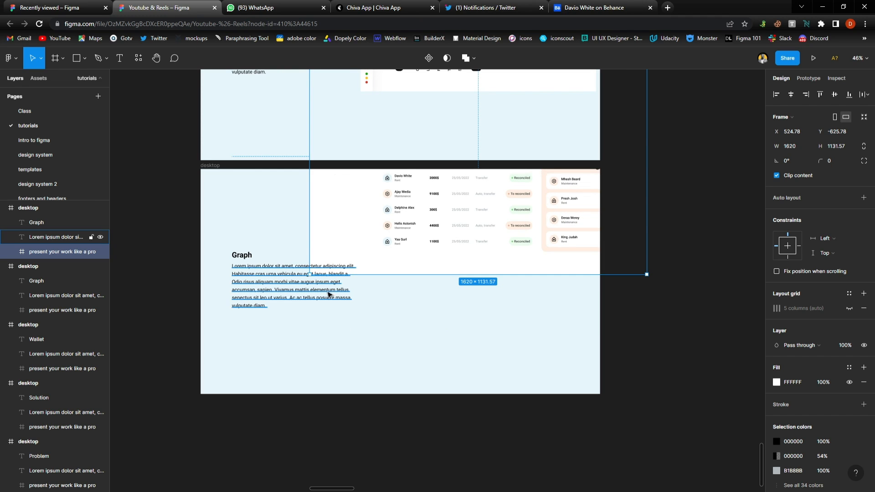
{"action": "left_click_drag", "start_coordinate": [423, 222], "coordinate": [422, 331]}
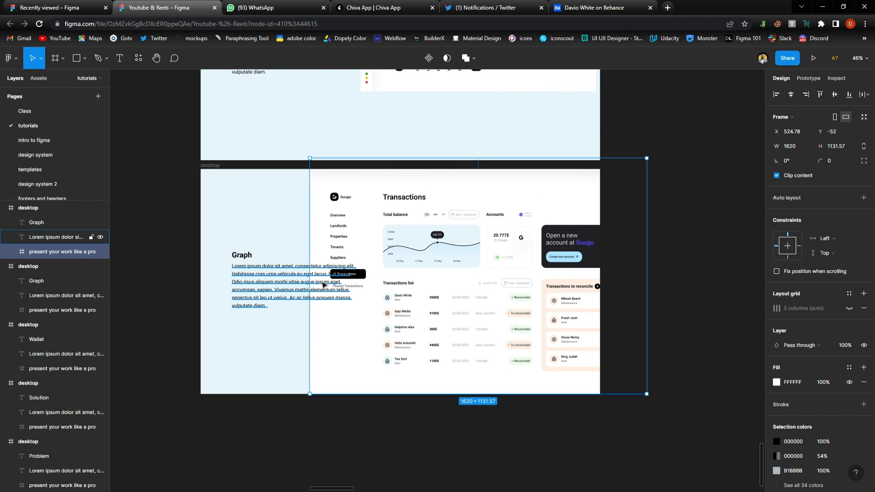
Delete the Graph title and its paragraph from the newest frame
{"action": "left_click", "coordinate": [293, 277]}
{"action": "left_click", "coordinate": [254, 261], "text": "shift"}
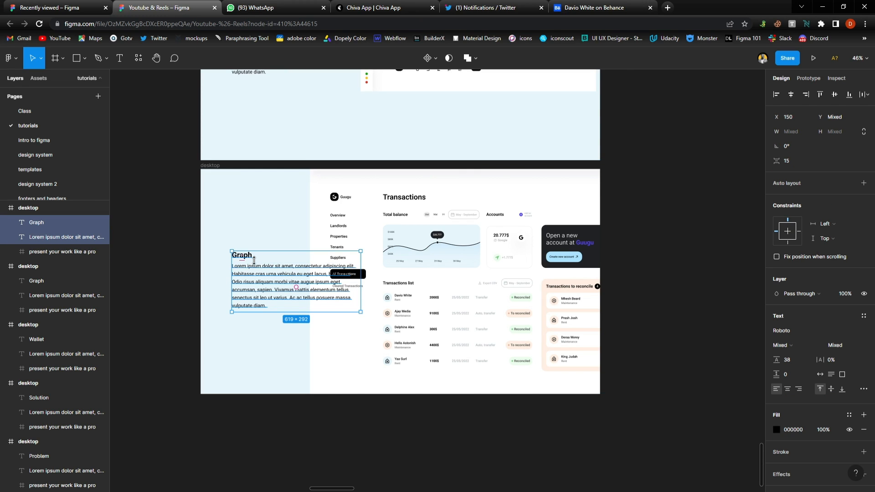
{"action": "key", "text": "Delete"}
Scale the newest frame's dashboard mockup down to 1307.9 × 913.57 and place it at X 306, Y 83
{"action": "left_click_drag", "start_coordinate": [481, 246], "coordinate": [404, 244]}
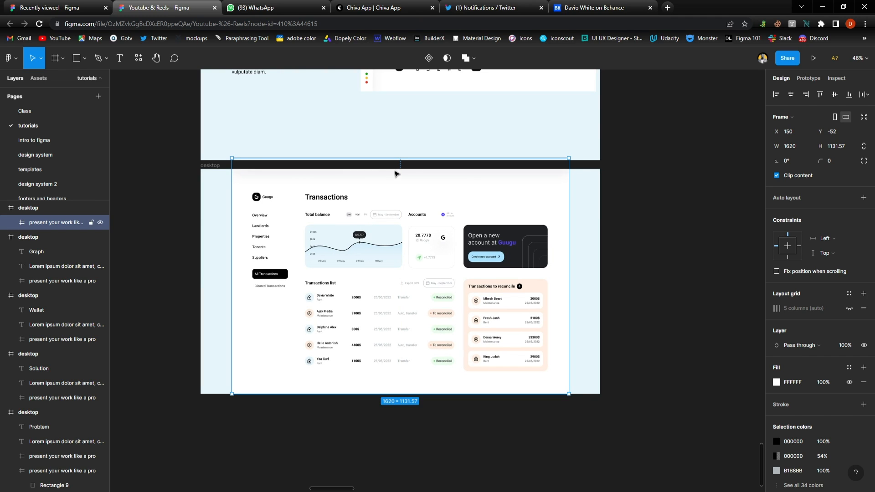
{"action": "left_click_drag", "start_coordinate": [405, 163], "coordinate": [411, 200]}
{"action": "left_click", "coordinate": [786, 98]}
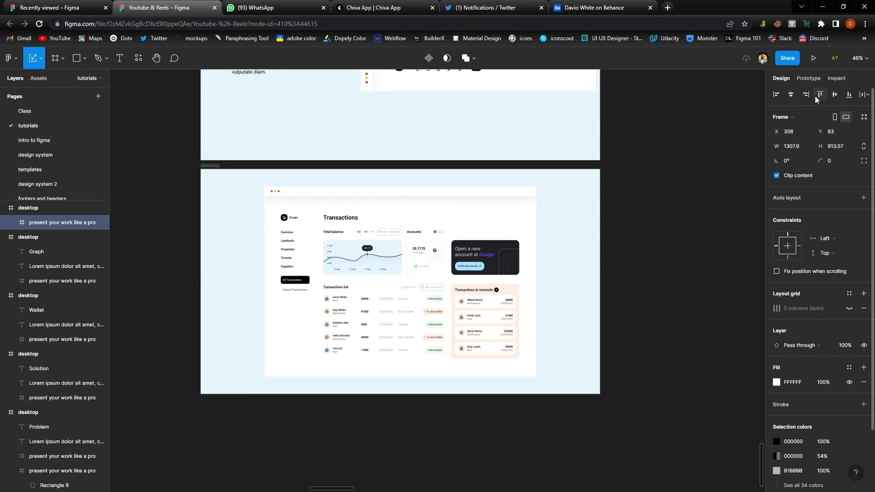
{"action": "left_click", "coordinate": [631, 302]}
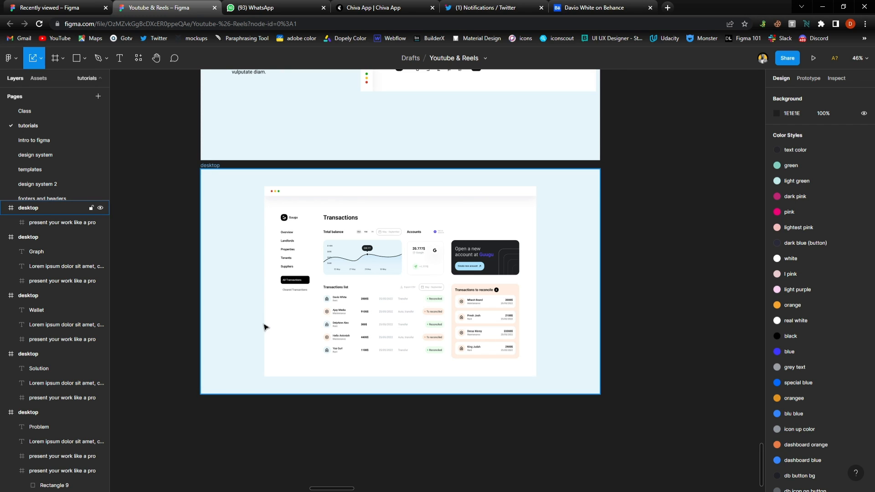
Duplicate the frame holding the centered Transactions mockup directly below itself with a small gap
{"action": "scroll", "coordinate": [264, 327], "scroll_direction": "up", "scroll_amount": 2}
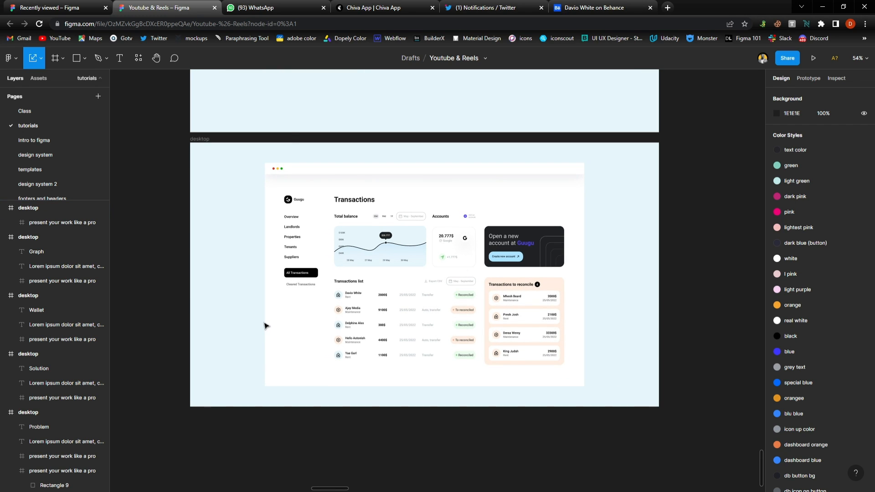
{"action": "scroll", "coordinate": [264, 326], "scroll_direction": "up", "scroll_amount": 1}
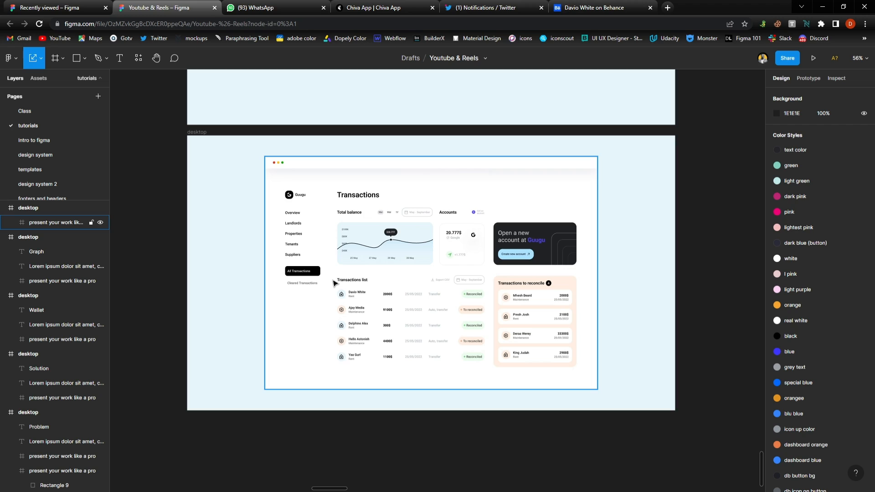
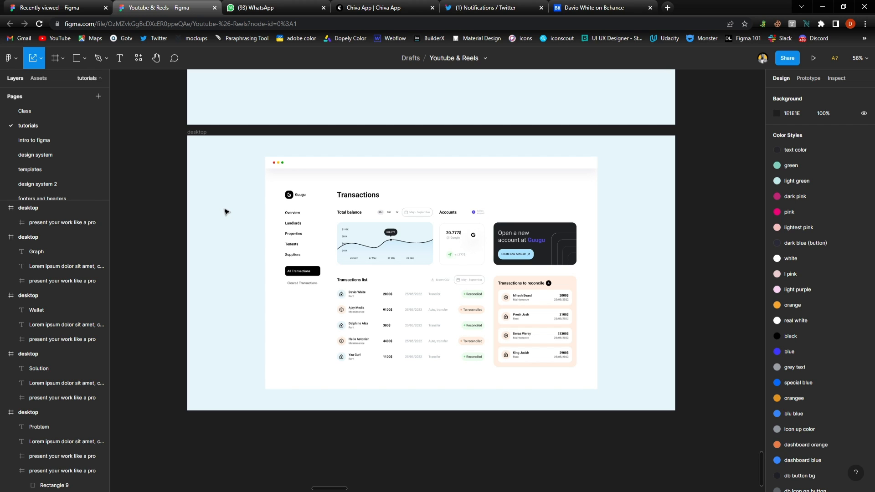
{"action": "scroll", "coordinate": [227, 211], "scroll_direction": "down", "scroll_amount": 2}
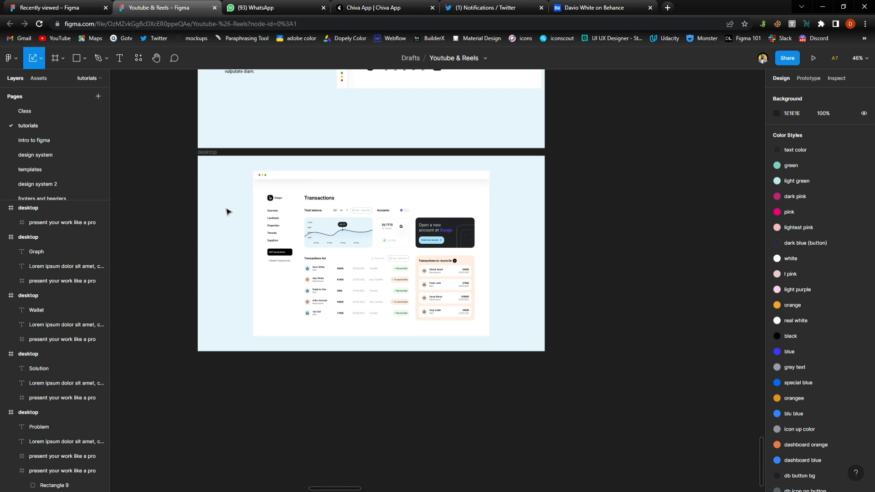
{"action": "left_click", "coordinate": [212, 156]}
{"action": "left_click_drag", "start_coordinate": [264, 173], "coordinate": [269, 372]}
{"action": "scroll", "coordinate": [313, 371], "scroll_direction": "up", "scroll_amount": 1}
Rotate the mockup in the upper of the two matching frames to 15° and enlarge it to 1490.26 × 1040.95 at X 312, Y 190.71
{"action": "left_click", "coordinate": [435, 256]}
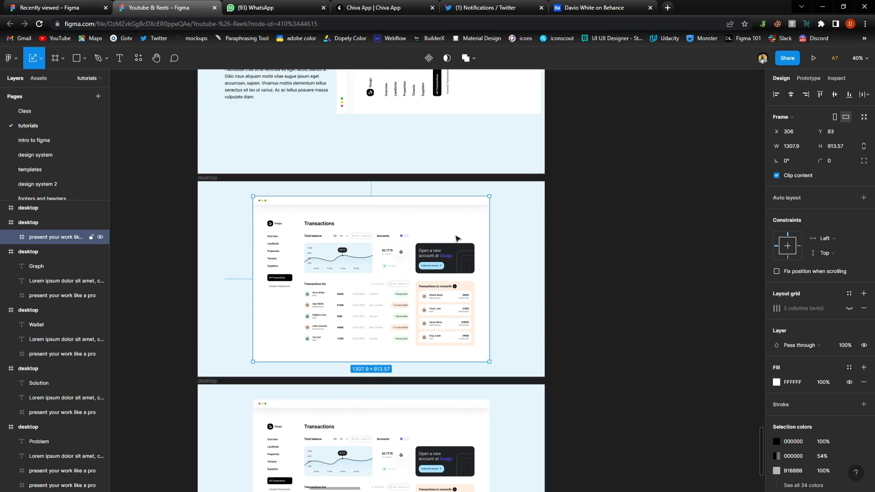
{"action": "left_click_drag", "start_coordinate": [498, 191], "coordinate": [464, 155]}
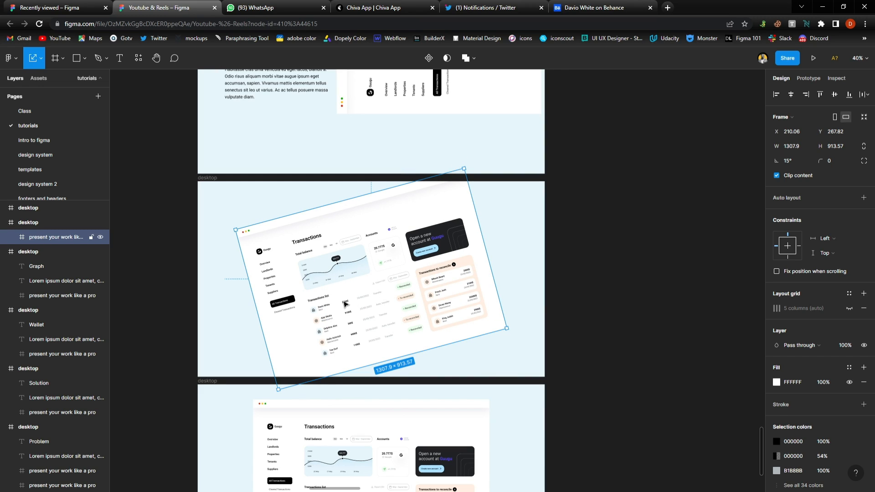
{"action": "left_click_drag", "start_coordinate": [496, 264], "coordinate": [525, 252]}
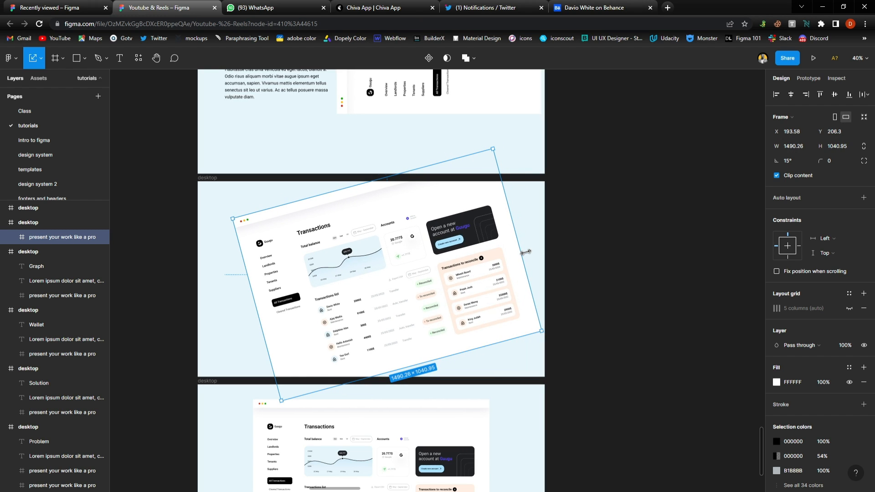
{"action": "left_click_drag", "start_coordinate": [380, 279], "coordinate": [400, 276]}
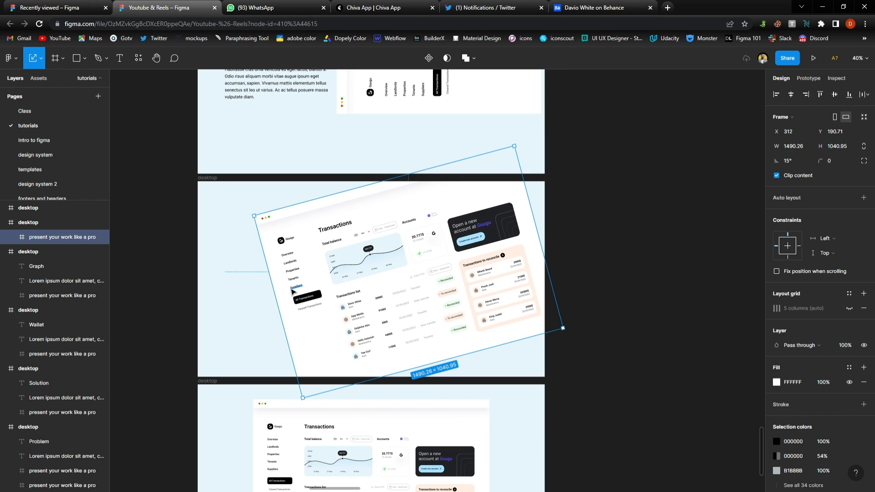
Duplicate the tilted mockup, offset the rear copy to X 302, Y 223.71 and set its opacity to 50%
{"action": "scroll", "coordinate": [296, 273], "scroll_direction": "up", "scroll_amount": 2}
{"action": "scroll", "coordinate": [396, 271], "scroll_direction": "up", "scroll_amount": 2}
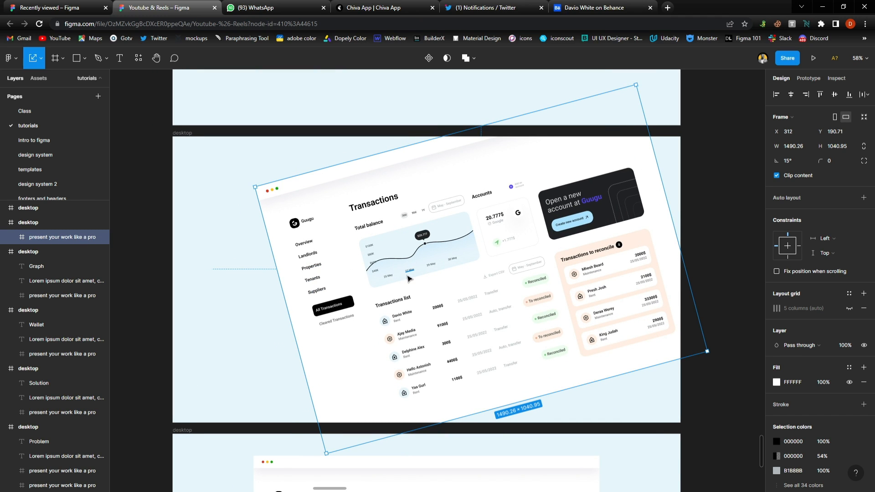
{"action": "key", "text": "ctrl+d"}
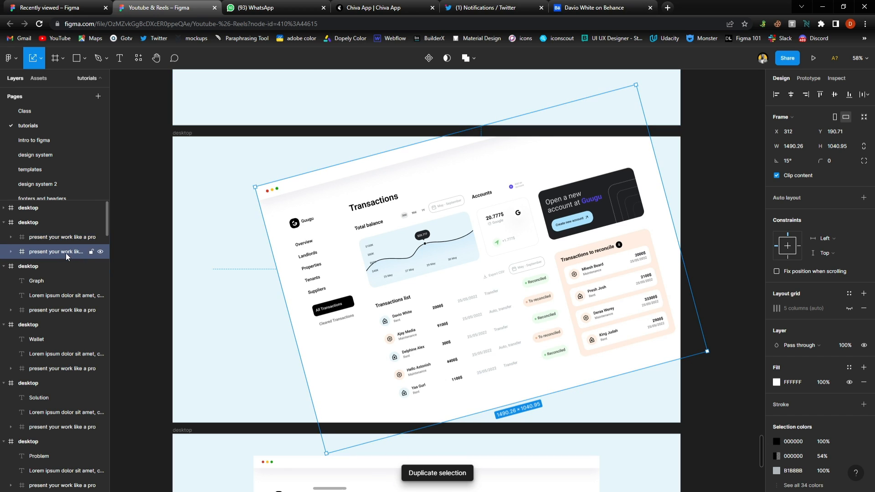
{"action": "left_click_drag", "start_coordinate": [386, 275], "coordinate": [385, 282]}
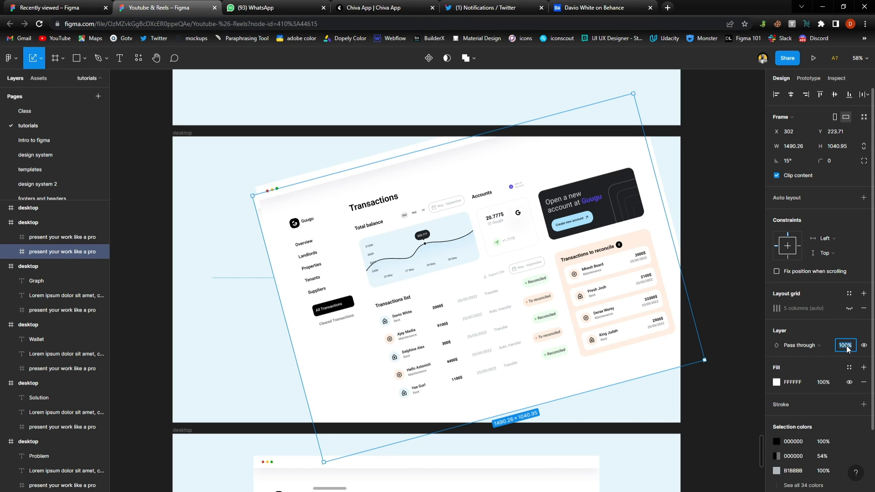
{"action": "key", "text": "Return"}
{"action": "left_click", "coordinate": [723, 326]}
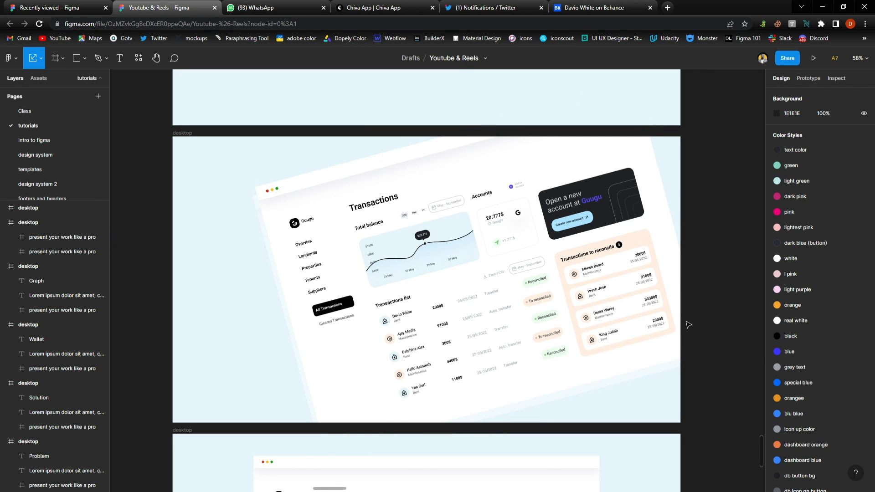
Move the faded copy to X 295, Y 251.71 and place a duplicate of it behind at X 276, Y 301.71
{"action": "left_click", "coordinate": [280, 287]}
{"action": "left_click_drag", "start_coordinate": [299, 256], "coordinate": [297, 263]}
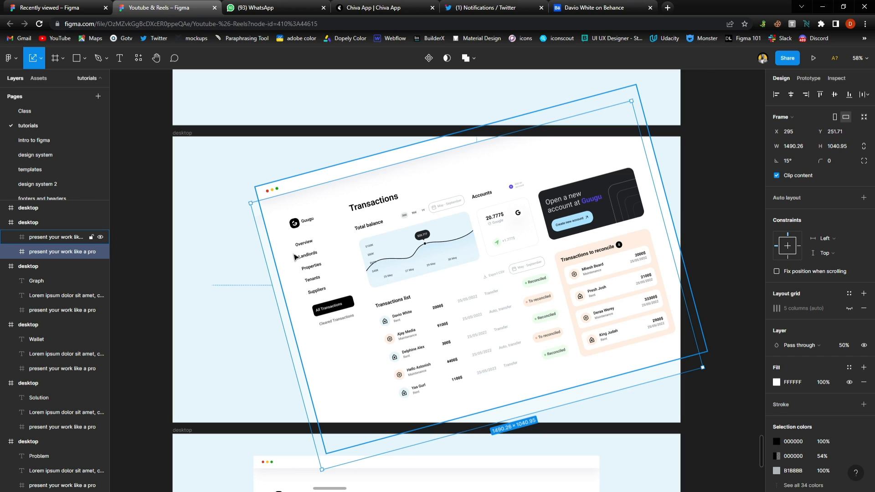
{"action": "key", "text": "ctrl+d"}
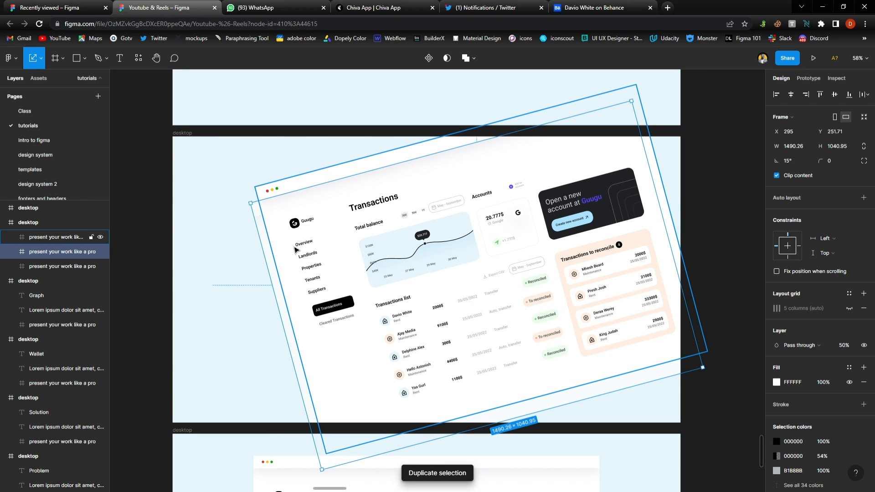
{"action": "left_click_drag", "start_coordinate": [296, 247], "coordinate": [290, 263]}
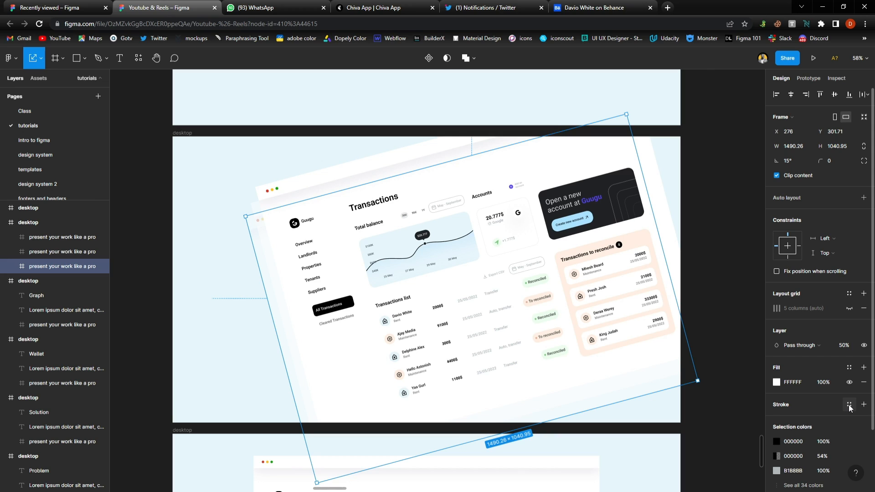
Give the rearmost mockup copy an inside stroke in the black color style with a thickness of 2.02
{"action": "left_click", "coordinate": [849, 407]}
{"action": "scroll", "coordinate": [807, 406], "scroll_direction": "down", "scroll_amount": 3}
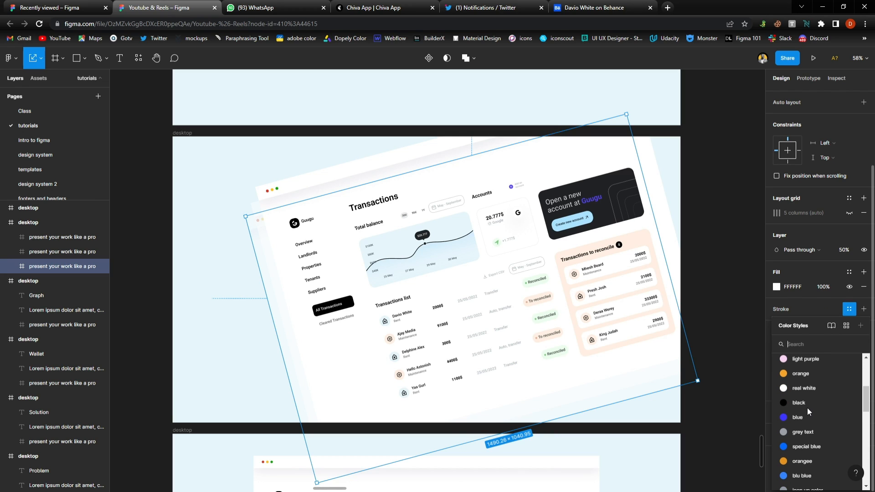
{"action": "left_click", "coordinate": [808, 403]}
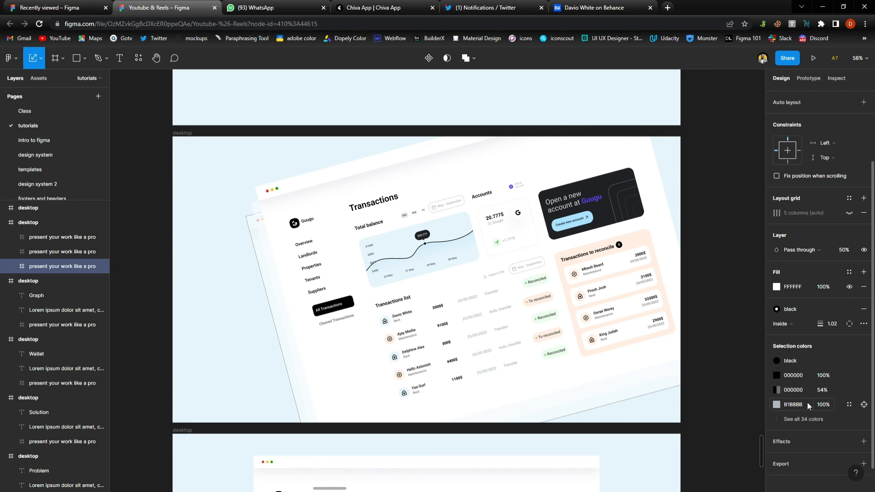
{"action": "left_click", "coordinate": [833, 325]}
{"action": "key", "text": "Up"}
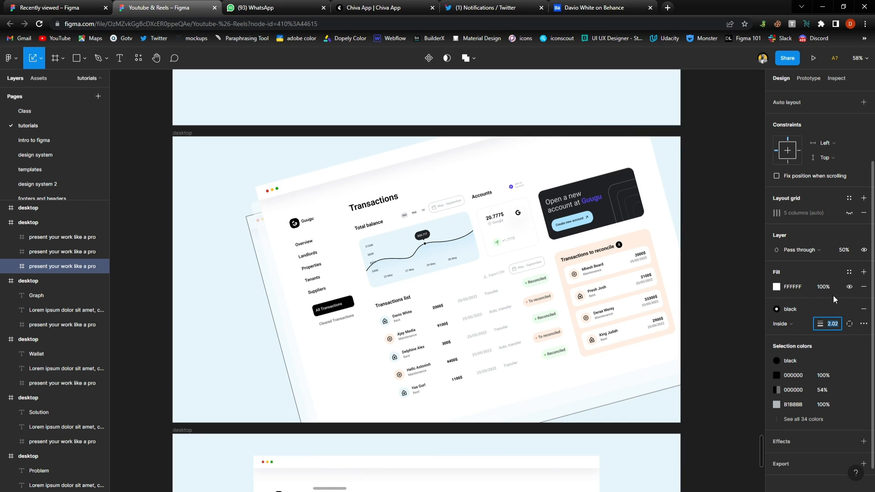
Set the rearmost mockup copy's layer opacity to 100% and hide its white fill
{"action": "left_click", "coordinate": [845, 251]}
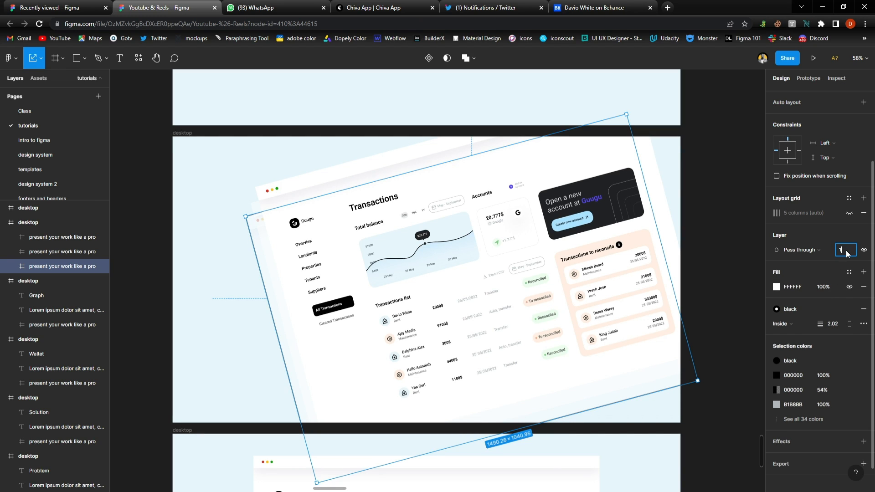
{"action": "type", "text": "100"}
{"action": "key", "text": "Return"}
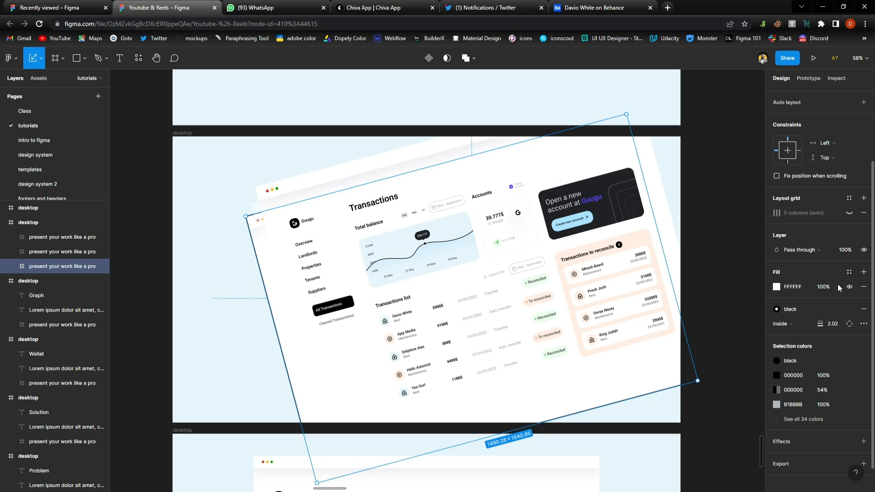
{"action": "left_click", "coordinate": [848, 287]}
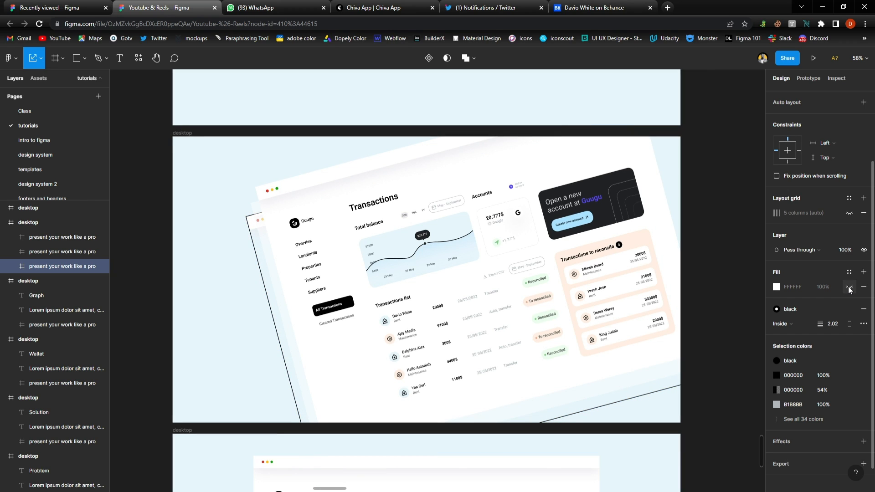
{"action": "left_click", "coordinate": [730, 274]}
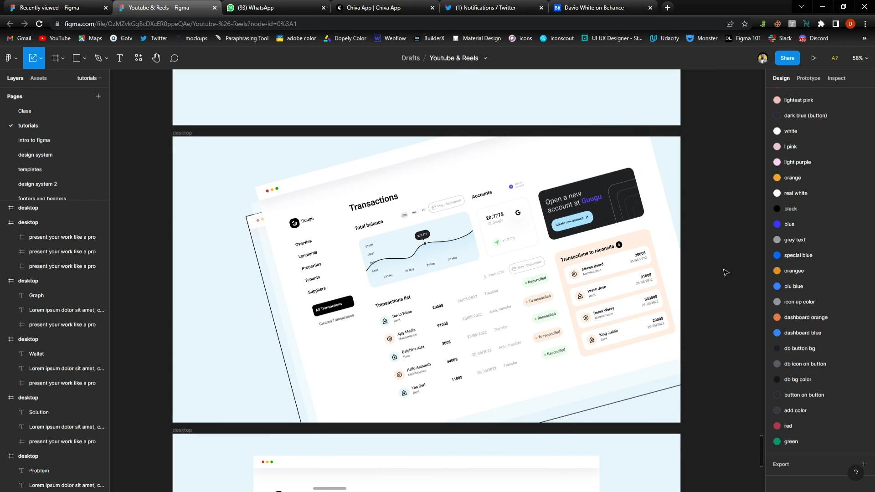
Nudge the black-stroked mockup copy to X 278, Y 310.71
{"action": "left_click", "coordinate": [269, 272]}
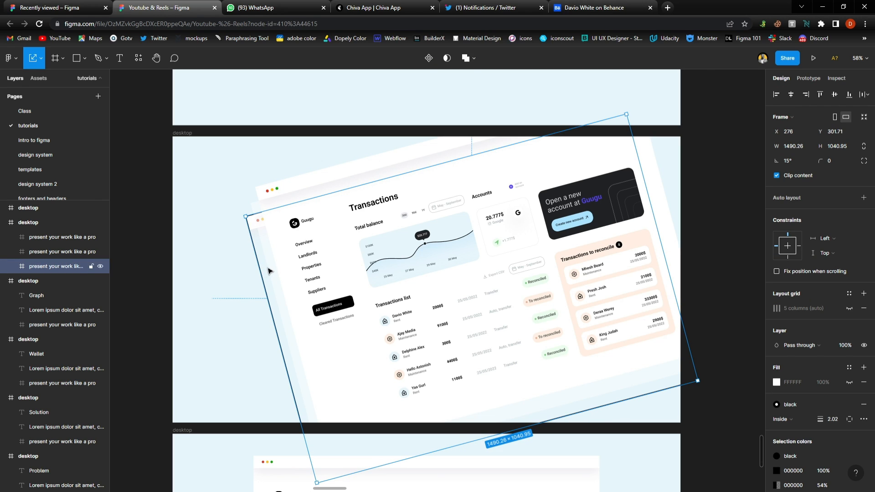
{"action": "left_click_drag", "start_coordinate": [269, 271], "coordinate": [270, 273]}
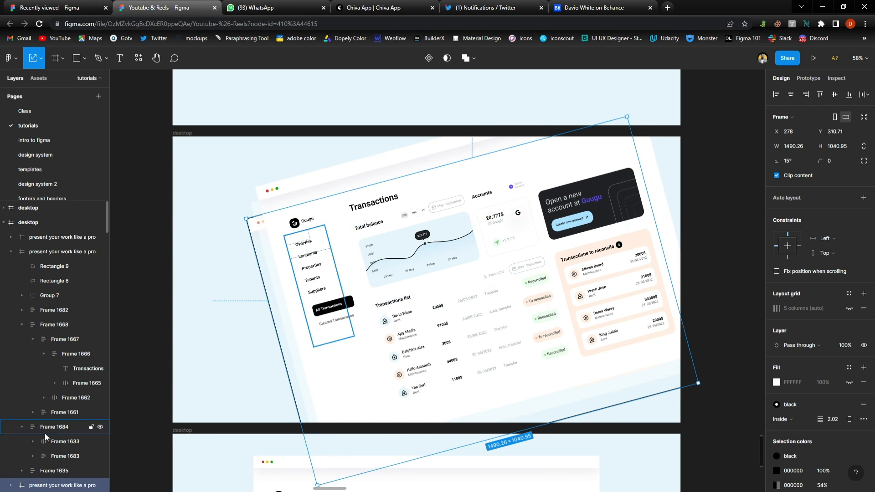
Group all the layers inside the black-stroked mockup copy and hide that group, leaving just the outline
{"action": "scroll", "coordinate": [31, 412], "scroll_direction": "down", "scroll_amount": 3}
{"action": "left_click", "coordinate": [10, 348]}
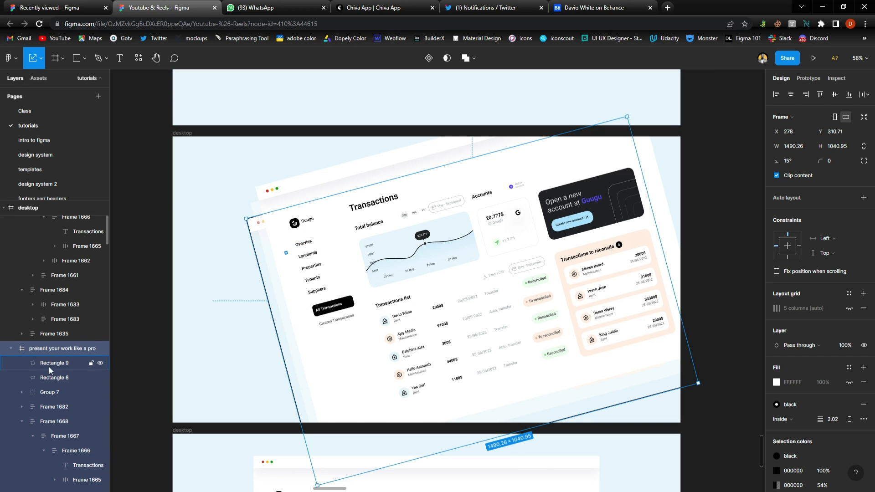
{"action": "left_click", "coordinate": [11, 348]}
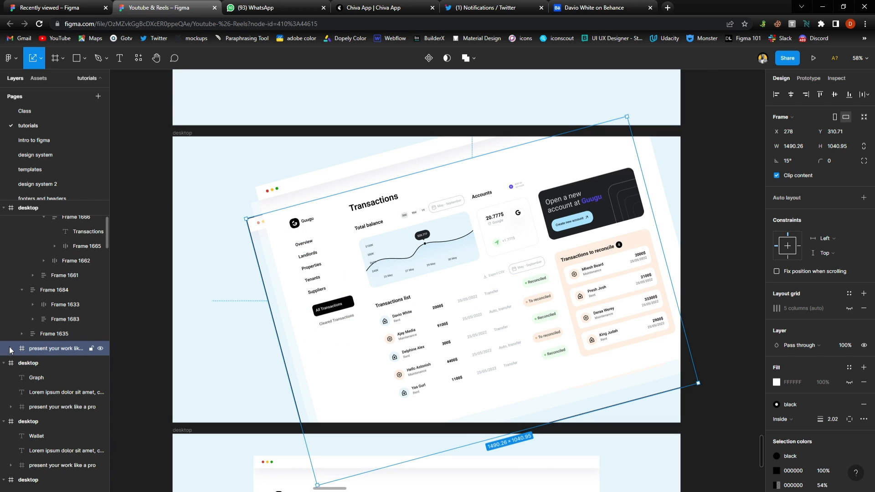
{"action": "left_click", "coordinate": [11, 348]}
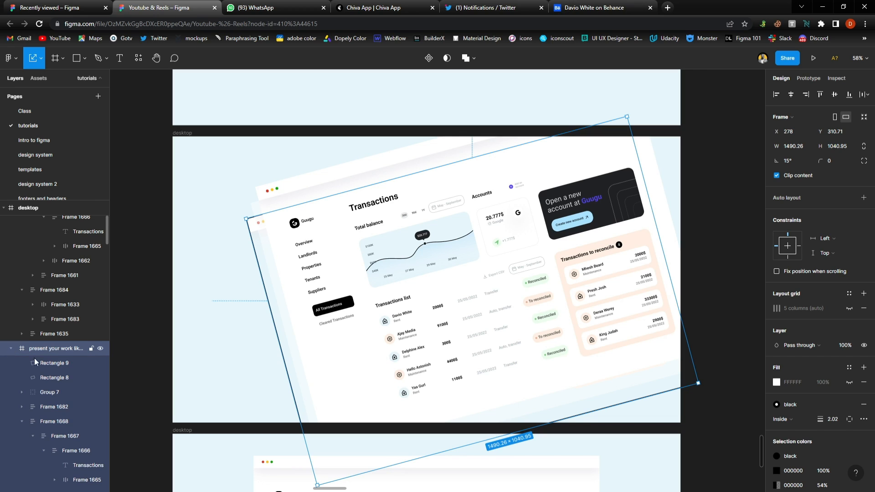
{"action": "left_click", "coordinate": [54, 364]}
{"action": "scroll", "coordinate": [58, 370], "scroll_direction": "down", "scroll_amount": 5}
{"action": "scroll", "coordinate": [57, 376], "scroll_direction": "up", "scroll_amount": 2}
{"action": "left_click", "coordinate": [59, 384], "text": "shift"}
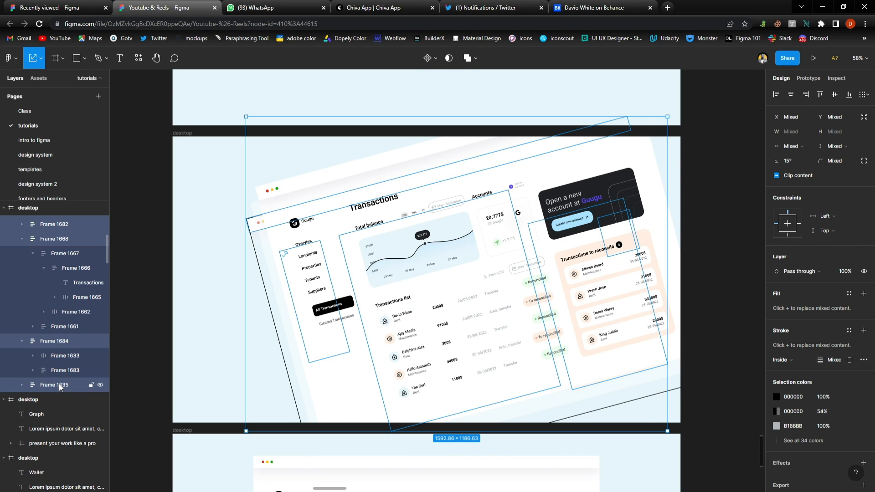
{"action": "key", "text": "ctrl+g"}
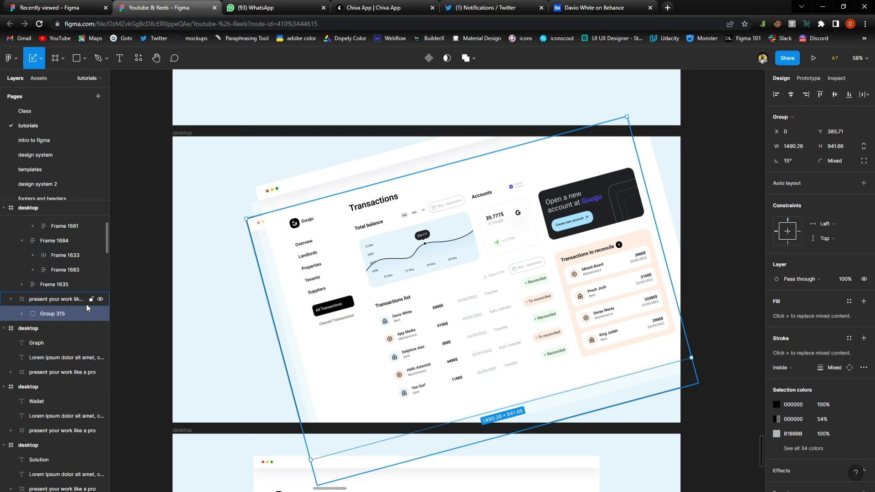
{"action": "left_click", "coordinate": [100, 314]}
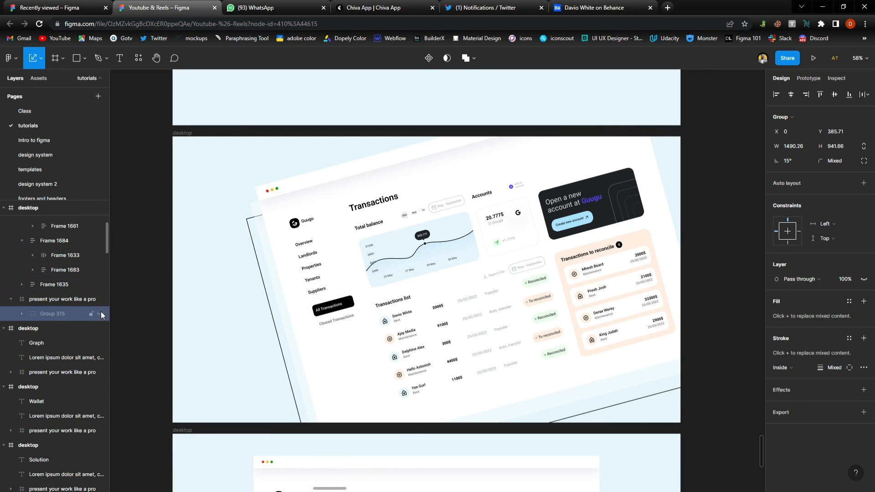
{"action": "left_click", "coordinate": [144, 238]}
{"action": "scroll", "coordinate": [301, 327], "scroll_direction": "down", "scroll_amount": 3}
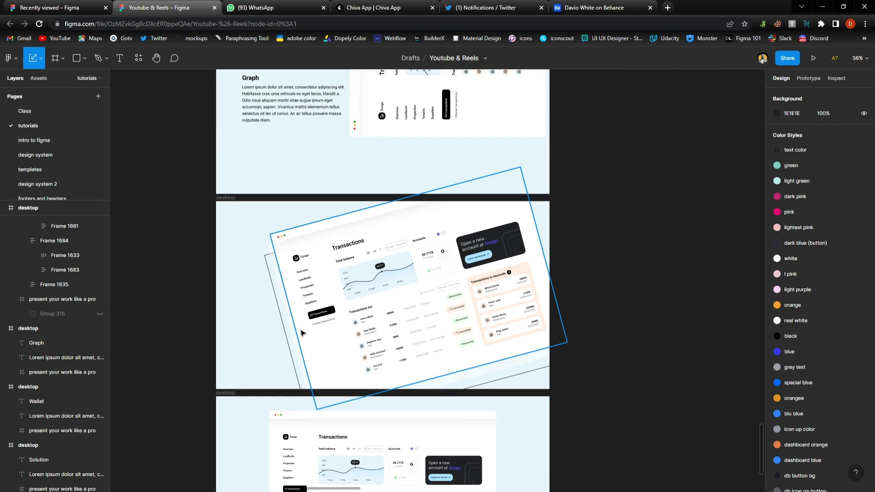
Reposition the black-outlined mockup copy in the tilted frame to X 284, Y 304.71
{"action": "scroll", "coordinate": [301, 333], "scroll_direction": "up", "scroll_amount": 4}
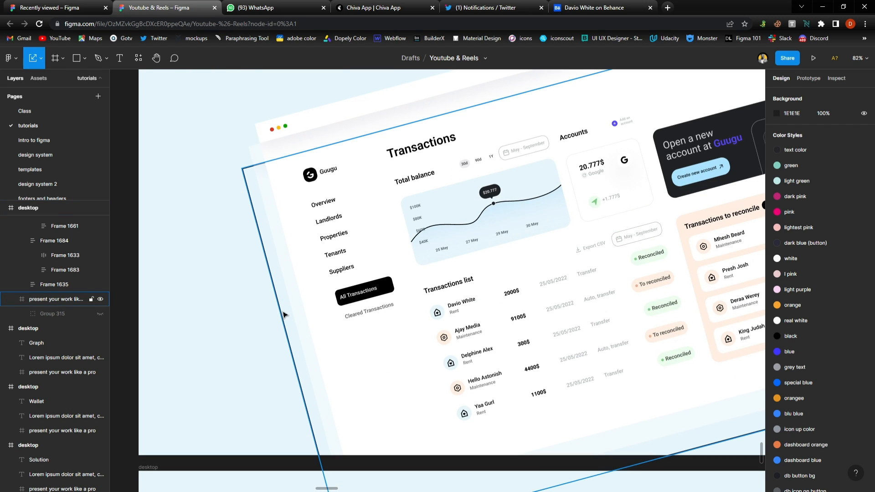
{"action": "left_click", "coordinate": [283, 314]}
{"action": "left_click_drag", "start_coordinate": [289, 308], "coordinate": [289, 306]}
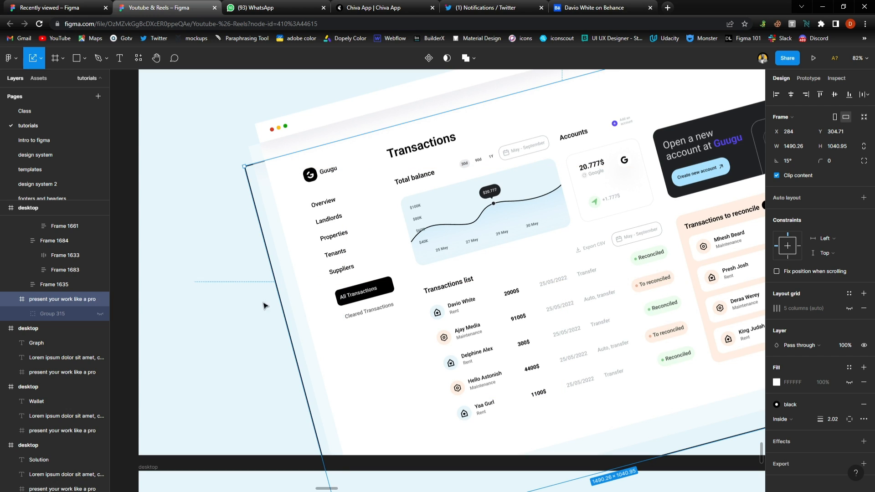
{"action": "left_click", "coordinate": [134, 229]}
Duplicate the last desktop frame with the straight Transactions mockup directly below itself
{"action": "scroll", "coordinate": [260, 280], "scroll_direction": "down", "scroll_amount": 6}
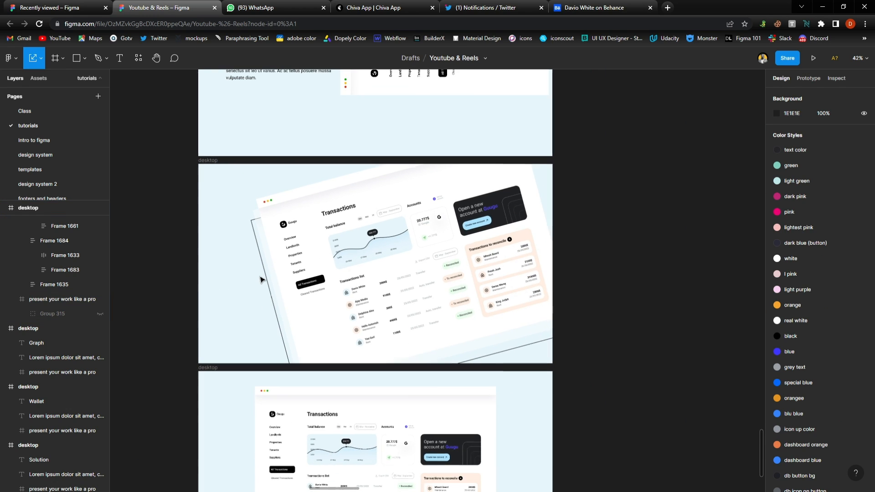
{"action": "scroll", "coordinate": [254, 285], "scroll_direction": "up", "scroll_amount": 2}
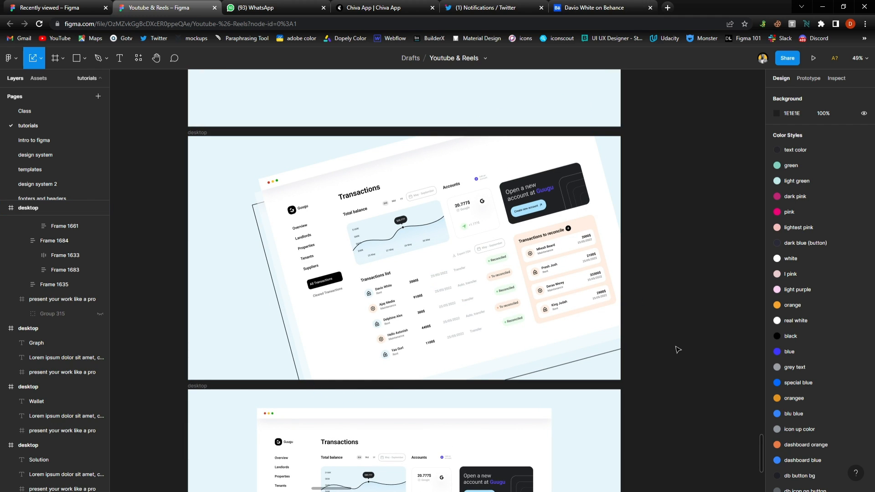
{"action": "scroll", "coordinate": [633, 347], "scroll_direction": "down", "scroll_amount": 3}
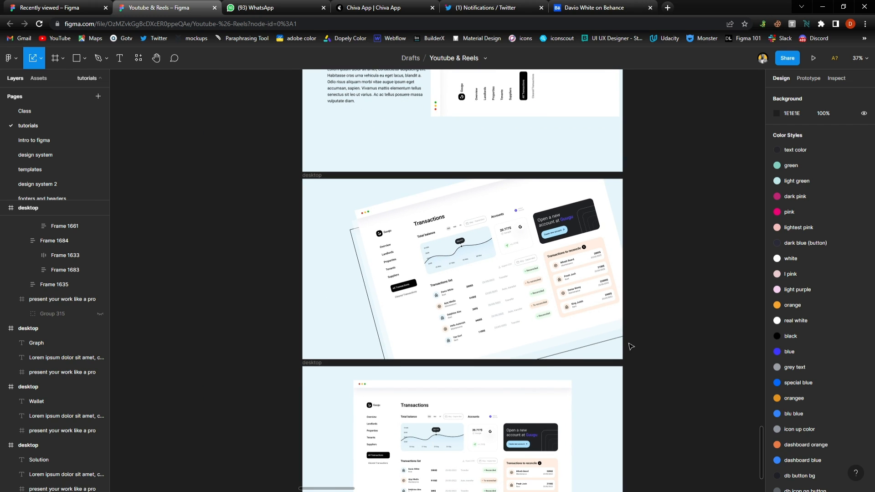
{"action": "scroll", "coordinate": [524, 397], "scroll_direction": "left", "scroll_amount": 3}
{"action": "scroll", "coordinate": [457, 445], "scroll_direction": "down", "scroll_amount": 3}
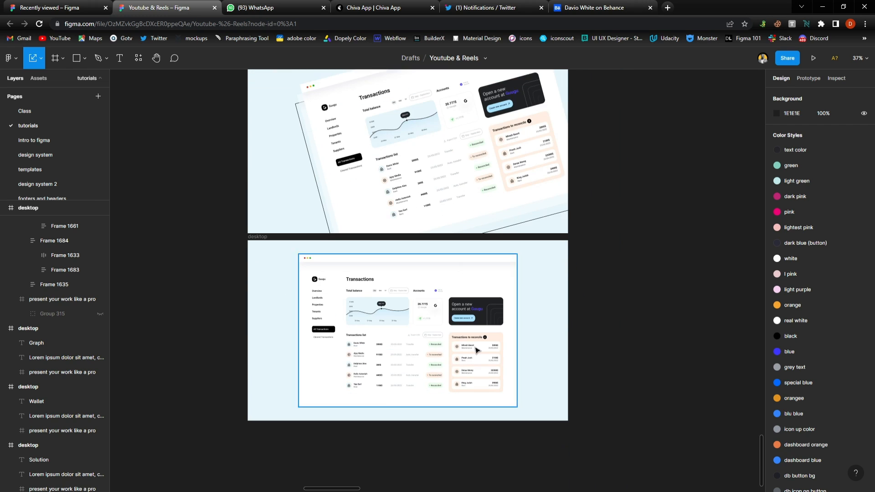
{"action": "scroll", "coordinate": [413, 442], "scroll_direction": "up", "scroll_amount": 3}
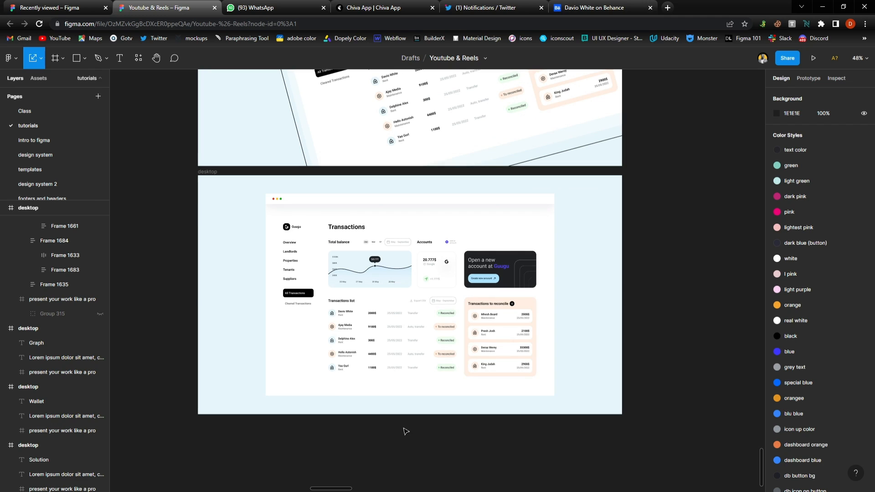
{"action": "scroll", "coordinate": [501, 408], "scroll_direction": "down", "scroll_amount": 3}
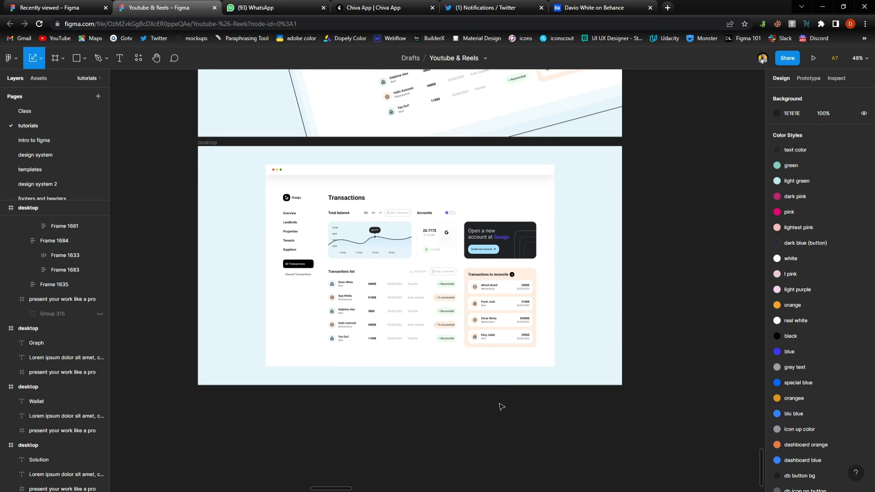
{"action": "left_click", "coordinate": [213, 108]}
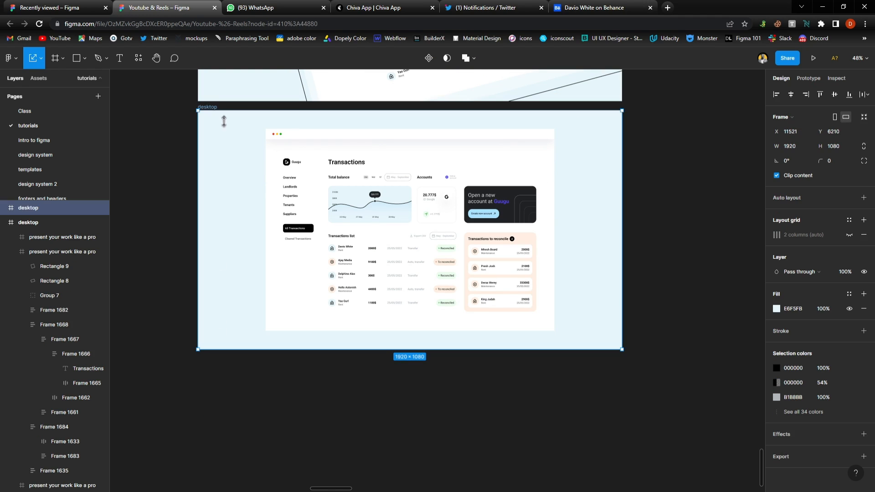
{"action": "key", "text": "ctrl+d"}
{"action": "scroll", "coordinate": [302, 378], "scroll_direction": "down", "scroll_amount": 5}
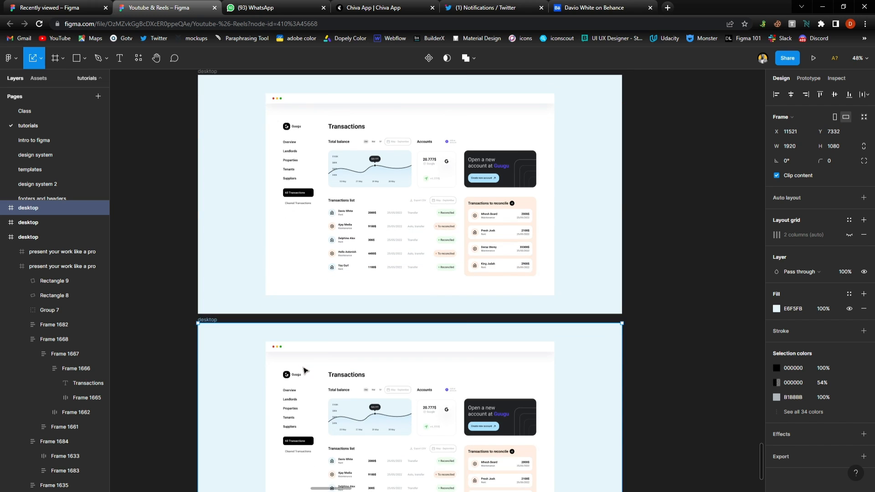
Enlarge the mockup in the new frame to about 1805 × 1261 and move it to X 761, Y -90.58
{"action": "left_click", "coordinate": [403, 308]}
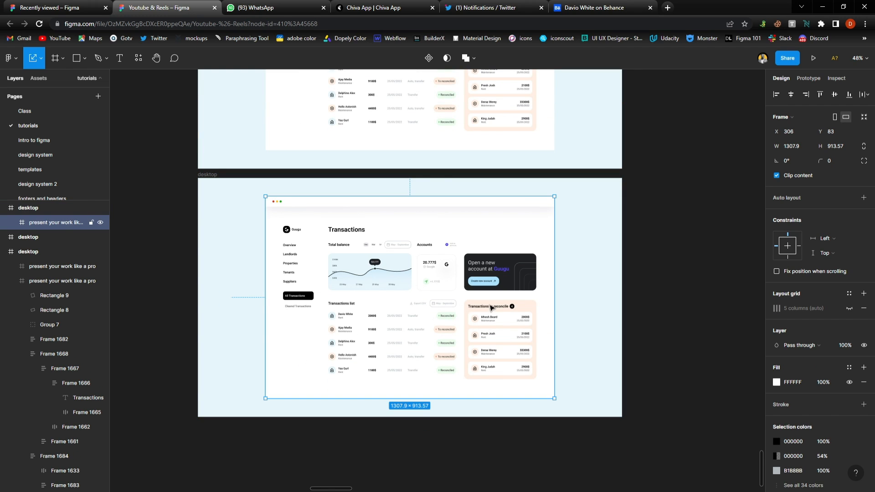
{"action": "left_click_drag", "start_coordinate": [321, 295], "coordinate": [434, 309]}
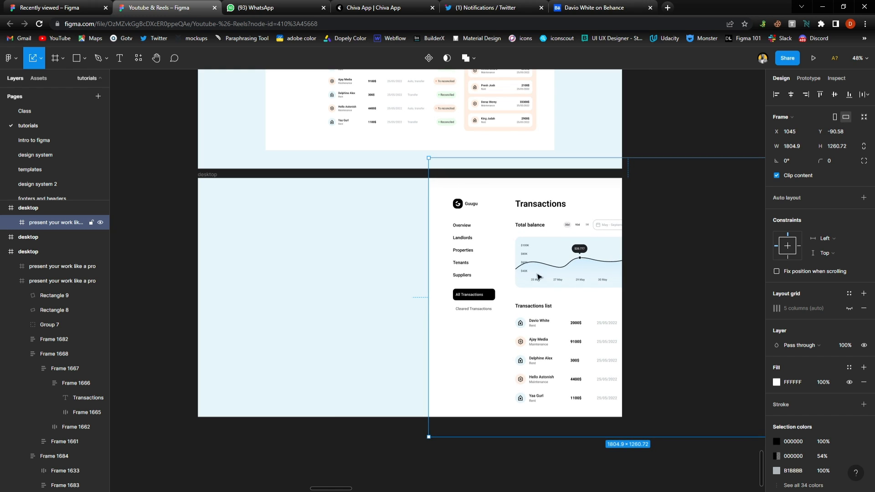
{"action": "left_click_drag", "start_coordinate": [515, 291], "coordinate": [440, 286]}
Duplicate the enlarged mockup, shift the rear copy further right, and scale the front copy to about 1399 × 977
{"action": "key", "text": "ctrl+d"}
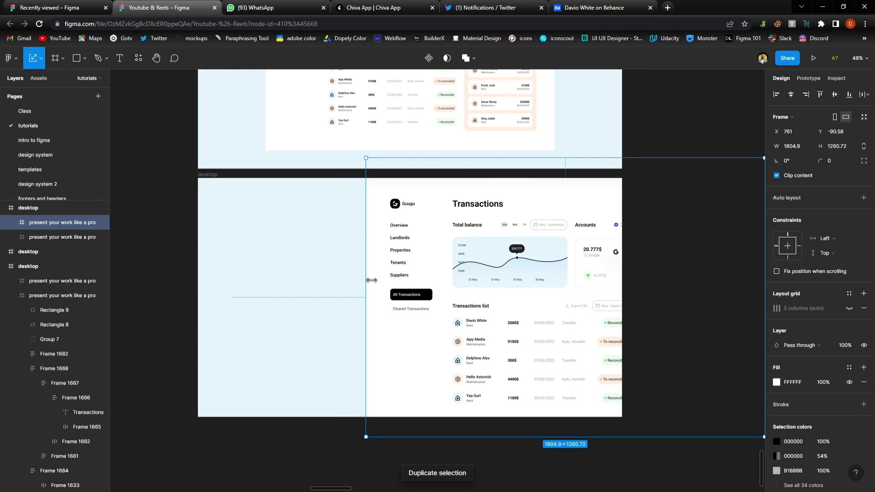
{"action": "left_click_drag", "start_coordinate": [371, 280], "coordinate": [462, 289]}
{"action": "left_click_drag", "start_coordinate": [551, 289], "coordinate": [378, 298]}
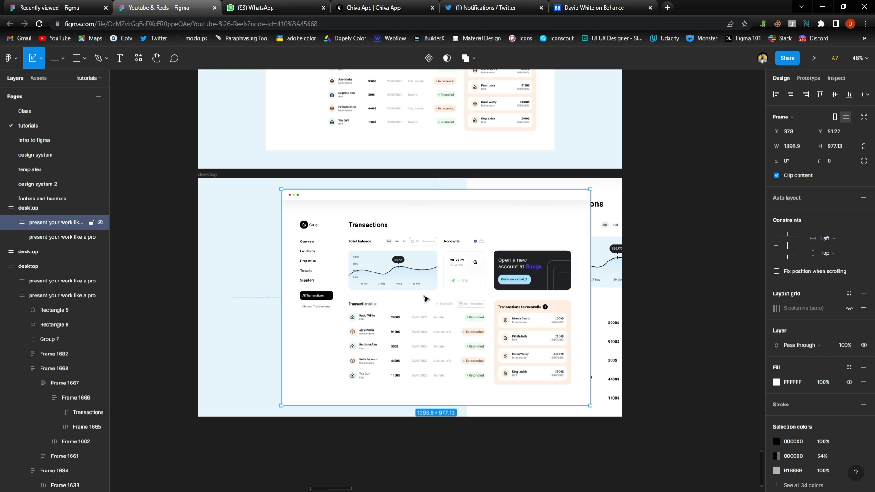
Move the smaller front mockup right to X 840, Y 51.22 so it overlaps the rear copy, without keeping an extra duplicate
{"action": "key", "text": "ctrl+d"}
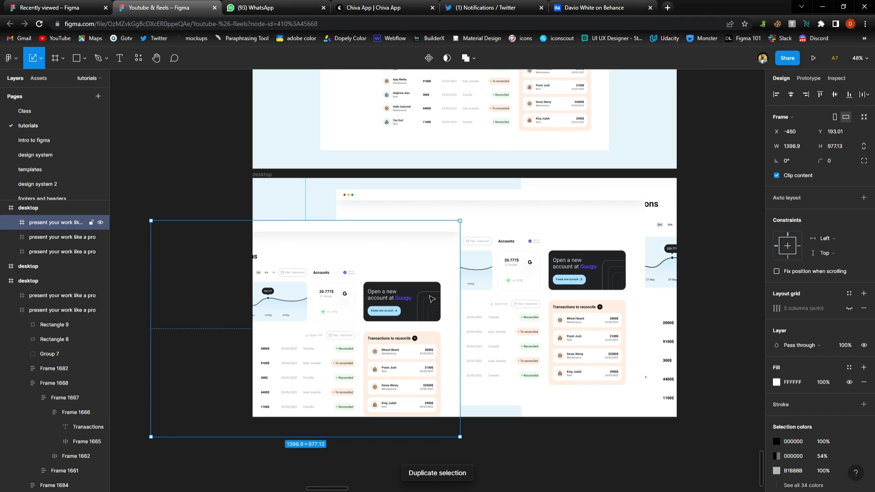
{"action": "key", "text": "Delete"}
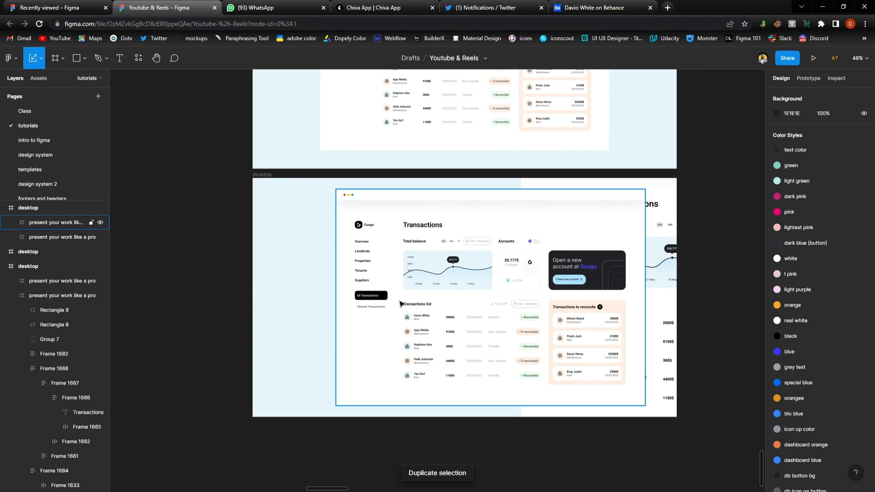
{"action": "left_click", "coordinate": [400, 303]}
{"action": "left_click_drag", "start_coordinate": [398, 293], "coordinate": [492, 289]}
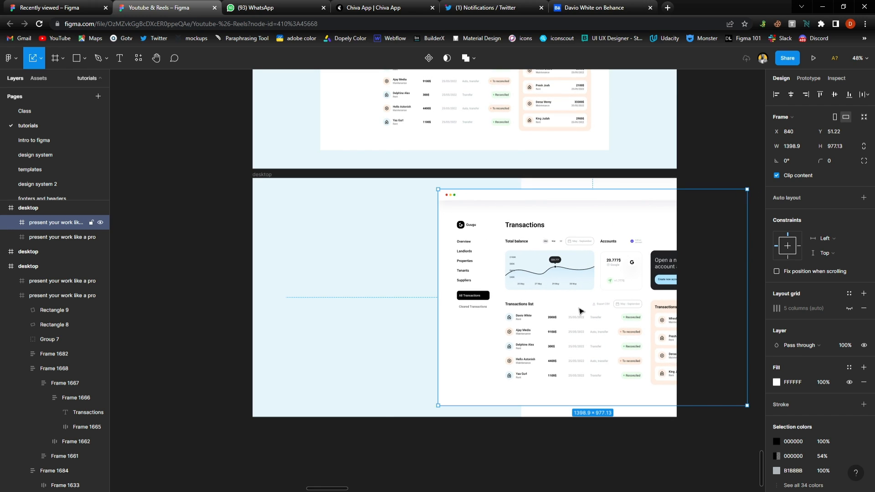
{"action": "left_click", "coordinate": [632, 443]}
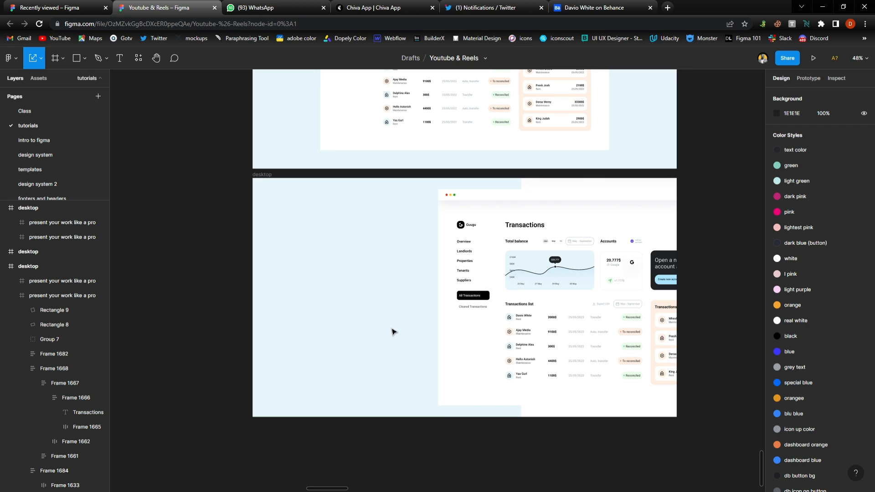
Draw a 1121 × 887 rectangle at X 840, Y 151 and send it behind the front mockup
{"action": "key", "text": "r"}
{"action": "left_click_drag", "start_coordinate": [436, 212], "coordinate": [686, 407]}
{"action": "left_click_drag", "start_coordinate": [442, 309], "coordinate": [446, 309]}
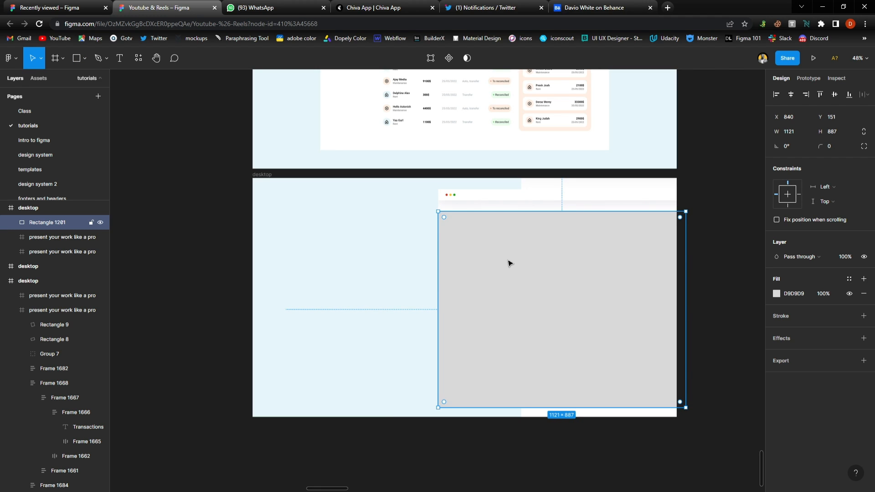
{"action": "key", "text": "ctrl+["}
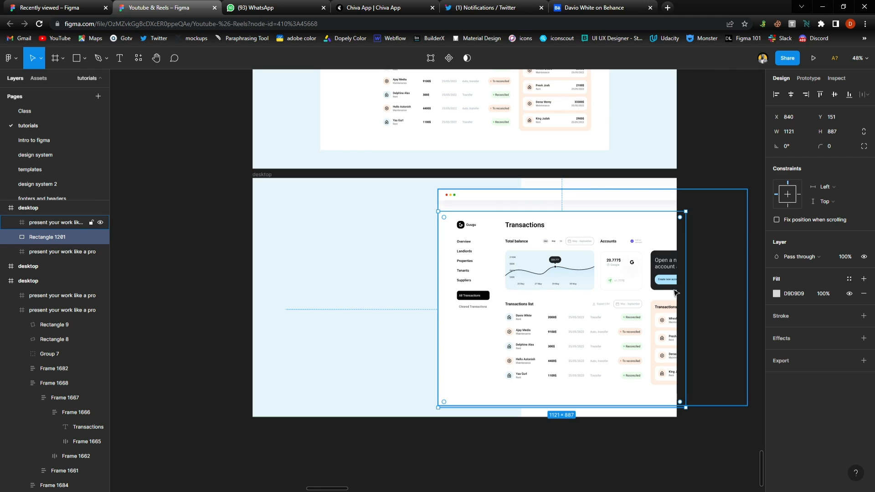
Give the rectangle behind the front mockup a layer blur effect with a blur of 90
{"action": "left_click", "coordinate": [807, 337]}
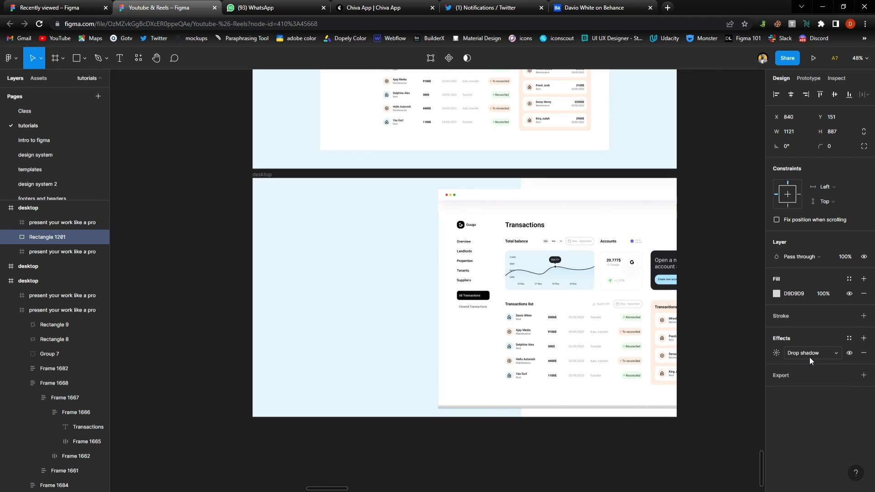
{"action": "left_click", "coordinate": [811, 354]}
{"action": "left_click", "coordinate": [810, 364]}
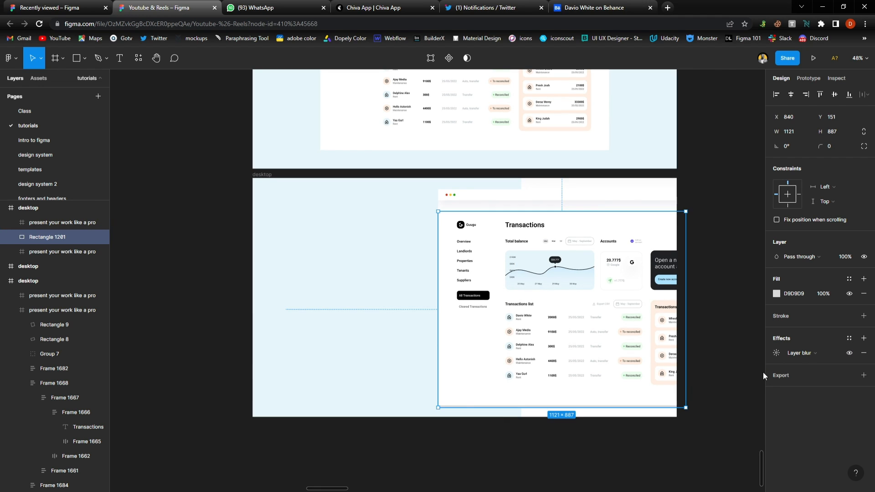
{"action": "left_click", "coordinate": [777, 353]}
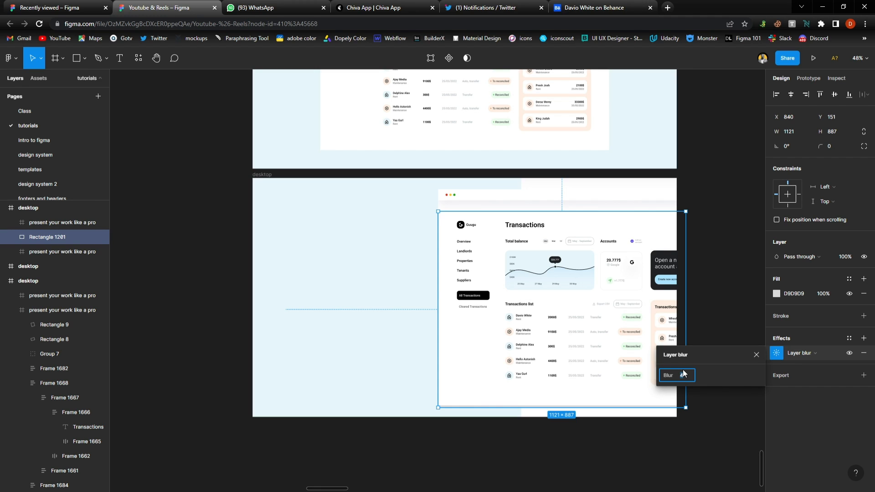
{"action": "type", "text": "38"}
{"action": "key", "text": "Return"}
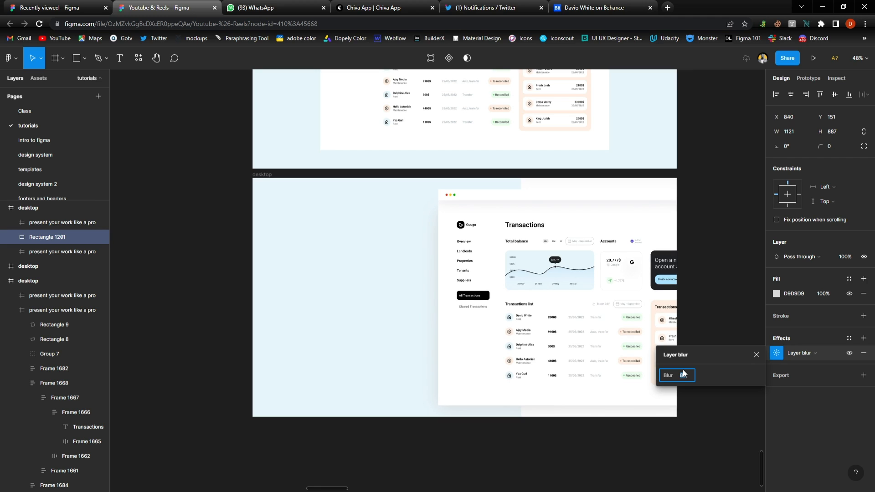
{"action": "type", "text": "90"}
{"action": "key", "text": "Return"}
{"action": "left_click", "coordinate": [757, 354]}
Recolor the blurred rectangle with the light blue E6F5FB sampled from the balance chart
{"action": "left_click", "coordinate": [776, 294]}
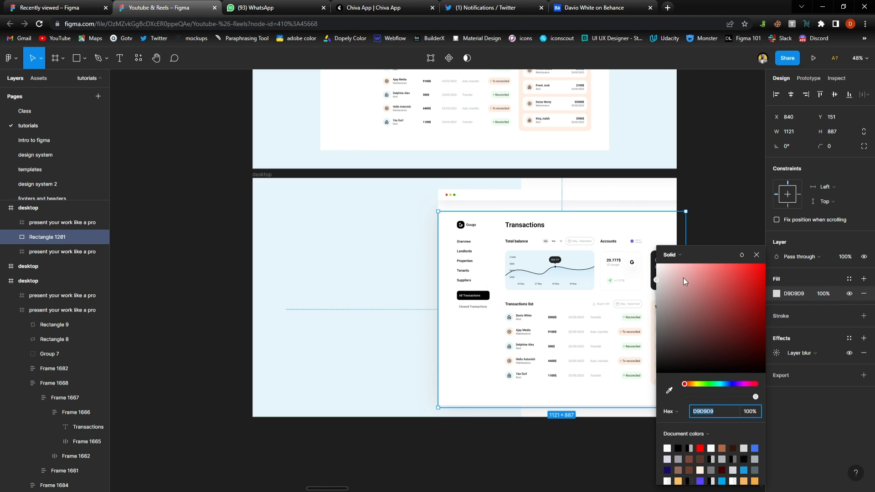
{"action": "left_click", "coordinate": [670, 391]}
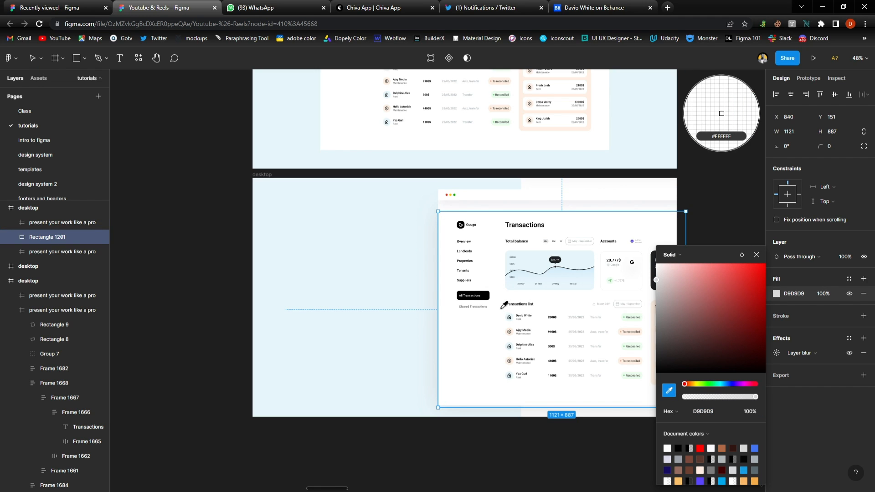
{"action": "left_click", "coordinate": [523, 264]}
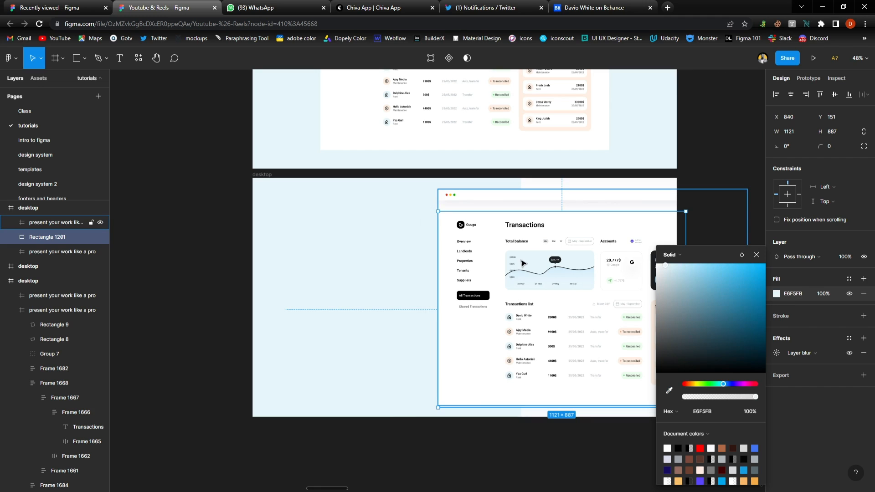
{"action": "left_click", "coordinate": [756, 255]}
{"action": "left_click", "coordinate": [738, 241]}
Change the new desktop frame's fill to the peach FFEFE2 sampled from a "To reconciled" tag
{"action": "left_click", "coordinate": [259, 184]}
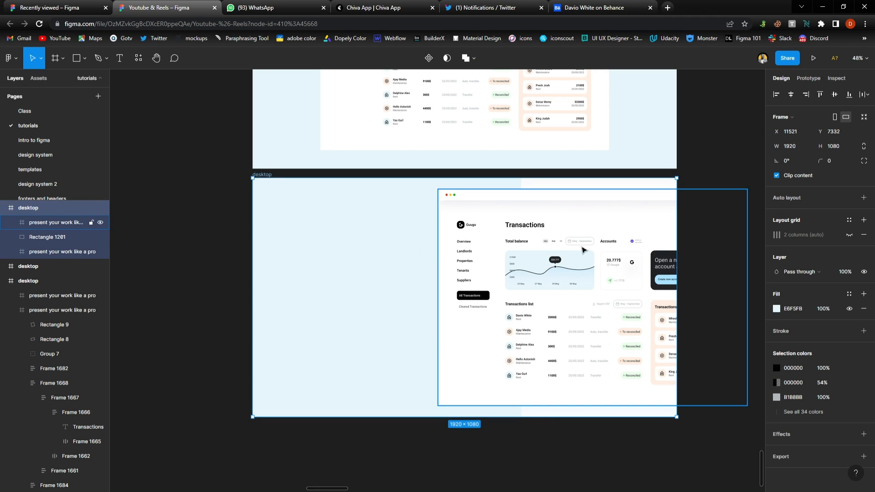
{"action": "left_click", "coordinate": [777, 309]}
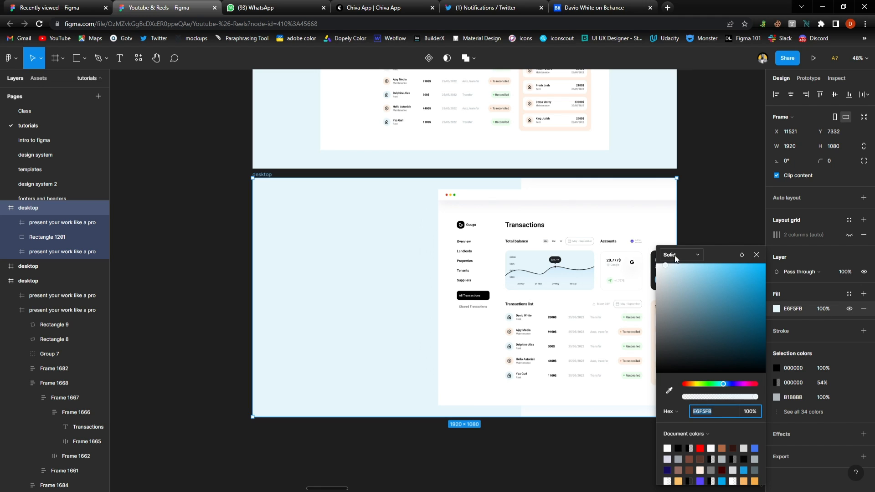
{"action": "left_click", "coordinate": [669, 390]}
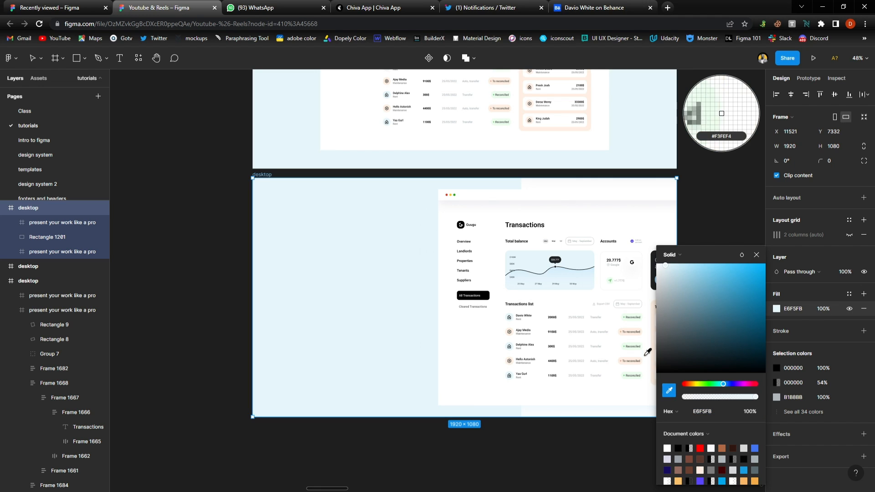
{"action": "left_click", "coordinate": [632, 334]}
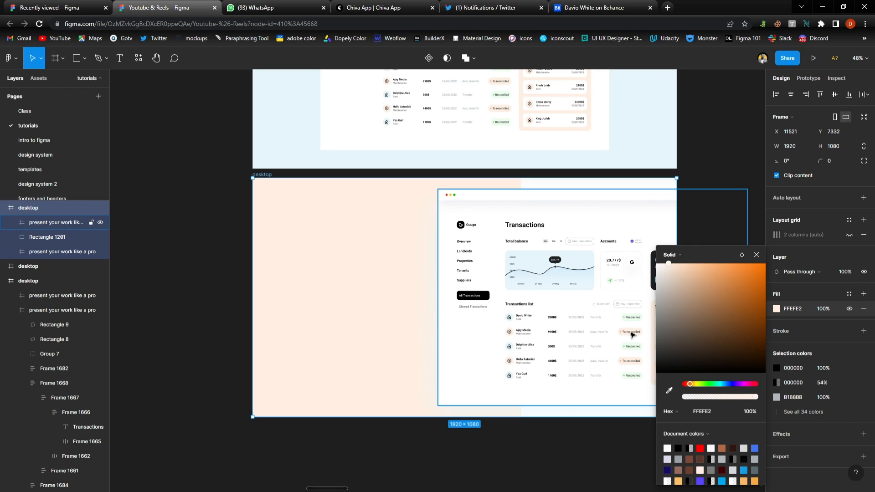
{"action": "left_click", "coordinate": [756, 255]}
{"action": "left_click", "coordinate": [747, 273]}
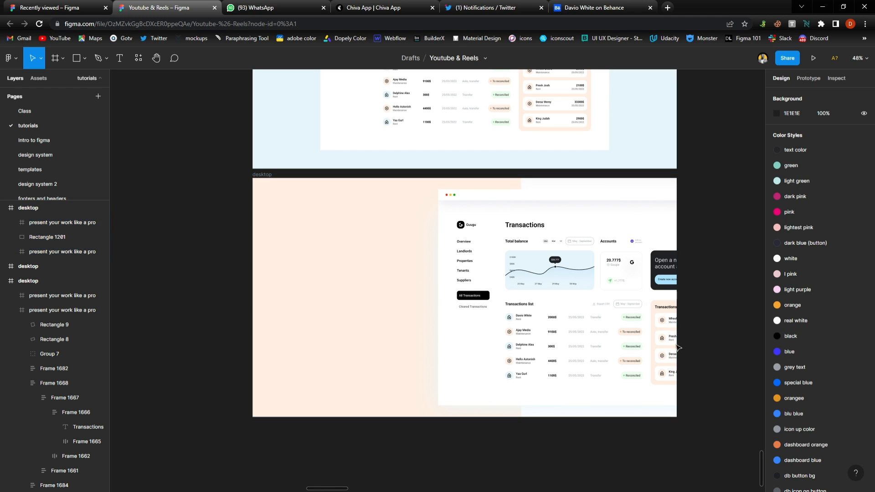
Shift the blurred rectangle down and right to X 853, Y 189
{"action": "scroll", "coordinate": [485, 376], "scroll_direction": "up", "scroll_amount": 4}
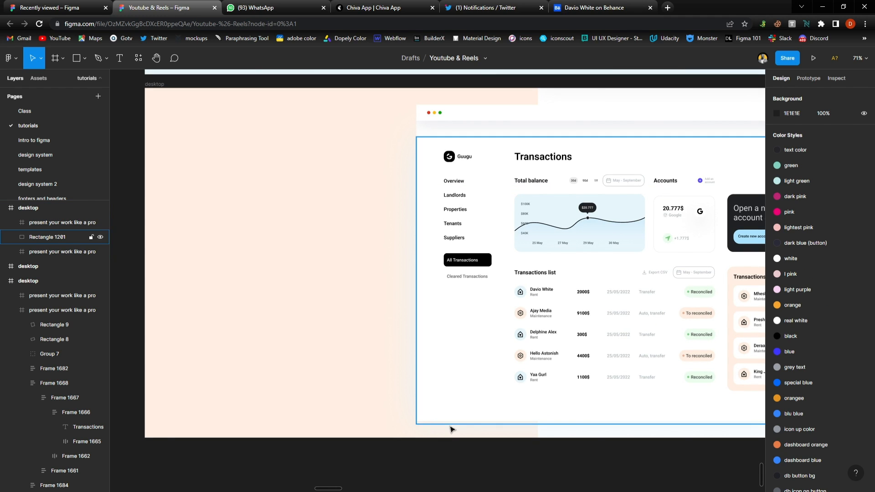
{"action": "left_click", "coordinate": [454, 422]}
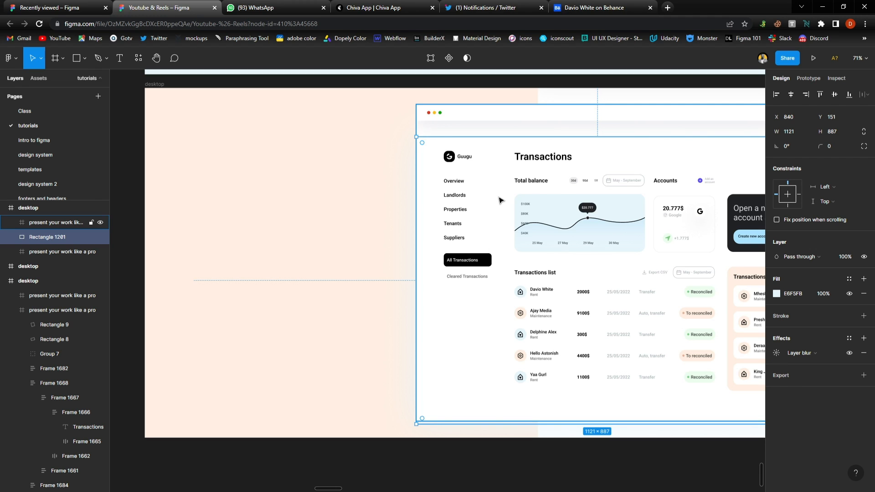
{"action": "left_click_drag", "start_coordinate": [501, 200], "coordinate": [503, 211]}
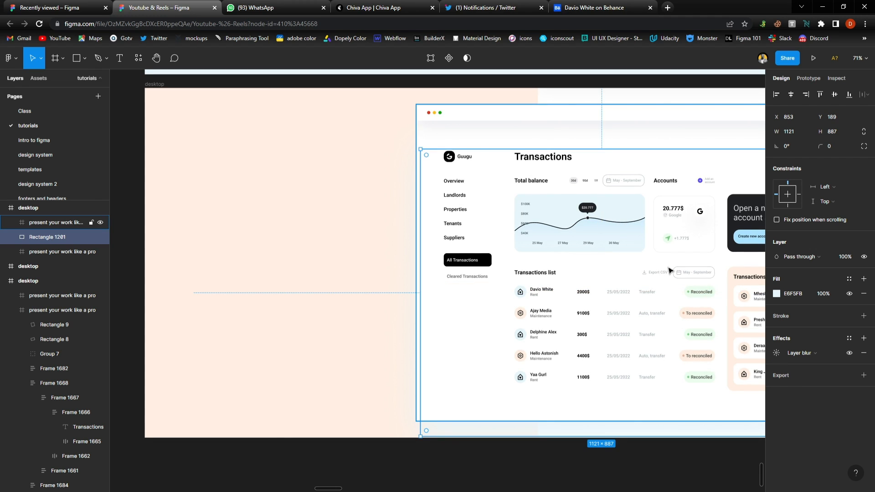
Recolor the blurred rectangle behind the front mockup to grey 858585 at 30% opacity
{"action": "left_click", "coordinate": [777, 353]}
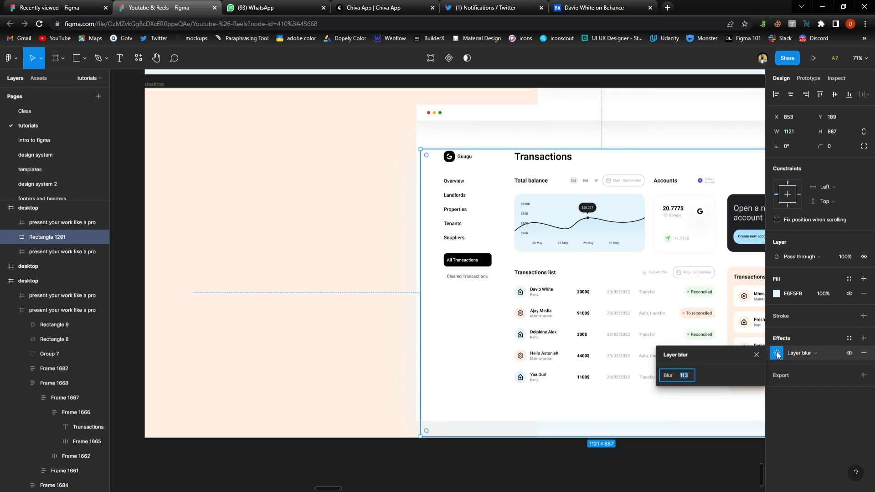
{"action": "left_click", "coordinate": [776, 294]}
{"action": "left_click", "coordinate": [669, 390]}
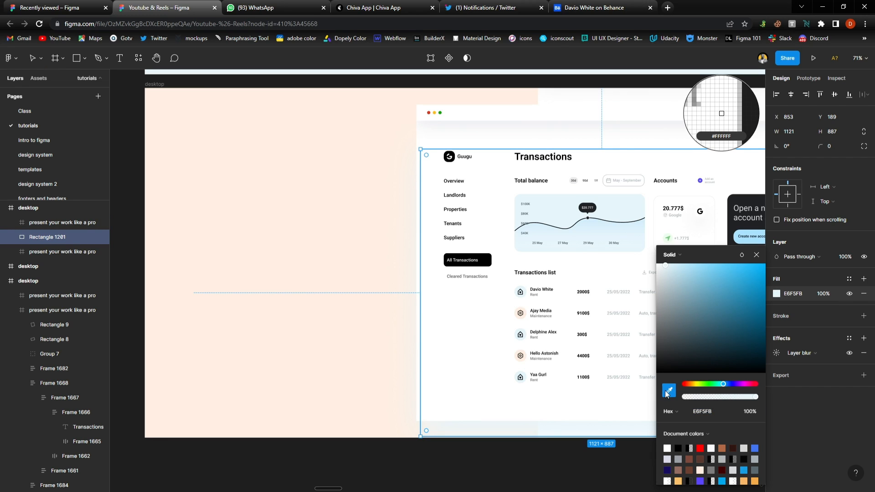
{"action": "left_click", "coordinate": [491, 188]}
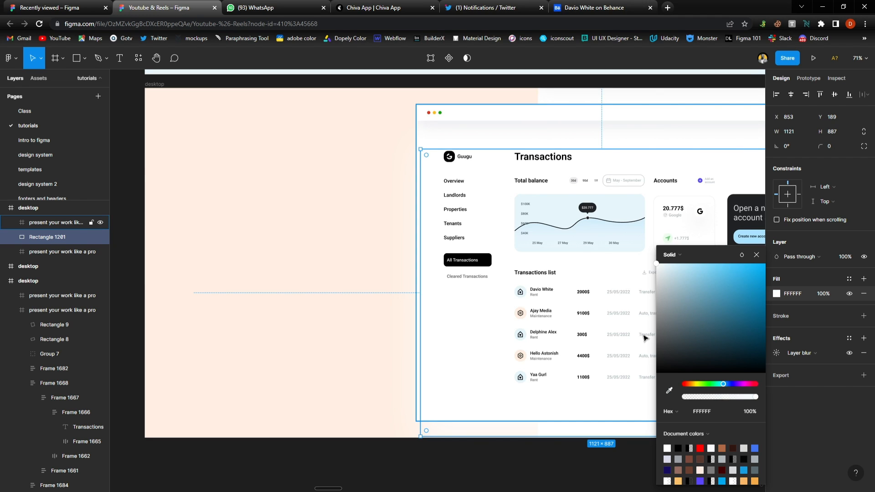
{"action": "left_click_drag", "start_coordinate": [658, 266], "coordinate": [656, 323]}
{"action": "left_click", "coordinate": [756, 255]}
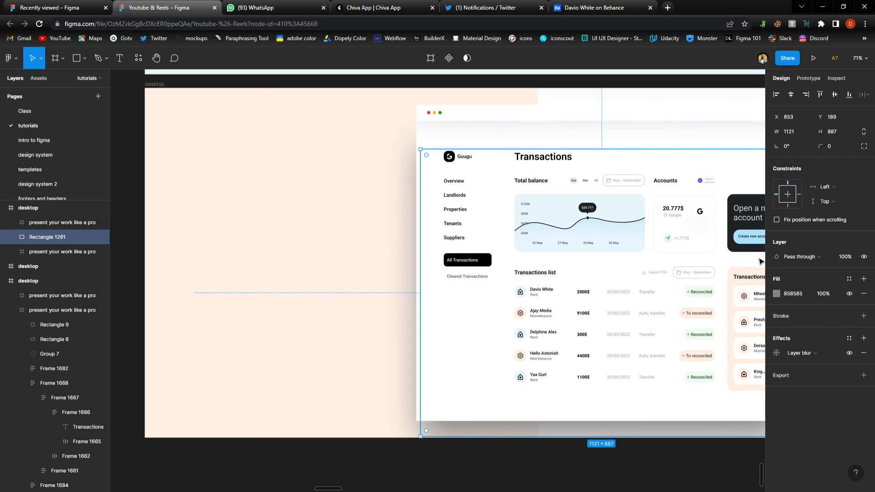
{"action": "left_click", "coordinate": [776, 293]}
{"action": "left_click_drag", "start_coordinate": [755, 397], "coordinate": [706, 394]}
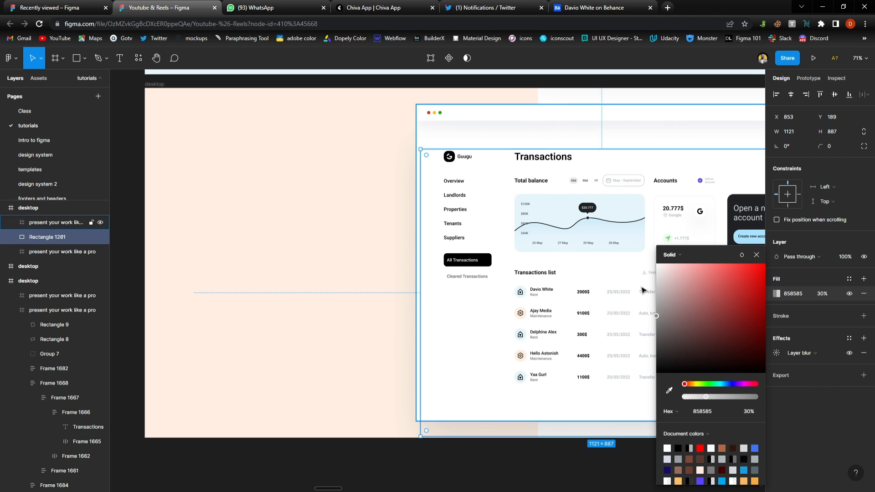
Recolor the blurred rectangle to brown AF8C70, darkened from the sampled peach background, at 38% opacity
{"action": "left_click", "coordinate": [669, 391]}
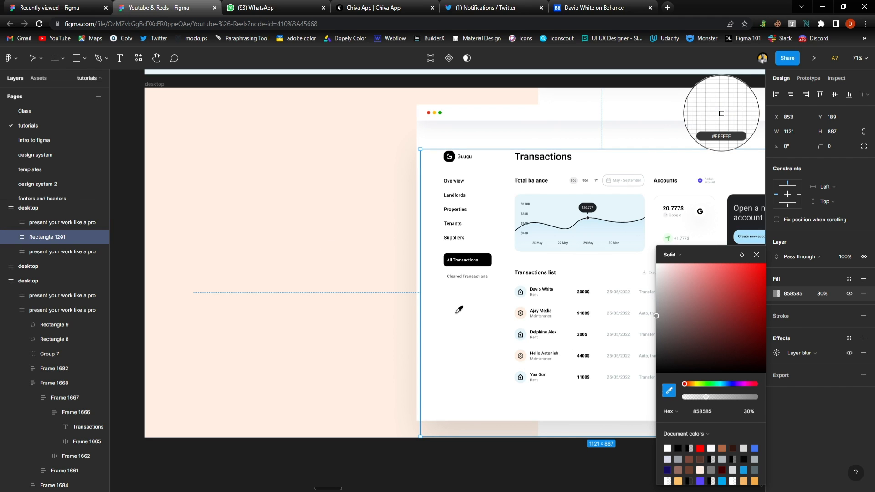
{"action": "left_click", "coordinate": [325, 237]}
{"action": "left_click_drag", "start_coordinate": [661, 263], "coordinate": [696, 298]}
{"action": "left_click_drag", "start_coordinate": [752, 397], "coordinate": [712, 394]}
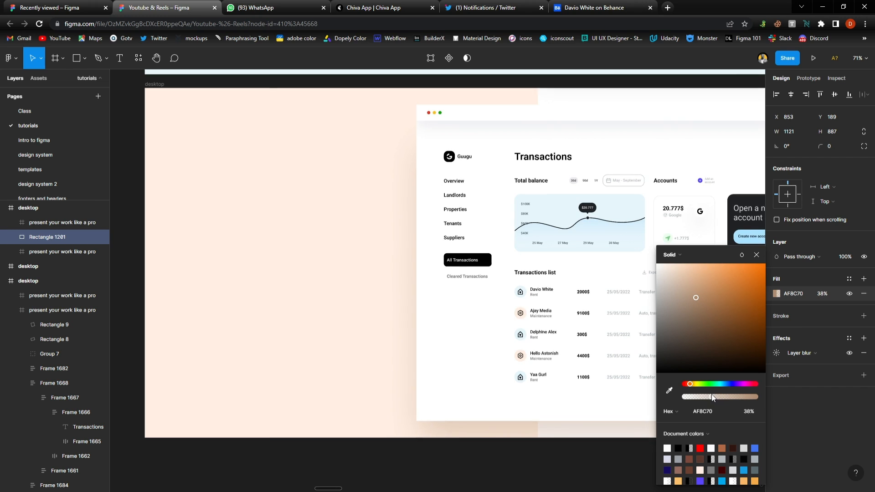
{"action": "left_click", "coordinate": [758, 257]}
{"action": "left_click", "coordinate": [705, 446]}
{"action": "scroll", "coordinate": [391, 271], "scroll_direction": "down", "scroll_amount": 5}
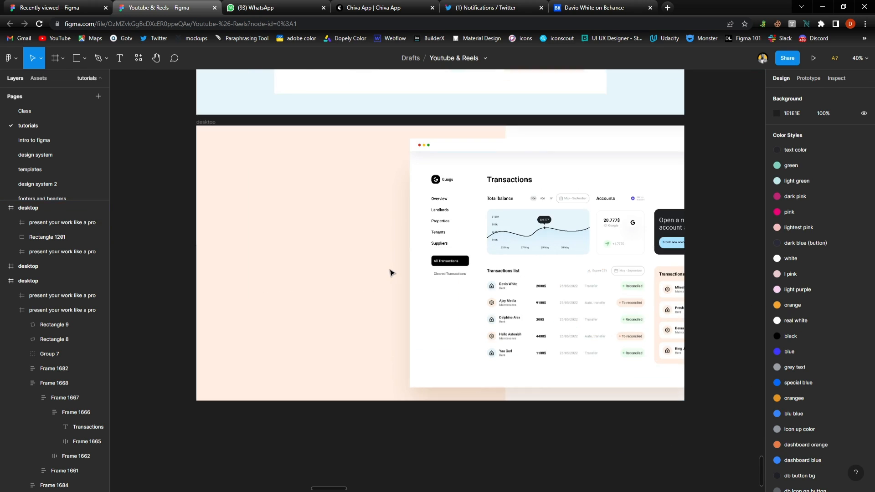
Copy the mockup's Transactions heading onto the empty peach area and change its text to "Thank you for your time"
{"action": "scroll", "coordinate": [390, 272], "scroll_direction": "up", "scroll_amount": 3}
{"action": "left_click", "coordinate": [567, 181], "text": "ctrl"}
{"action": "left_click_drag", "start_coordinate": [567, 181], "coordinate": [352, 184]}
{"action": "double_click", "coordinate": [352, 184]}
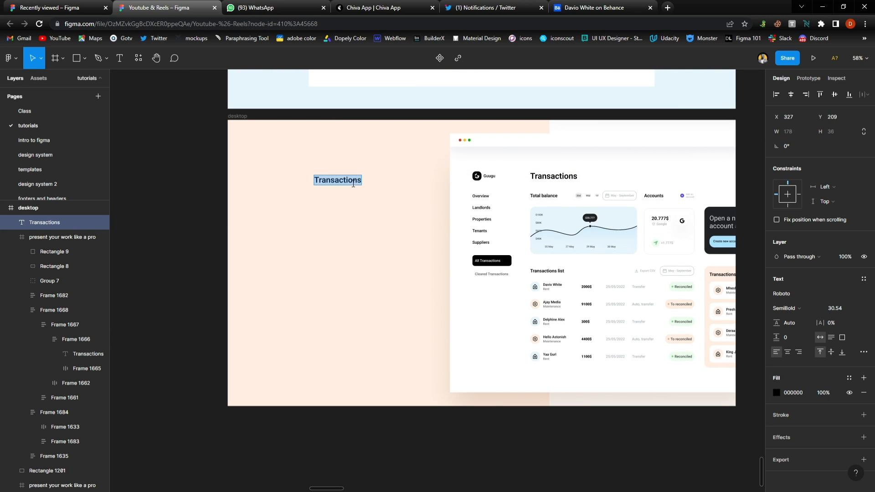
{"action": "type", "text": "Thank you fo"}
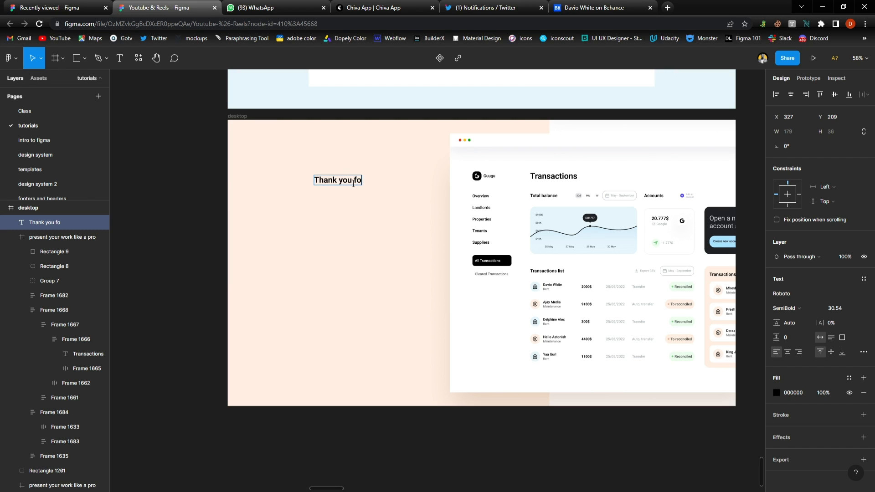
{"action": "type", "text": "r your time"}
{"action": "key", "text": "Escape"}
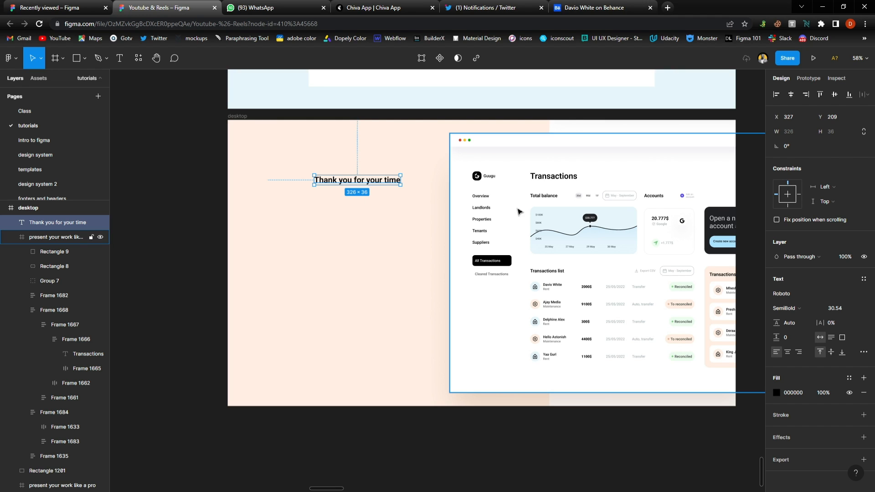
Show the peach frame's layout grid and align the thank-you text with the first column's left edge at X 150, Y 219
{"action": "left_click", "coordinate": [255, 123]}
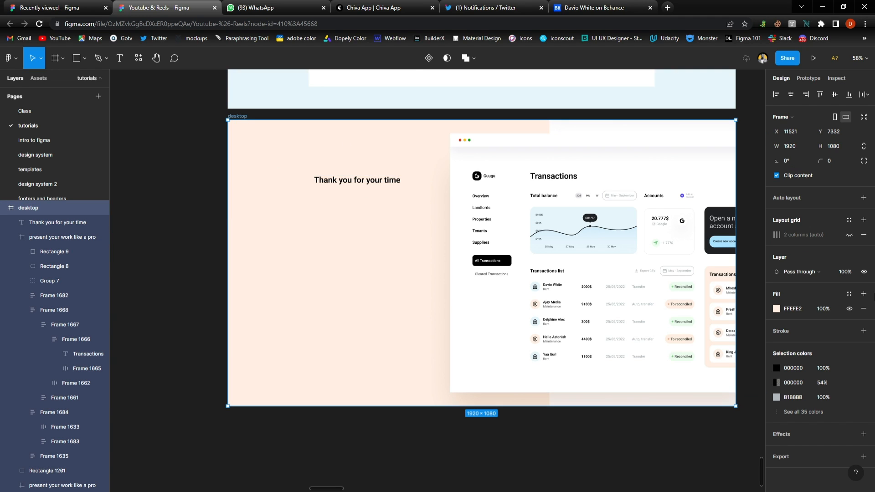
{"action": "left_click", "coordinate": [850, 235]}
{"action": "left_click_drag", "start_coordinate": [339, 182], "coordinate": [285, 188]}
{"action": "key", "text": "ctrl+z"}
{"action": "left_click", "coordinate": [330, 183]}
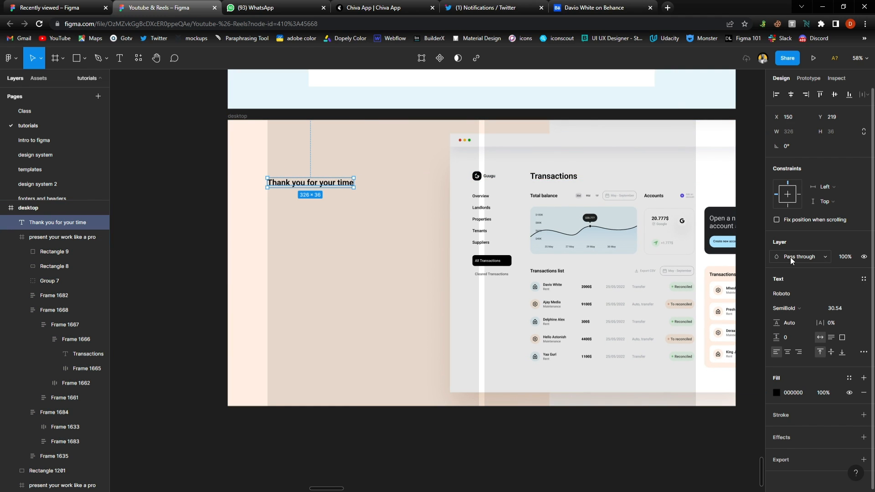
Set the thank-you text's font size to 64 and narrow its box to 380 wide so it wraps onto two lines
{"action": "left_click", "coordinate": [855, 313]}
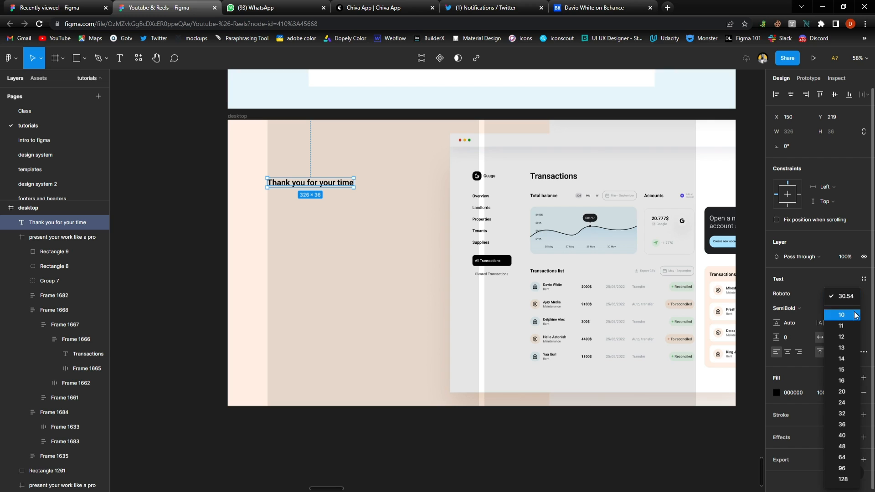
{"action": "left_click", "coordinate": [846, 459]}
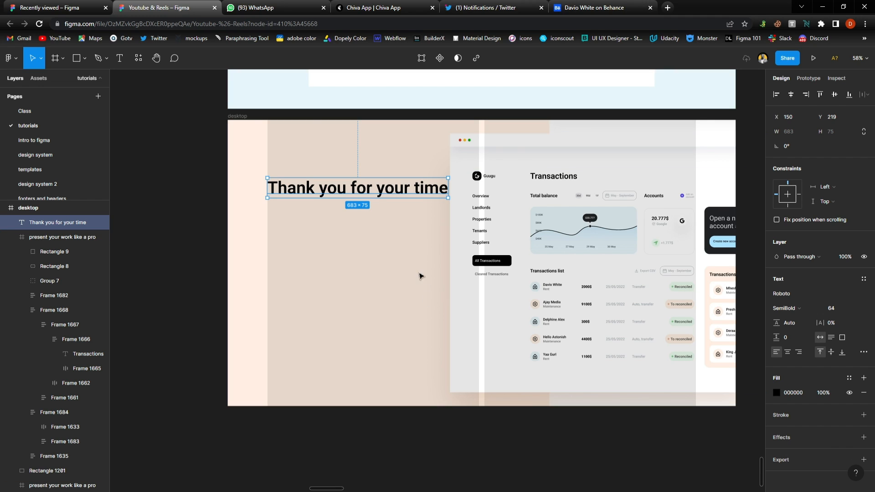
{"action": "left_click_drag", "start_coordinate": [455, 197], "coordinate": [374, 216]}
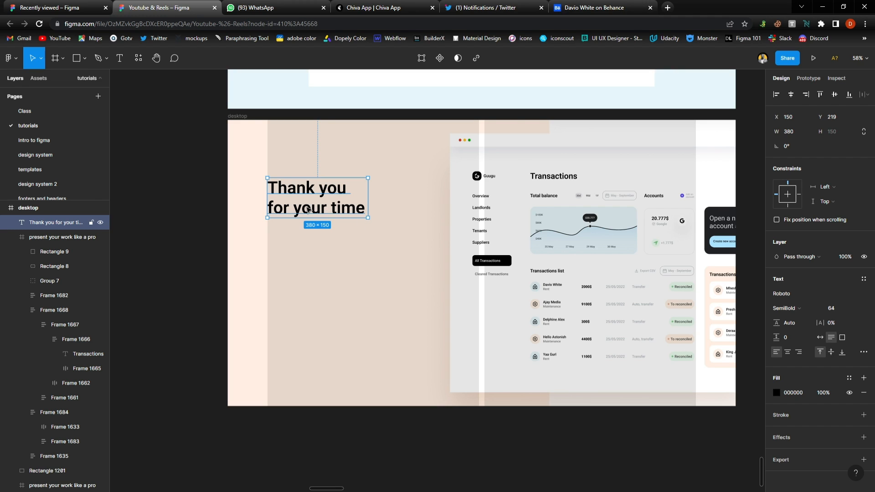
Move the thank-you text down to Y 872 and hide the frame's layout grid
{"action": "left_click_drag", "start_coordinate": [308, 214], "coordinate": [307, 388]}
{"action": "left_click", "coordinate": [182, 312]}
{"action": "scroll", "coordinate": [373, 268], "scroll_direction": "right", "scroll_amount": 1}
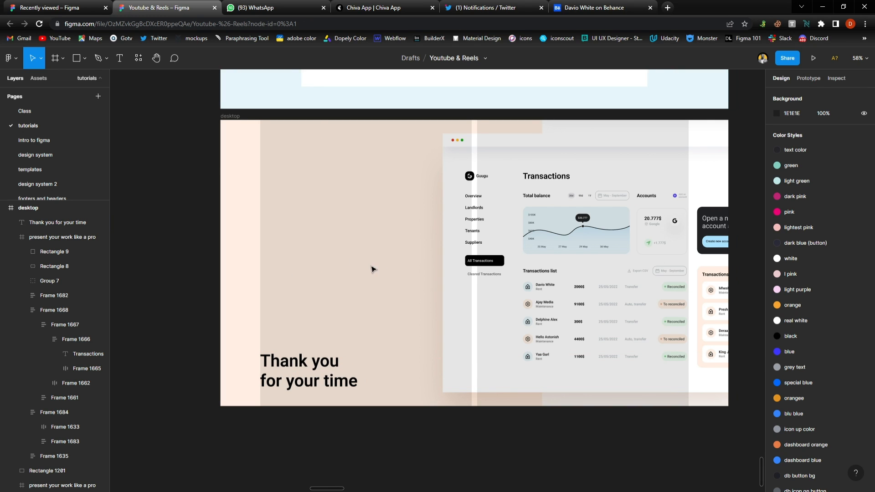
{"action": "scroll", "coordinate": [367, 269], "scroll_direction": "right", "scroll_amount": 2}
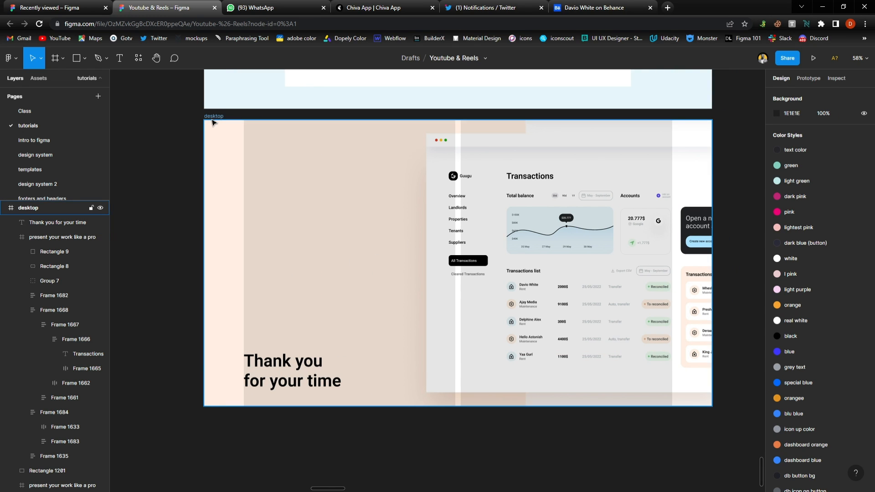
{"action": "left_click", "coordinate": [212, 116]}
{"action": "left_click", "coordinate": [848, 235]}
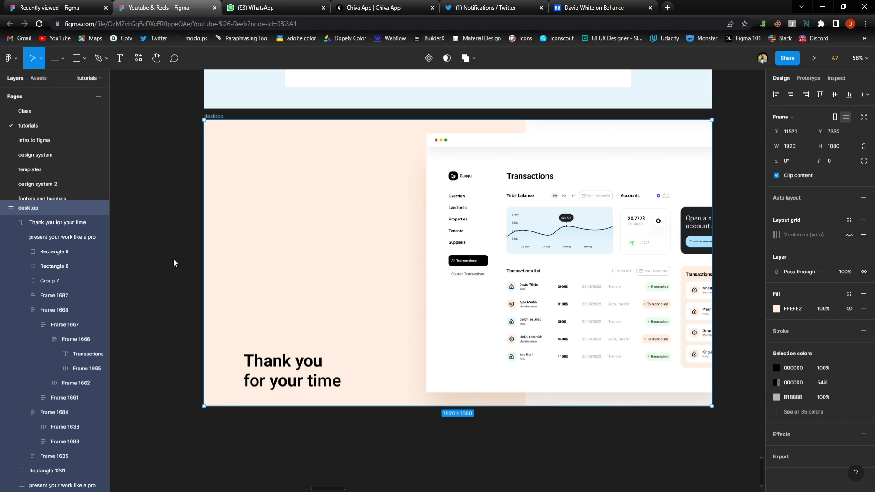
{"action": "left_click", "coordinate": [304, 370]}
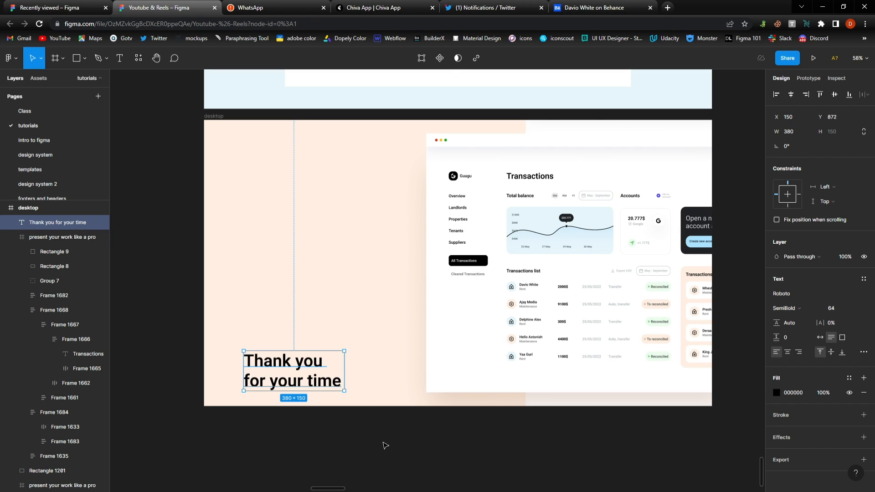
{"action": "left_click", "coordinate": [385, 445]}
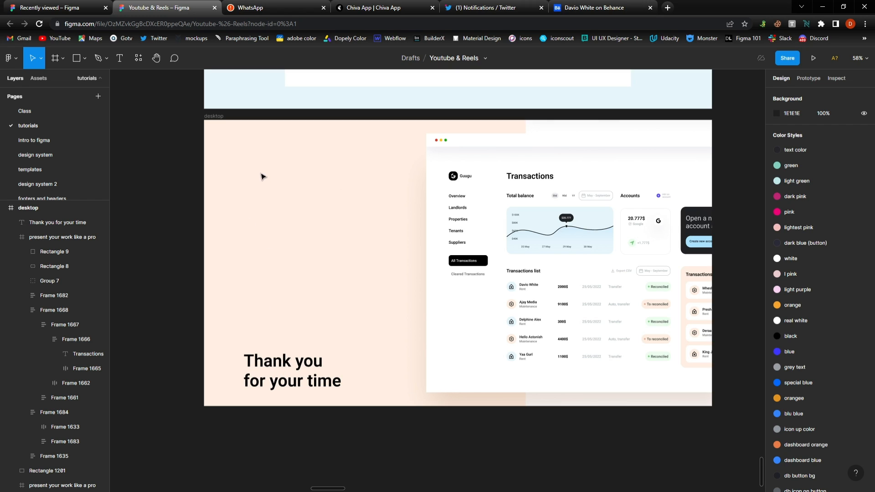
Place a rectangle about 461 × 911 behind the thank-you text and center the text horizontally on it at X 185
{"action": "key", "text": "r"}
{"action": "mouse_move", "coordinate": [242, 154]}
{"action": "left_mouse_down"}
{"action": "mouse_move", "coordinate": [336, 354]}
{"action": "mouse_move", "coordinate": [345, 398]}
{"action": "mouse_move", "coordinate": [364, 395]}
{"action": "left_mouse_up"}
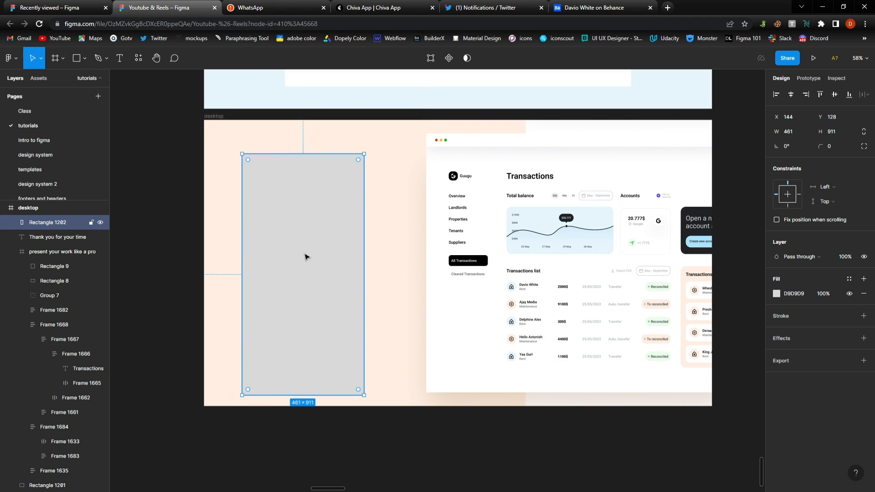
{"action": "key", "text": "["}
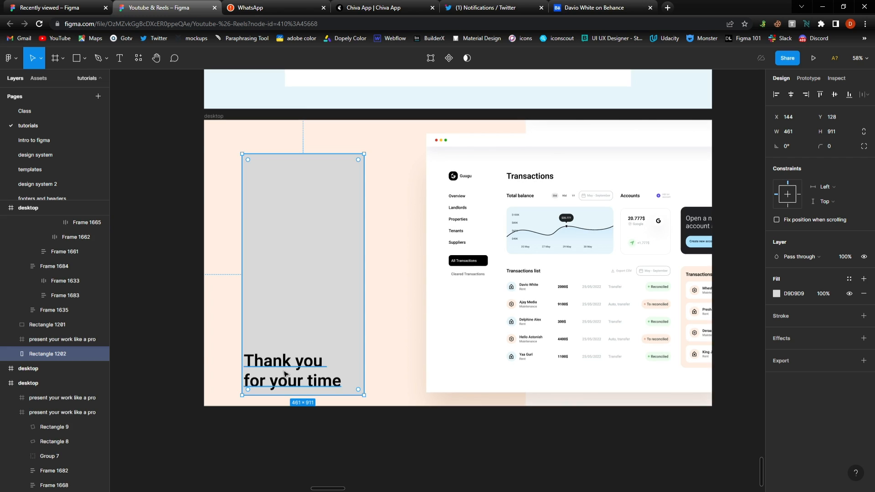
{"action": "left_click", "coordinate": [280, 365]}
{"action": "left_click_drag", "start_coordinate": [281, 364], "coordinate": [288, 366]}
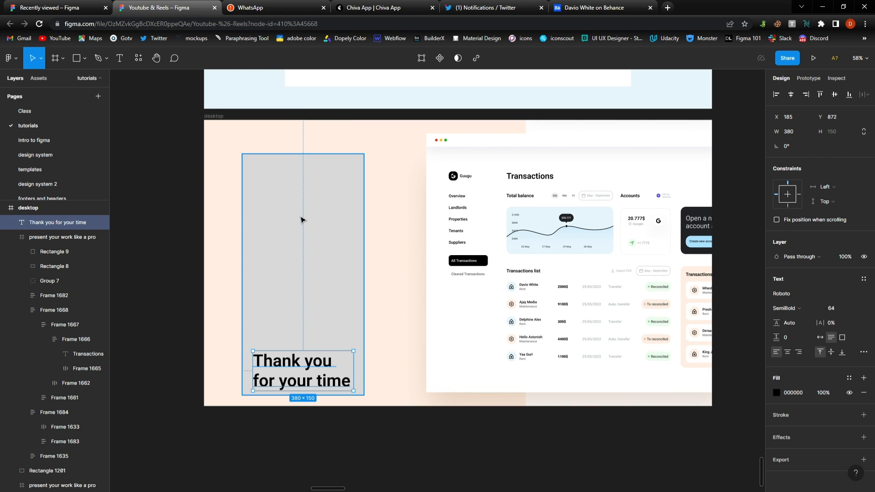
Extend the rectangle up to the frame's top edge, 1039 high, and fill it with light blue E6F5FB sampled from the frame above
{"action": "left_click", "coordinate": [302, 219]}
{"action": "left_click_drag", "start_coordinate": [303, 160], "coordinate": [302, 129]}
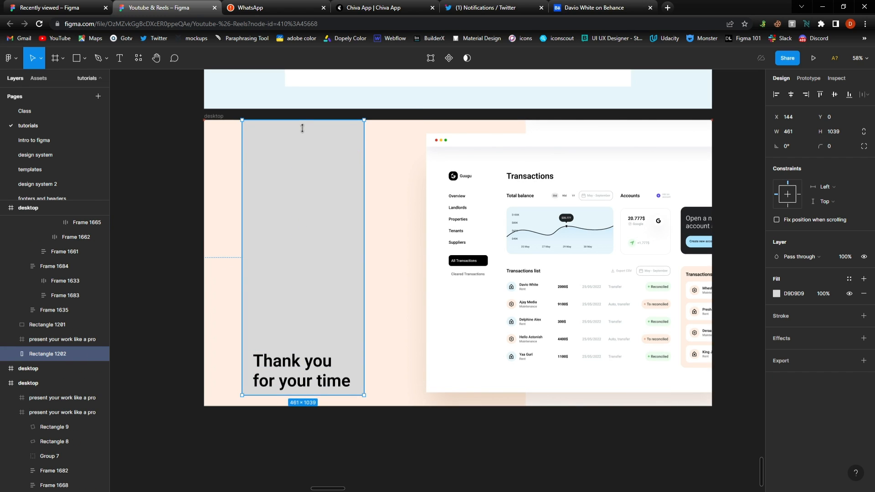
{"action": "key", "text": "i"}
{"action": "left_click", "coordinate": [702, 92]}
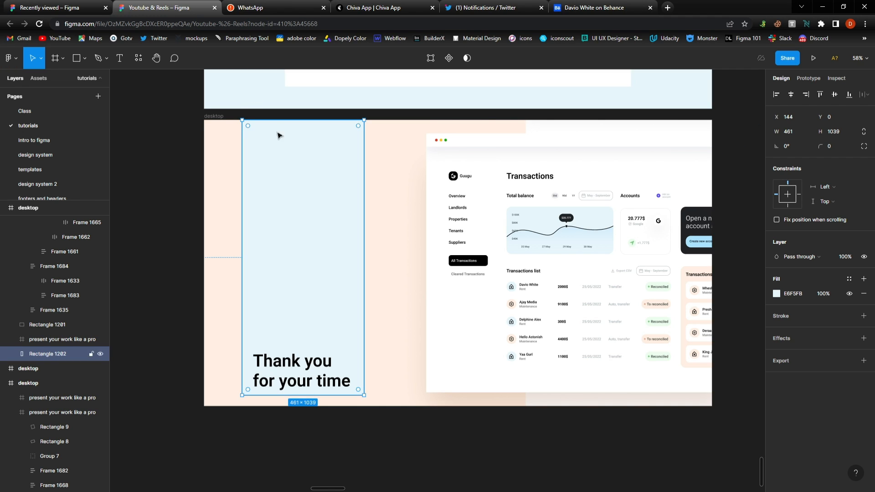
{"action": "left_click", "coordinate": [166, 204]}
Raise the thank-you text to Y 850 and recolor it to 1A2022, a darkened shade of the sampled light blue
{"action": "left_click", "coordinate": [296, 368]}
{"action": "left_click_drag", "start_coordinate": [296, 368], "coordinate": [294, 361]}
{"action": "key", "text": "i"}
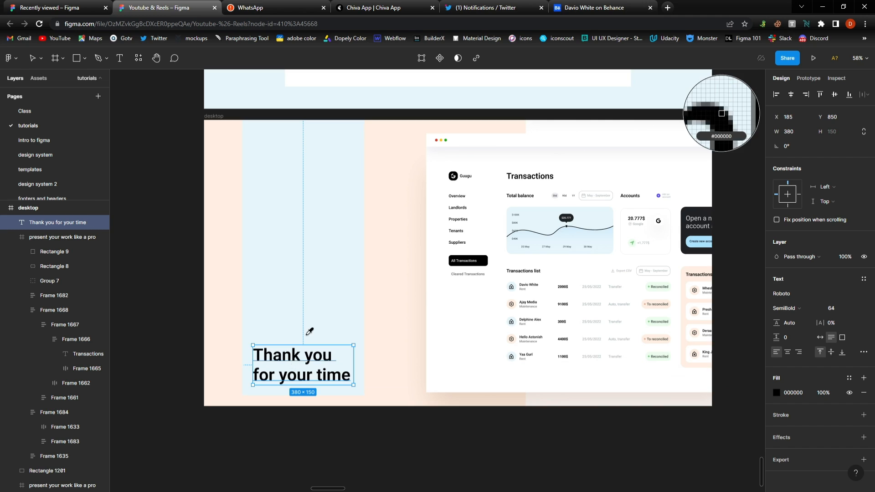
{"action": "left_click", "coordinate": [704, 91]}
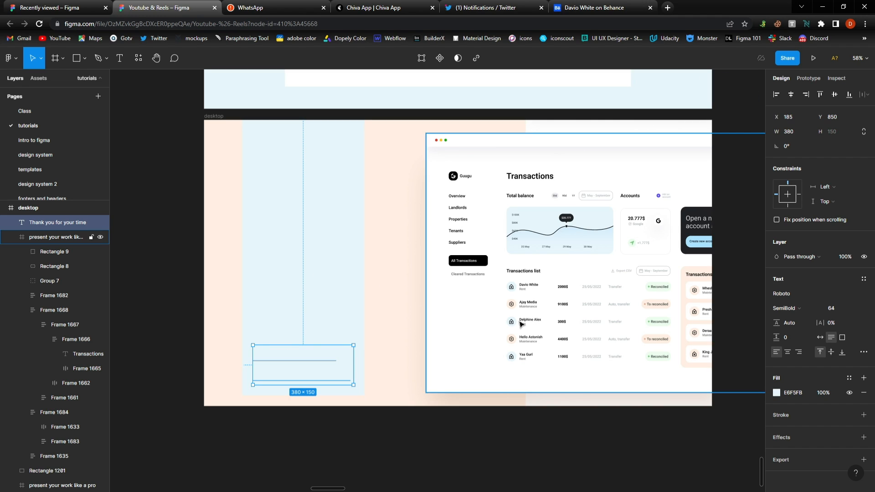
{"action": "left_click", "coordinate": [777, 392]}
{"action": "left_click_drag", "start_coordinate": [665, 270], "coordinate": [683, 363]}
{"action": "left_click", "coordinate": [757, 256]}
Reduce the thank-you text's font size to 48 and move it down to Y 872
{"action": "left_click", "coordinate": [855, 309]}
{"action": "left_click", "coordinate": [839, 298]}
{"action": "left_click_drag", "start_coordinate": [280, 357], "coordinate": [284, 363]}
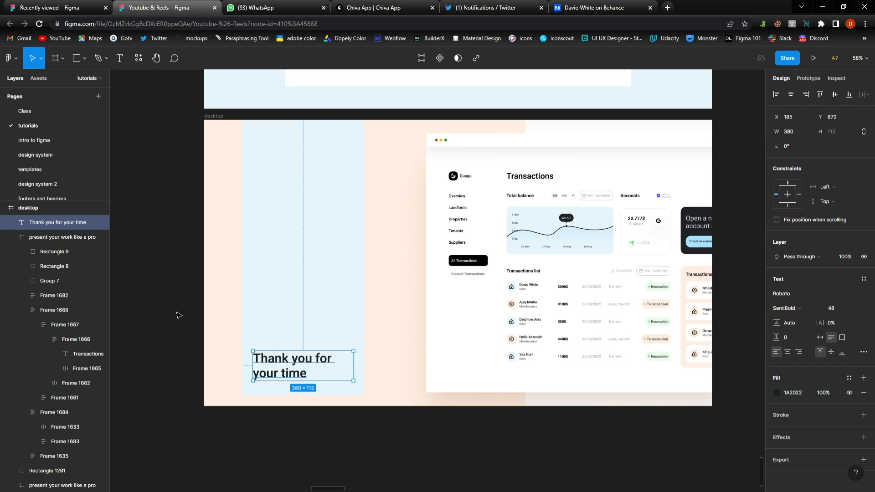
Add a period to the end of the thank-you text so it reads "Thank you for your time."
{"action": "double_click", "coordinate": [312, 381]}
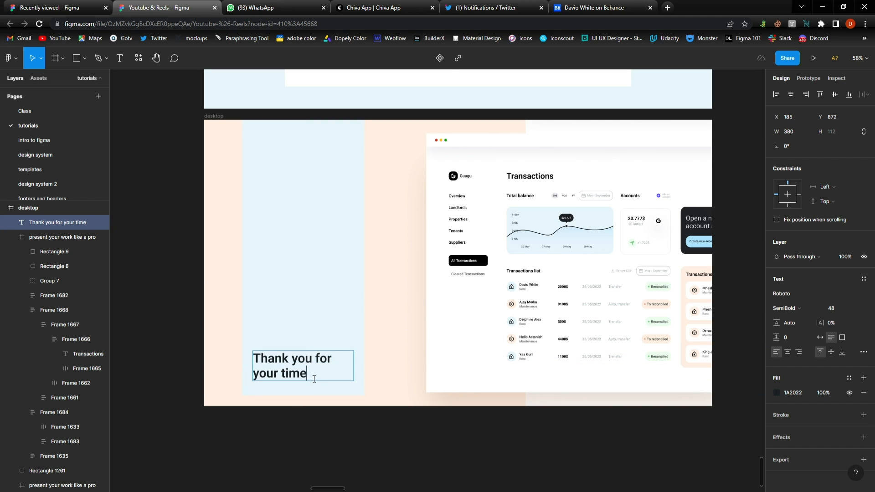
{"action": "key", "text": "Escape"}
{"action": "key", "text": "Escape"}
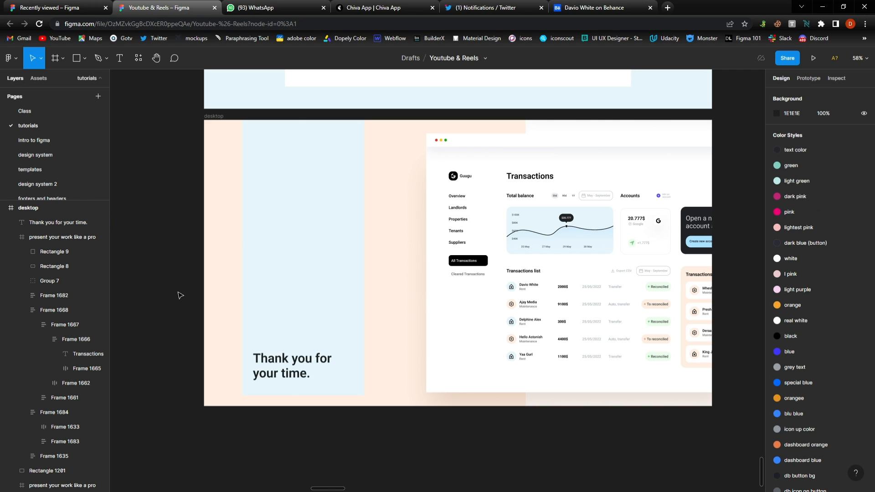
Review the closing thank-you frame and the presentation frames stacked above it
{"action": "scroll", "coordinate": [253, 242], "scroll_direction": "down", "scroll_amount": 1}
{"action": "scroll", "coordinate": [255, 244], "scroll_direction": "down", "scroll_amount": 2}
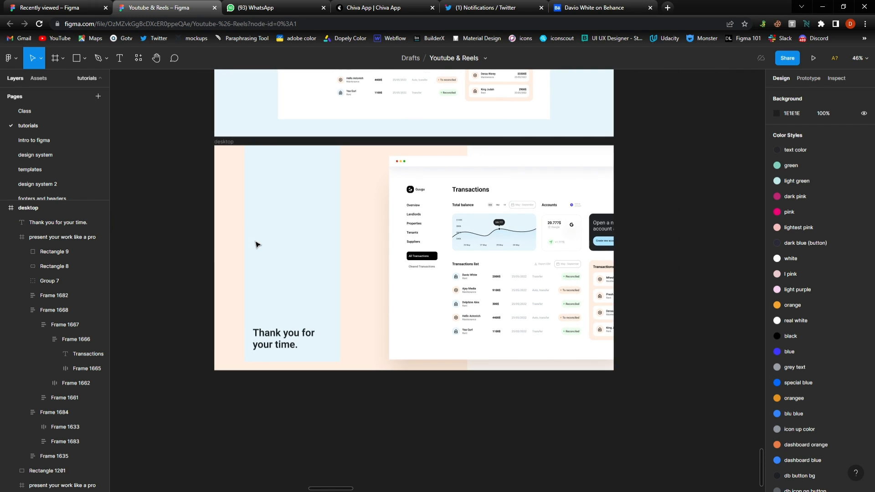
{"action": "scroll", "coordinate": [255, 243], "scroll_direction": "up", "scroll_amount": 4}
{"action": "scroll", "coordinate": [255, 242], "scroll_direction": "down", "scroll_amount": 3}
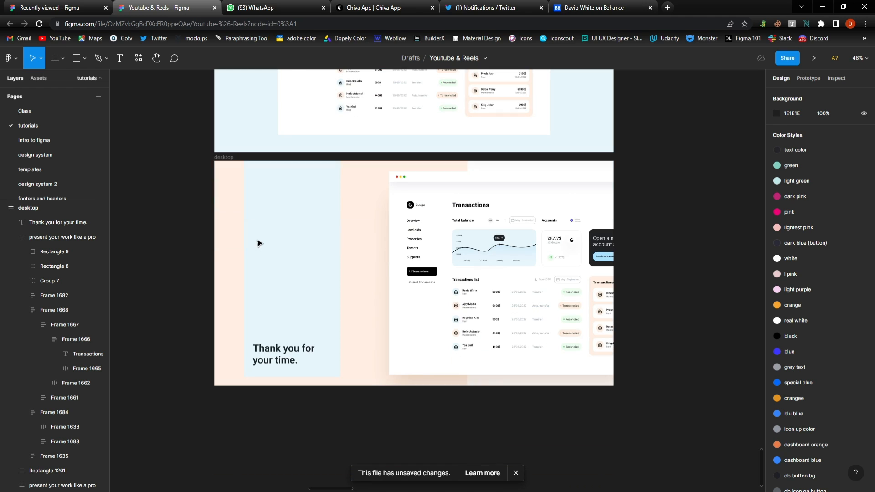
{"action": "scroll", "coordinate": [253, 243], "scroll_direction": "up", "scroll_amount": 4}
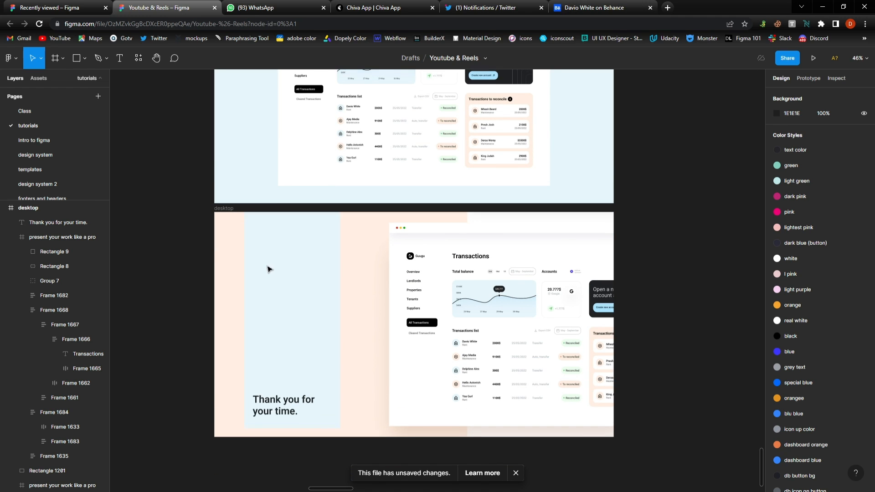
{"action": "scroll", "coordinate": [267, 269], "scroll_direction": "up", "scroll_amount": 18}
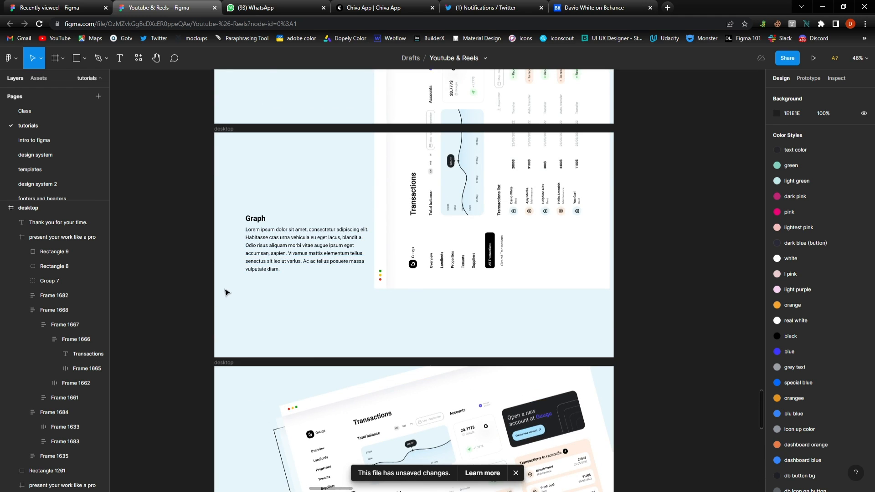
Move the second frame, with the straight full dashboard mockup, up flush against the cover frame at Y -560
{"action": "scroll", "coordinate": [237, 264], "scroll_direction": "up", "scroll_amount": 17}
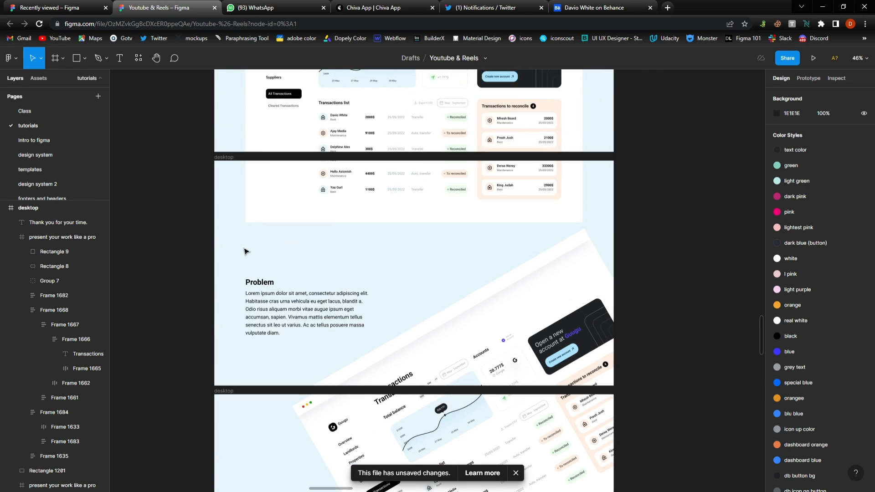
{"action": "scroll", "coordinate": [246, 250], "scroll_direction": "up", "scroll_amount": 3}
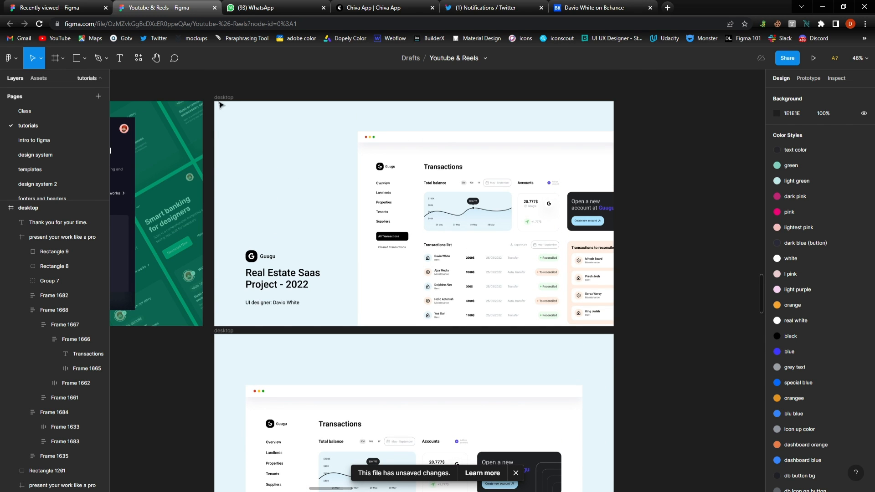
{"action": "left_click", "coordinate": [236, 337]}
{"action": "scroll", "coordinate": [329, 358], "scroll_direction": "down", "scroll_amount": 1}
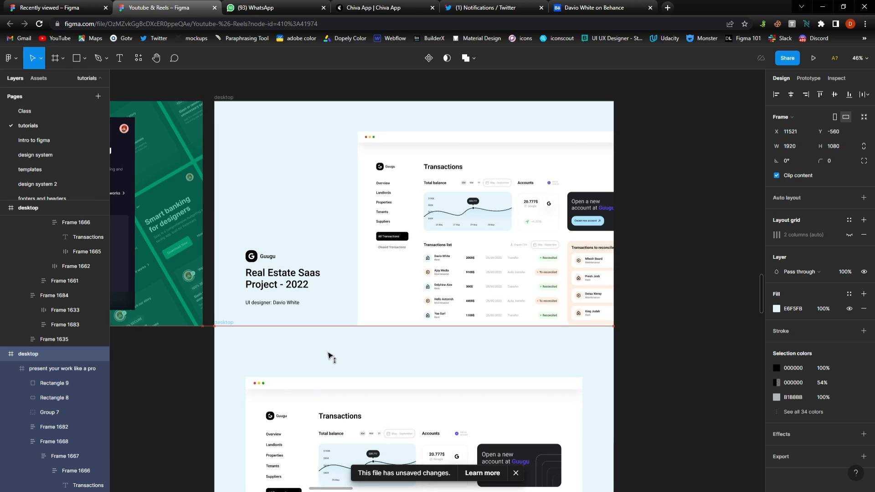
Close the gaps above the Problem and Solution frames by moving them up to Y 520 and Y 1600
{"action": "scroll", "coordinate": [332, 356], "scroll_direction": "down", "scroll_amount": 11}
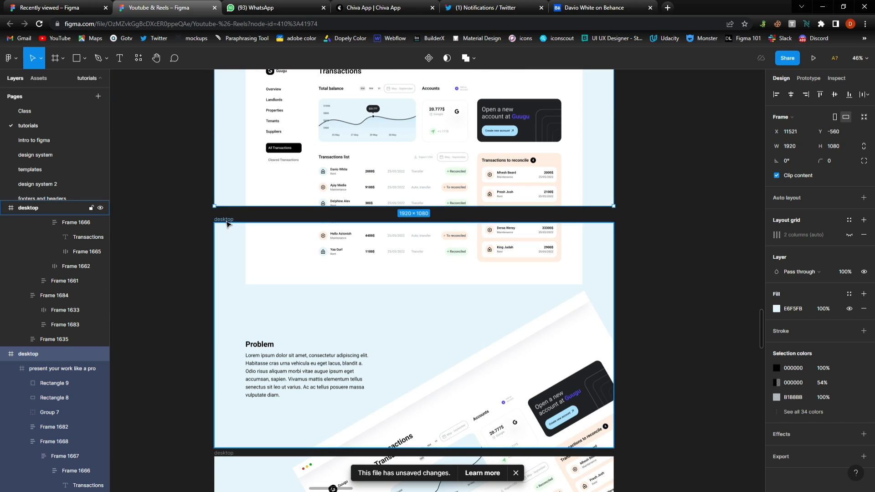
{"action": "left_click", "coordinate": [225, 221]}
{"action": "left_click_drag", "start_coordinate": [369, 273], "coordinate": [367, 256]}
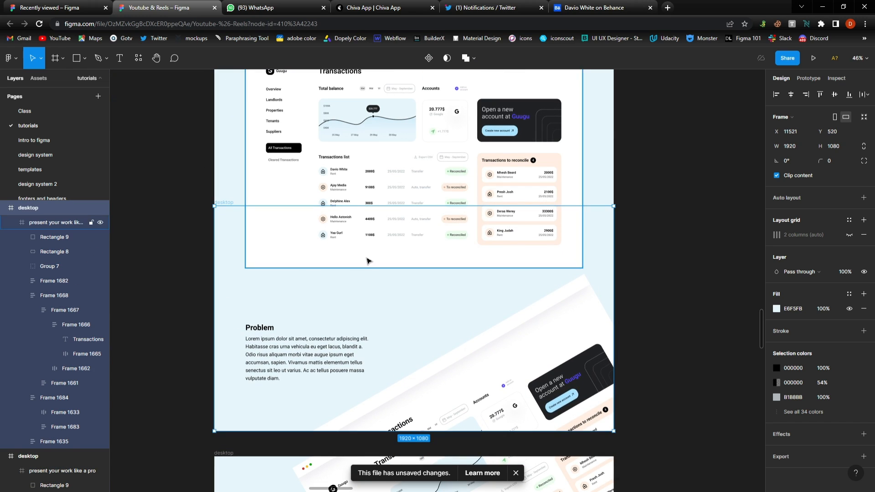
{"action": "scroll", "coordinate": [316, 303], "scroll_direction": "down", "scroll_amount": 6}
{"action": "left_click_drag", "start_coordinate": [337, 292], "coordinate": [355, 263]}
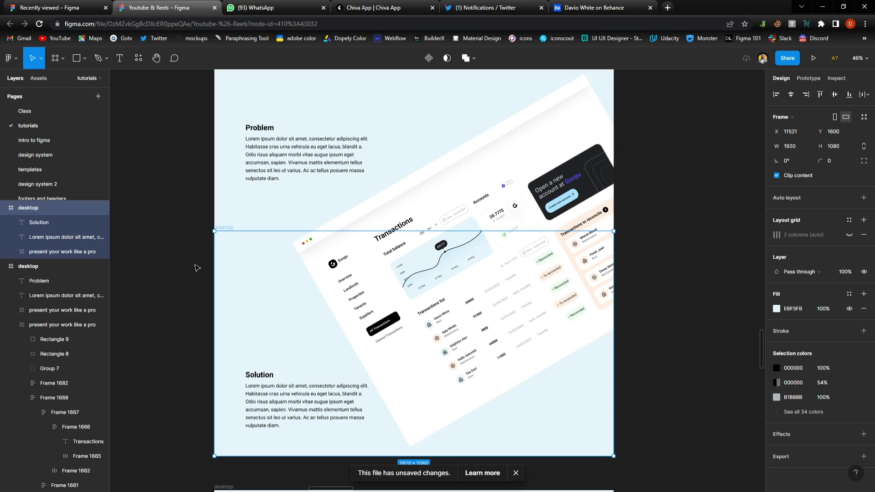
{"action": "left_click", "coordinate": [197, 268]}
Move the Wallet frame up flush below the Solution frame at Y 2680, and the Graph frame up flush below it
{"action": "scroll", "coordinate": [322, 314], "scroll_direction": "down", "scroll_amount": 3}
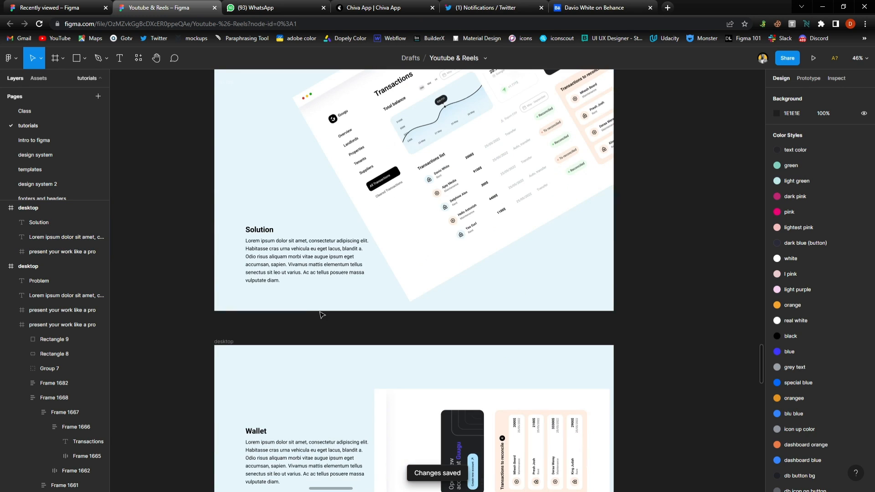
{"action": "left_click", "coordinate": [225, 343]}
{"action": "left_click_drag", "start_coordinate": [306, 363], "coordinate": [307, 331]}
{"action": "scroll", "coordinate": [310, 348], "scroll_direction": "down", "scroll_amount": 4}
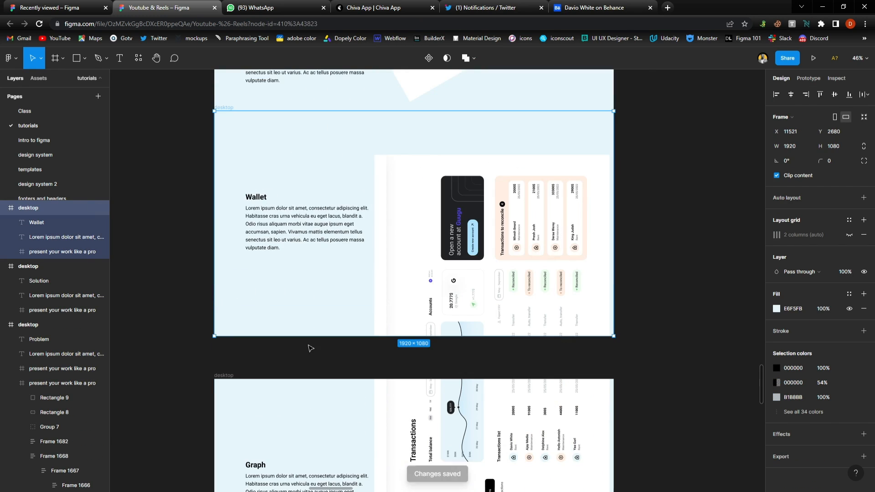
{"action": "left_click", "coordinate": [228, 378]}
{"action": "left_click_drag", "start_coordinate": [334, 404], "coordinate": [352, 284]}
Move the tilted layered mockup frame up against the Graph frame, and the centered mockup frame below it to Y 5920
{"action": "scroll", "coordinate": [337, 363], "scroll_direction": "down", "scroll_amount": 5}
{"action": "left_click", "coordinate": [235, 359]}
{"action": "scroll", "coordinate": [345, 339], "scroll_direction": "down", "scroll_amount": 6}
{"action": "scroll", "coordinate": [353, 317], "scroll_direction": "down", "scroll_amount": 4}
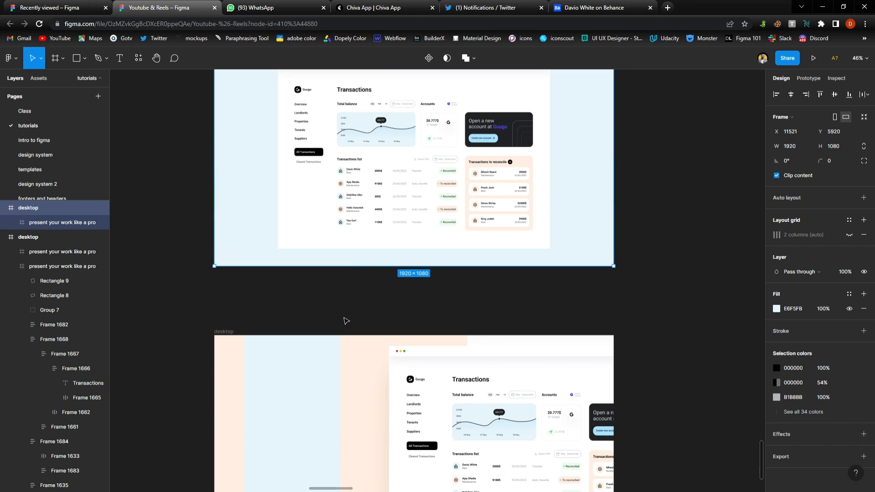
Move the closing thank-you frame up flush against the centered mockup frame above it
{"action": "left_click", "coordinate": [230, 335]}
{"action": "left_click_drag", "start_coordinate": [397, 373], "coordinate": [396, 303]}
{"action": "left_click", "coordinate": [170, 288]}
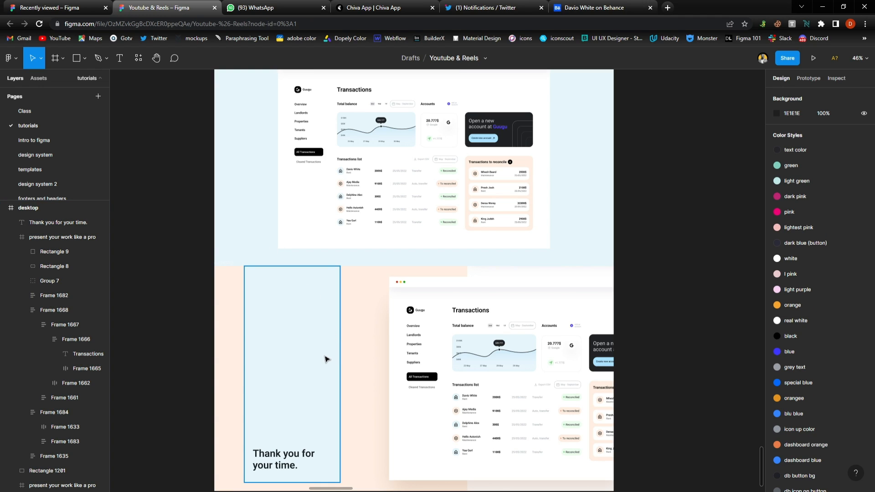
{"action": "left_click", "coordinate": [262, 288]}
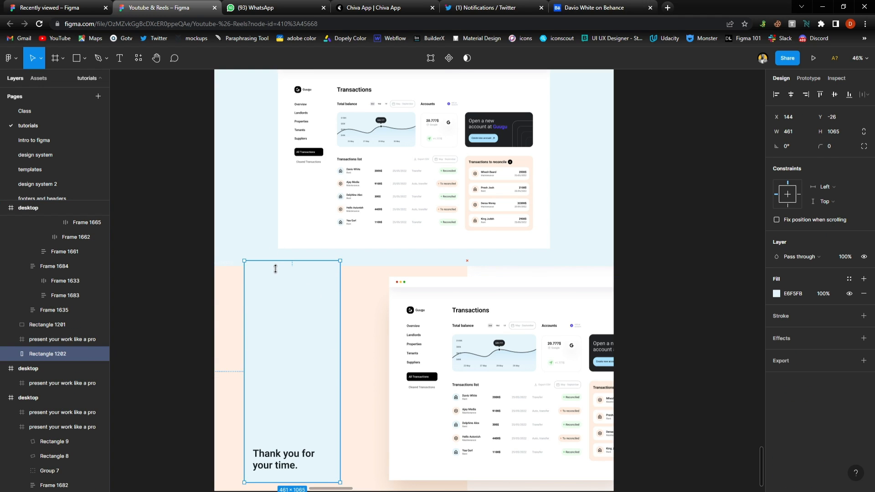
{"action": "left_click", "coordinate": [197, 246]}
Review the joined presentation at closer zoom from the cover frame down to the tilted layered mockups, checking for seamless transitions
{"action": "scroll", "coordinate": [428, 303], "scroll_direction": "down", "scroll_amount": 5}
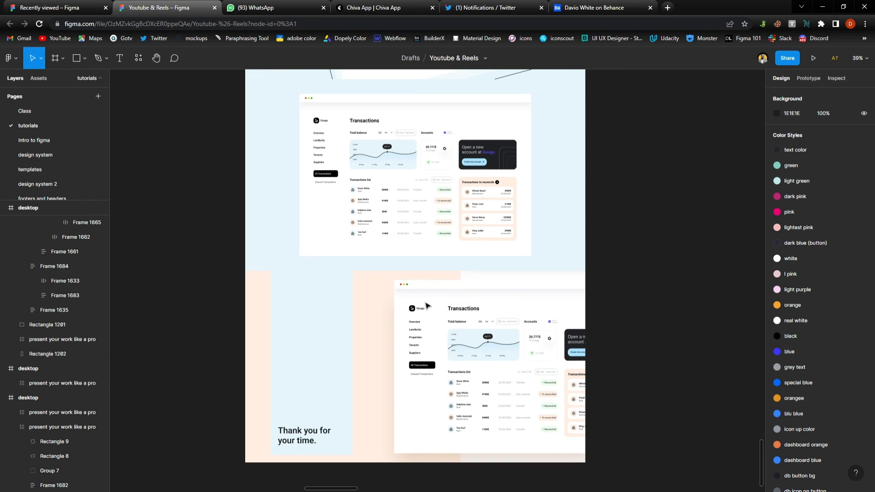
{"action": "scroll", "coordinate": [441, 305], "scroll_direction": "up", "scroll_amount": 15}
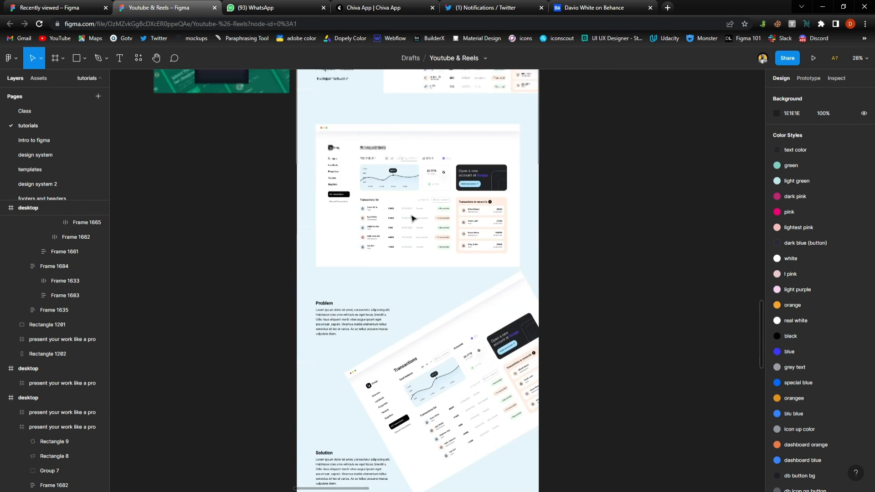
{"action": "scroll", "coordinate": [413, 218], "scroll_direction": "up", "scroll_amount": 3}
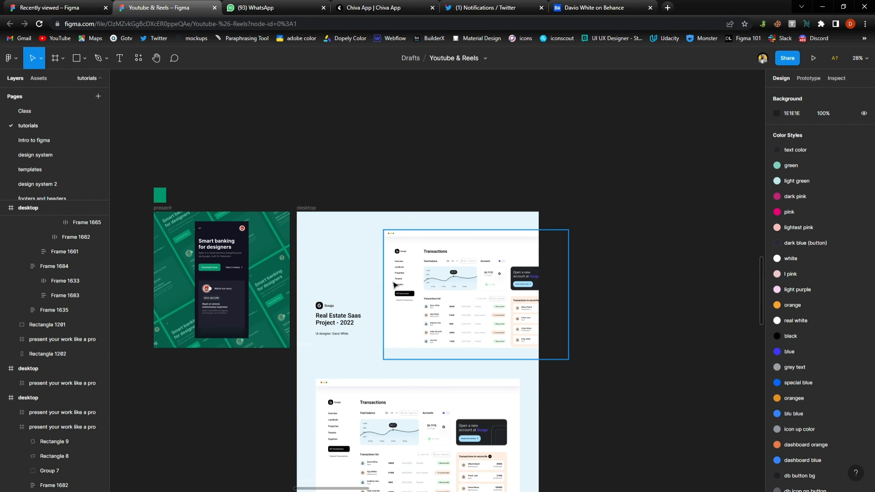
{"action": "left_click", "coordinate": [317, 211]}
{"action": "key", "text": "shift+2"}
{"action": "left_click", "coordinate": [358, 100]}
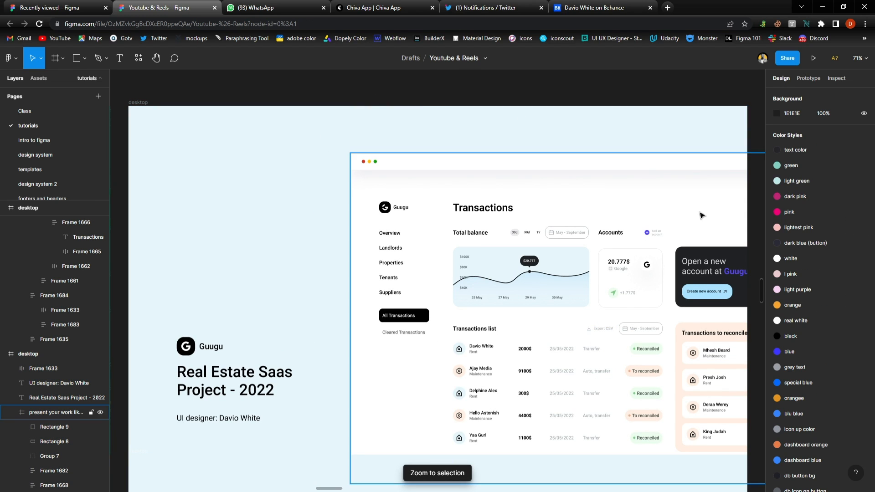
{"action": "scroll", "coordinate": [759, 348], "scroll_direction": "down", "scroll_amount": 5}
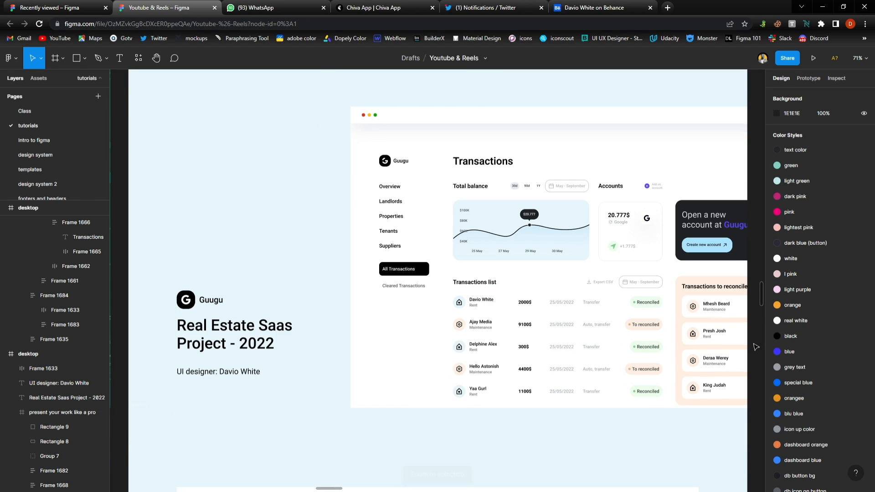
{"action": "scroll", "coordinate": [755, 348], "scroll_direction": "down", "scroll_amount": 10}
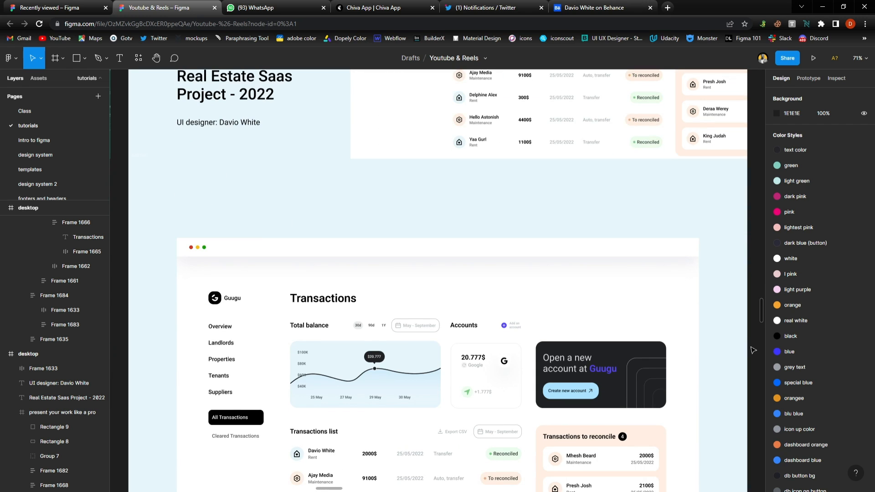
{"action": "scroll", "coordinate": [754, 351], "scroll_direction": "down", "scroll_amount": 7}
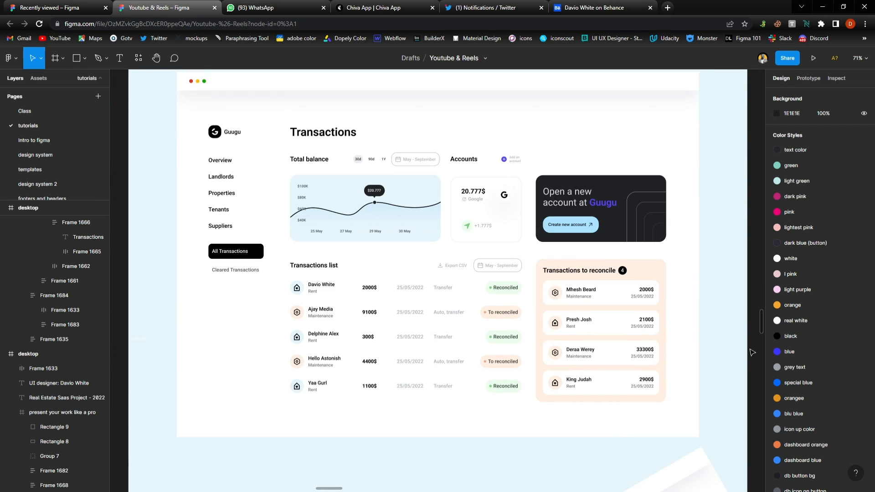
{"action": "scroll", "coordinate": [753, 354], "scroll_direction": "down", "scroll_amount": 10}
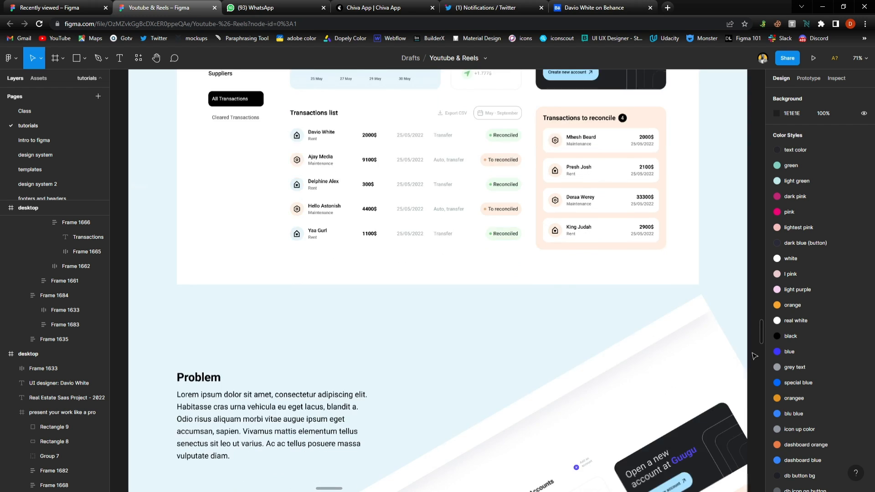
{"action": "scroll", "coordinate": [754, 356], "scroll_direction": "down", "scroll_amount": 5}
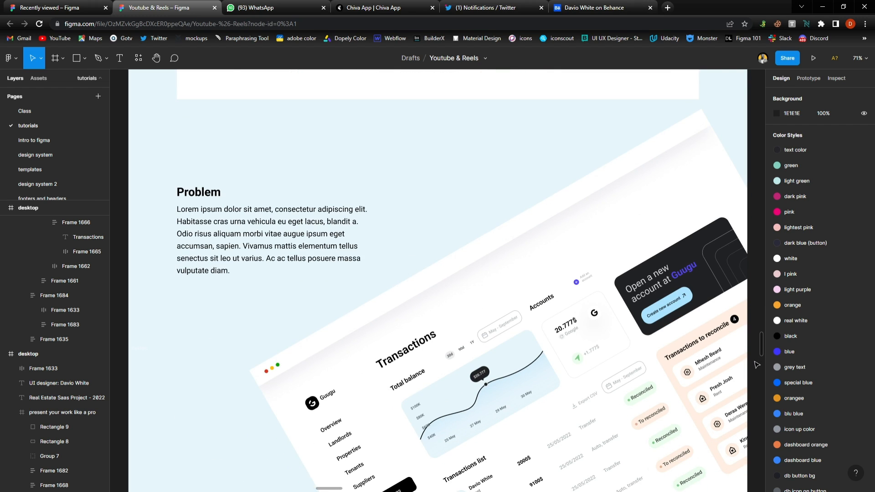
{"action": "scroll", "coordinate": [757, 364], "scroll_direction": "down", "scroll_amount": 10}
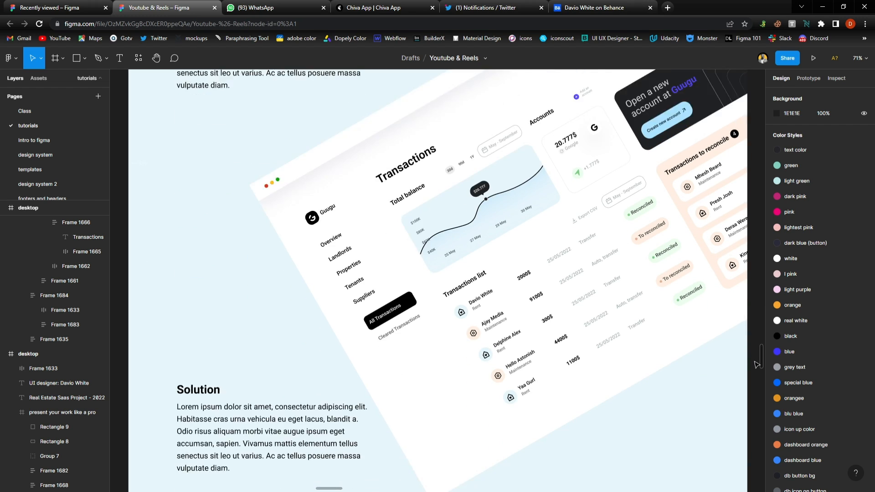
{"action": "scroll", "coordinate": [757, 365], "scroll_direction": "down", "scroll_amount": 13}
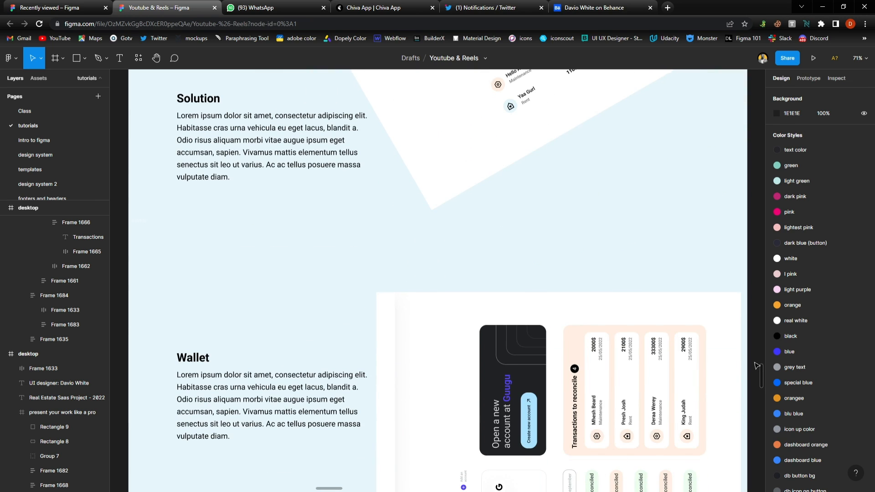
{"action": "scroll", "coordinate": [756, 366], "scroll_direction": "down", "scroll_amount": 8}
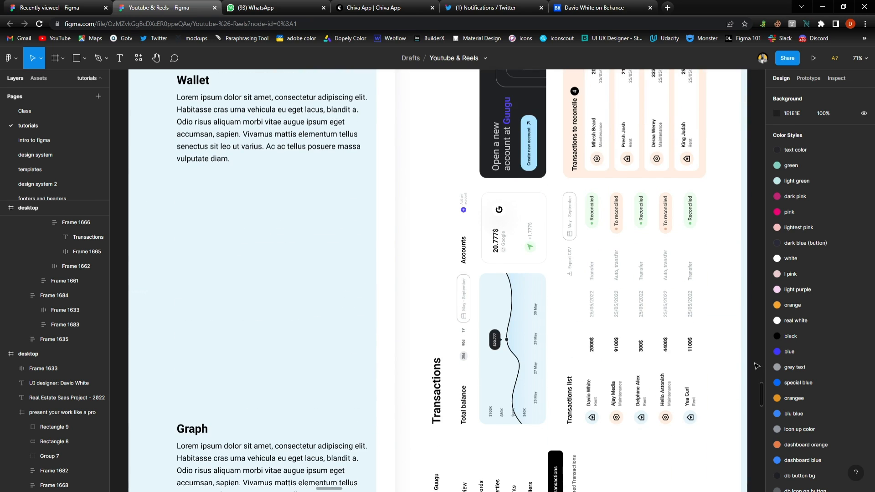
{"action": "scroll", "coordinate": [756, 366], "scroll_direction": "down", "scroll_amount": 10}
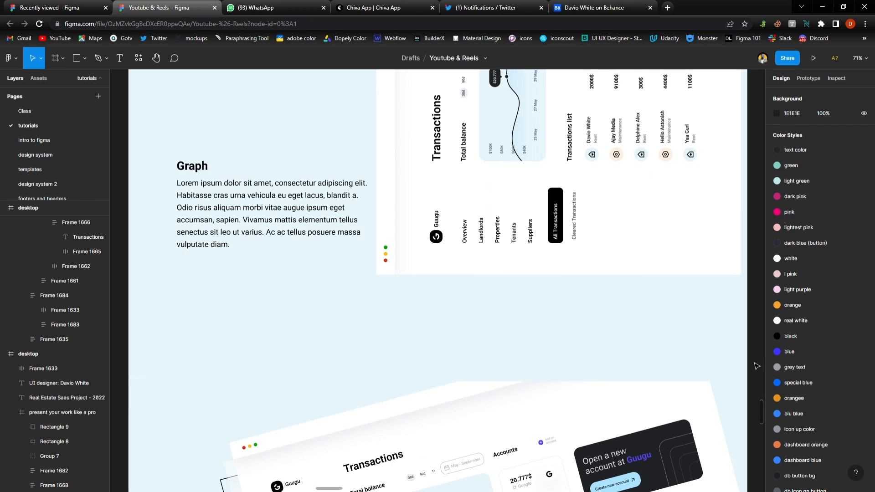
{"action": "scroll", "coordinate": [756, 366], "scroll_direction": "down", "scroll_amount": 1}
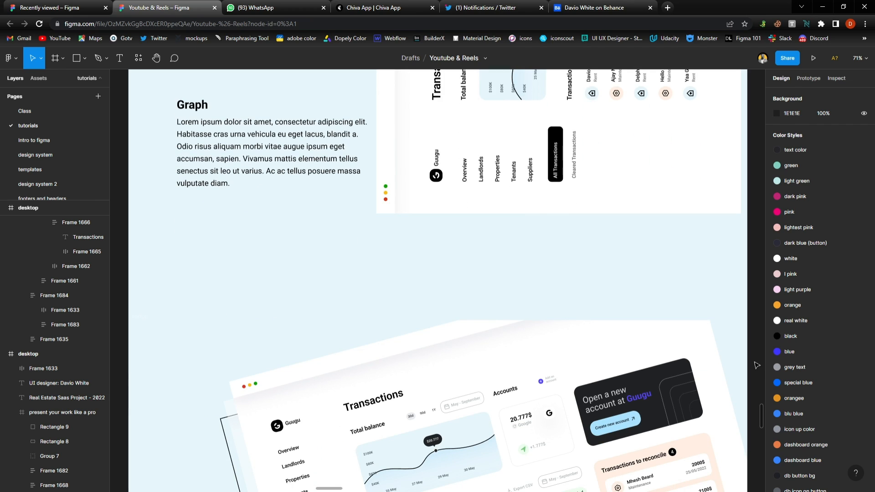
Draw a curved line with the Pen tool above the Graph heading, about 503 wide and 210 high, bending down toward the heading
{"action": "scroll", "coordinate": [756, 366], "scroll_direction": "up", "scroll_amount": 7}
{"action": "scroll", "coordinate": [754, 362], "scroll_direction": "up", "scroll_amount": 1}
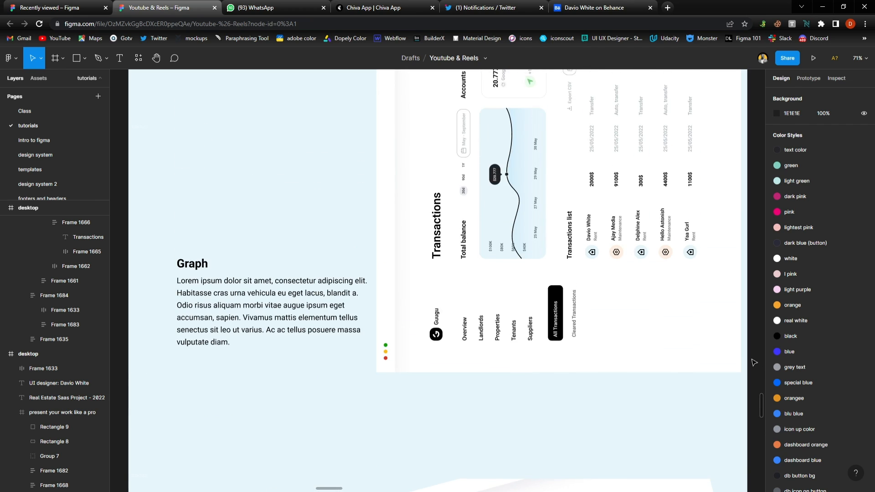
{"action": "left_click", "coordinate": [98, 59]}
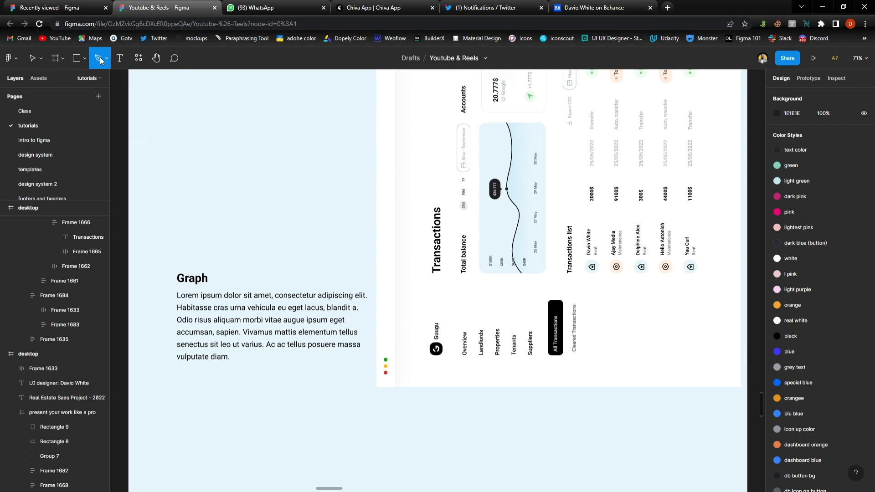
{"action": "left_click", "coordinate": [366, 178]}
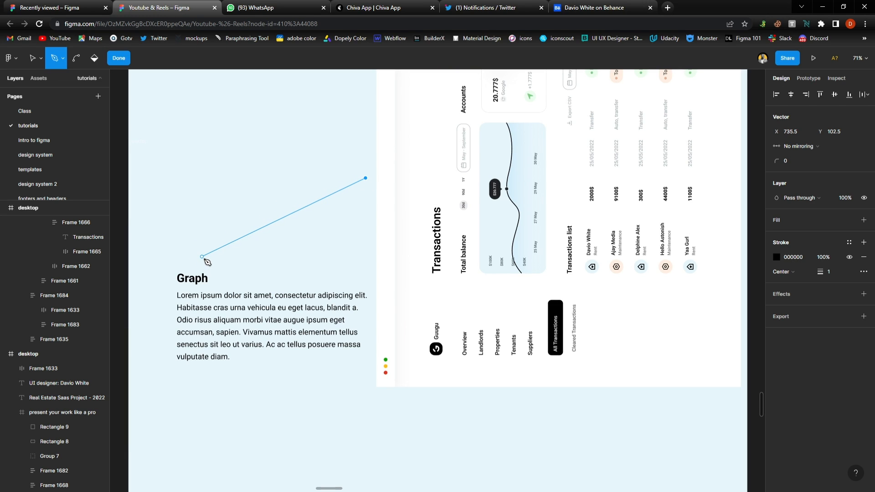
{"action": "left_click_drag", "start_coordinate": [203, 245], "coordinate": [198, 325]}
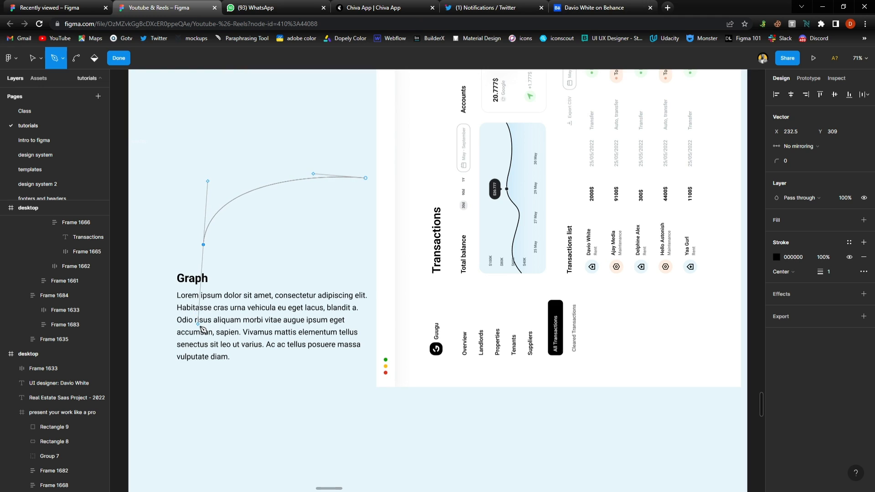
{"action": "left_click", "coordinate": [119, 58]}
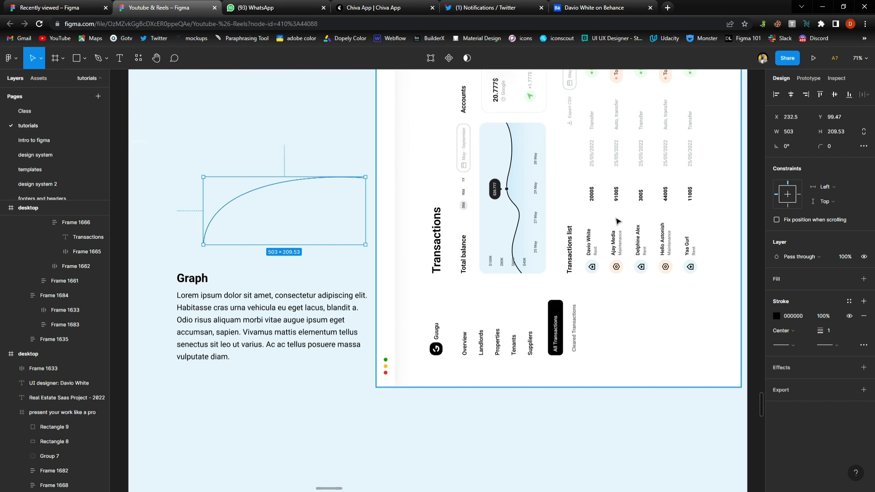
{"action": "left_click", "coordinate": [793, 347]}
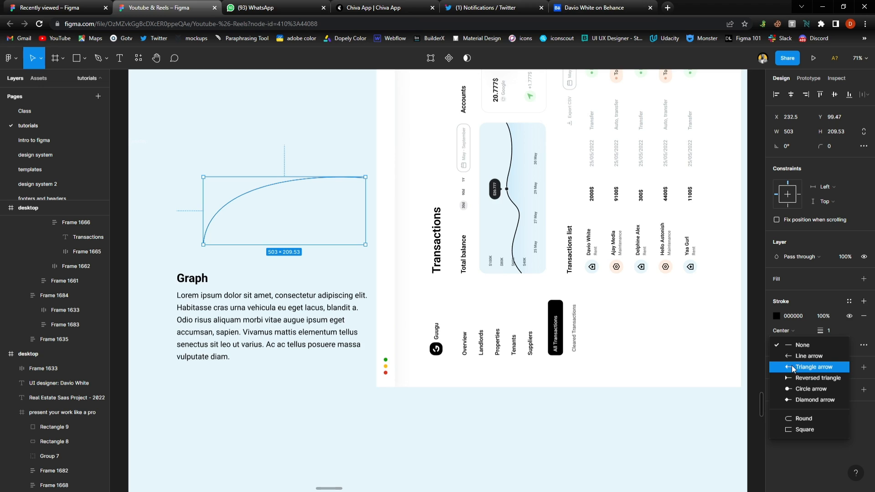
{"action": "left_click", "coordinate": [793, 368]}
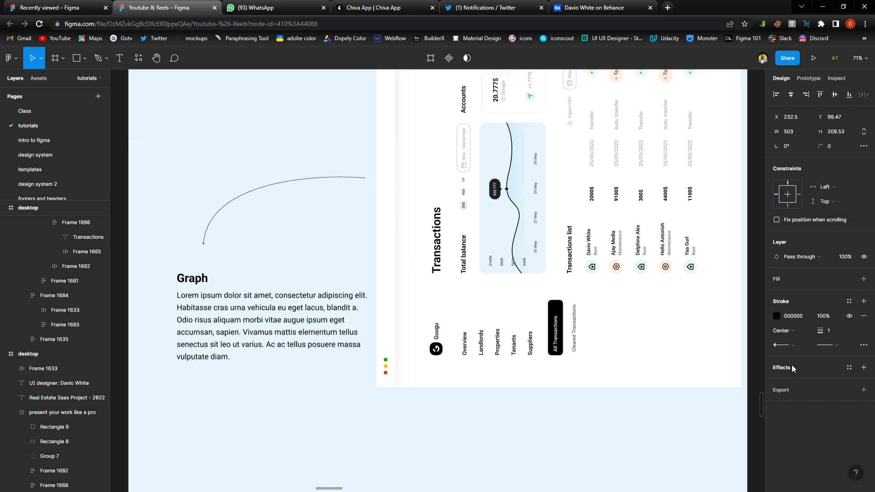
{"action": "left_click", "coordinate": [793, 345]}
{"action": "left_click", "coordinate": [793, 327]}
Give the curve a line arrow end cap and a stroke weight of 2, and move it to X 199, Y 149 above the Graph heading
{"action": "left_click", "coordinate": [835, 345]}
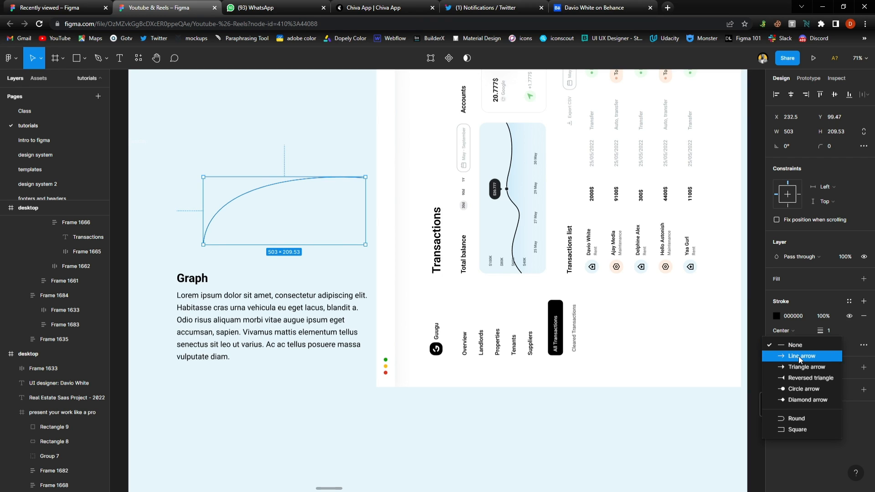
{"action": "left_click", "coordinate": [798, 356]}
{"action": "left_click", "coordinate": [829, 331]}
{"action": "type", "text": "2"}
{"action": "key", "text": "Return"}
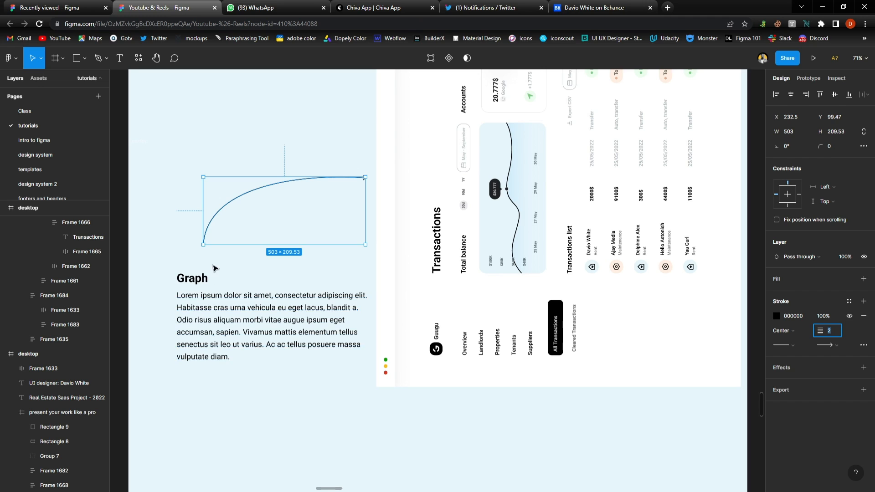
{"action": "left_click_drag", "start_coordinate": [242, 204], "coordinate": [232, 220]}
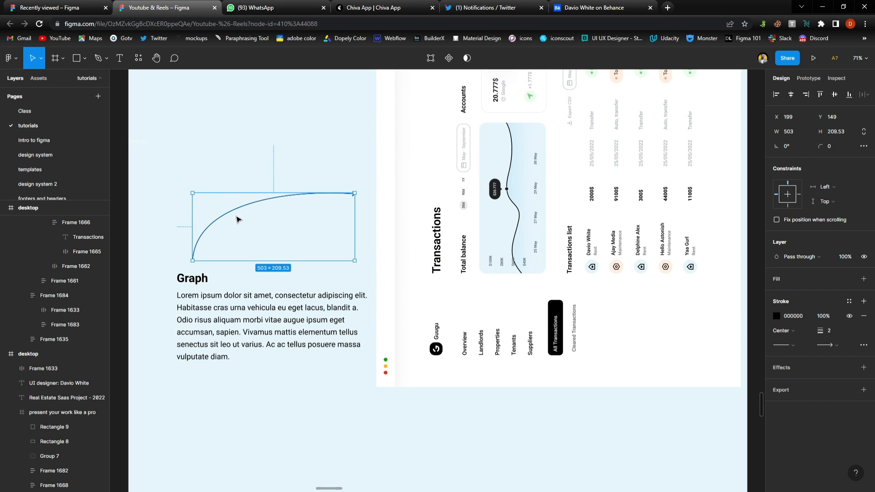
Duplicate the front tilted Transactions mockup in the layered mockup frame directly below the Graph frame
{"action": "left_click", "coordinate": [285, 155]}
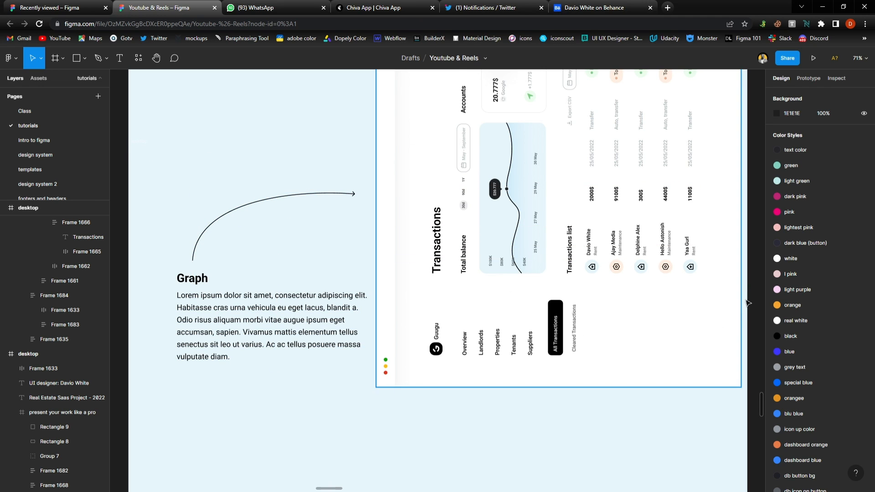
{"action": "scroll", "coordinate": [754, 287], "scroll_direction": "down", "scroll_amount": 3}
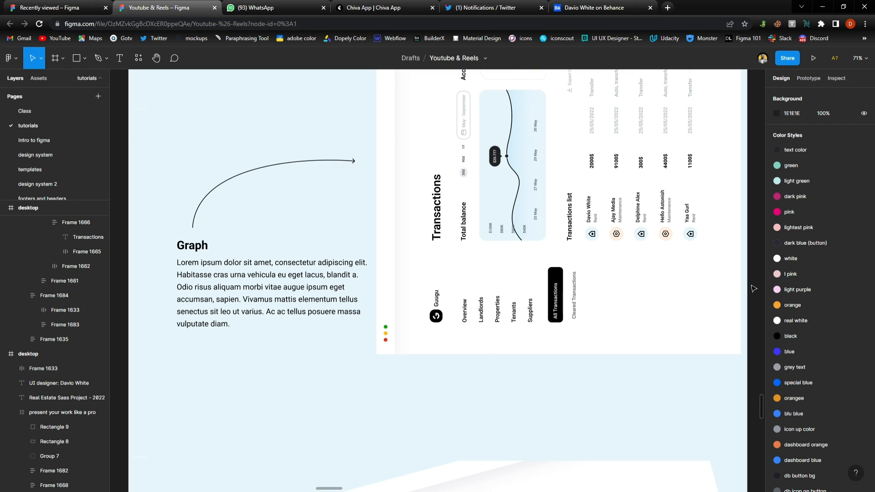
{"action": "scroll", "coordinate": [747, 288], "scroll_direction": "down", "scroll_amount": 7}
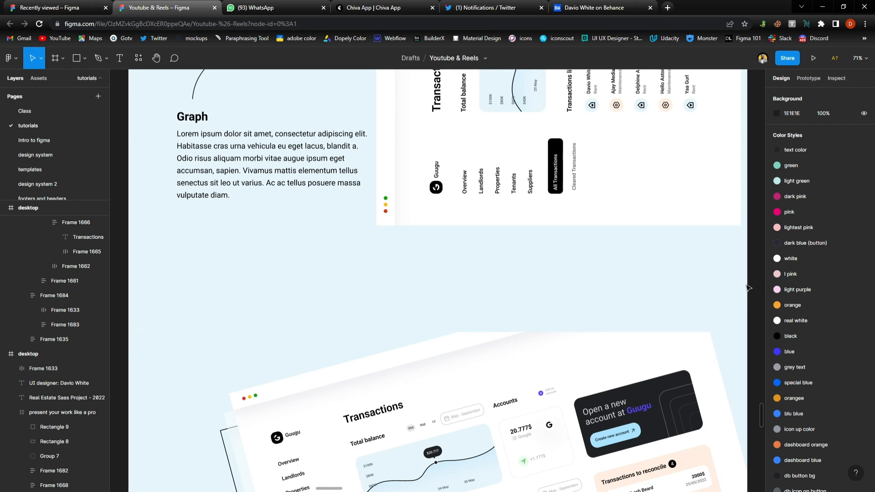
{"action": "scroll", "coordinate": [747, 288], "scroll_direction": "down", "scroll_amount": 6}
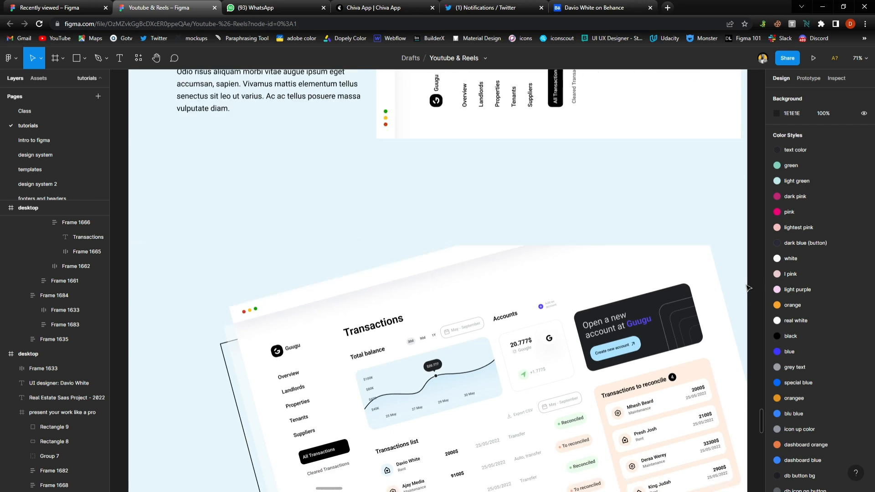
{"action": "scroll", "coordinate": [747, 288], "scroll_direction": "up", "scroll_amount": 4}
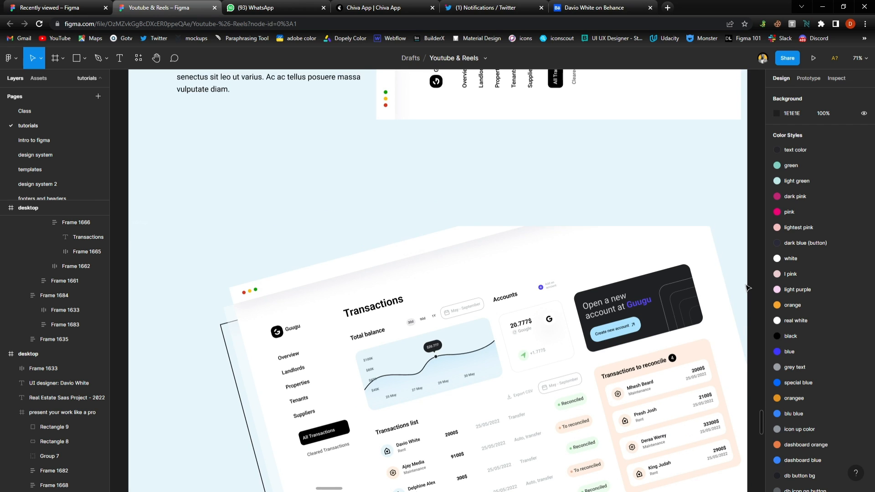
{"action": "scroll", "coordinate": [747, 288], "scroll_direction": "up", "scroll_amount": 1}
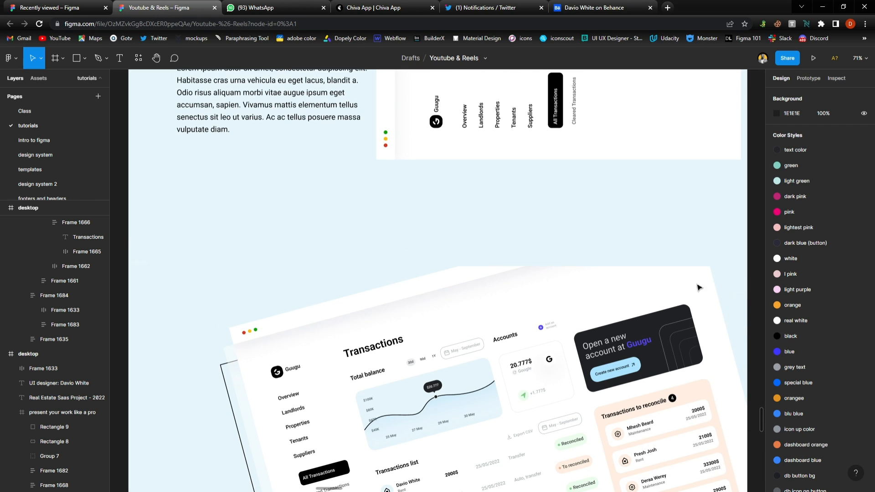
{"action": "left_click", "coordinate": [592, 299]}
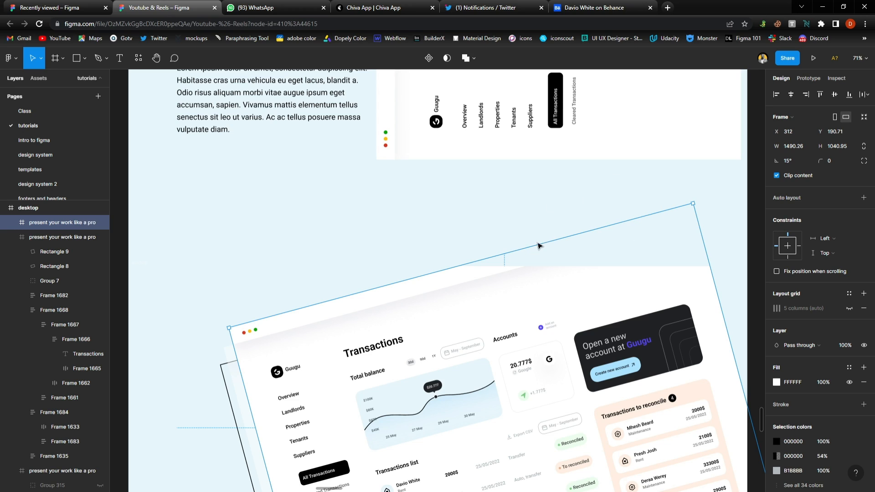
{"action": "key", "text": "ctrl+d"}
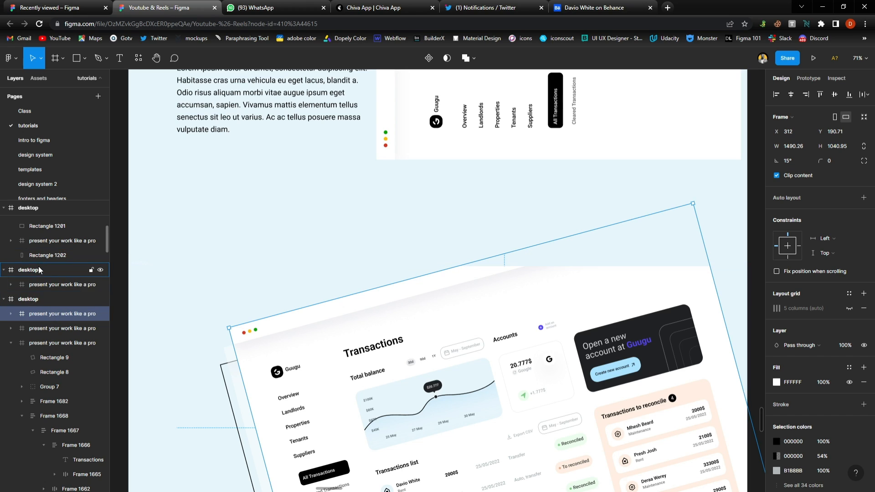
Rename the frame containing the Graph text and curved arrow as "desktop 5"
{"action": "scroll", "coordinate": [231, 285], "scroll_direction": "down", "scroll_amount": 5}
{"action": "scroll", "coordinate": [240, 287], "scroll_direction": "up", "scroll_amount": 5}
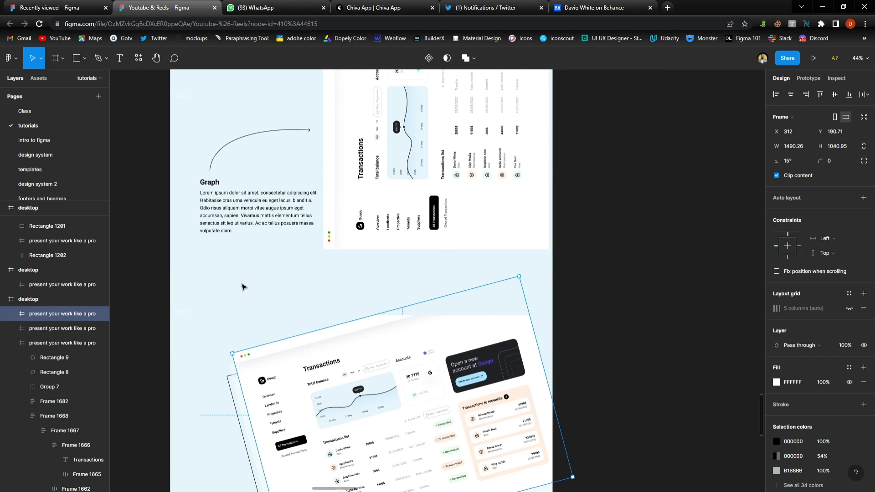
{"action": "scroll", "coordinate": [242, 286], "scroll_direction": "up", "scroll_amount": 2}
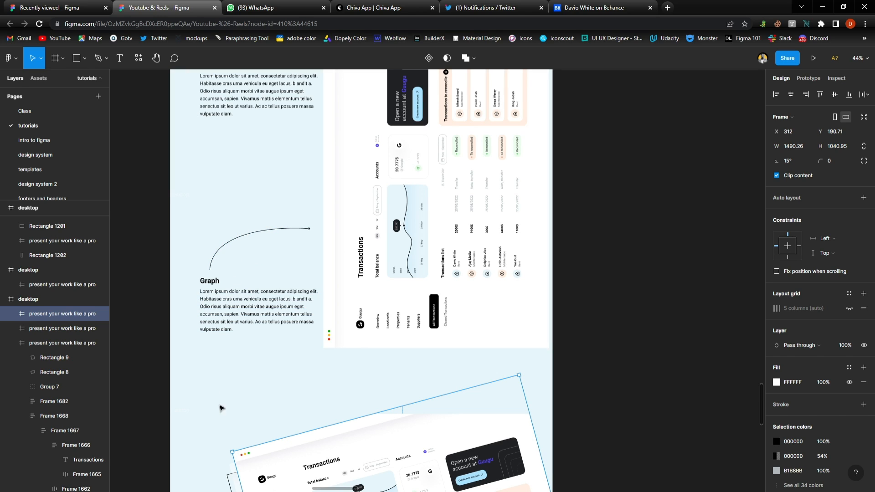
{"action": "left_click", "coordinate": [180, 195]}
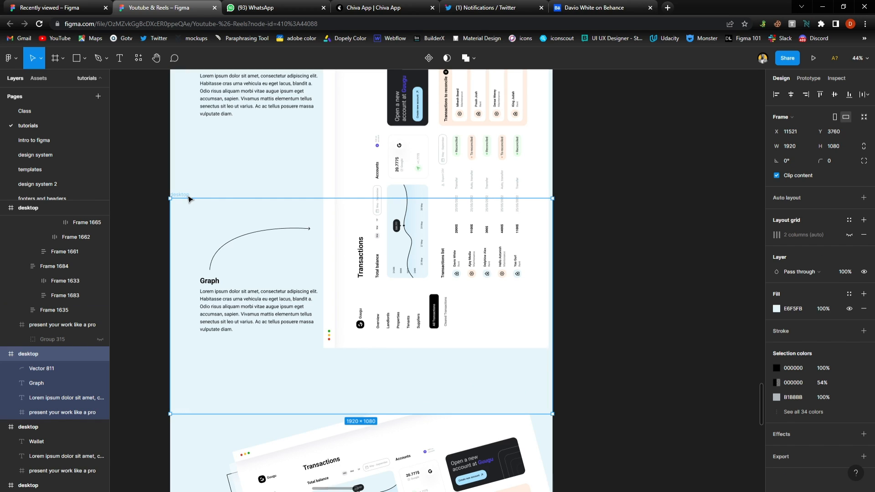
{"action": "double_click", "coordinate": [36, 352]}
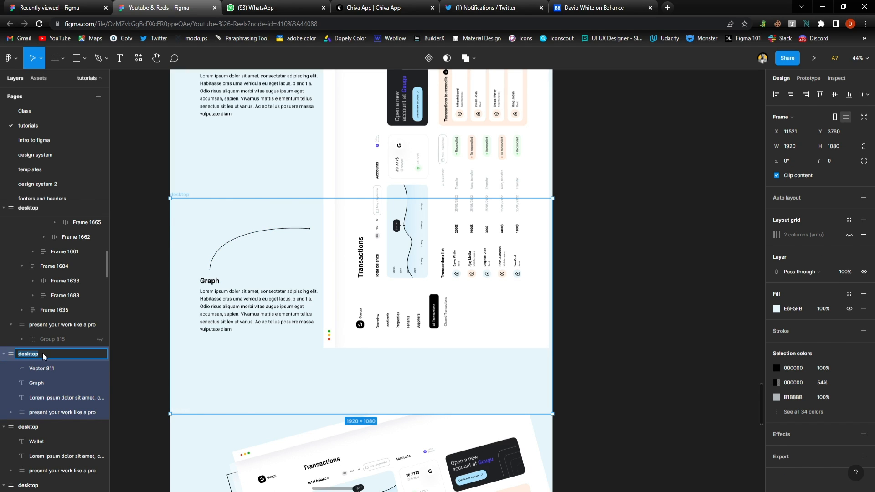
{"action": "type", "text": "5"}
{"action": "key", "text": "Return"}
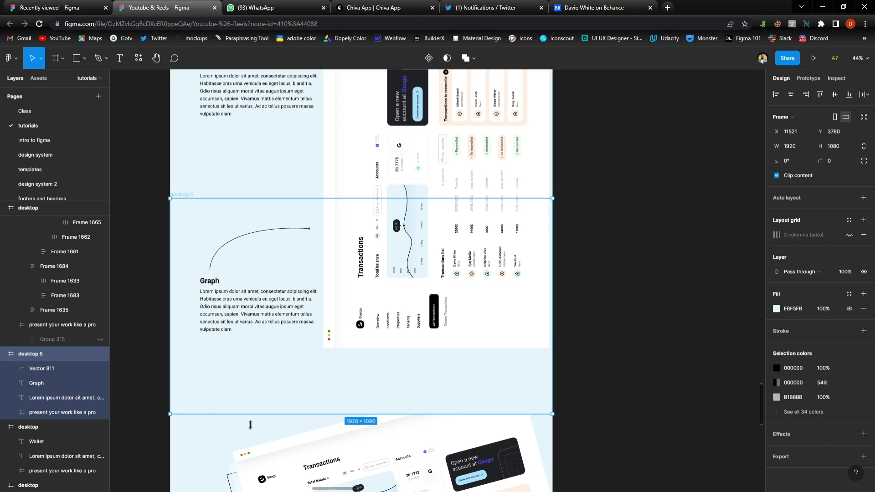
Move the duplicated tilted mockup into the "desktop 5" frame as its topmost layer, above the arrow vector, keeping its place on the canvas
{"action": "left_click", "coordinate": [153, 420]}
{"action": "left_click", "coordinate": [351, 447]}
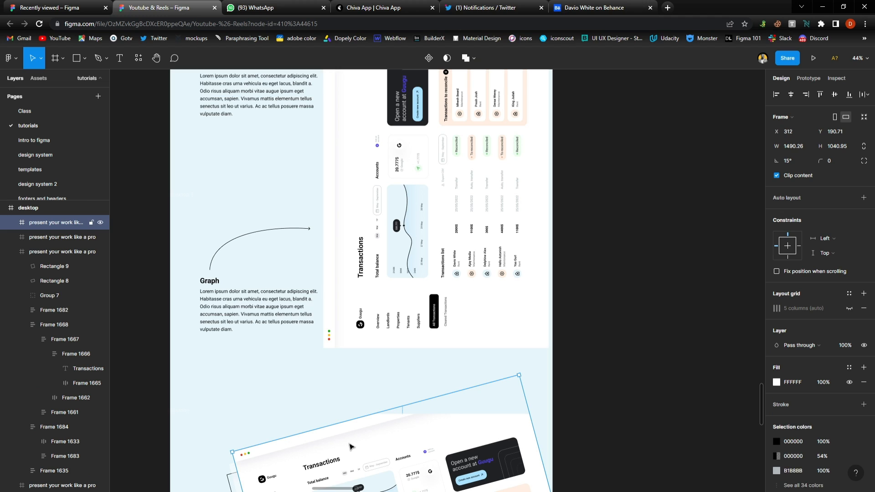
{"action": "scroll", "coordinate": [50, 304], "scroll_direction": "down", "scroll_amount": 4}
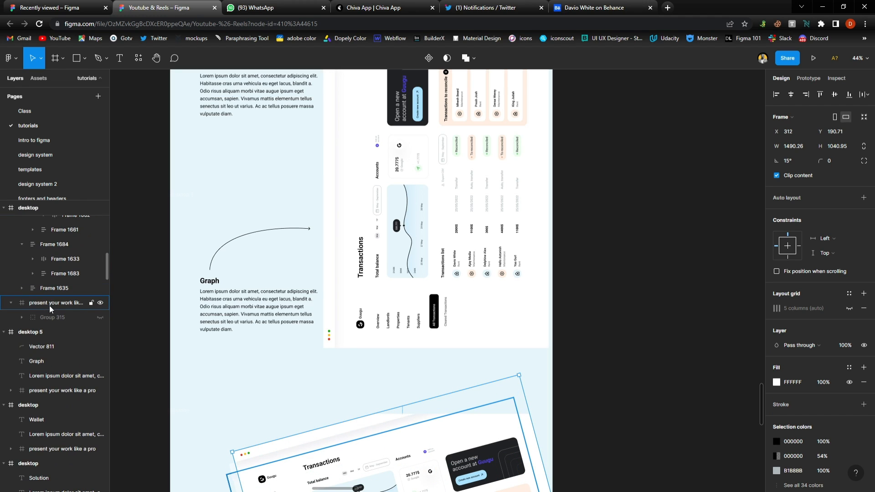
{"action": "scroll", "coordinate": [49, 305], "scroll_direction": "up", "scroll_amount": 2}
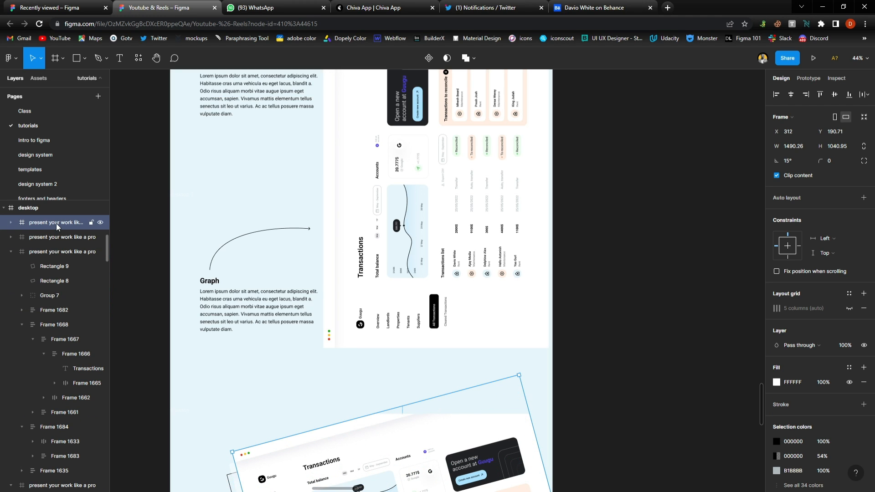
{"action": "left_click_drag", "start_coordinate": [57, 223], "coordinate": [83, 382]}
{"action": "scroll", "coordinate": [289, 369], "scroll_direction": "down", "scroll_amount": 1}
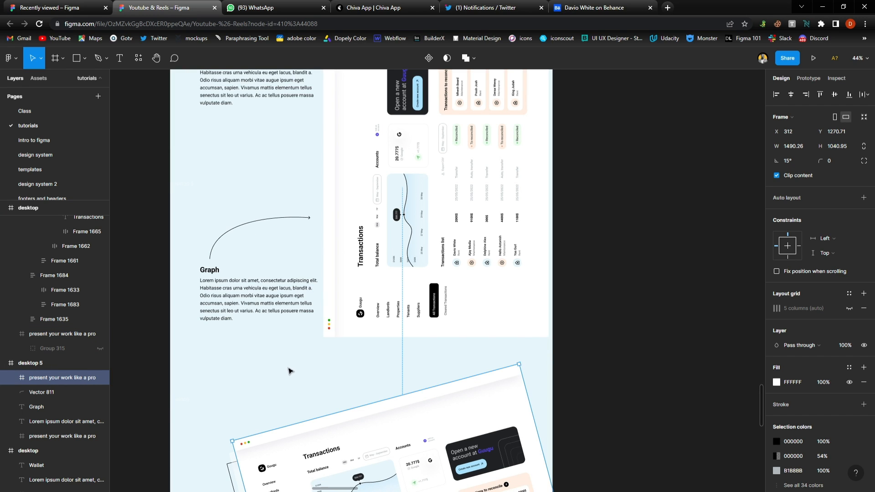
{"action": "left_click", "coordinate": [576, 316]}
Go back to the Real Estate Saas Project cover frame and zoom the view to fit it
{"action": "scroll", "coordinate": [563, 322], "scroll_direction": "left", "scroll_amount": 3}
{"action": "scroll", "coordinate": [517, 301], "scroll_direction": "up", "scroll_amount": 15}
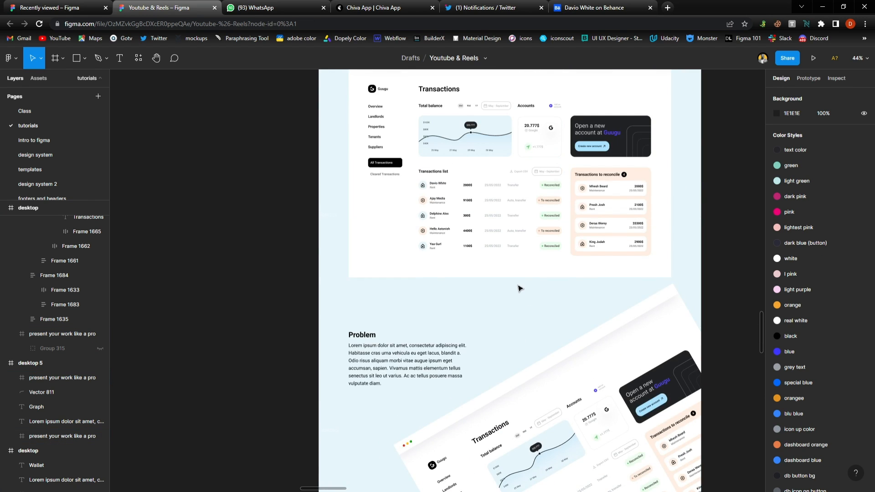
{"action": "scroll", "coordinate": [495, 248], "scroll_direction": "up", "scroll_amount": 4}
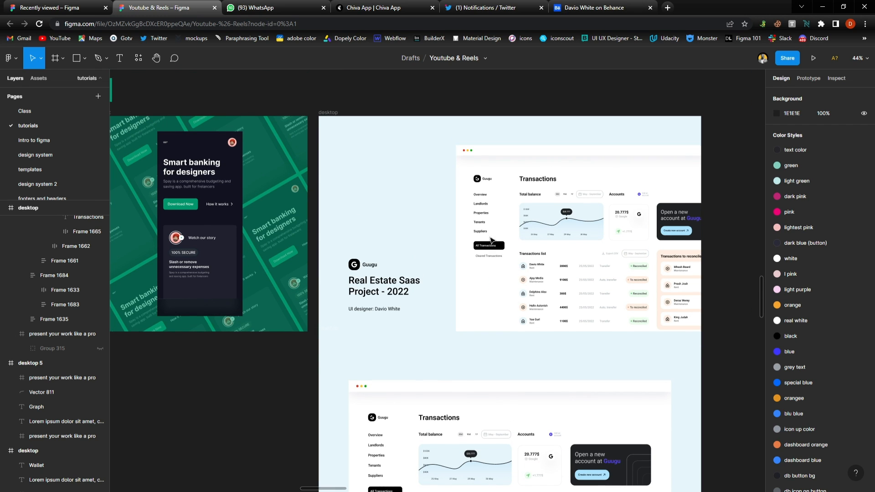
{"action": "left_click", "coordinate": [334, 117]}
{"action": "key", "text": "shift+2"}
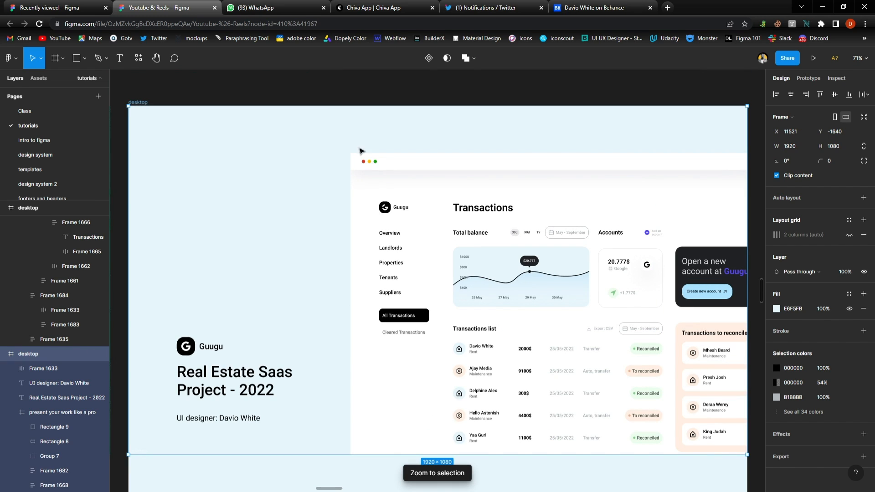
{"action": "left_click", "coordinate": [758, 253]}
Review the presentation from the cover down to the centered mockup and closing frame, checking that the tilted mockup overlaps the Graph frame seamlessly
{"action": "scroll", "coordinate": [757, 255], "scroll_direction": "down", "scroll_amount": 1}
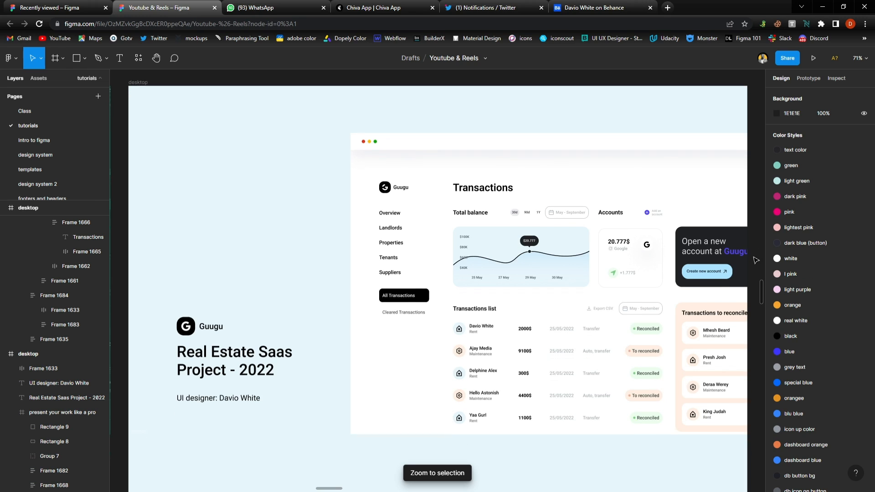
{"action": "scroll", "coordinate": [752, 257], "scroll_direction": "up", "scroll_amount": 1}
{"action": "scroll", "coordinate": [751, 259], "scroll_direction": "down", "scroll_amount": 10}
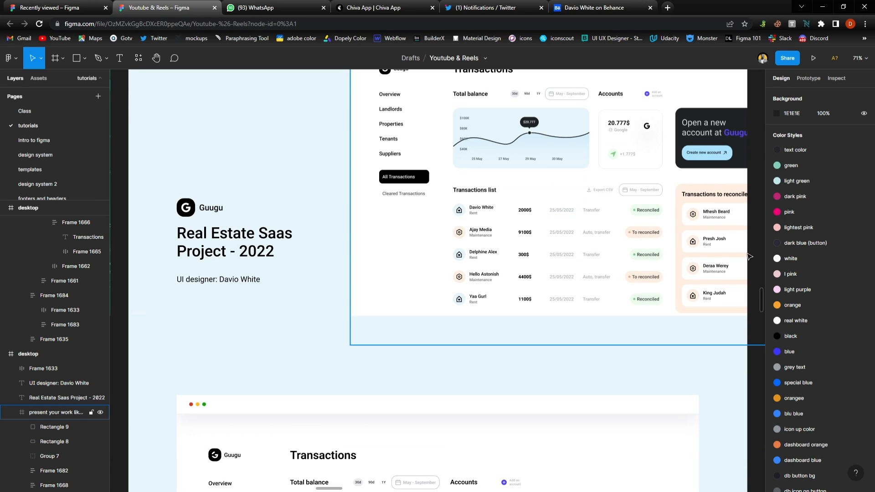
{"action": "scroll", "coordinate": [749, 260], "scroll_direction": "down", "scroll_amount": 6}
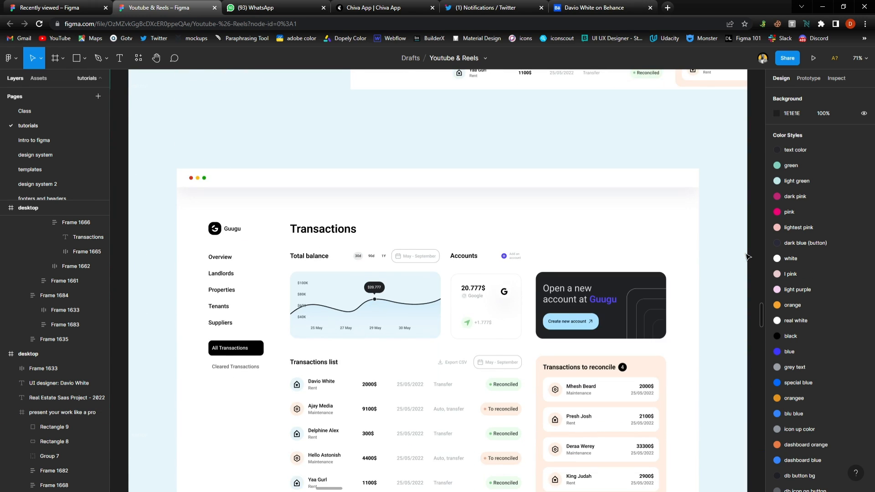
{"action": "scroll", "coordinate": [759, 274], "scroll_direction": "down", "scroll_amount": 10}
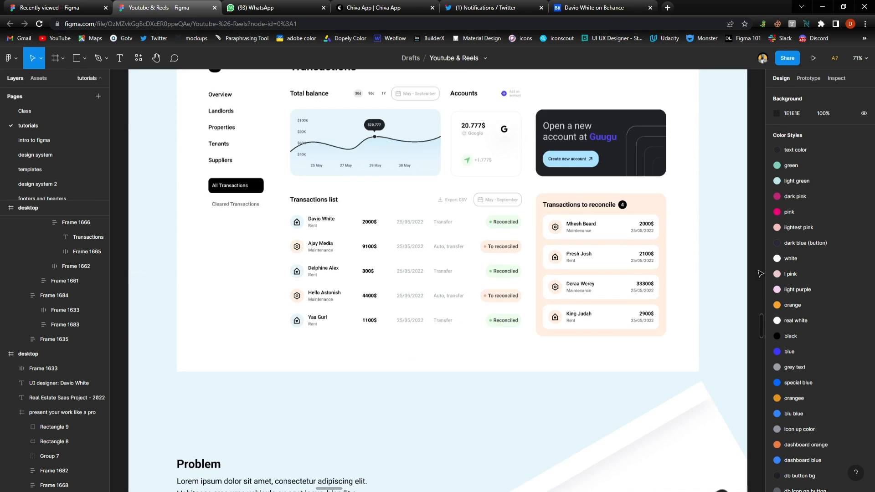
{"action": "scroll", "coordinate": [759, 275], "scroll_direction": "down", "scroll_amount": 7}
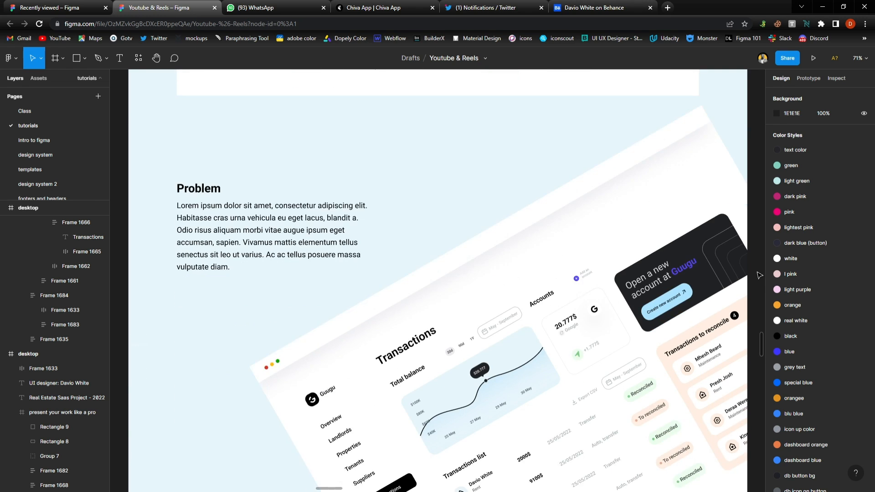
{"action": "scroll", "coordinate": [758, 278], "scroll_direction": "down", "scroll_amount": 5}
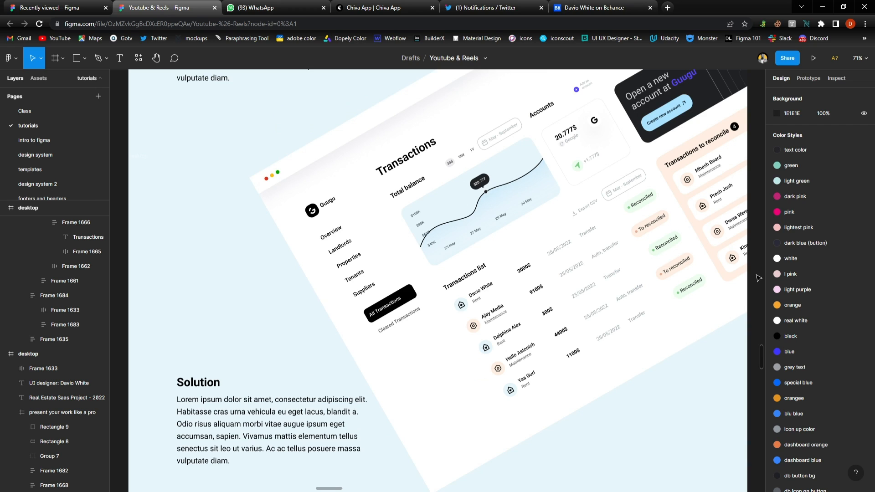
{"action": "scroll", "coordinate": [758, 279], "scroll_direction": "down", "scroll_amount": 2}
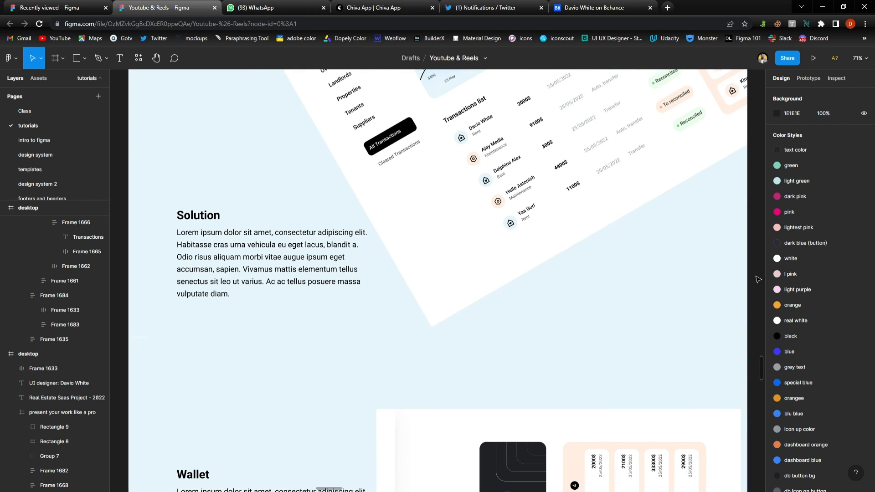
{"action": "scroll", "coordinate": [758, 279], "scroll_direction": "down", "scroll_amount": 3}
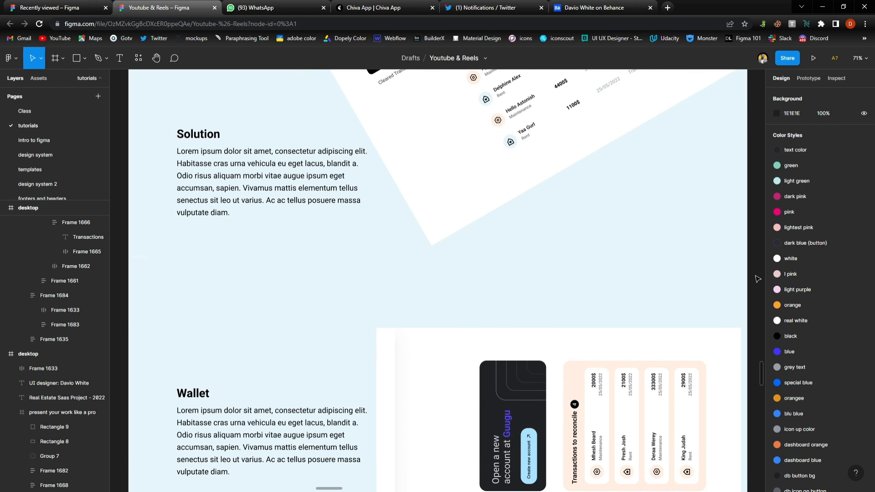
{"action": "scroll", "coordinate": [758, 278], "scroll_direction": "down", "scroll_amount": 9}
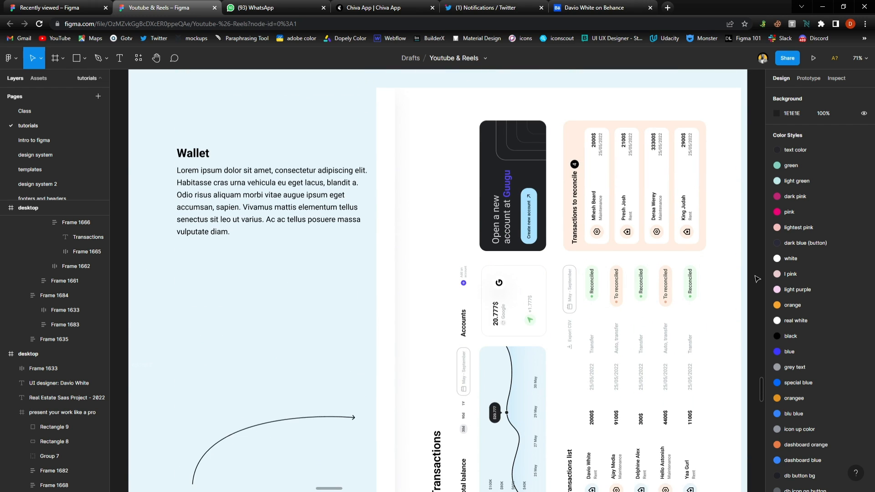
{"action": "scroll", "coordinate": [757, 279], "scroll_direction": "down", "scroll_amount": 10}
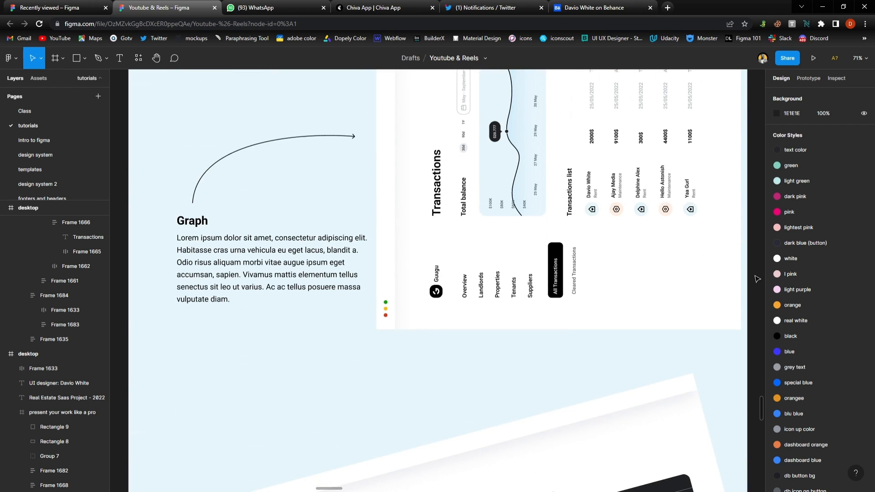
{"action": "scroll", "coordinate": [757, 279], "scroll_direction": "down", "scroll_amount": 7}
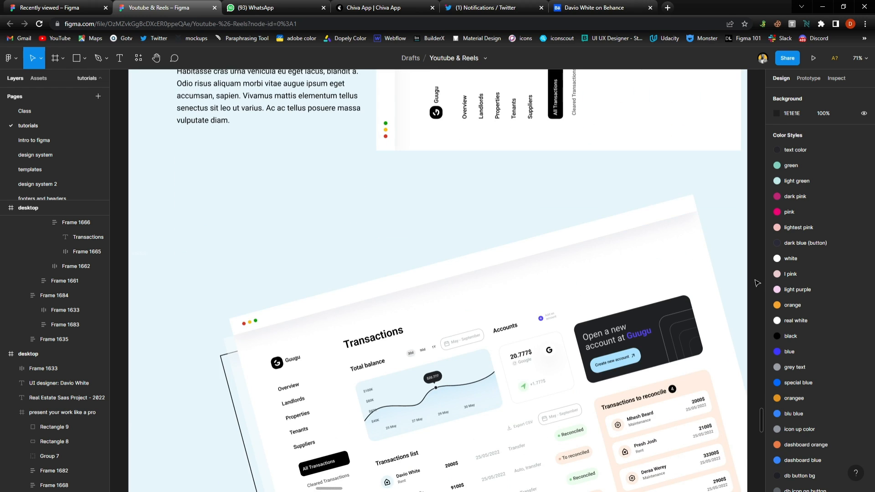
{"action": "scroll", "coordinate": [757, 283], "scroll_direction": "down", "scroll_amount": 9}
{"action": "scroll", "coordinate": [755, 282], "scroll_direction": "down", "scroll_amount": 2}
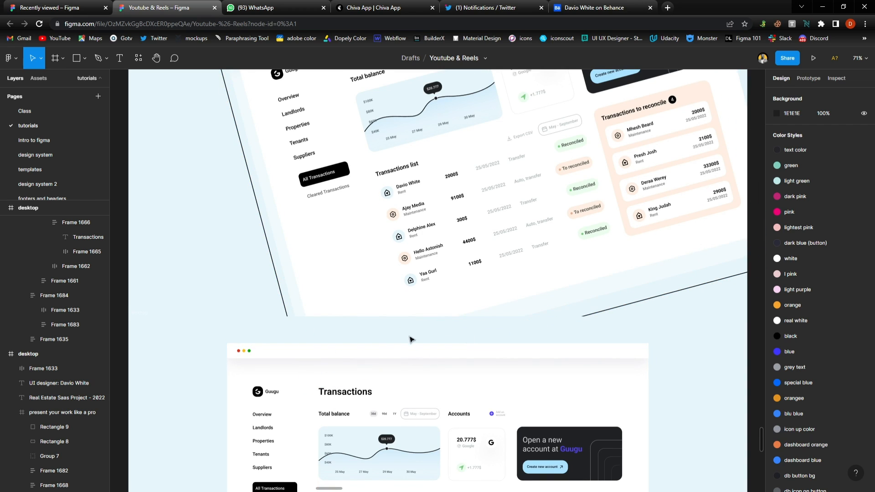
{"action": "scroll", "coordinate": [756, 297], "scroll_direction": "down", "scroll_amount": 2}
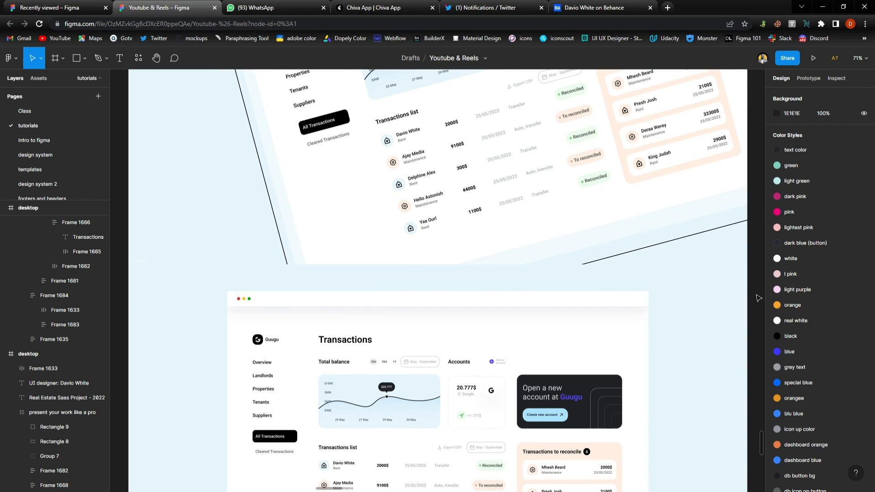
{"action": "scroll", "coordinate": [757, 298], "scroll_direction": "down", "scroll_amount": 9}
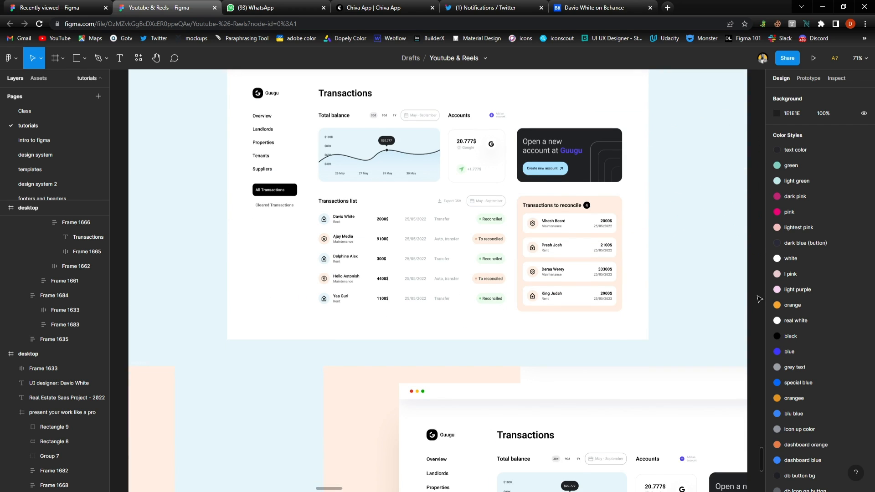
{"action": "scroll", "coordinate": [758, 299], "scroll_direction": "up", "scroll_amount": 3}
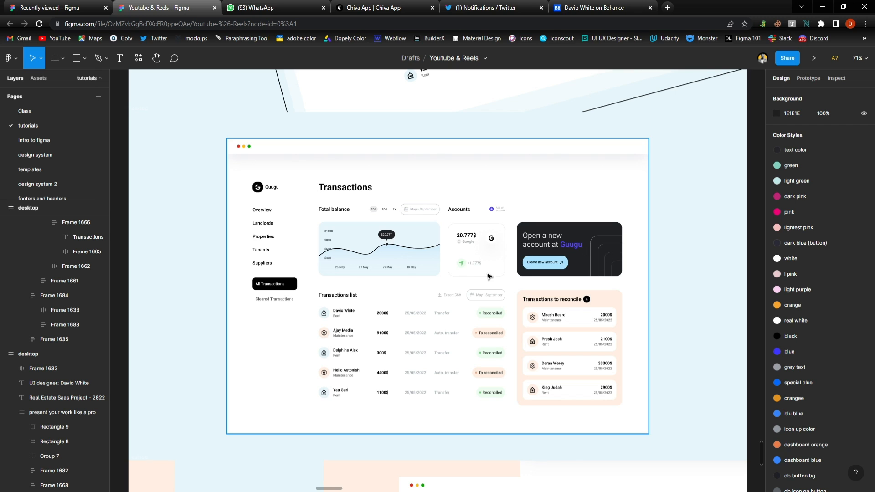
Examine how the centered mockup frame runs into the closing thank-you frame at the end of the presentation
{"action": "scroll", "coordinate": [490, 228], "scroll_direction": "down", "scroll_amount": 1}
{"action": "scroll", "coordinate": [758, 297], "scroll_direction": "down", "scroll_amount": 2}
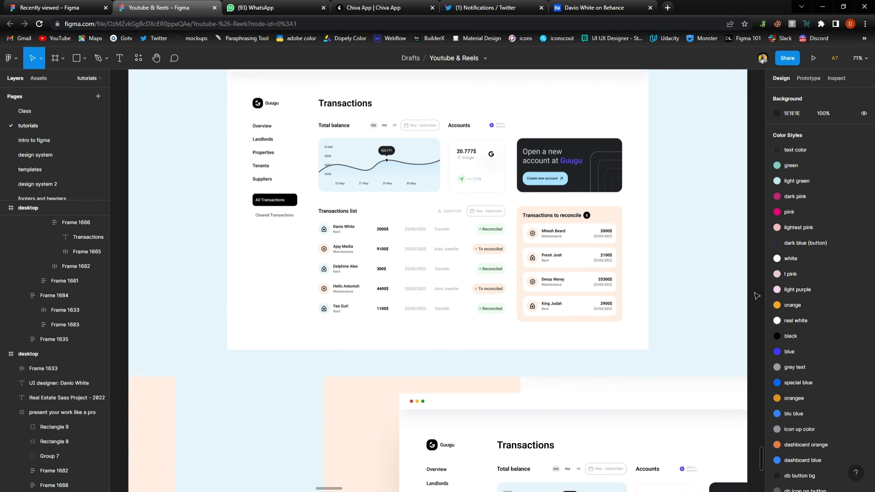
{"action": "scroll", "coordinate": [757, 296], "scroll_direction": "down", "scroll_amount": 8}
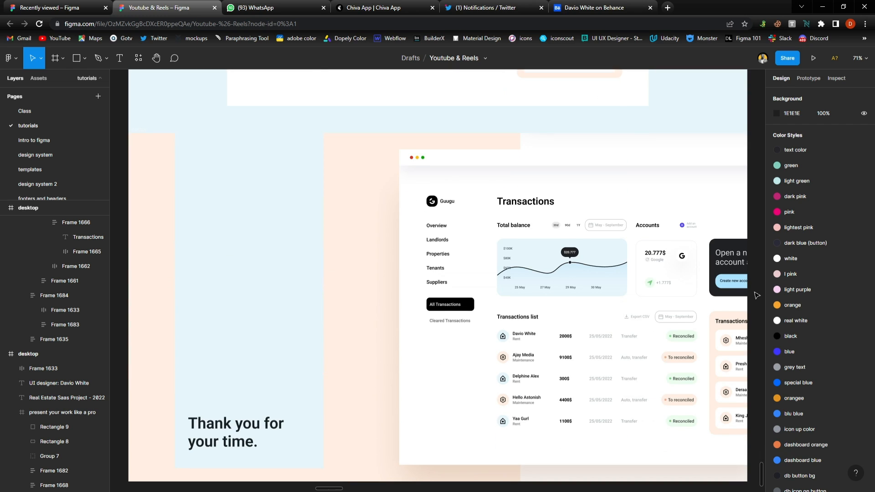
{"action": "scroll", "coordinate": [757, 296], "scroll_direction": "down", "scroll_amount": 1}
{"action": "scroll", "coordinate": [756, 296], "scroll_direction": "down", "scroll_amount": 1}
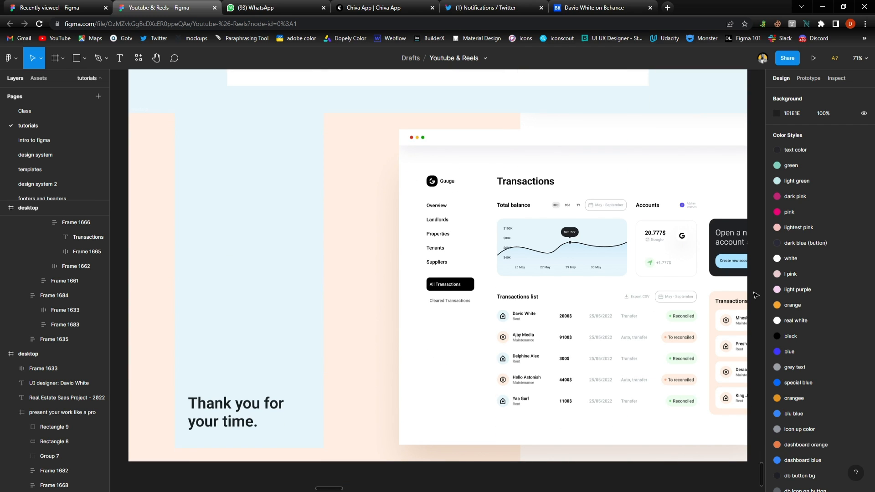
{"action": "scroll", "coordinate": [756, 296], "scroll_direction": "down", "scroll_amount": 3}
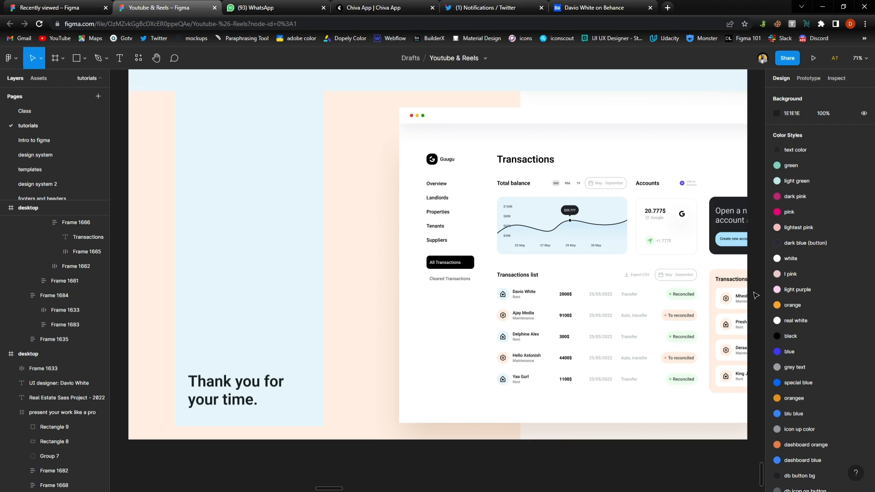
{"action": "scroll", "coordinate": [756, 296], "scroll_direction": "down", "scroll_amount": 1}
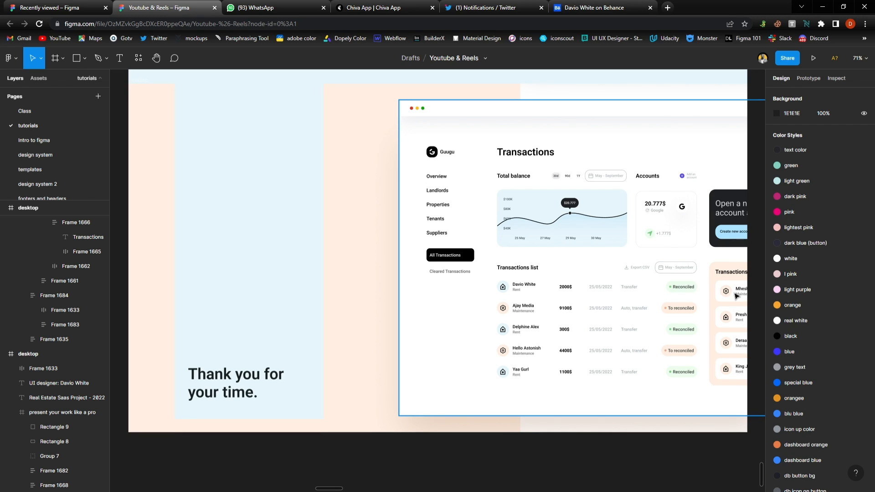
{"action": "scroll", "coordinate": [469, 277], "scroll_direction": "down", "scroll_amount": 3}
{"action": "scroll", "coordinate": [467, 278], "scroll_direction": "down", "scroll_amount": 10}
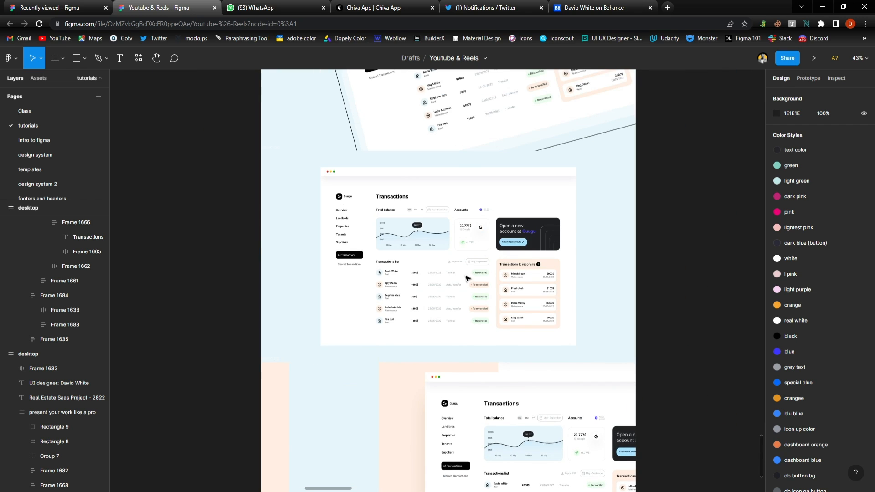
Review the stacked frames upward from the tilted mockup through the Graph, Wallet, Solution and Problem sections to the cover
{"action": "scroll", "coordinate": [467, 277], "scroll_direction": "up", "scroll_amount": 2}
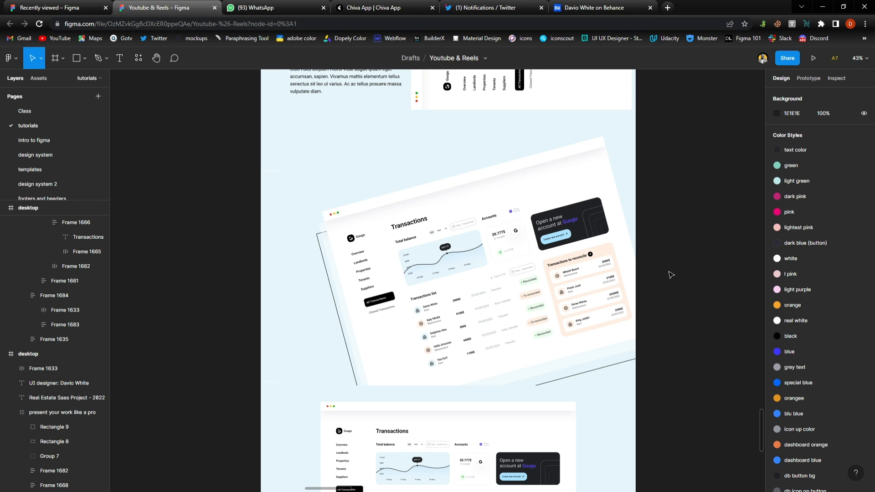
{"action": "scroll", "coordinate": [395, 246], "scroll_direction": "up", "scroll_amount": 5}
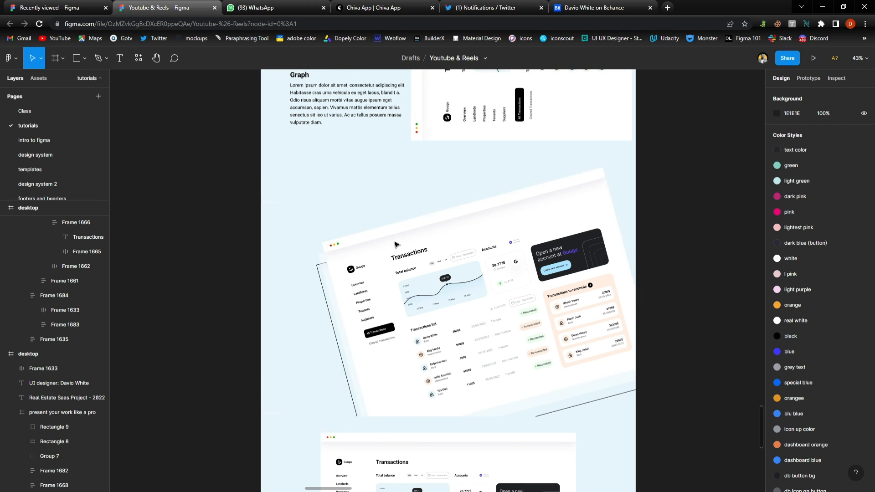
{"action": "scroll", "coordinate": [395, 246], "scroll_direction": "up", "scroll_amount": 6}
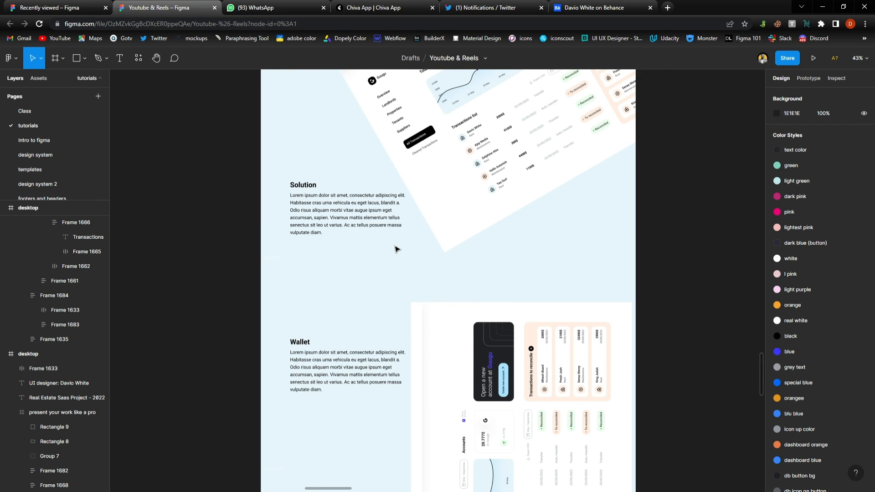
{"action": "scroll", "coordinate": [396, 249], "scroll_direction": "up", "scroll_amount": 2}
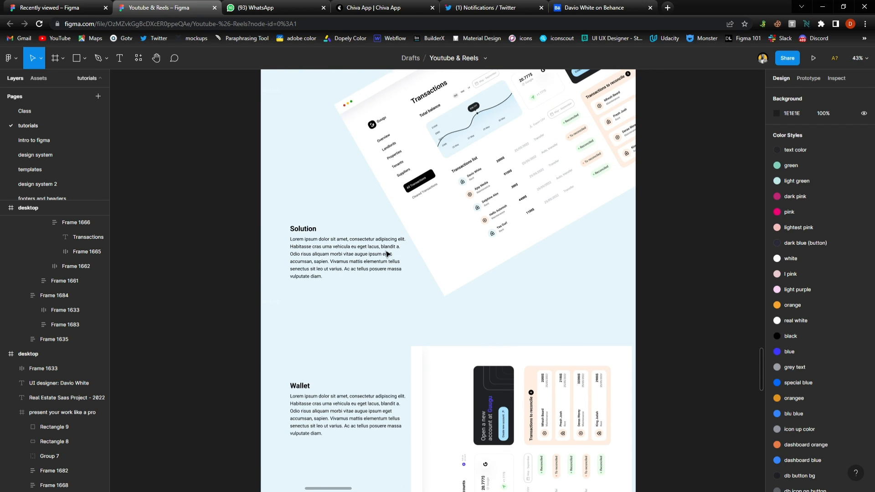
{"action": "scroll", "coordinate": [386, 253], "scroll_direction": "up", "scroll_amount": 1}
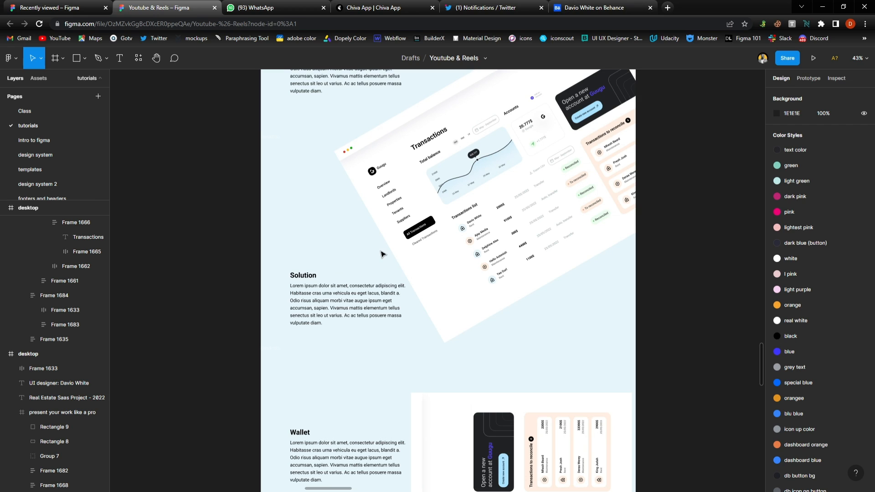
{"action": "scroll", "coordinate": [386, 253], "scroll_direction": "up", "scroll_amount": 2}
{"action": "scroll", "coordinate": [385, 248], "scroll_direction": "up", "scroll_amount": 1}
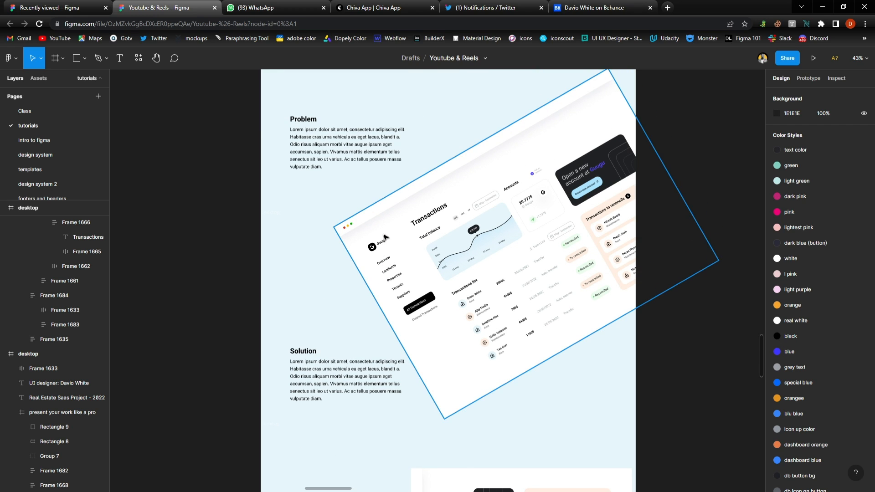
{"action": "scroll", "coordinate": [385, 237], "scroll_direction": "up", "scroll_amount": 10}
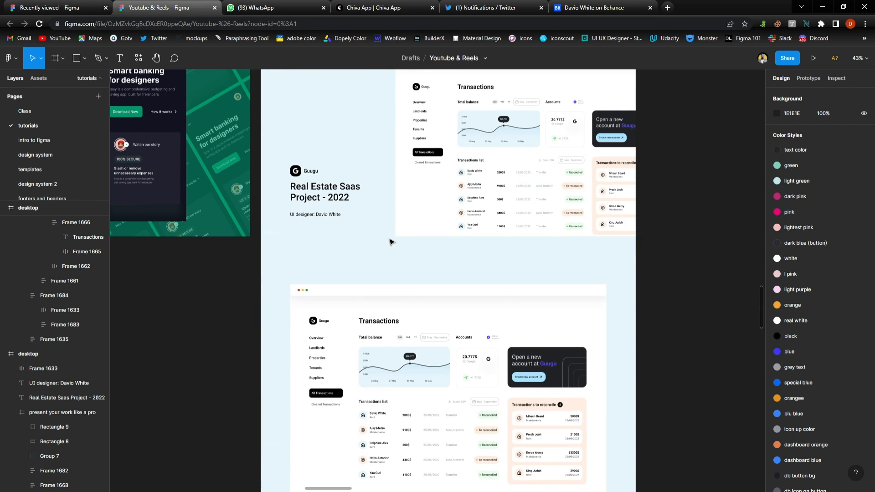
{"action": "scroll", "coordinate": [389, 242], "scroll_direction": "up", "scroll_amount": 5}
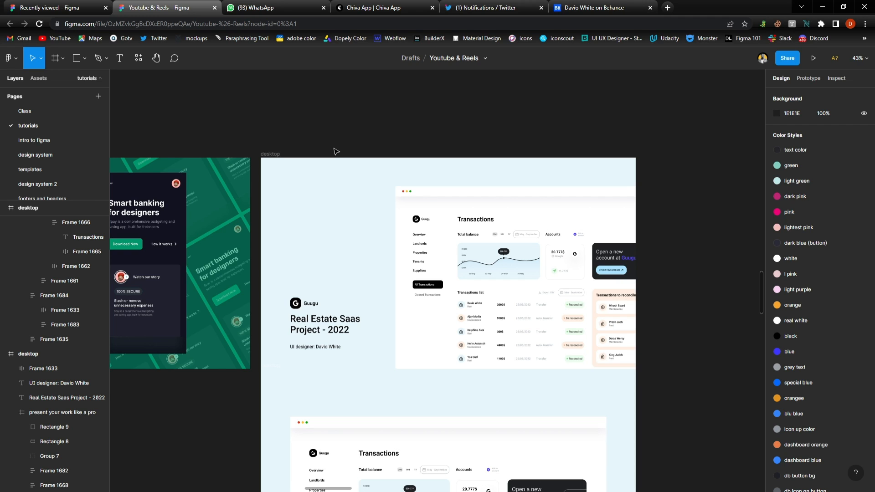
Select the whole stack of presentation frames from the cover down to the thank-you frame, leaving out the green "present" frame
{"action": "left_click", "coordinate": [278, 157]}
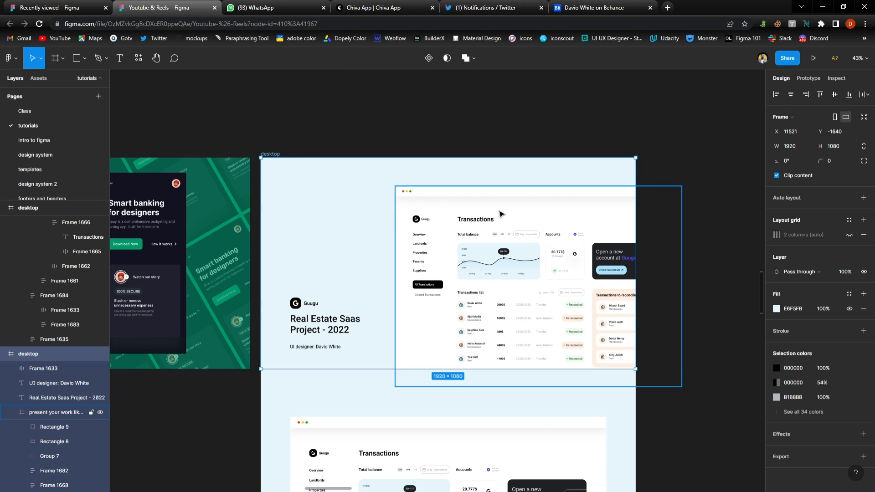
{"action": "left_click", "coordinate": [654, 192]}
{"action": "scroll", "coordinate": [553, 252], "scroll_direction": "down", "scroll_amount": 5}
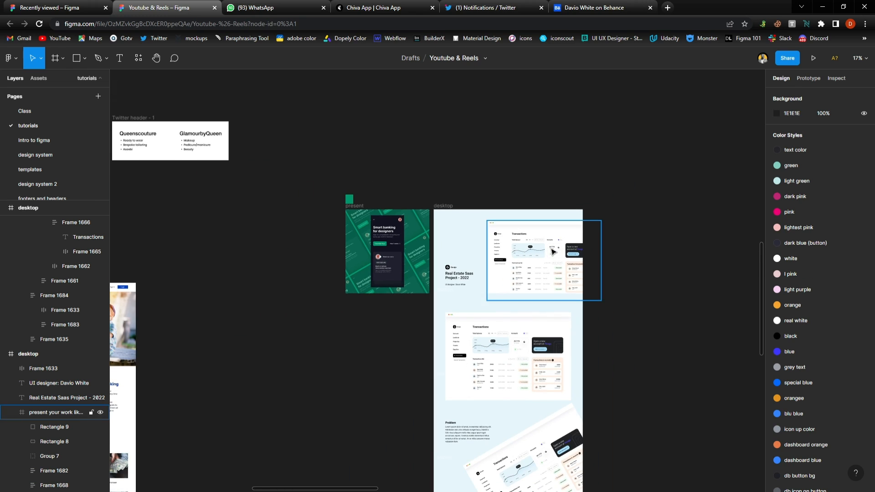
{"action": "scroll", "coordinate": [553, 252], "scroll_direction": "down", "scroll_amount": 5}
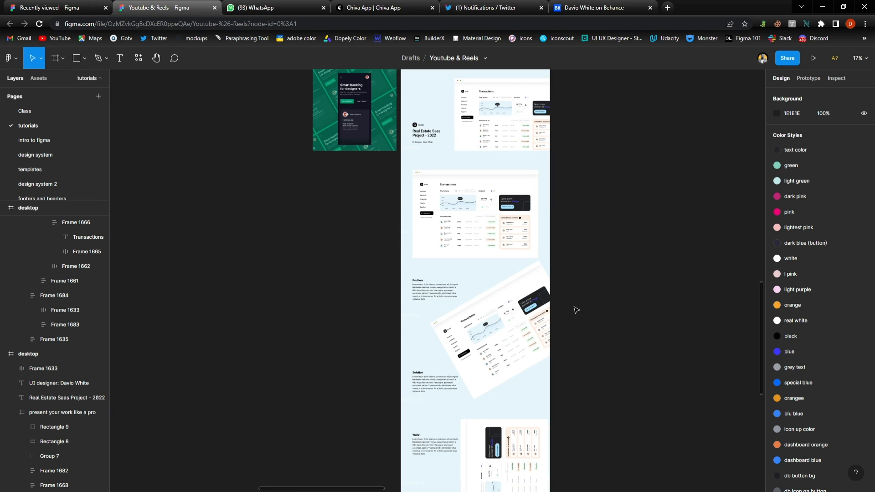
{"action": "scroll", "coordinate": [588, 142], "scroll_direction": "up", "scroll_amount": 3}
{"action": "key", "text": "ctrl+a"}
{"action": "scroll", "coordinate": [424, 290], "scroll_direction": "down", "scroll_amount": 6}
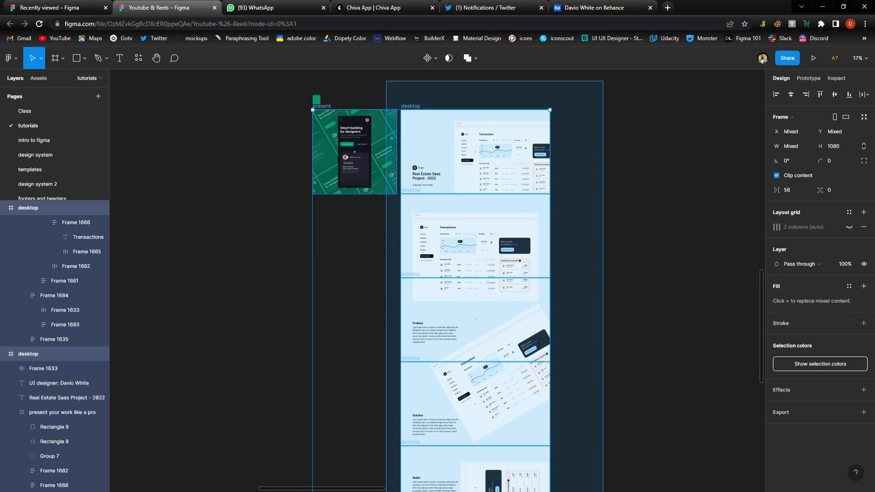
{"action": "left_click_drag", "start_coordinate": [387, 491], "coordinate": [403, 445]}
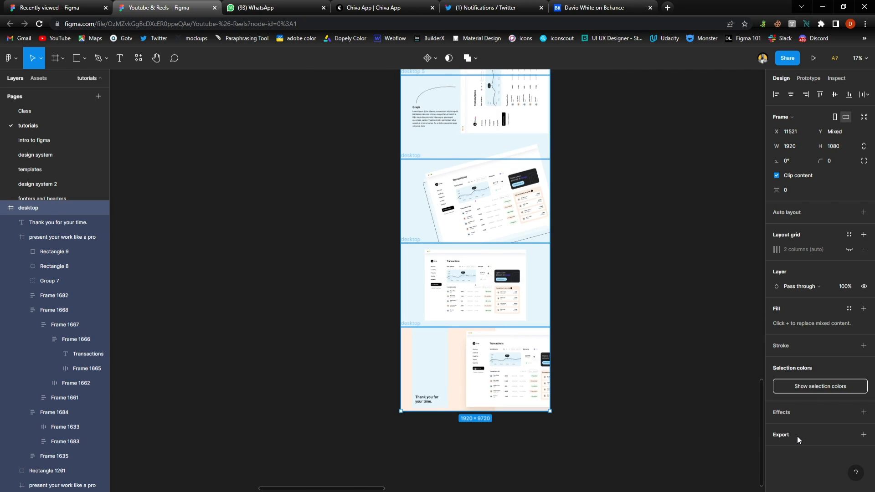
{"action": "left_click", "coordinate": [613, 308]}
Add a PNG export setting at 4x scale to the Real Estate Saas Project cover frame and show its export preview
{"action": "scroll", "coordinate": [478, 203], "scroll_direction": "up", "scroll_amount": 4}
{"action": "scroll", "coordinate": [477, 203], "scroll_direction": "up", "scroll_amount": 10}
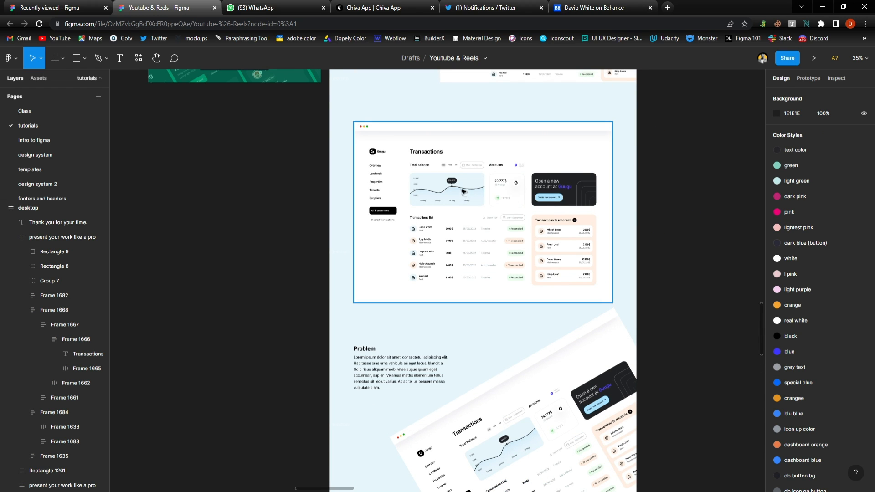
{"action": "scroll", "coordinate": [469, 191], "scroll_direction": "up", "scroll_amount": 4}
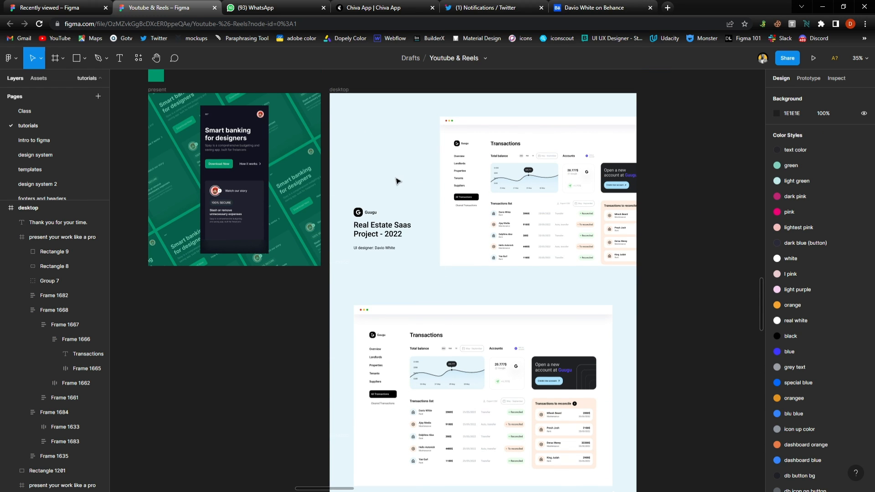
{"action": "scroll", "coordinate": [397, 181], "scroll_direction": "right", "scroll_amount": 1}
{"action": "scroll", "coordinate": [395, 180], "scroll_direction": "up", "scroll_amount": 1}
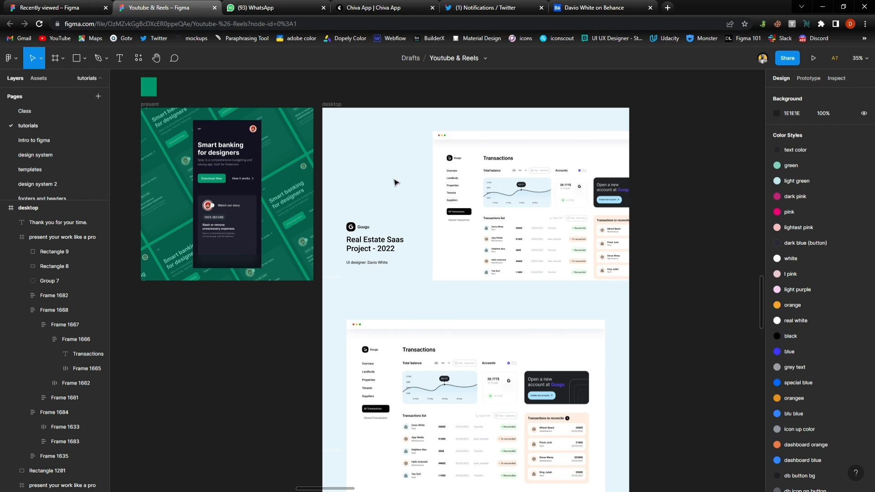
{"action": "scroll", "coordinate": [394, 182], "scroll_direction": "up", "scroll_amount": 3}
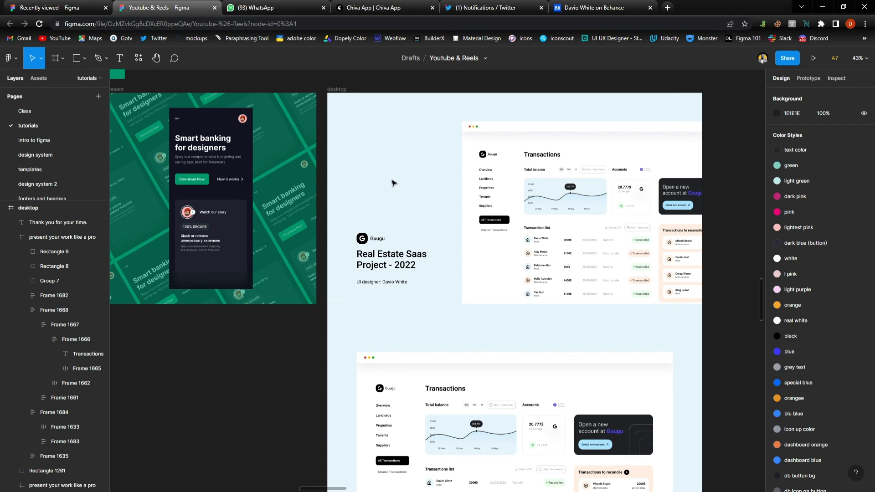
{"action": "scroll", "coordinate": [392, 184], "scroll_direction": "left", "scroll_amount": 2}
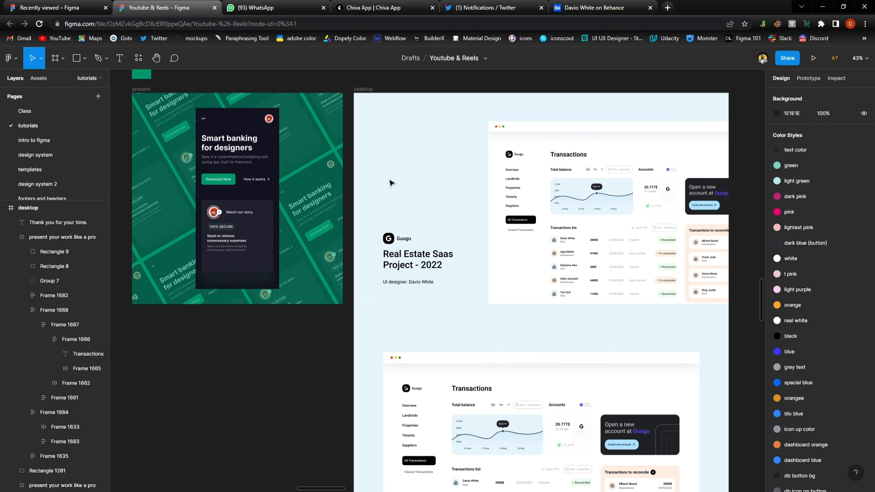
{"action": "left_click", "coordinate": [360, 94]}
{"action": "left_click", "coordinate": [799, 456]}
{"action": "scroll", "coordinate": [799, 454], "scroll_direction": "down", "scroll_amount": 2}
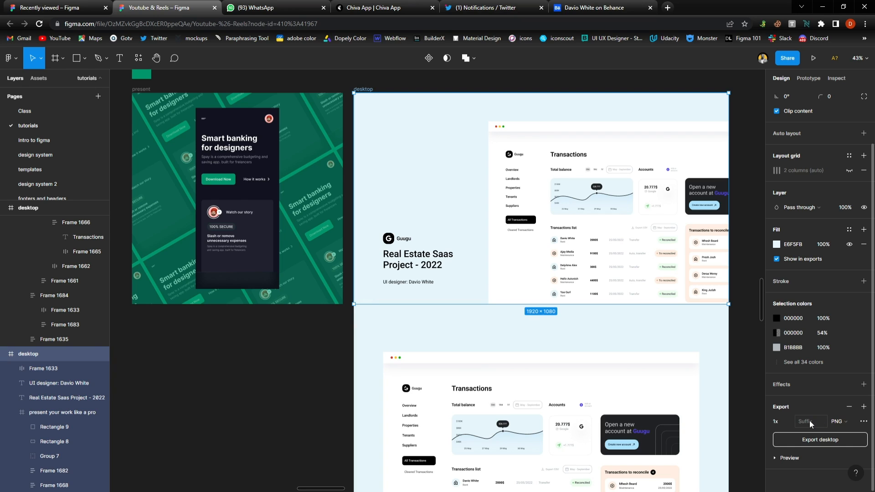
{"action": "left_click", "coordinate": [788, 421]}
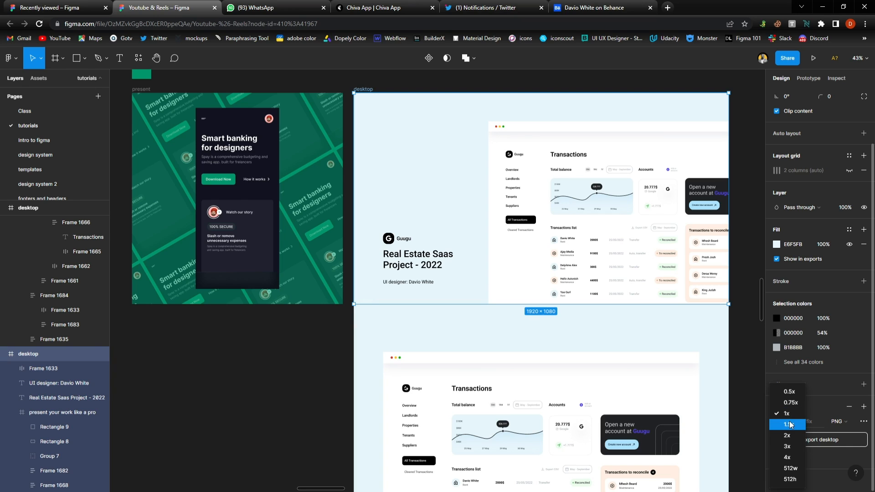
{"action": "left_click", "coordinate": [787, 457]}
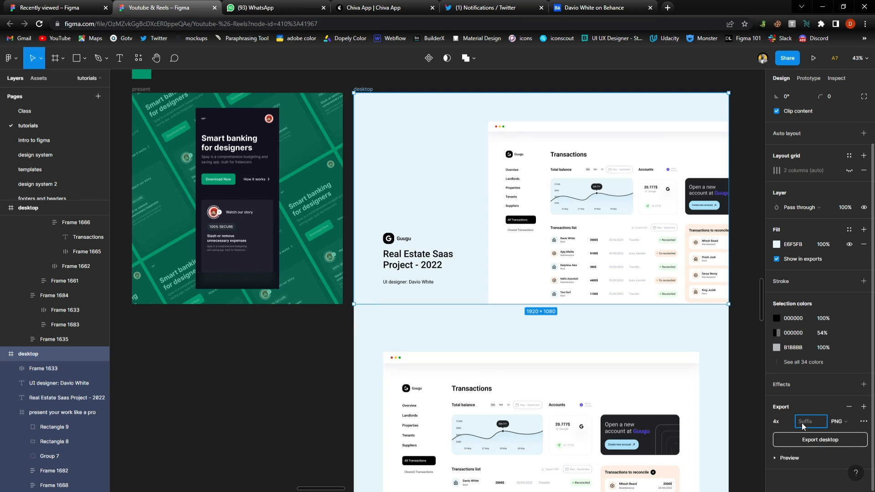
{"action": "left_click", "coordinate": [819, 454]}
{"action": "scroll", "coordinate": [798, 452], "scroll_direction": "down", "scroll_amount": 2}
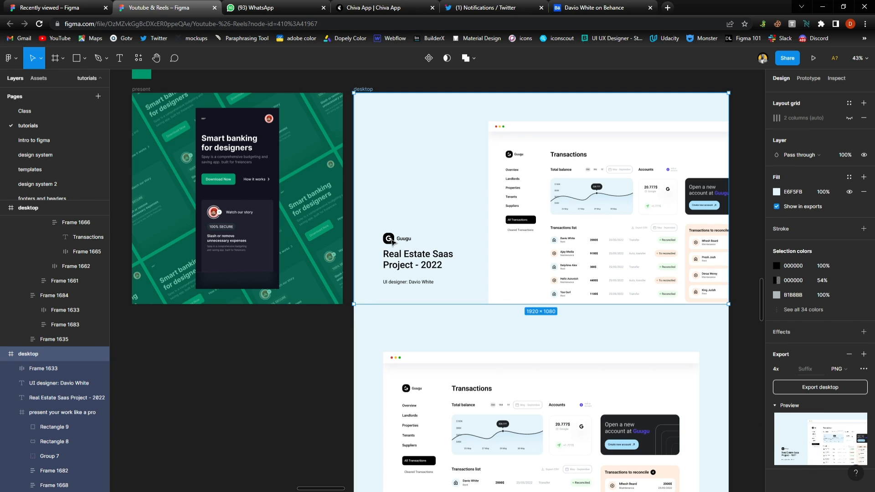
Add a PNG export setting at 4x scale to the green "present" frame and export it
{"action": "left_click", "coordinate": [142, 94]}
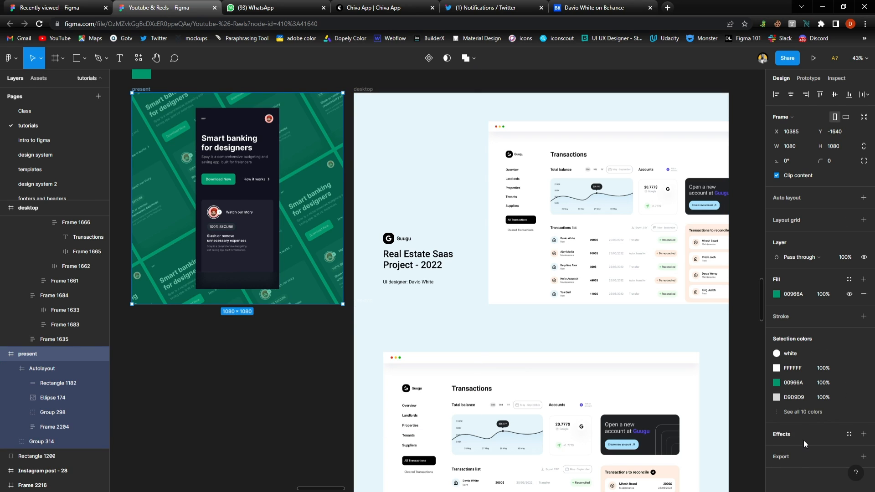
{"action": "scroll", "coordinate": [805, 458], "scroll_direction": "down", "scroll_amount": 3}
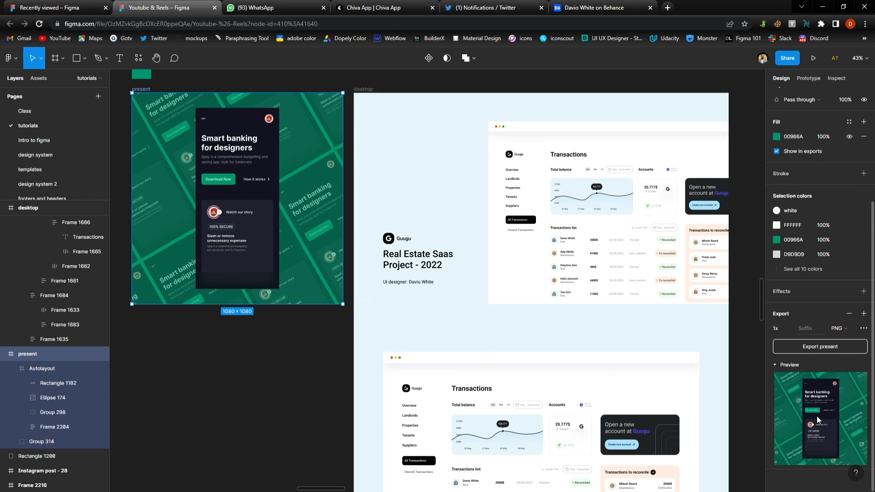
{"action": "left_click", "coordinate": [789, 327]}
{"action": "left_click", "coordinate": [788, 369]}
{"action": "left_click", "coordinate": [823, 347]}
{"action": "left_click", "coordinate": [389, 87]}
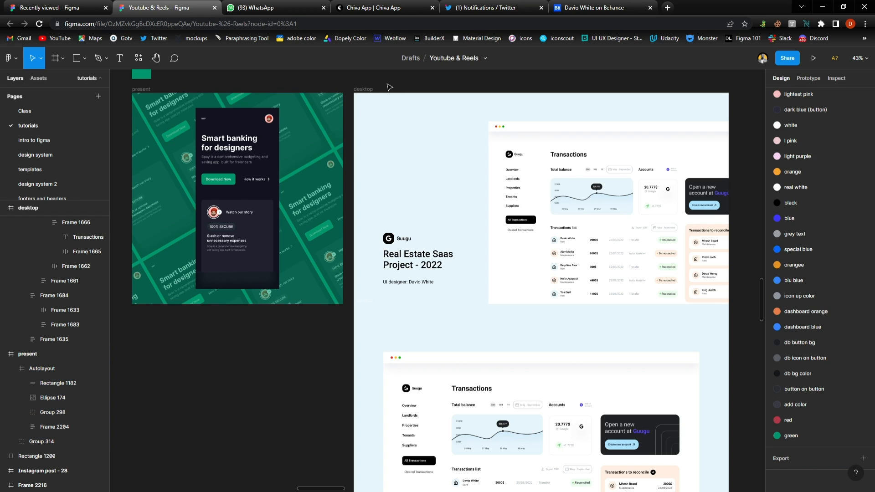